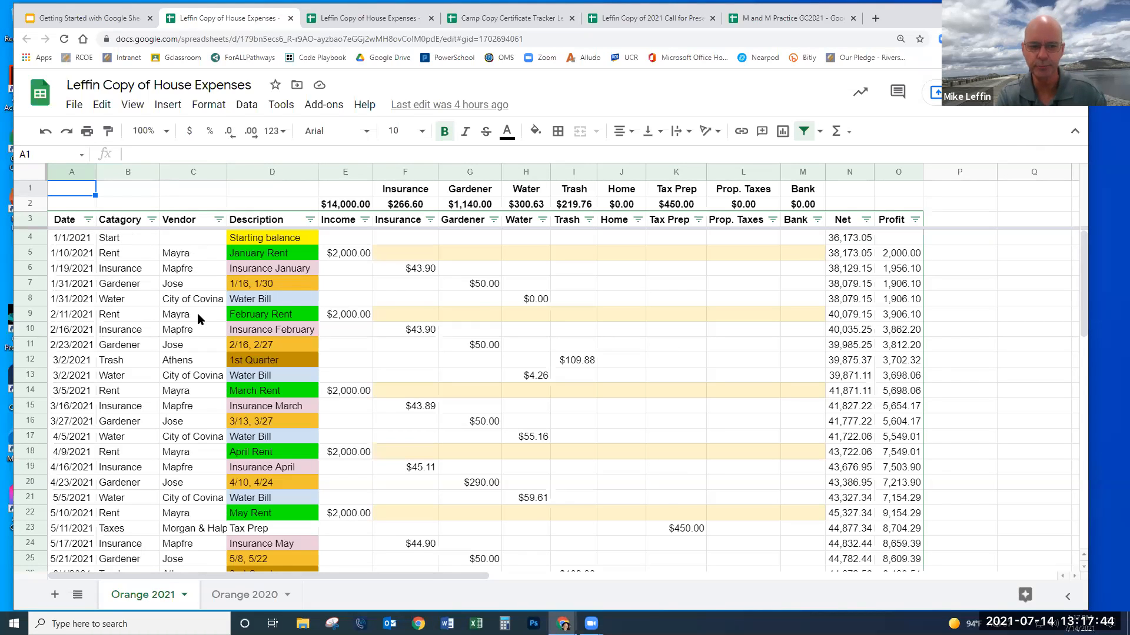
- Inspect the Start category entry, the 3/13, 3/27 description and the $14,000.00 income total formula
click(134, 239)
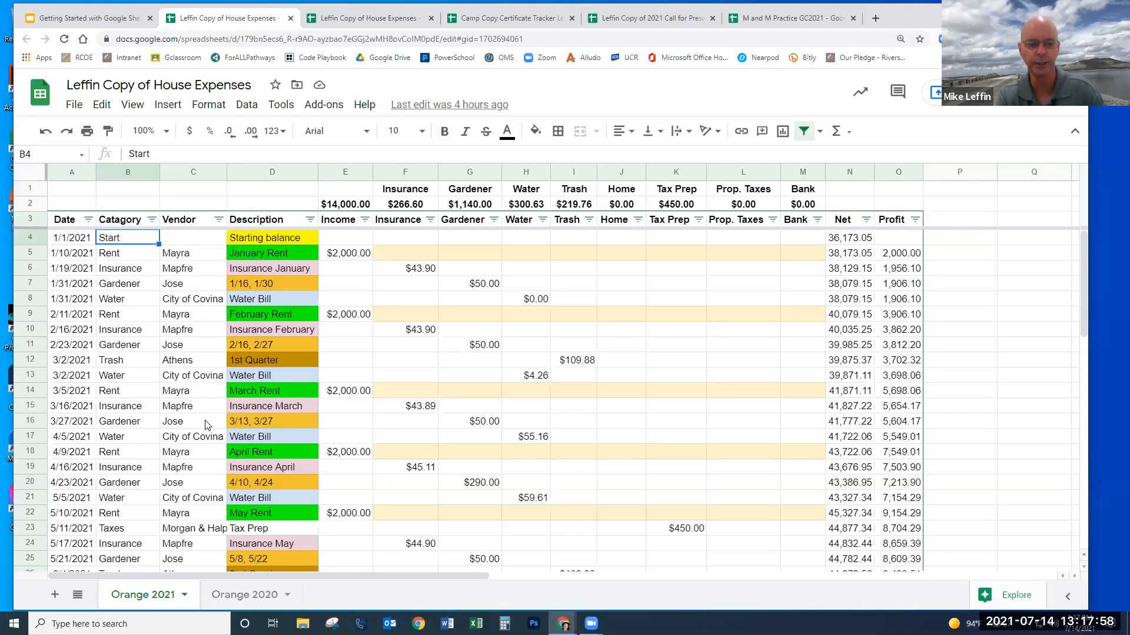
click(272, 415)
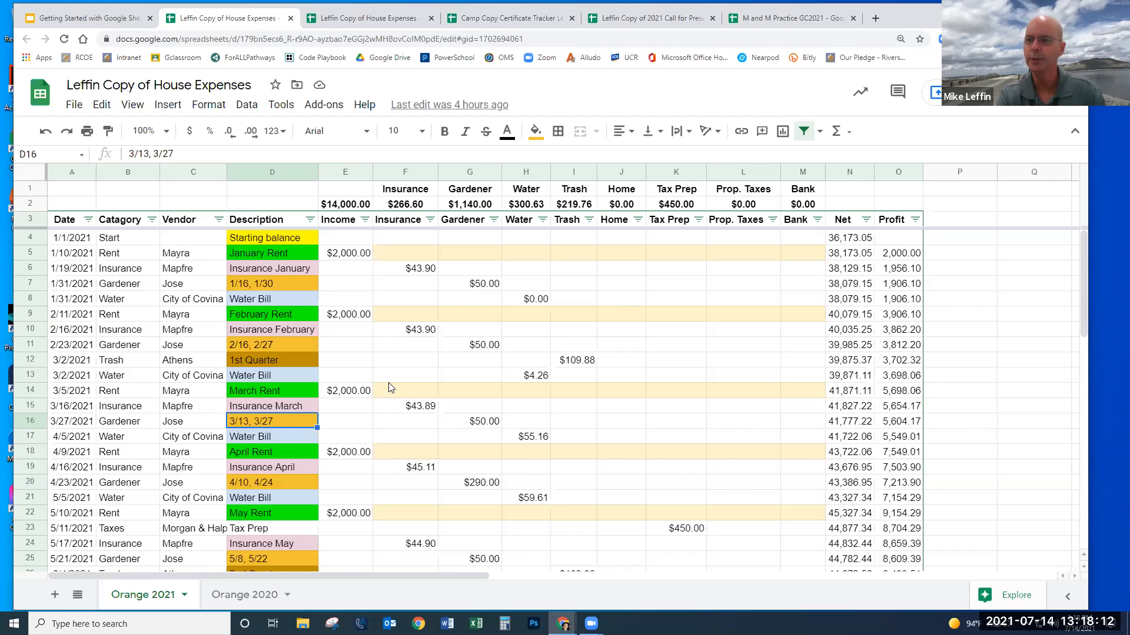
click(351, 206)
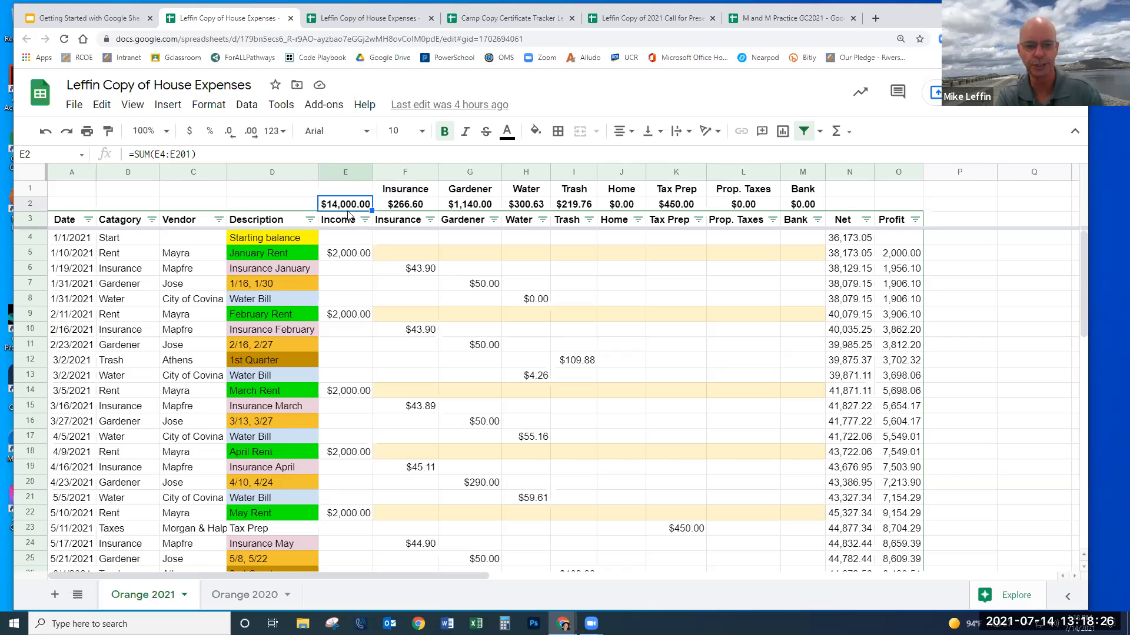
- Check the Insurance total formula, then switch to the Orange 2020 sheet
scroll(340, 377, down, 5)
scroll(340, 381, down, 2)
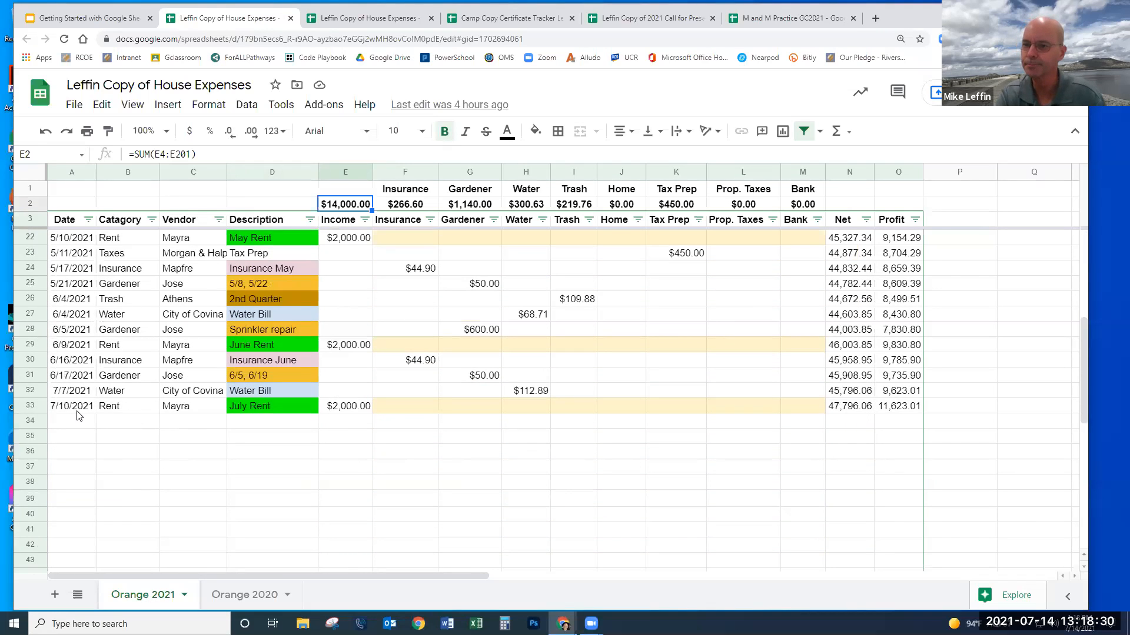
scroll(336, 409, up, 6)
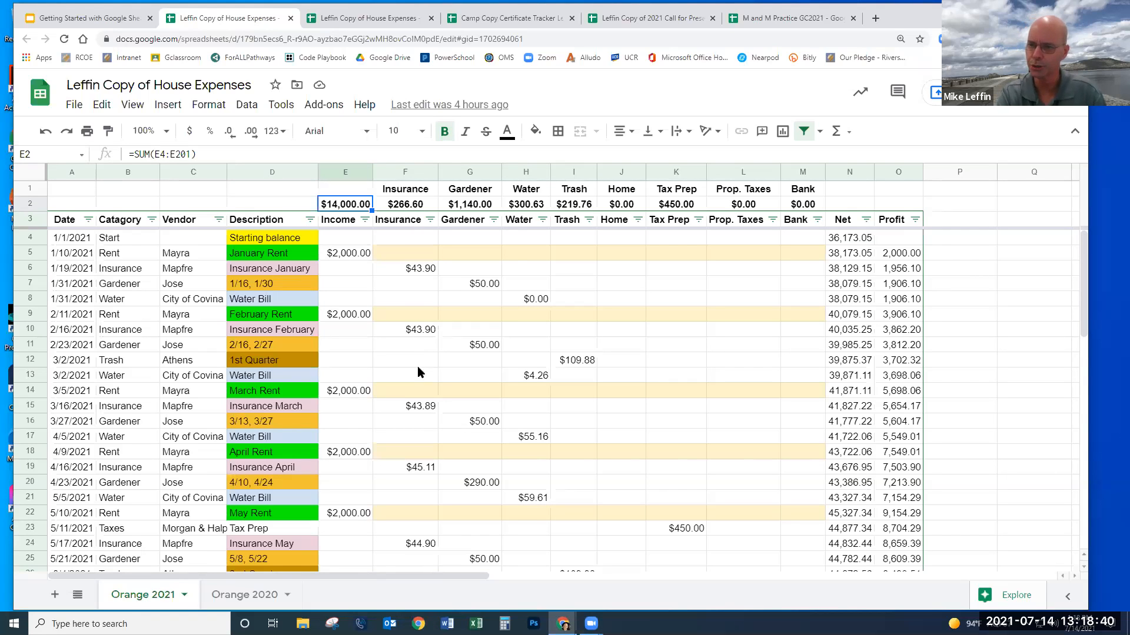
scroll(420, 371, down, 3)
scroll(420, 382, up, 3)
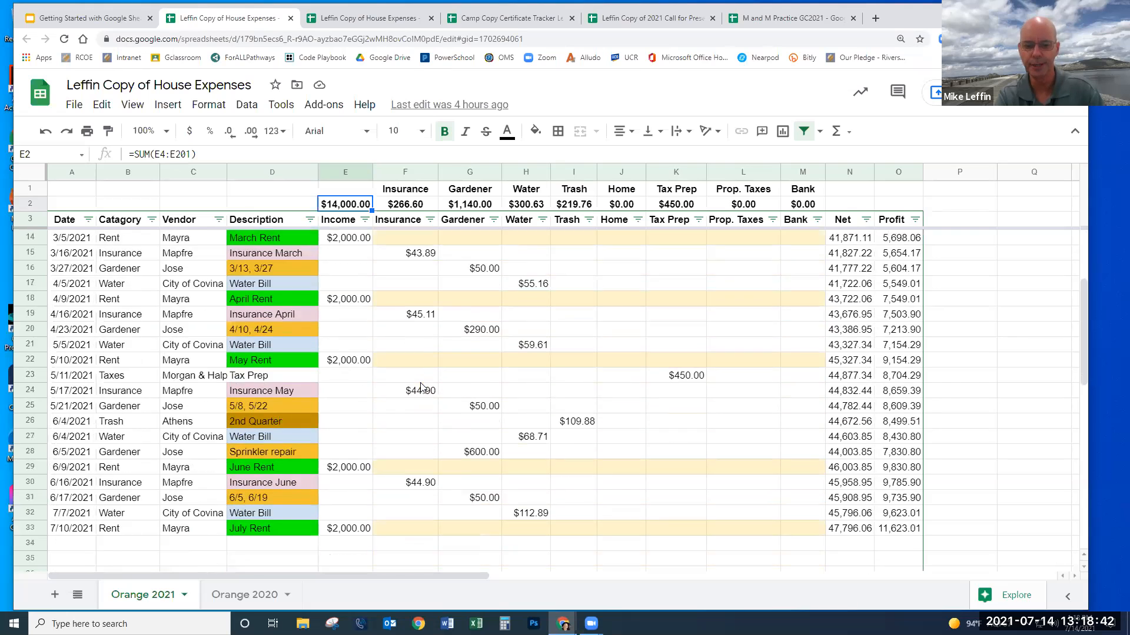
click(428, 209)
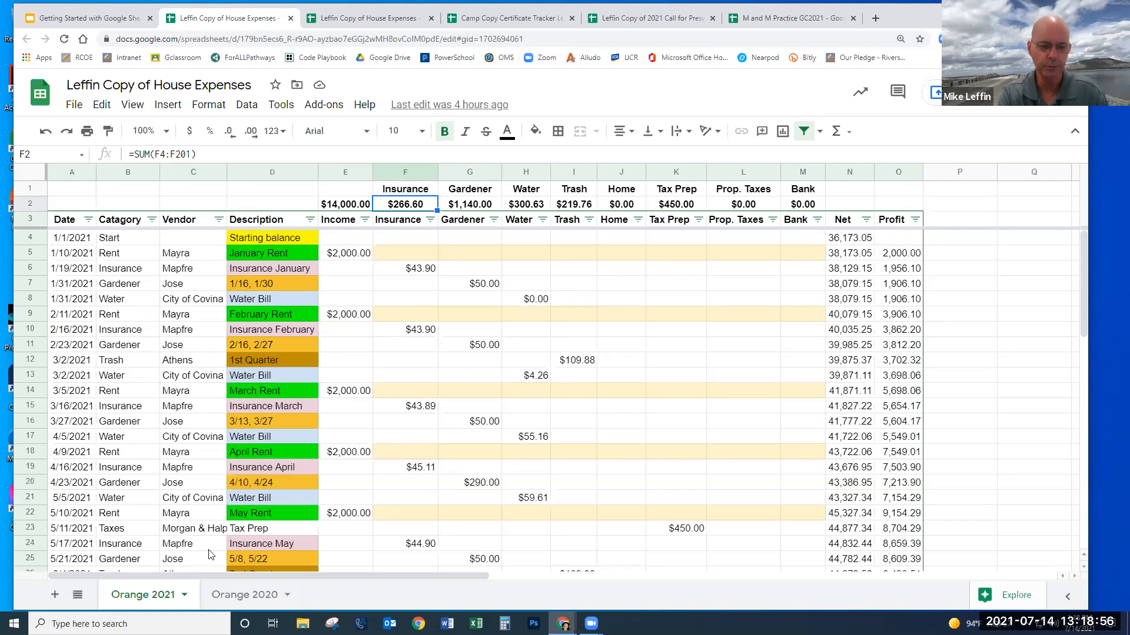
click(240, 600)
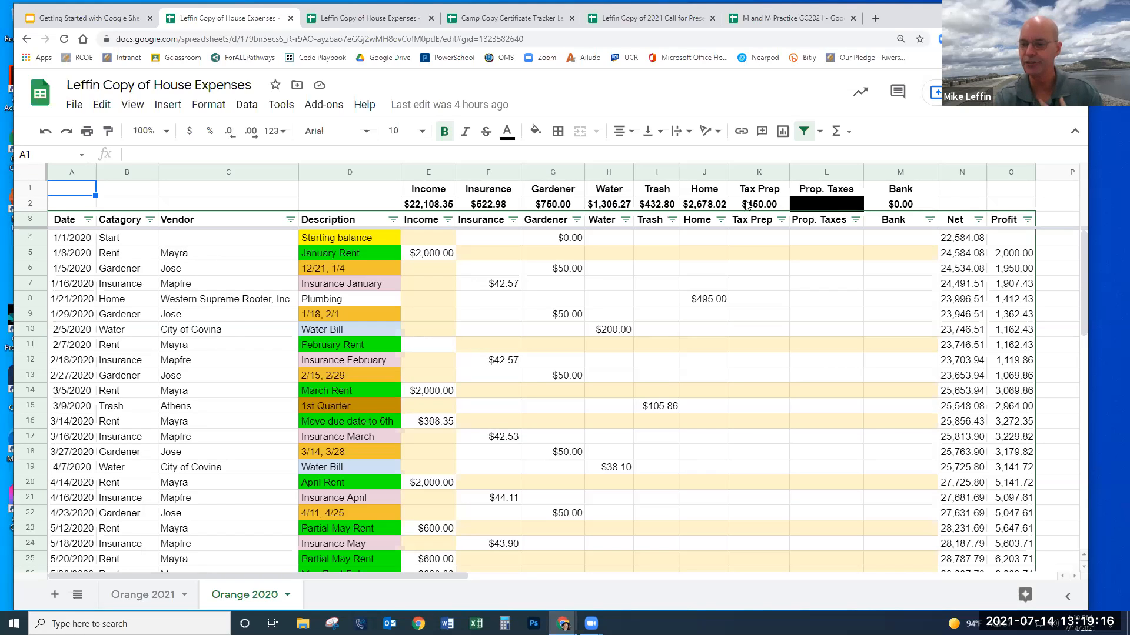
drag(905, 17, 793, 33)
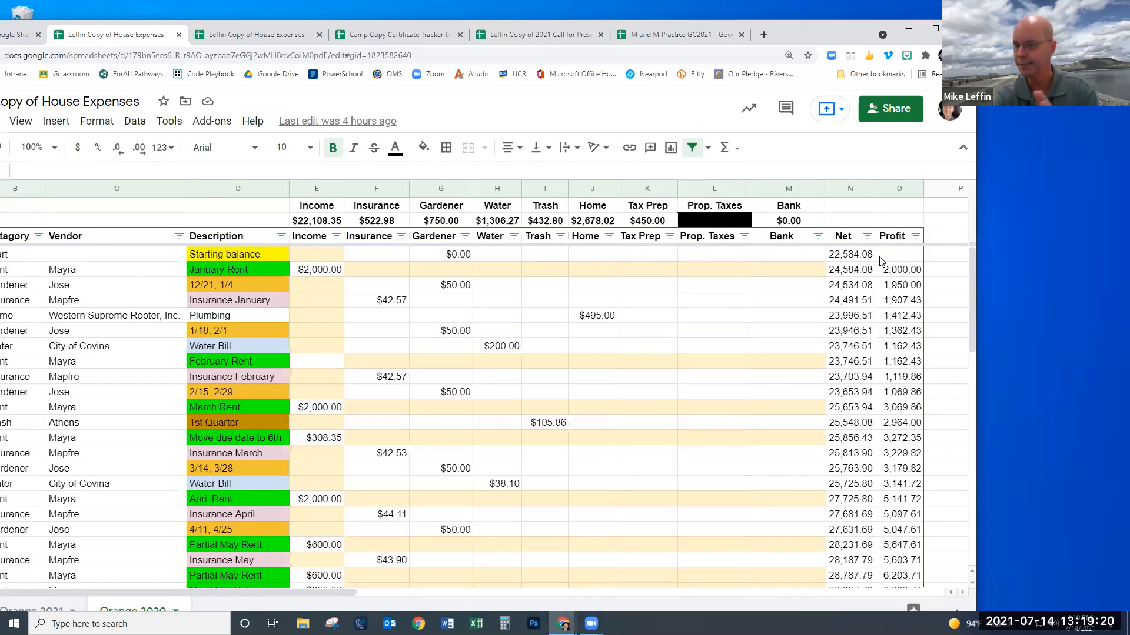
click(853, 255)
click(854, 269)
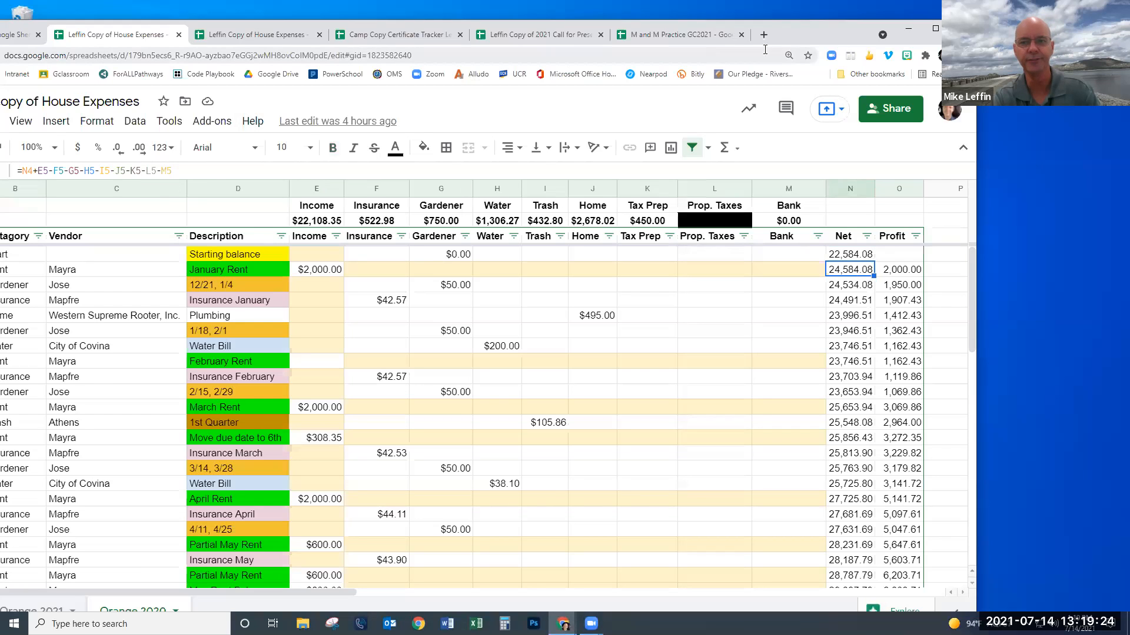
drag(816, 39, 865, 39)
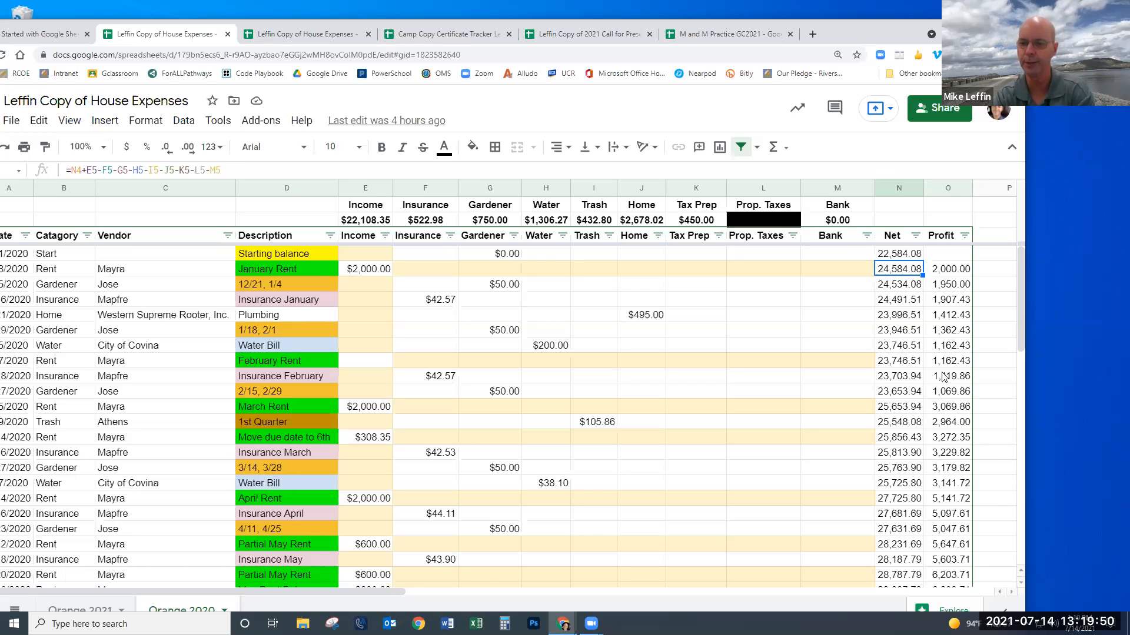
scroll(960, 389, down, 1)
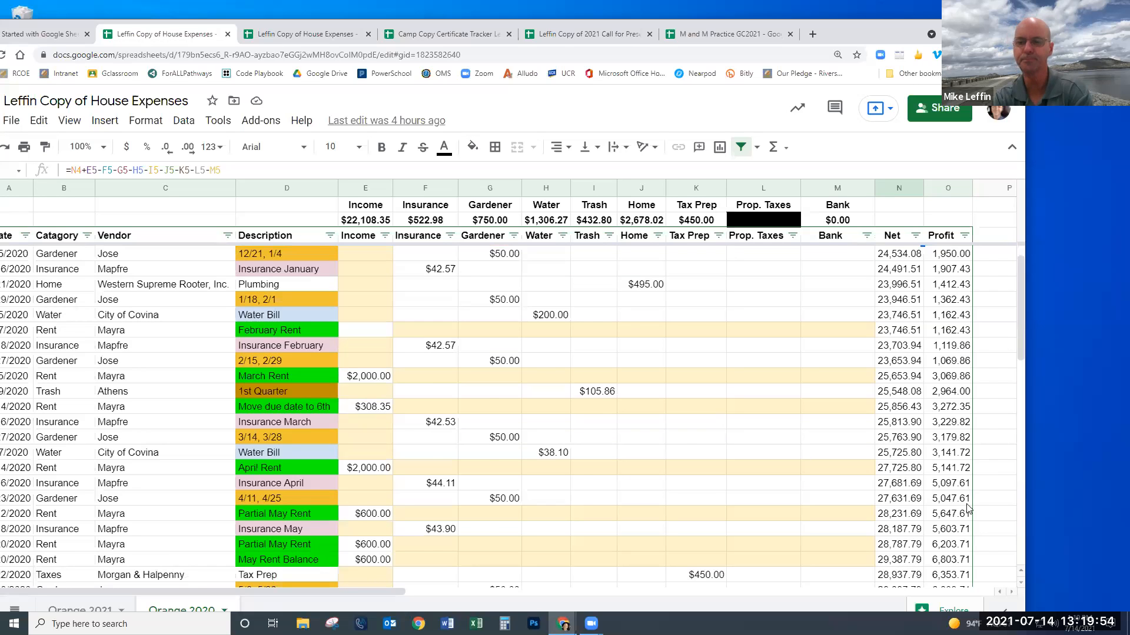
scroll(968, 508, up, 1)
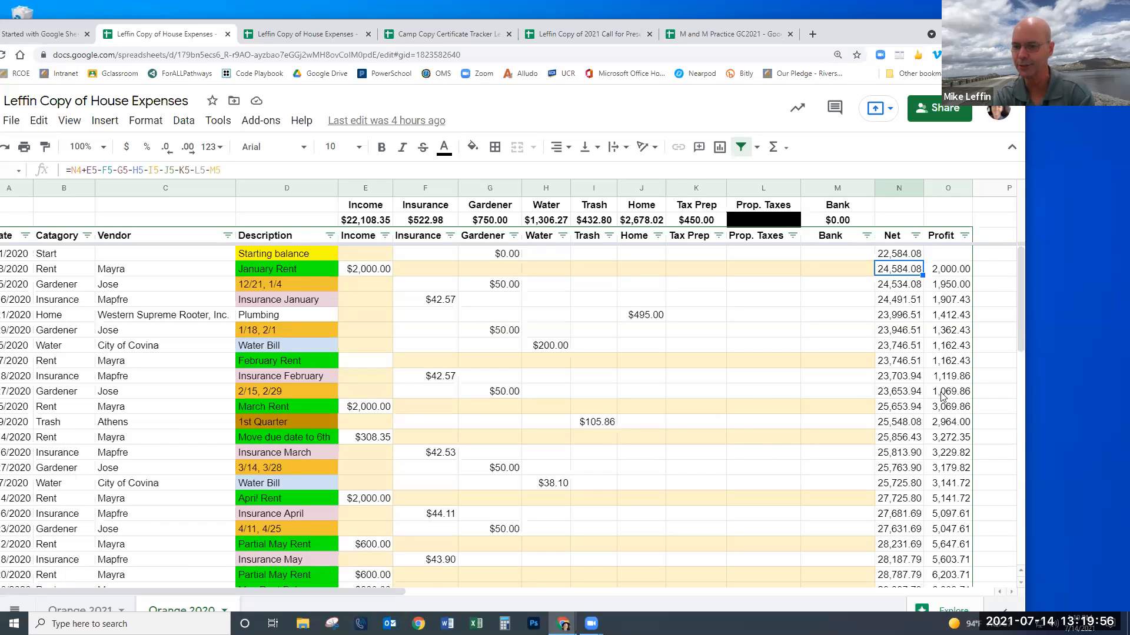
scroll(942, 396, down, 15)
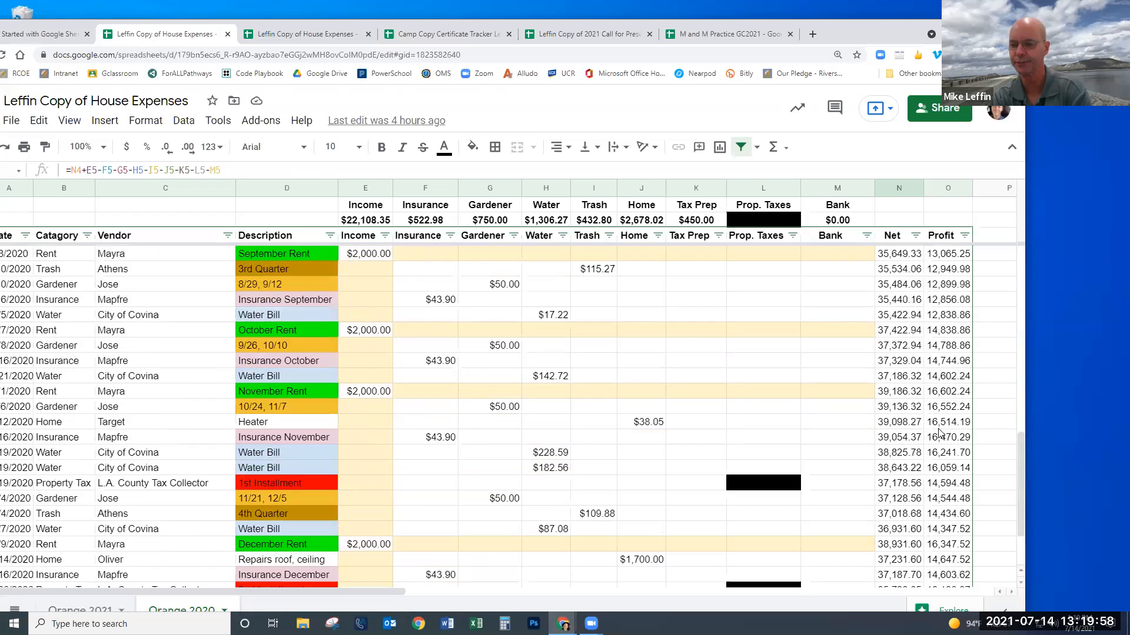
scroll(940, 434, down, 2)
scroll(940, 434, up, 17)
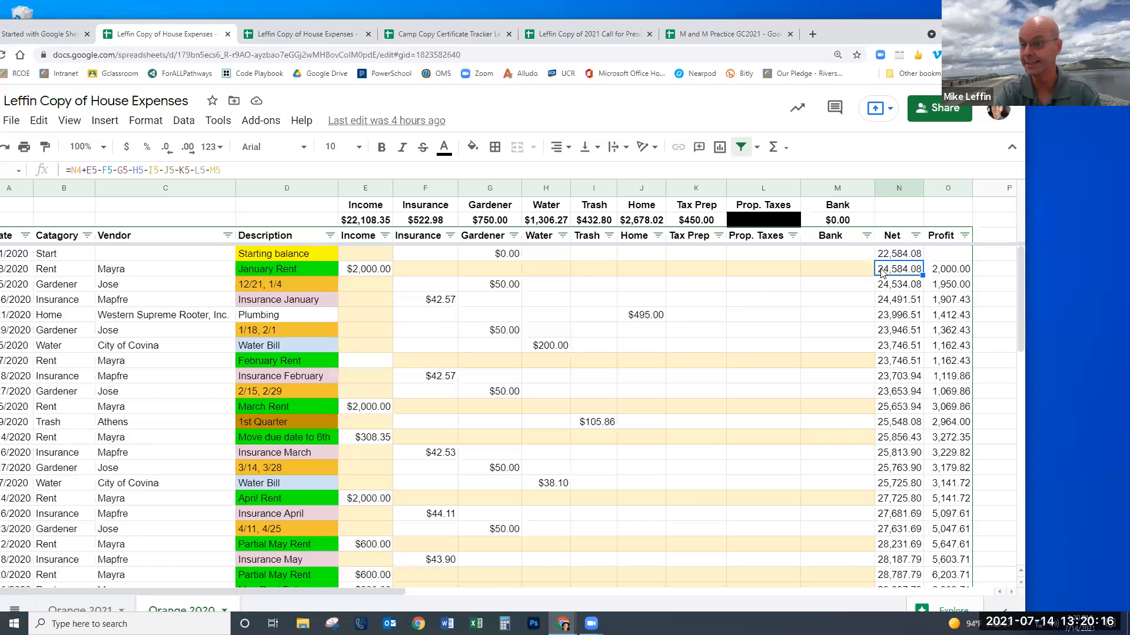
scroll(810, 338, down, 3)
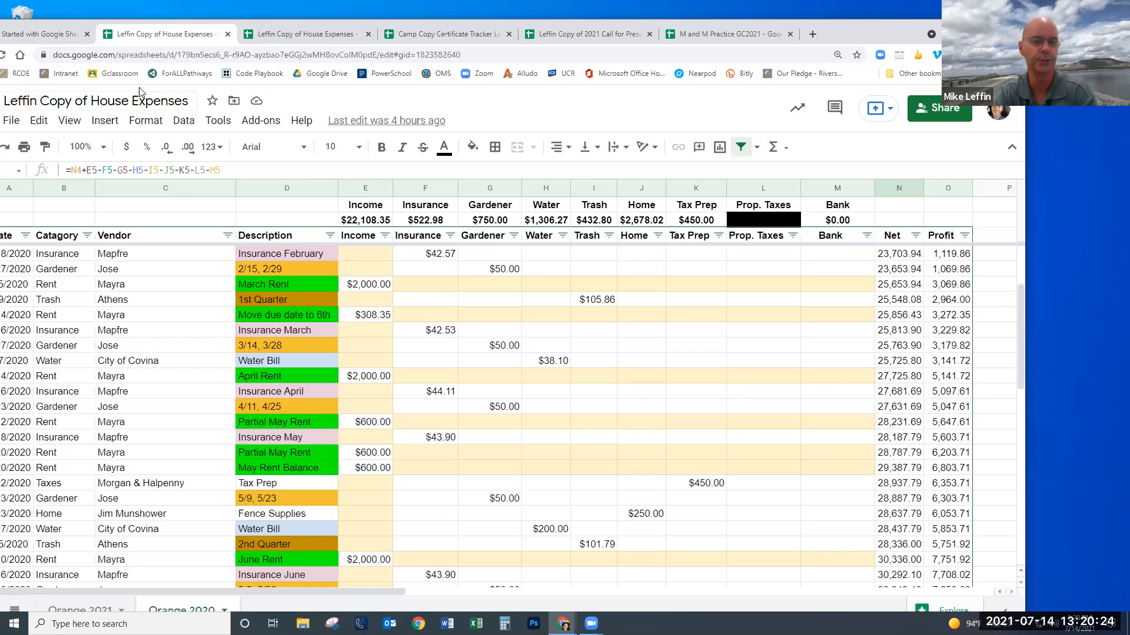
- Present the House Expenses deck to the Databases slide and follow its title link to the Certificate Tracker
click(50, 38)
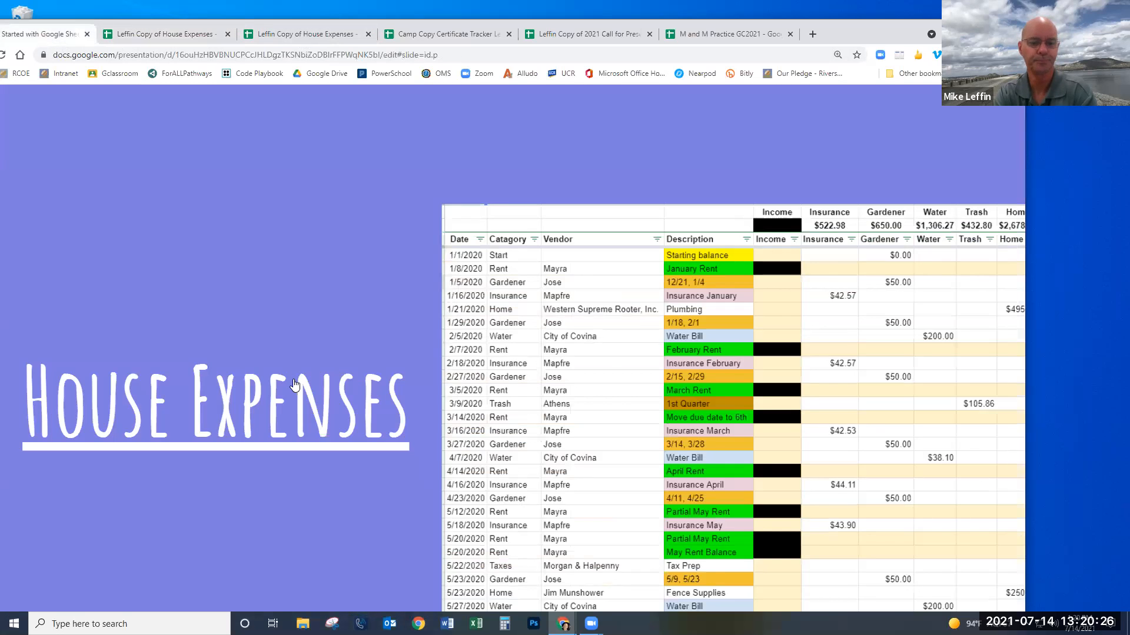
click(265, 474)
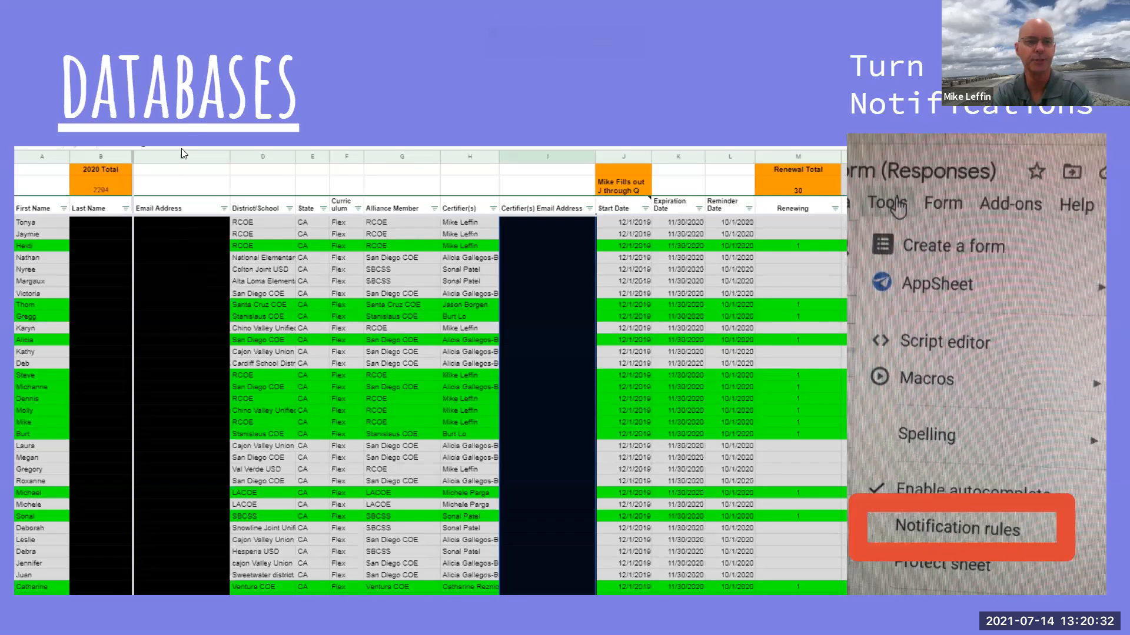
click(192, 106)
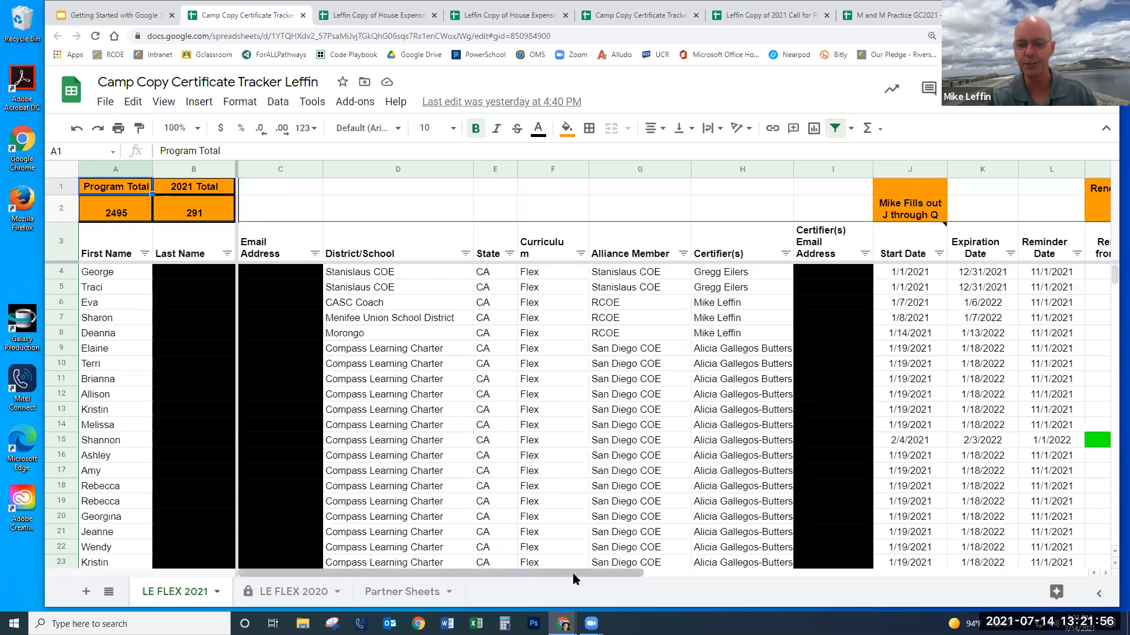
- Save a notification rule: 'Any changes are made' with 'Email - right away'
drag(573, 573, 734, 573)
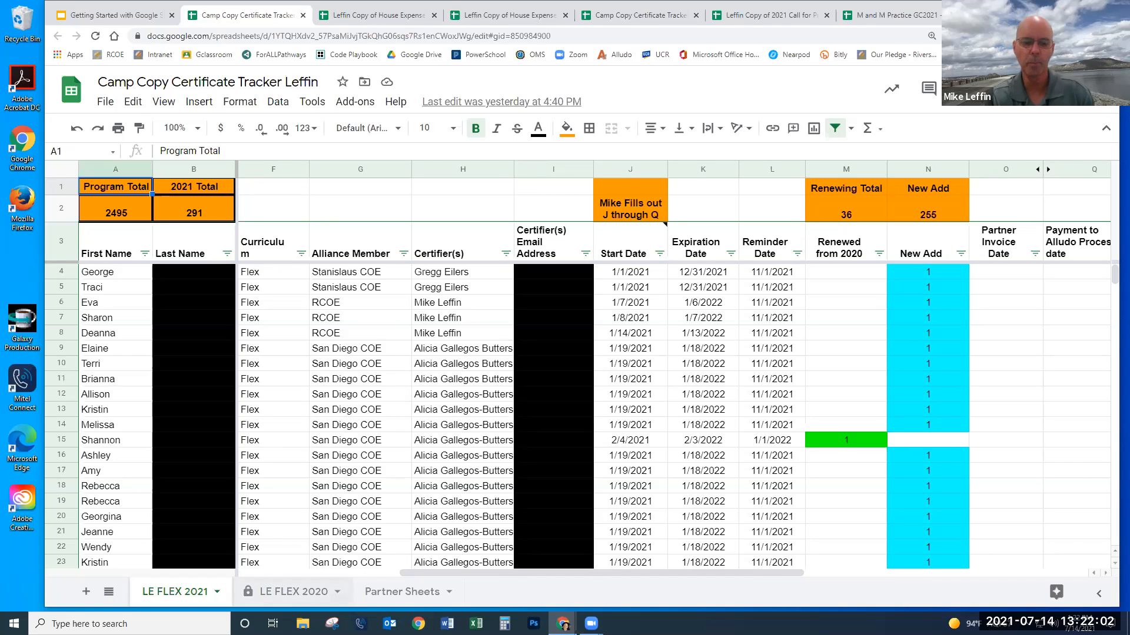
drag(479, 576, 334, 575)
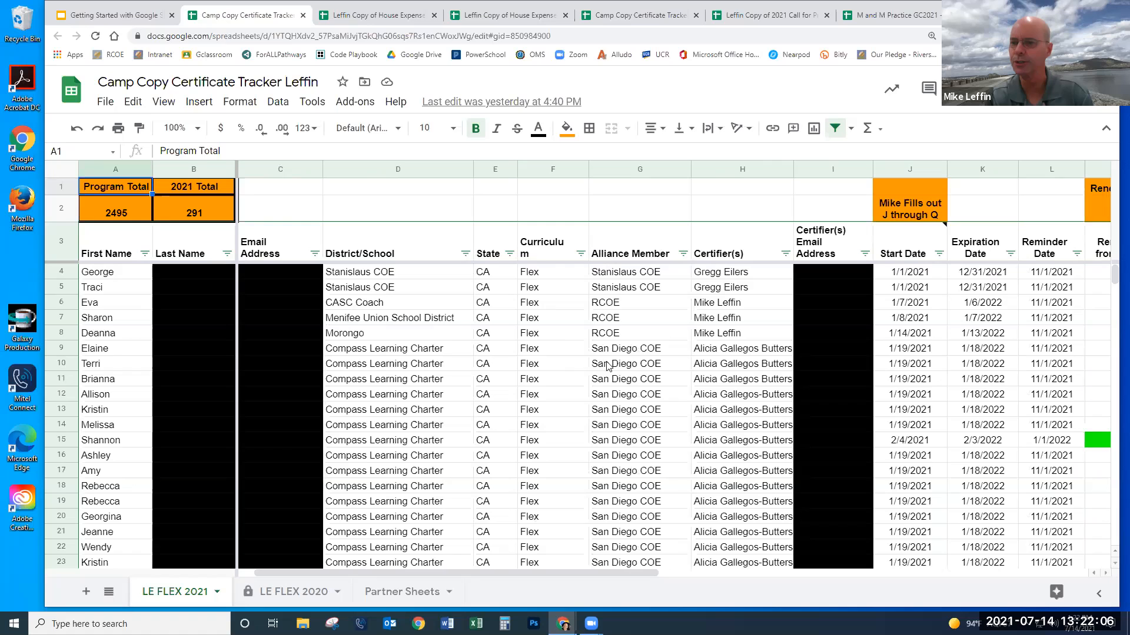
click(314, 103)
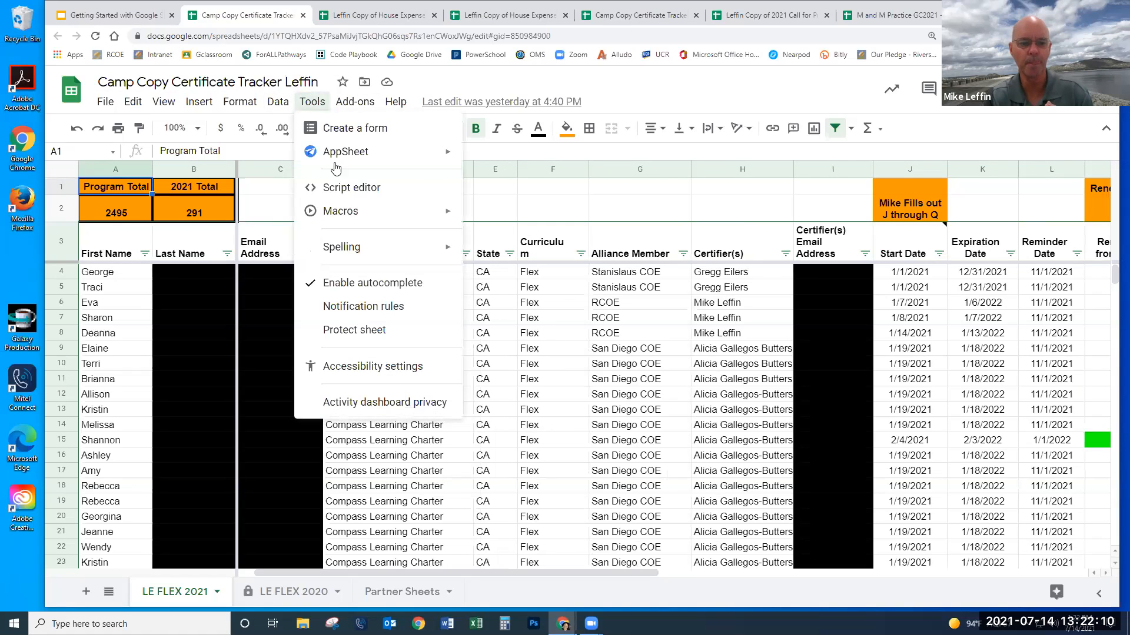
click(383, 308)
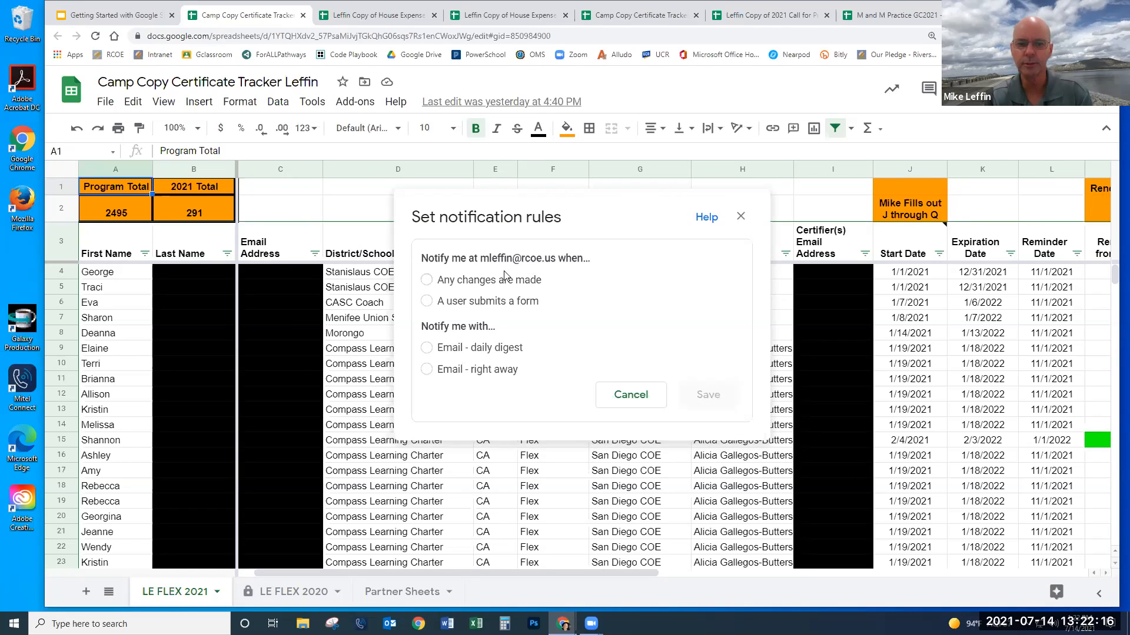
click(427, 281)
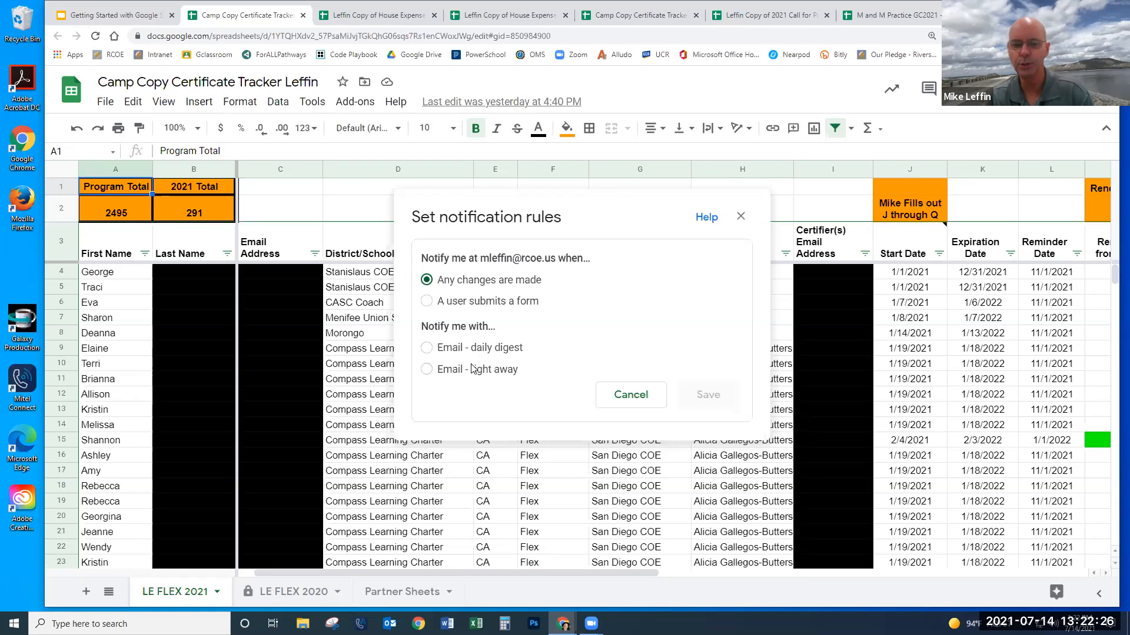
click(427, 370)
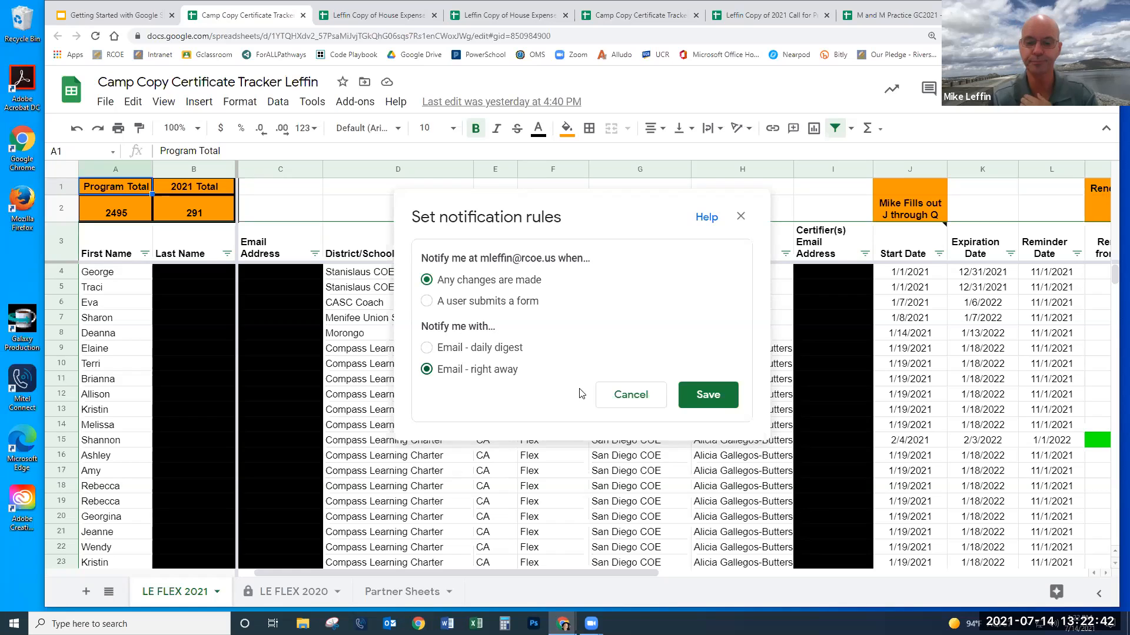
click(704, 398)
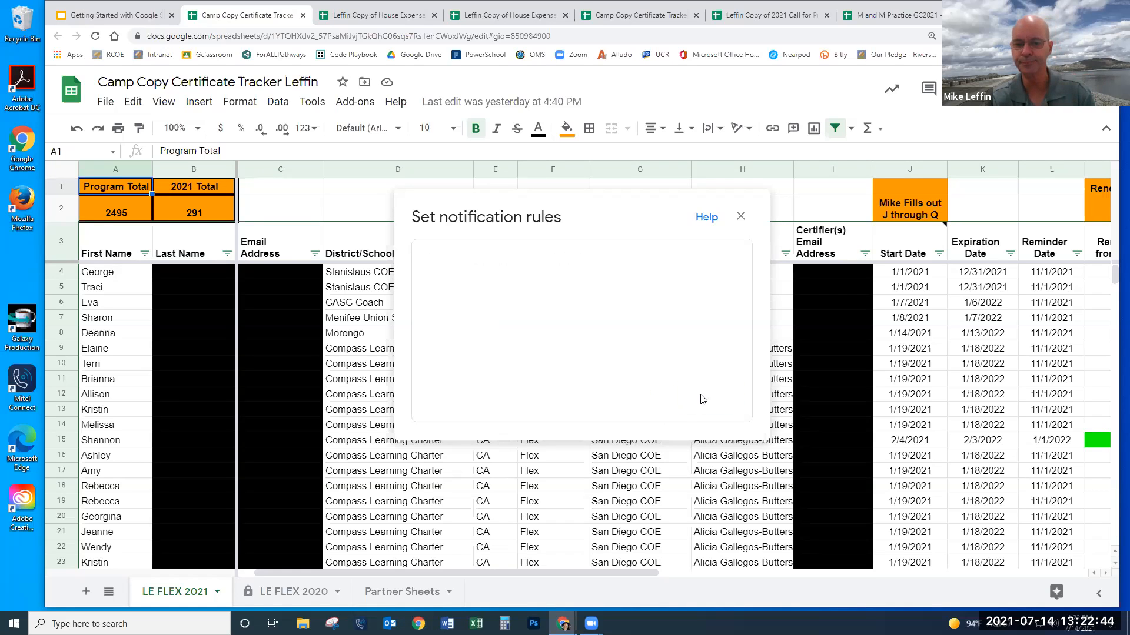
- Dismiss the notification rules confirmation with Done and scroll across the LE FLEX 2021 columns
click(730, 453)
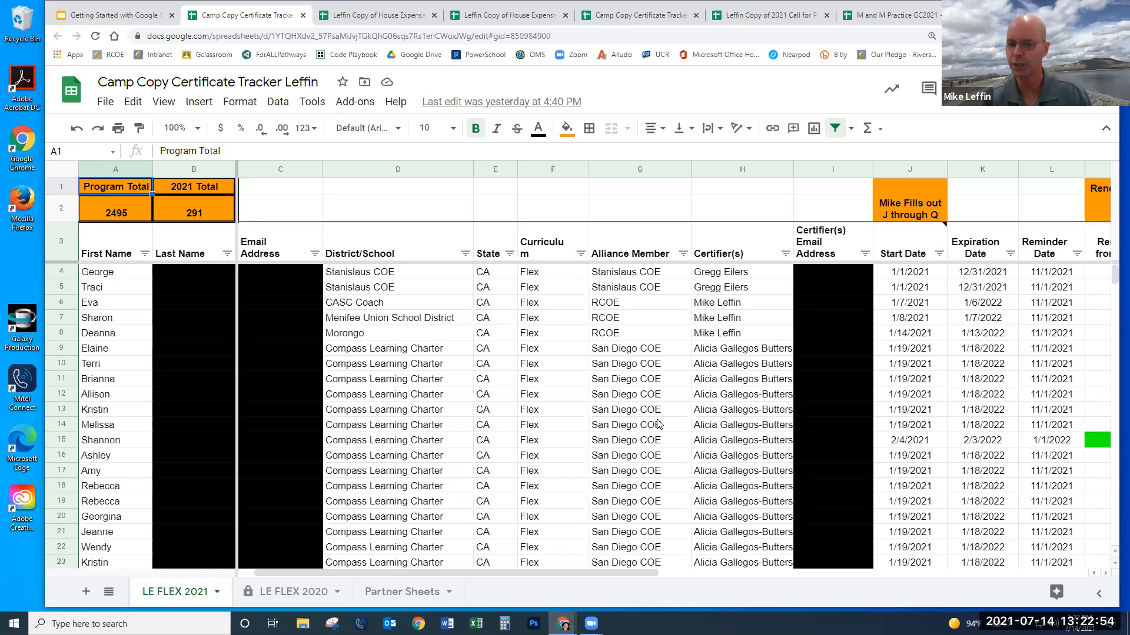
drag(409, 572, 292, 572)
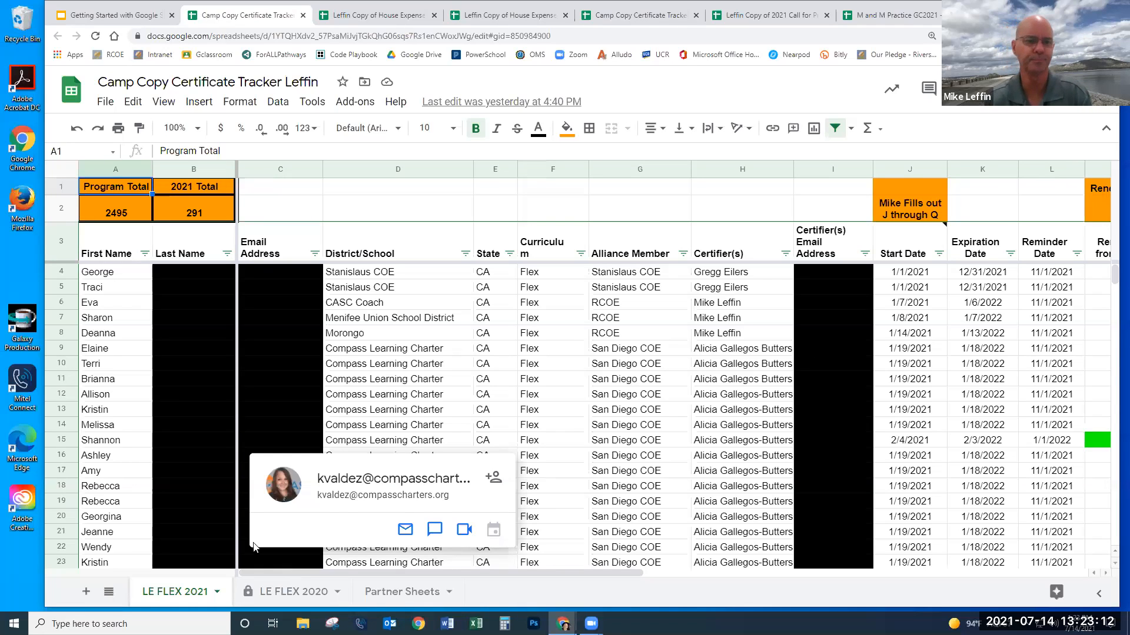
- Present the deck to the Survey Information slide and follow its title link to the Call for Presenters responses
click(107, 16)
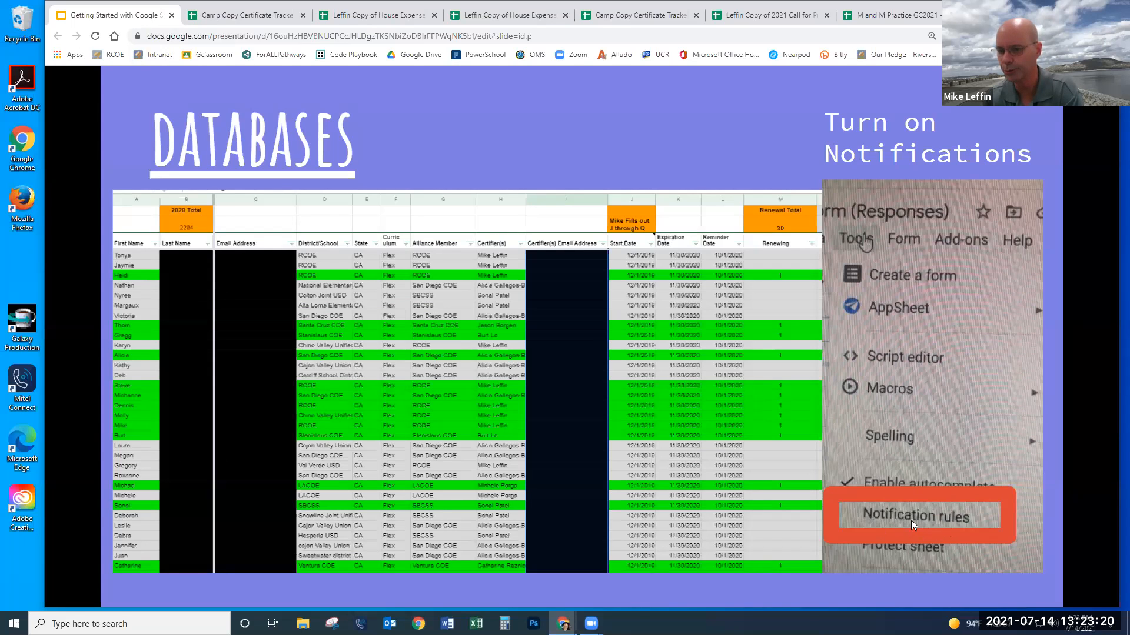
click(471, 458)
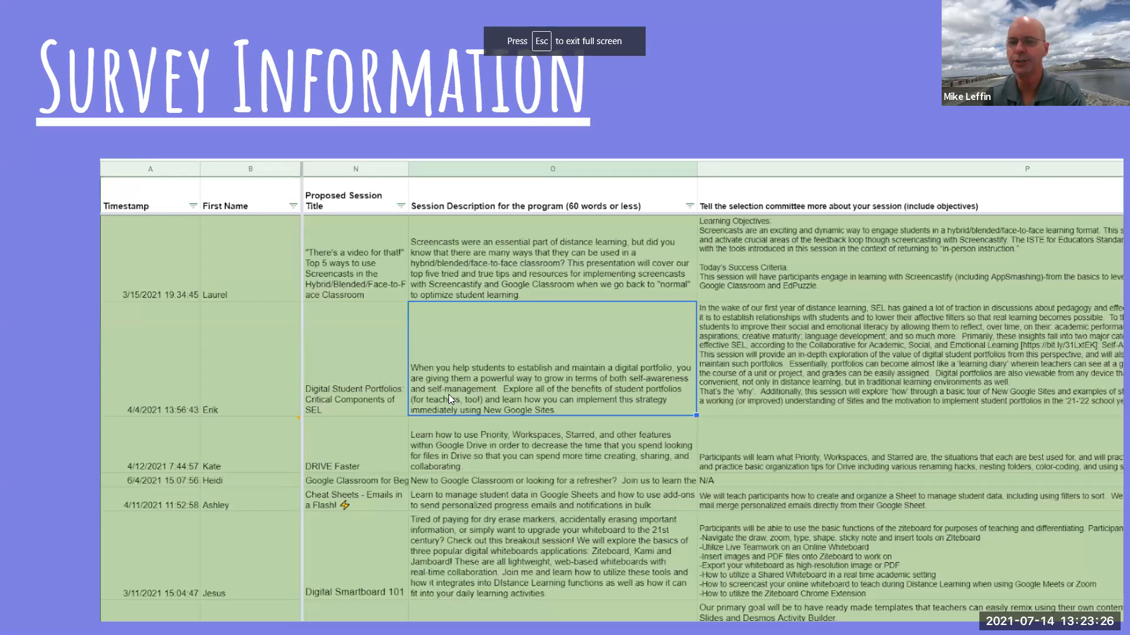
click(365, 88)
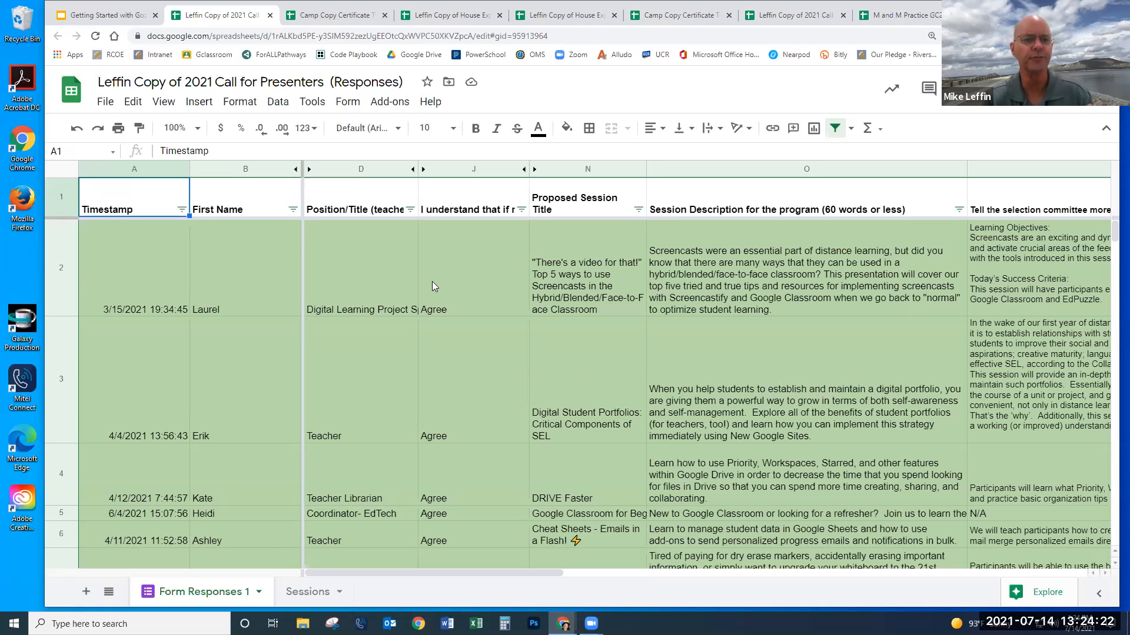
- Open the published presenters form via Form > Go to live form, then return to the responses tab
click(347, 104)
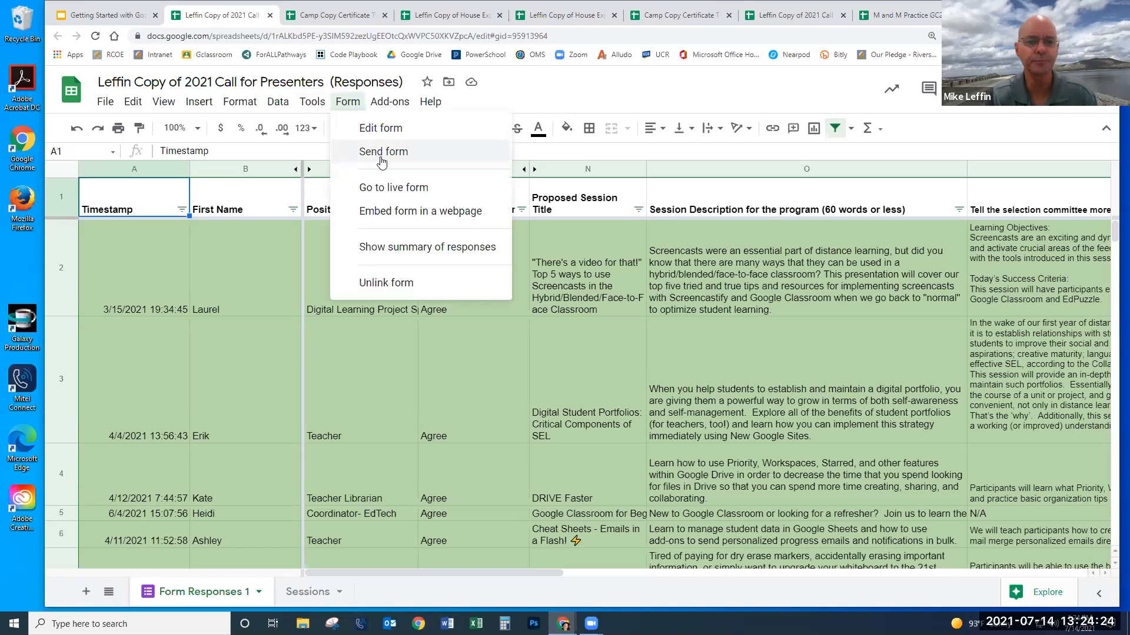
click(392, 191)
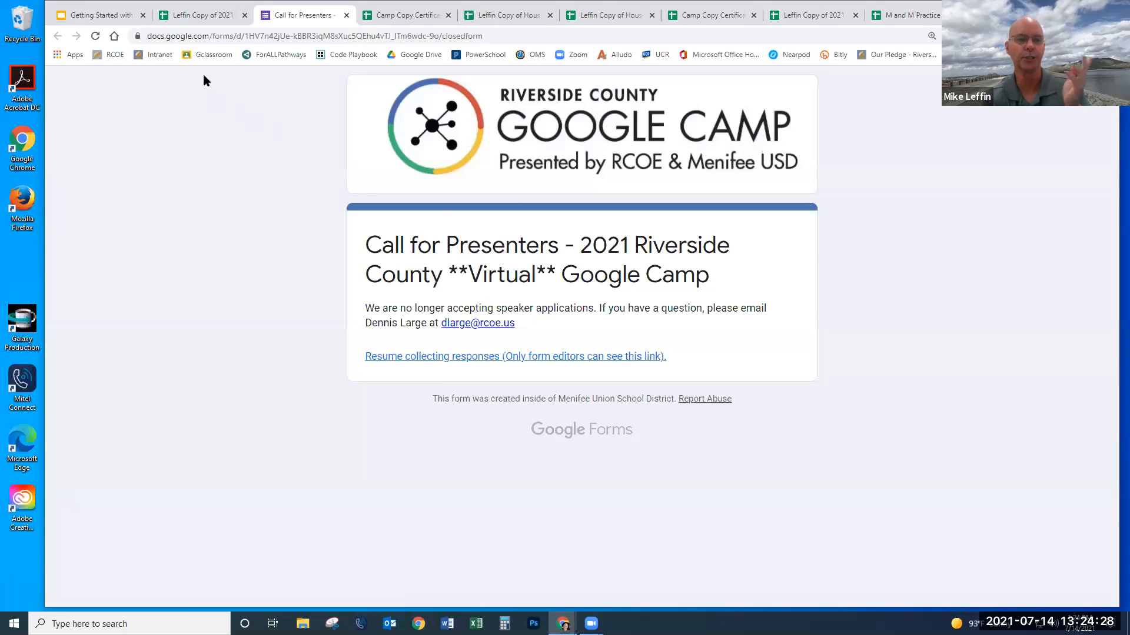
click(211, 16)
- Close the still-open Form menu without choosing an option
click(655, 290)
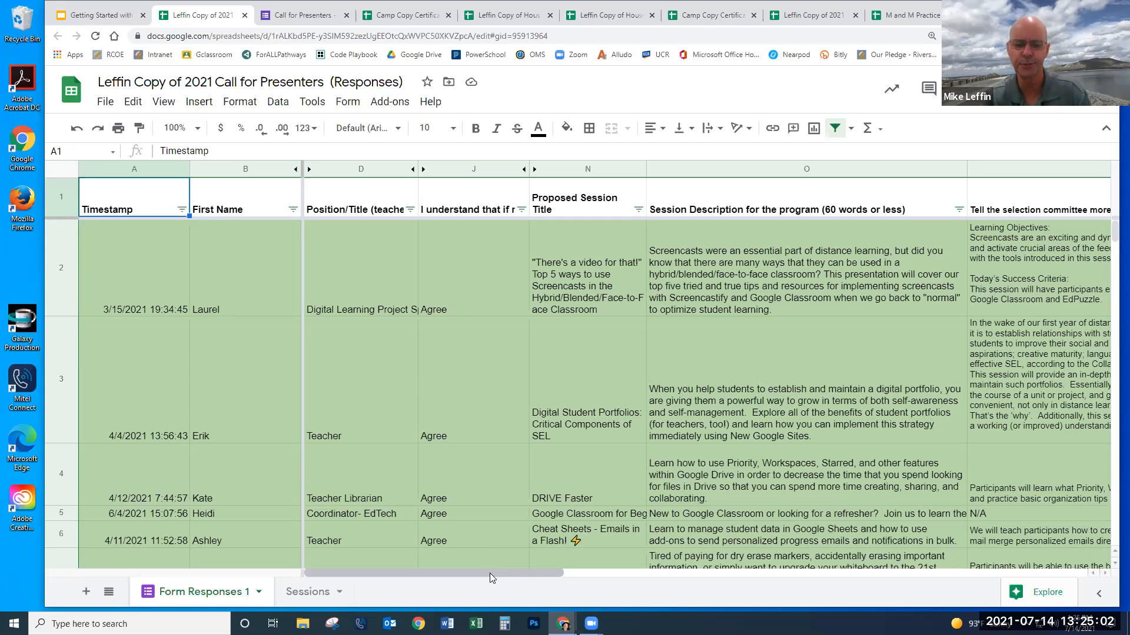
- Scroll right to columns S through V showing Level, certification and Notes
drag(490, 573, 532, 552)
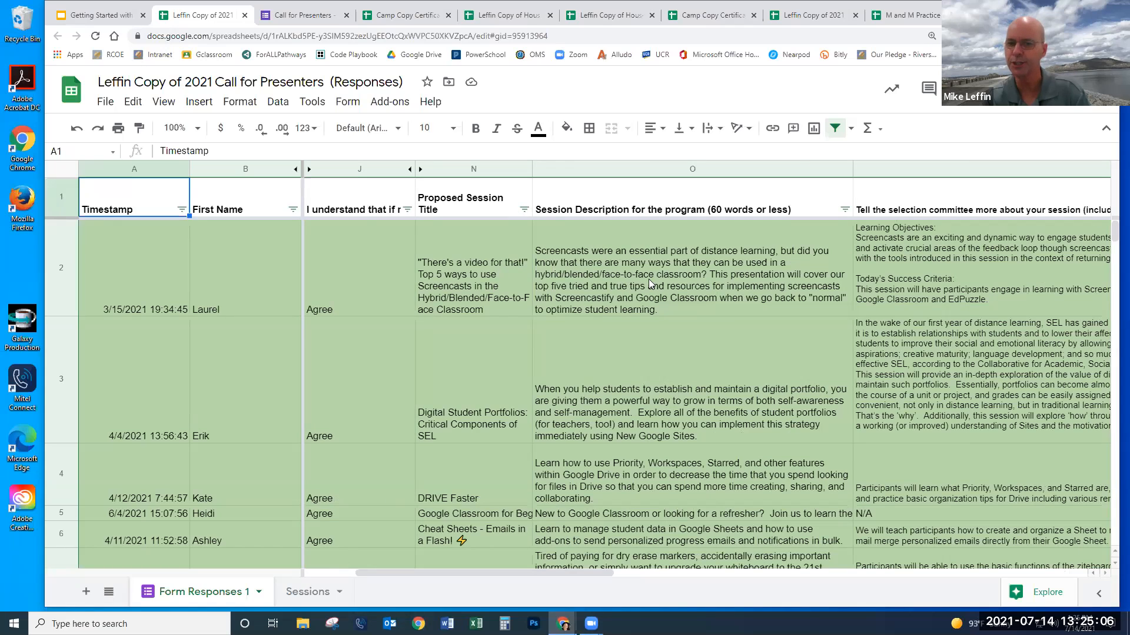
drag(442, 573, 964, 571)
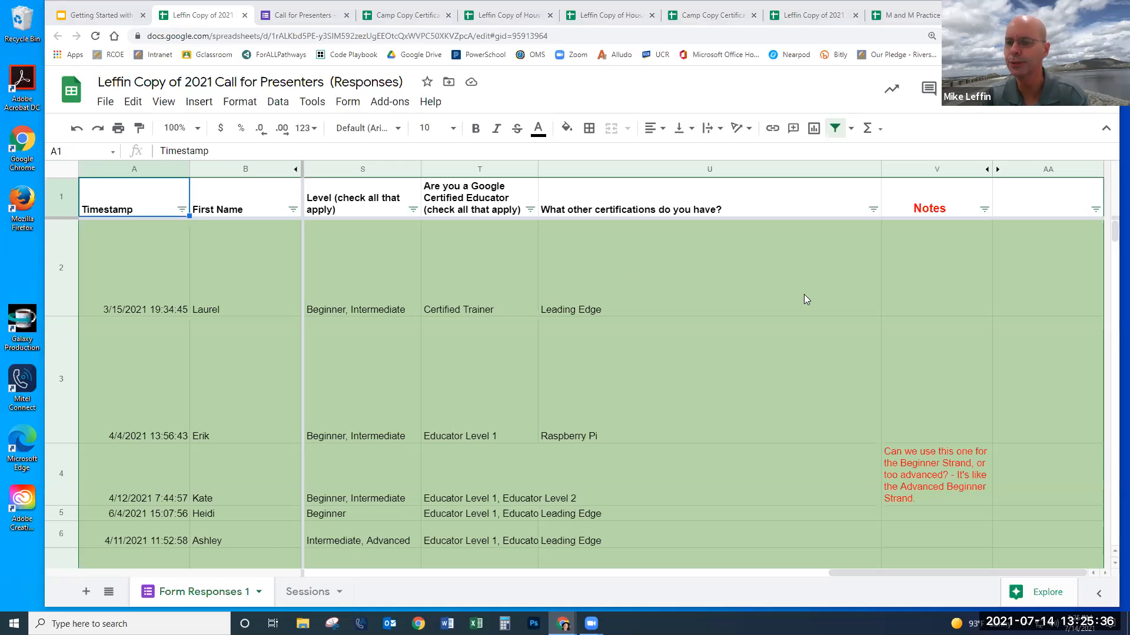
- Present the Getting Started deck to the Let's make one slide and follow its Practice link
click(103, 16)
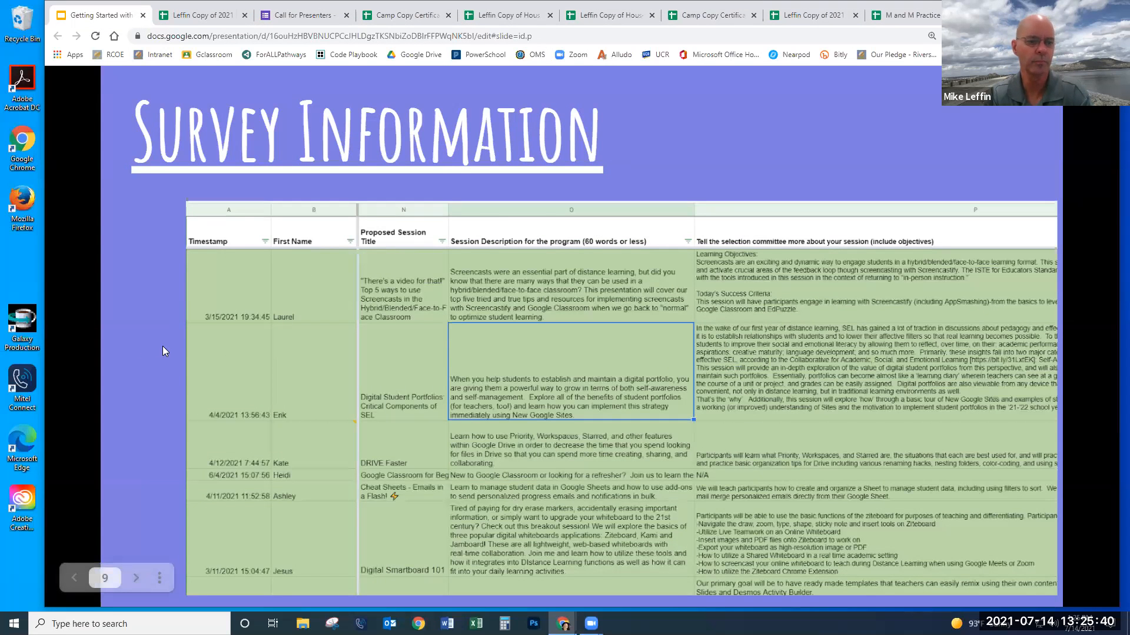
click(163, 352)
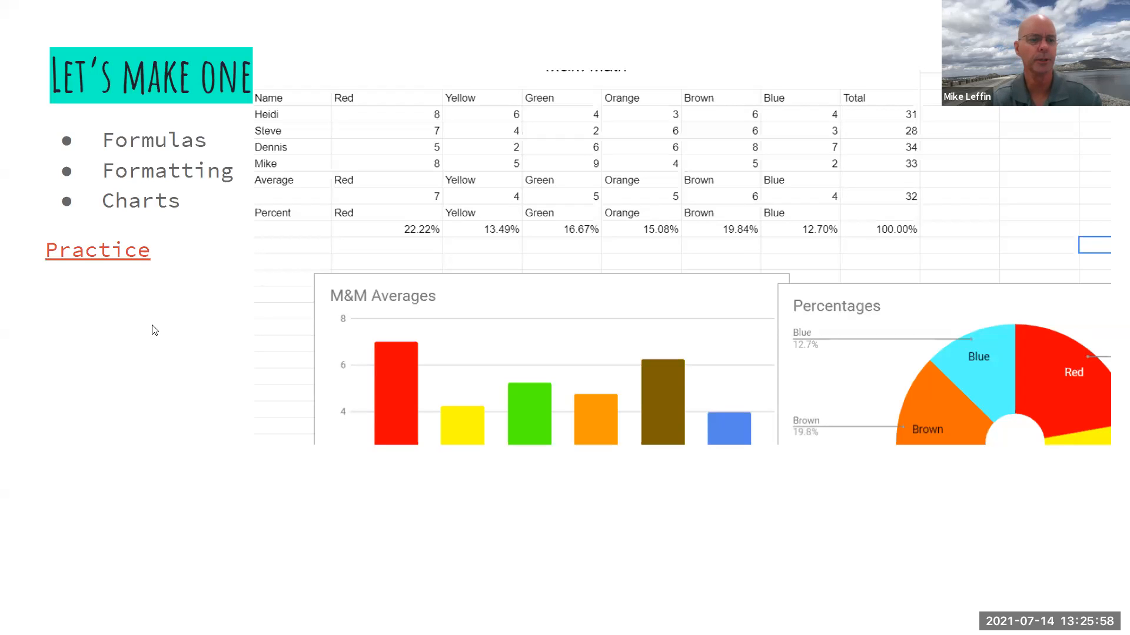
click(123, 253)
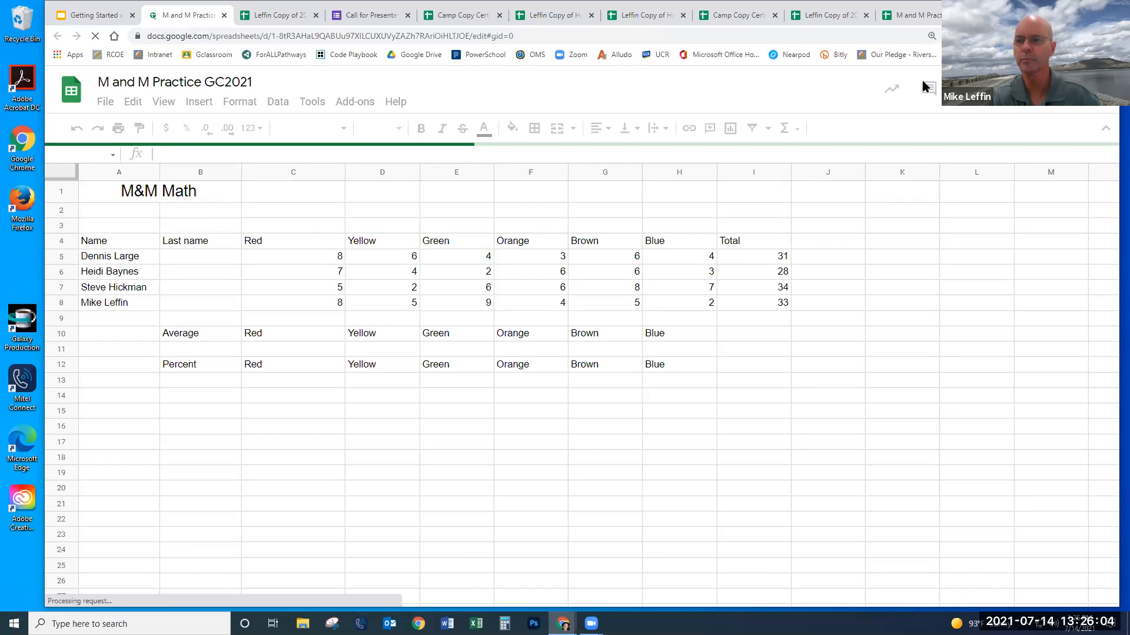
- Close the duplicate practice tab and add a blank Sheet3 to M and M Practice GC2021
click(922, 17)
key(ctrl+w)
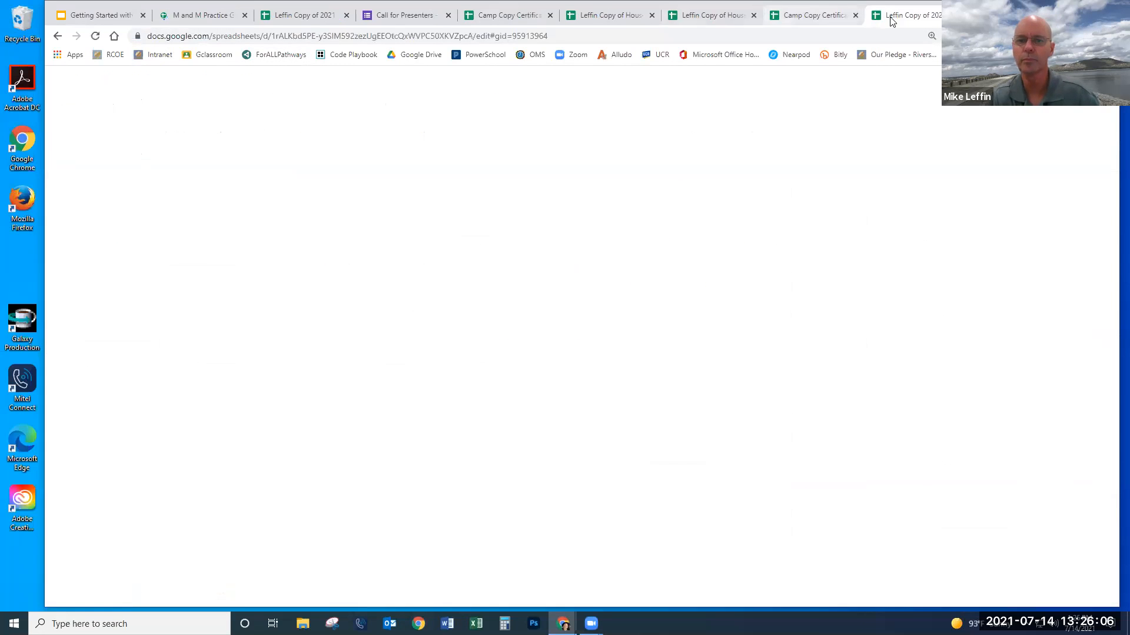
click(210, 15)
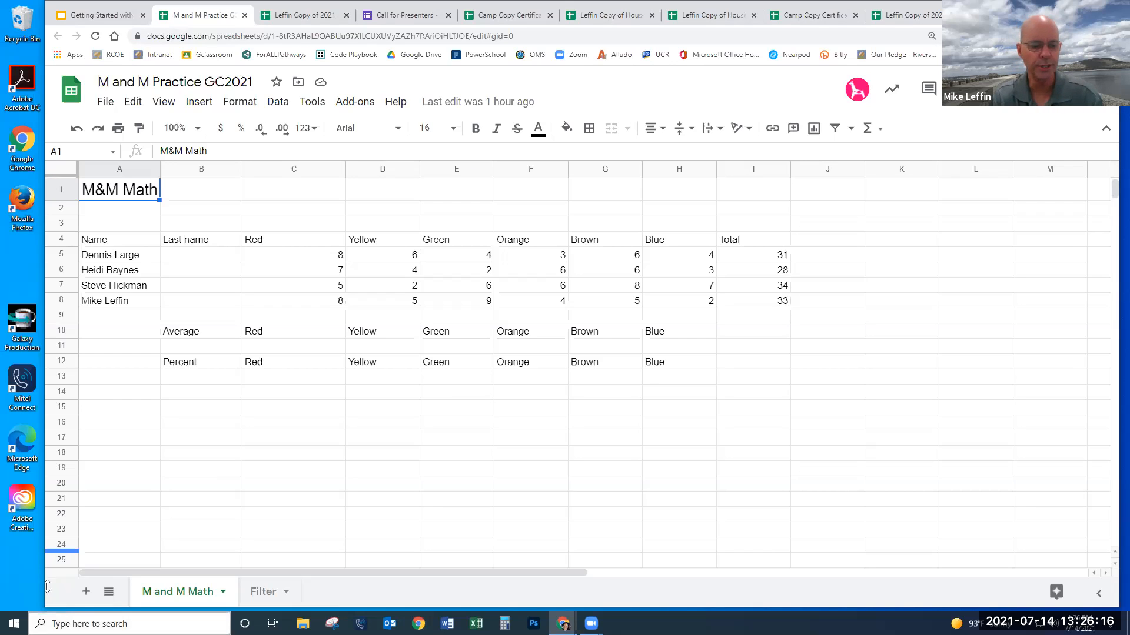
click(85, 592)
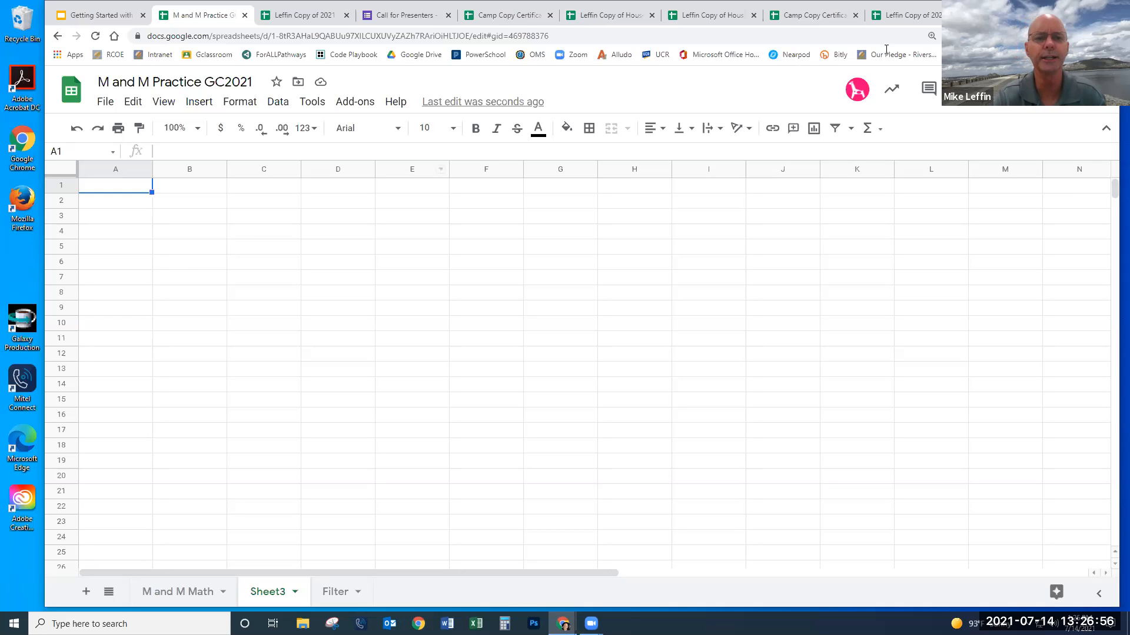
- Switch to the Camp Copy Certificate Tracker spreadsheet and open its Partner Sheets tab
click(859, 18)
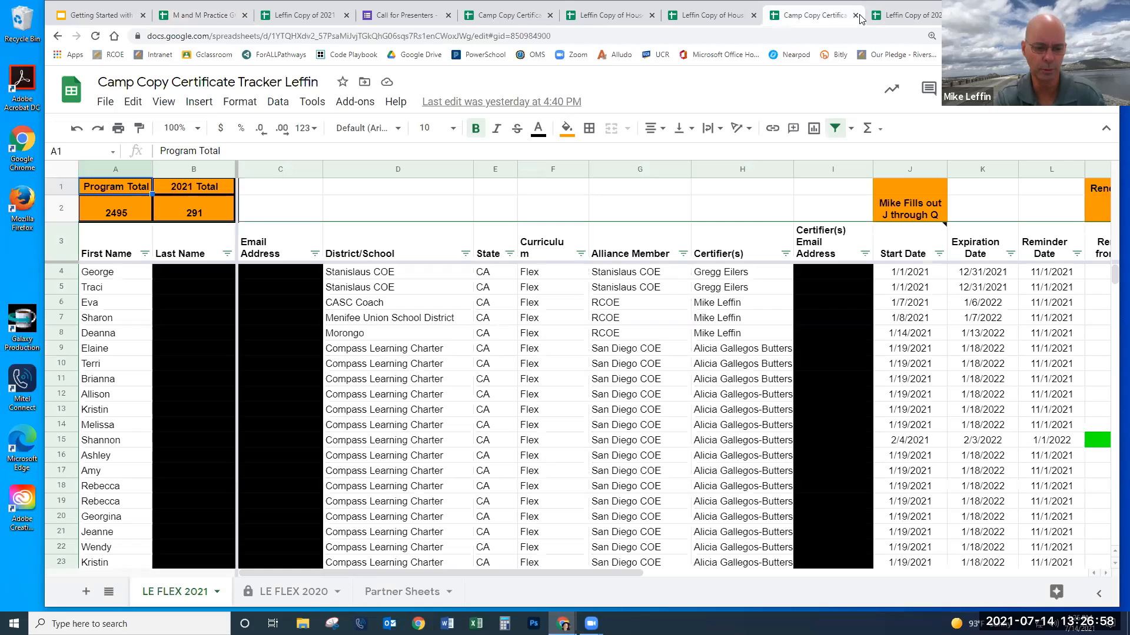
mouse_move(264, 325)
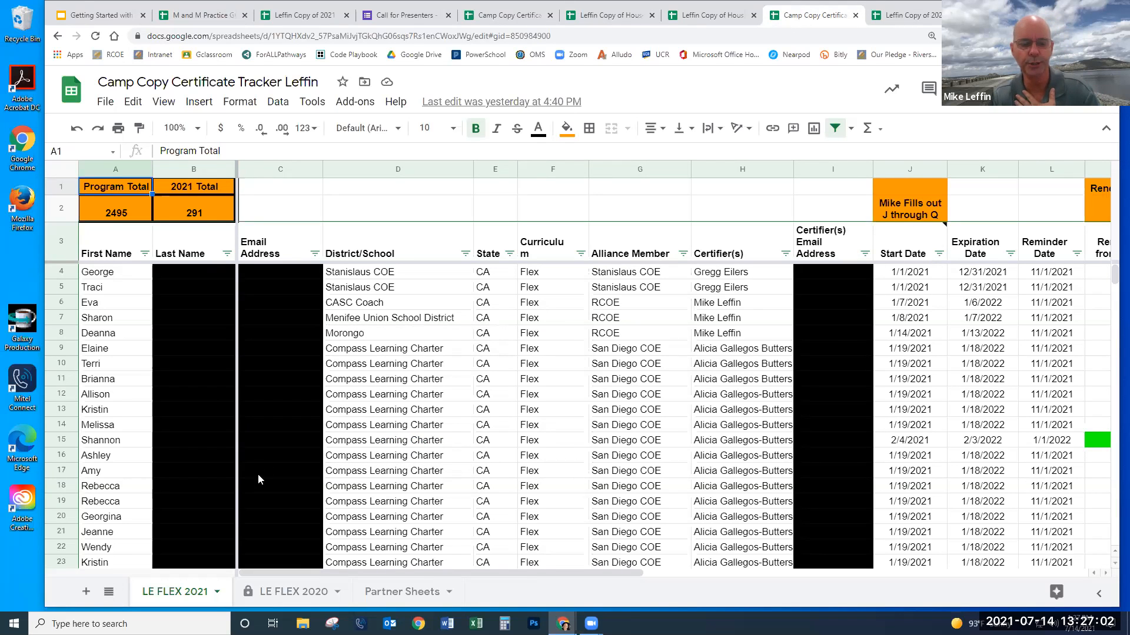
click(391, 593)
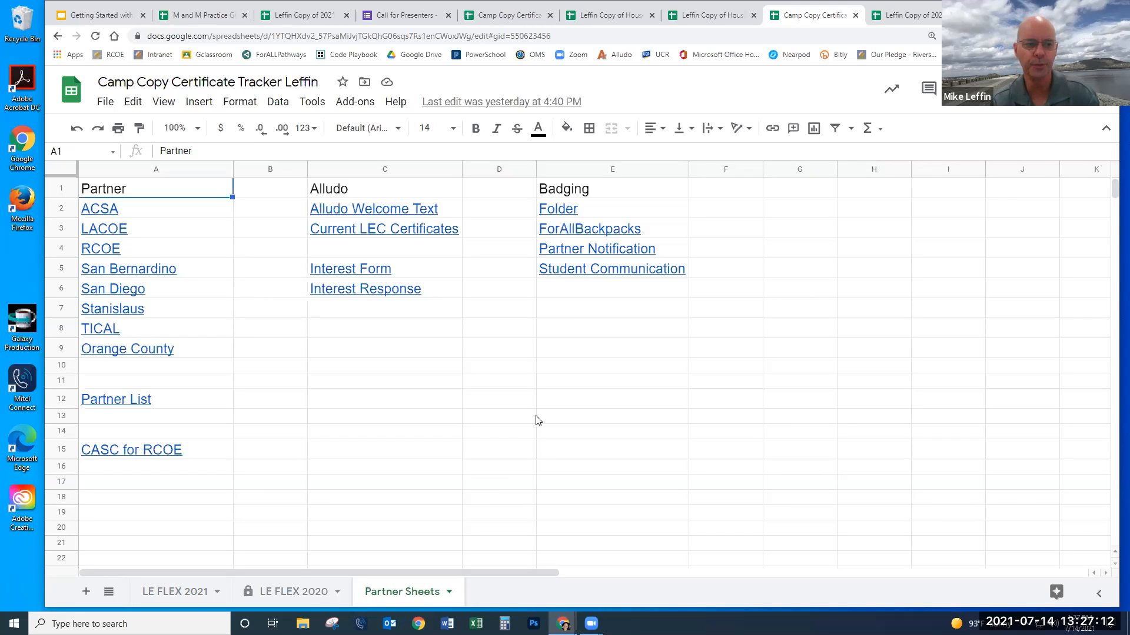
- Open the Alludo Welcome Text link in C2 to view the document, then close it
mouse_move(98, 326)
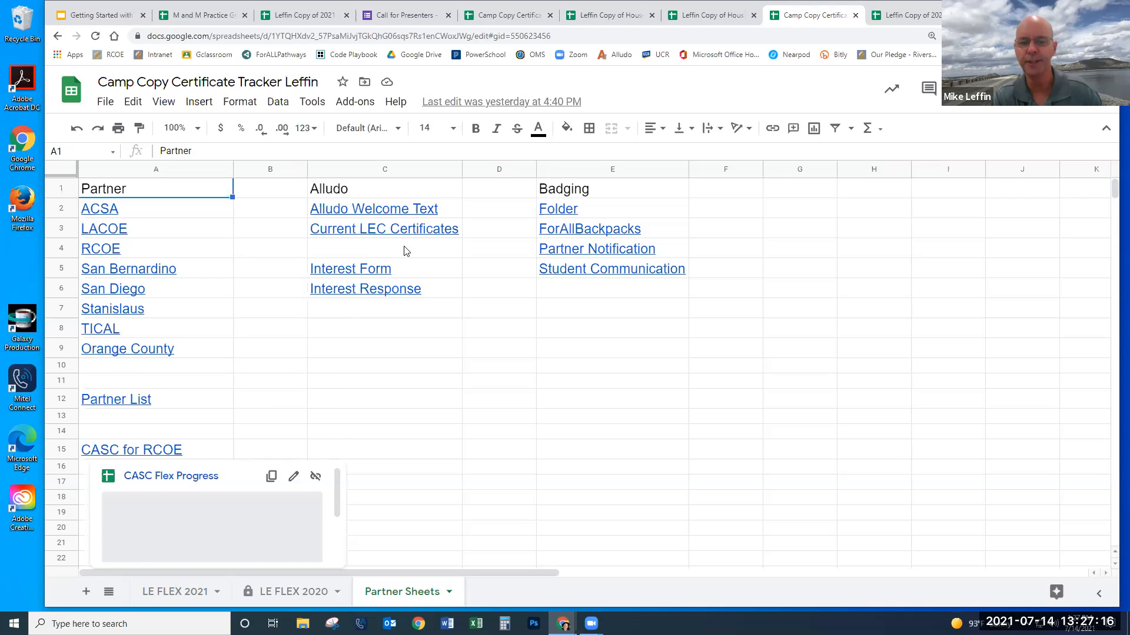
mouse_move(412, 265)
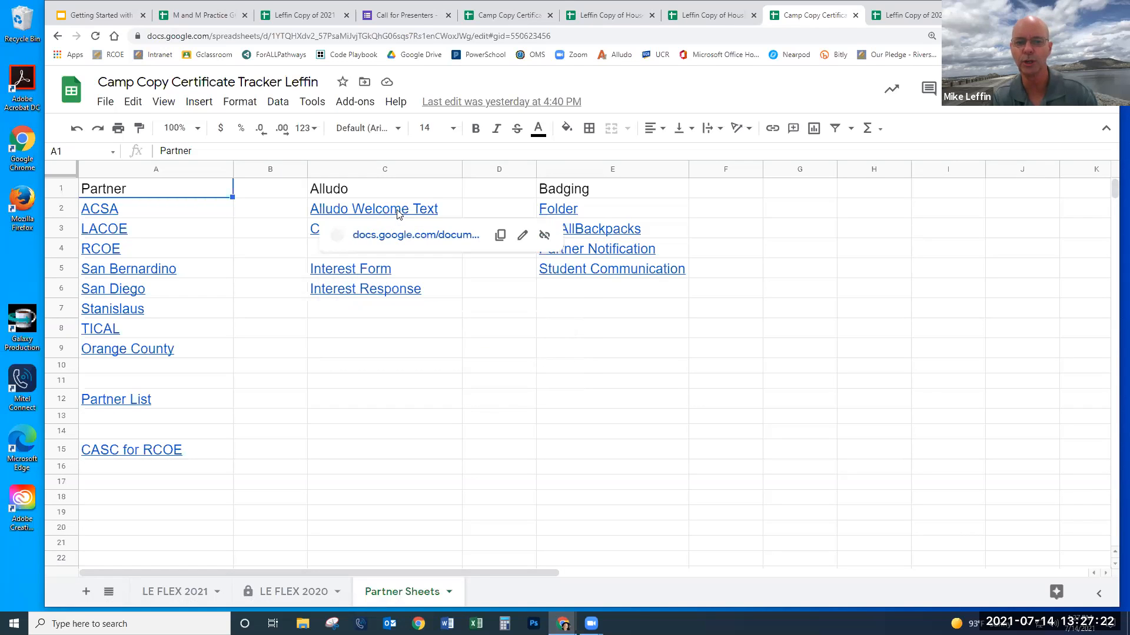
mouse_move(399, 213)
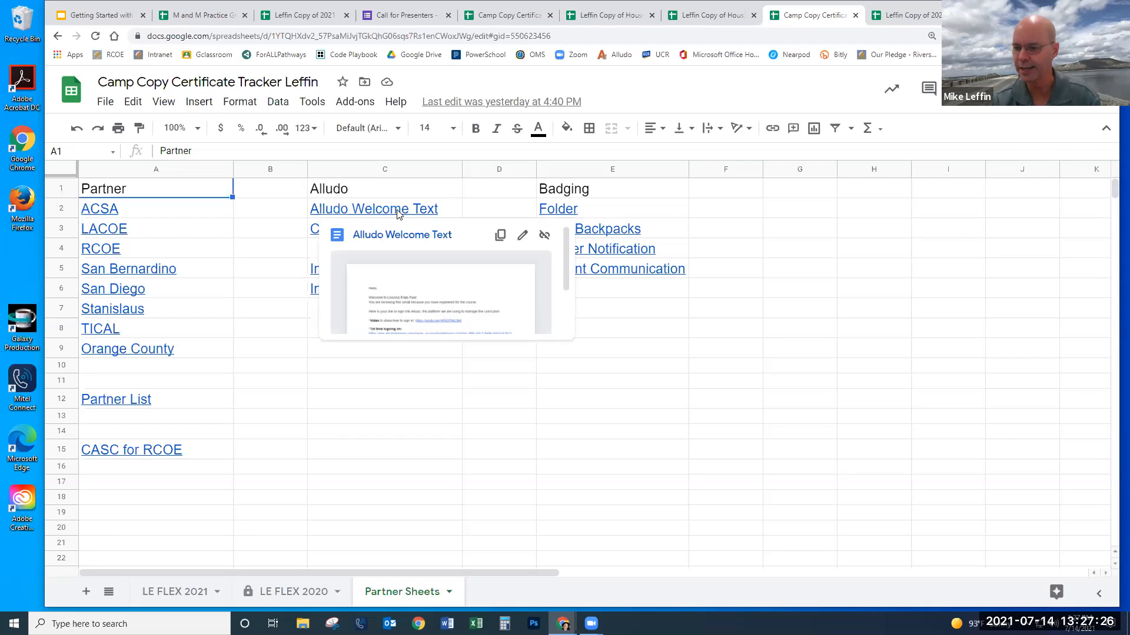
click(398, 213)
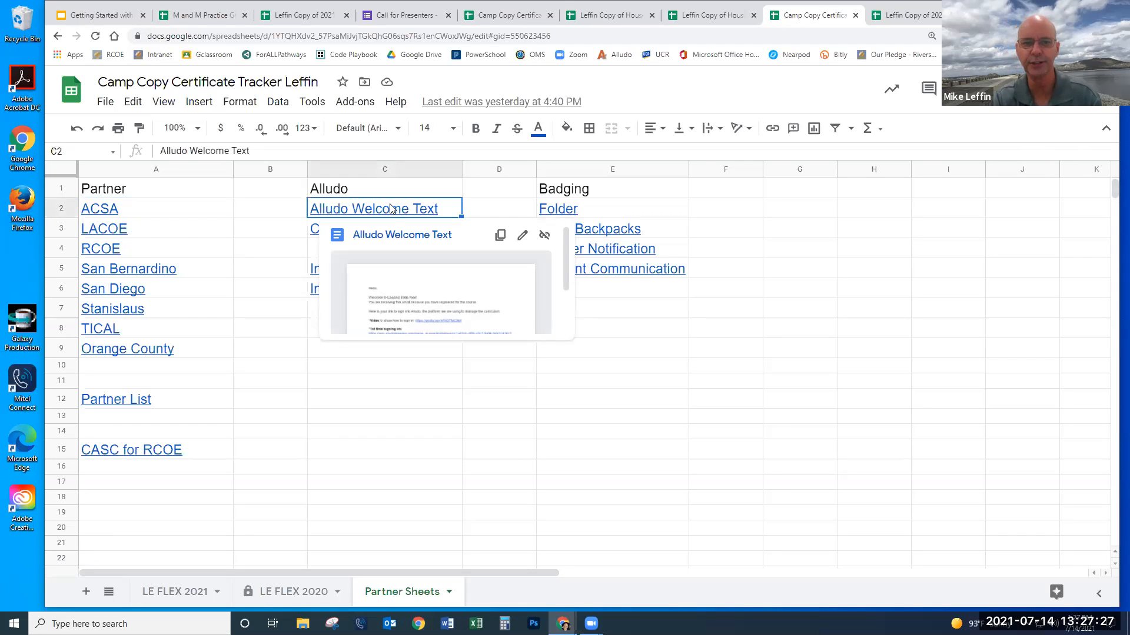
click(382, 237)
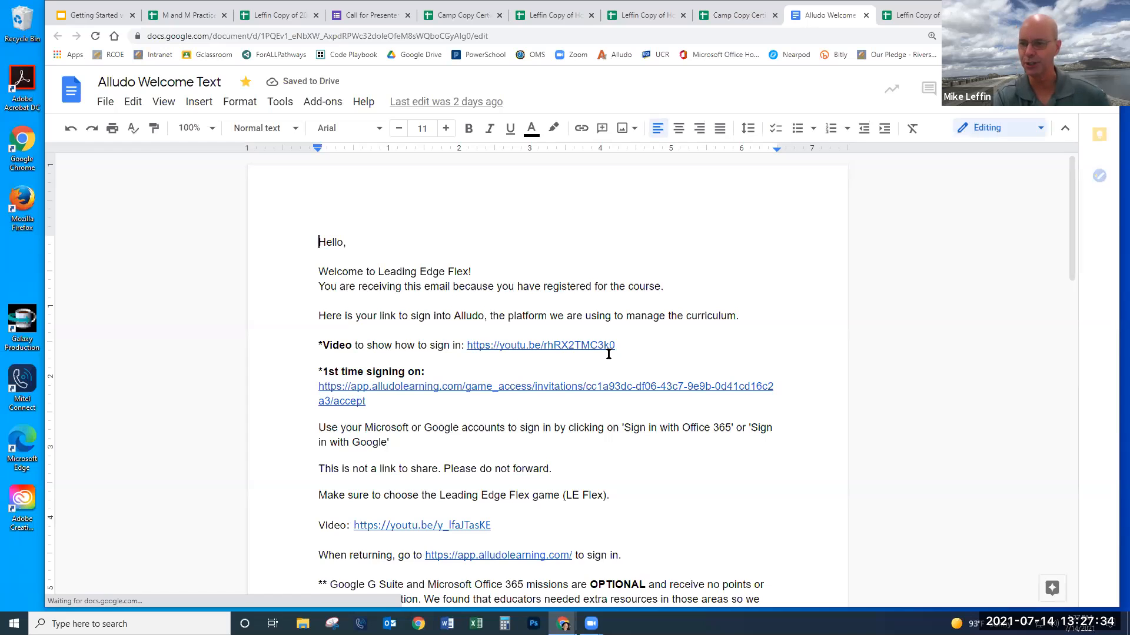
click(865, 14)
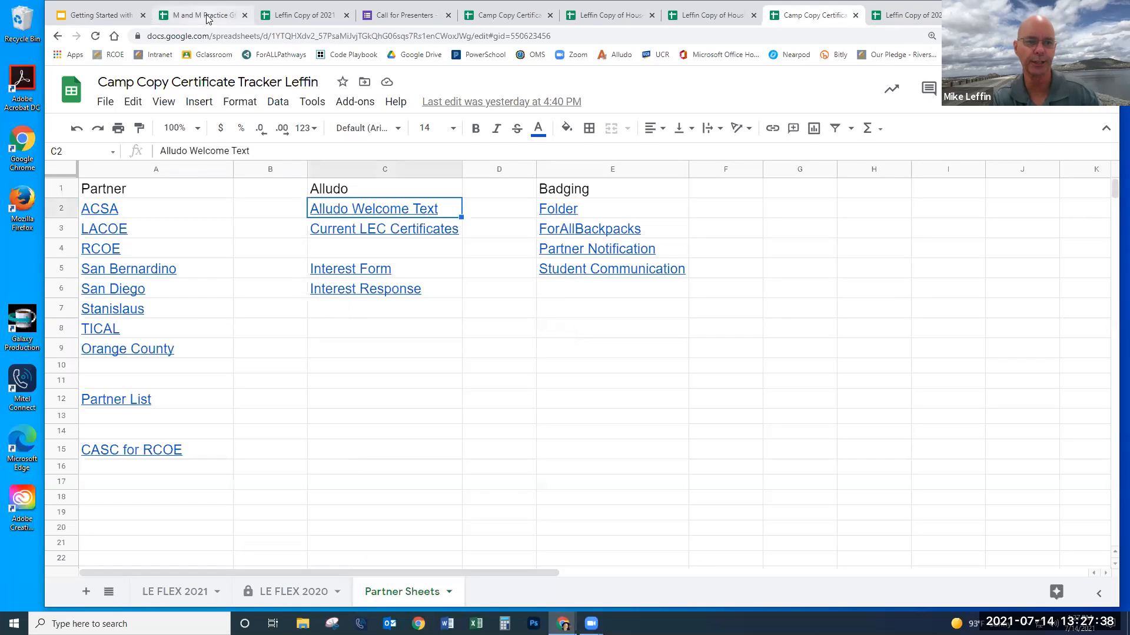
- Go back to M and M Practice GC2021, browse Sheet3's cells and column B, then open M and M Math
click(200, 16)
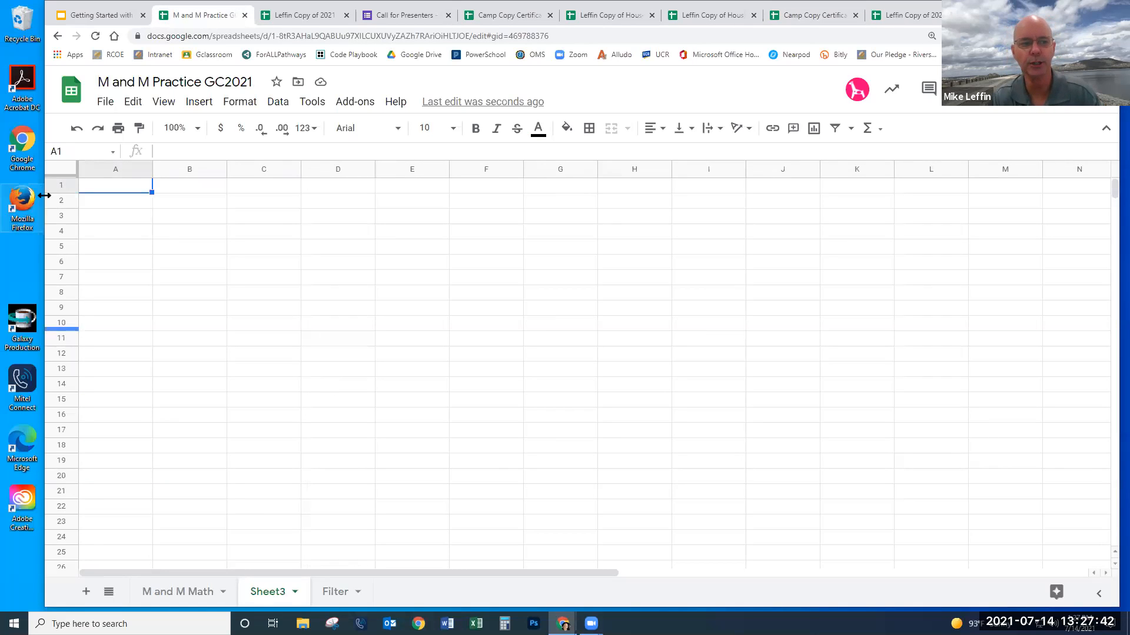
click(111, 221)
click(142, 293)
click(224, 298)
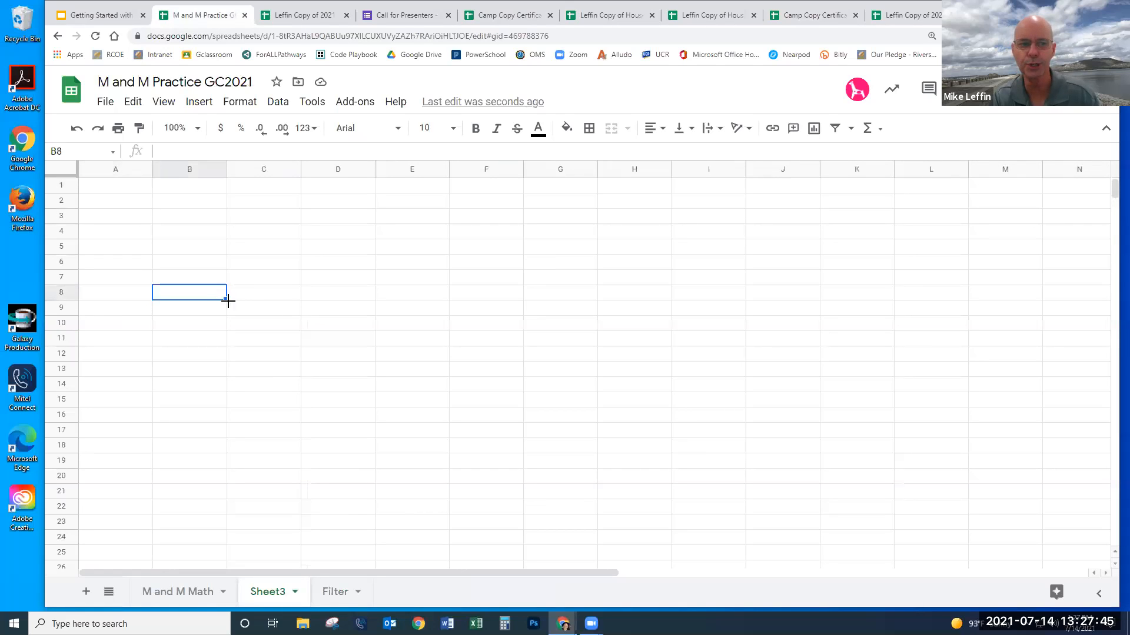
click(280, 313)
click(339, 309)
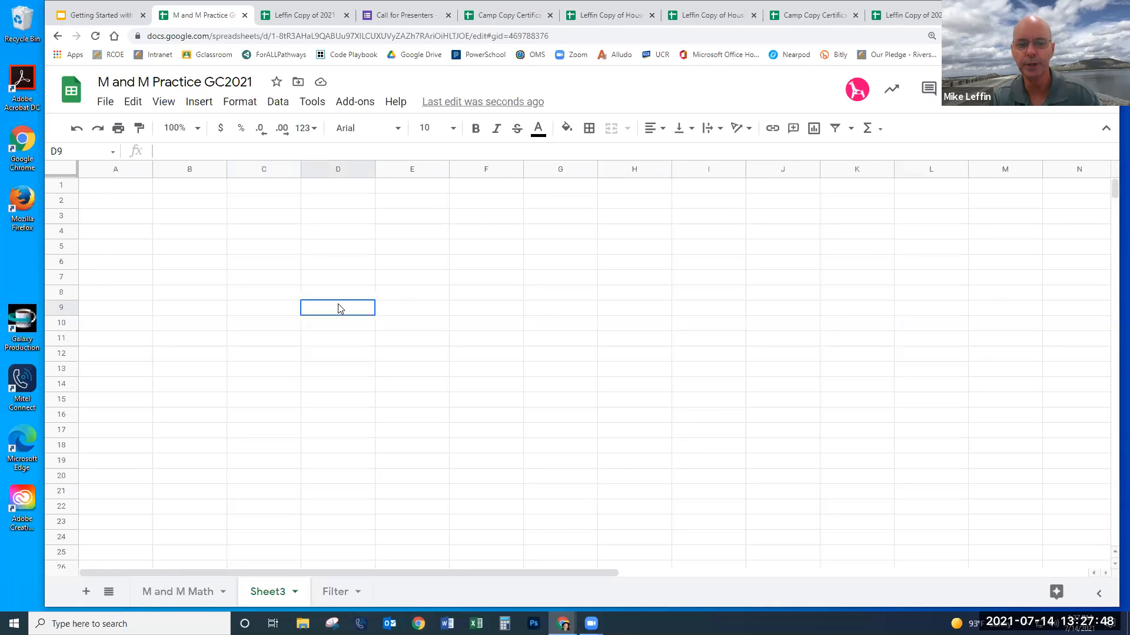
click(340, 295)
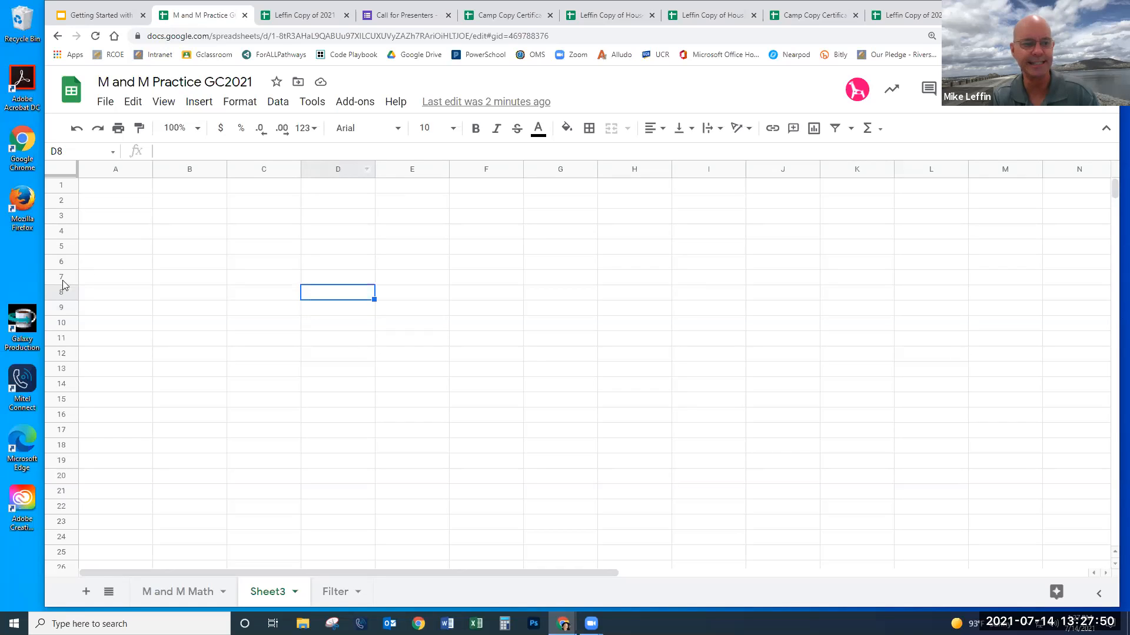
click(191, 170)
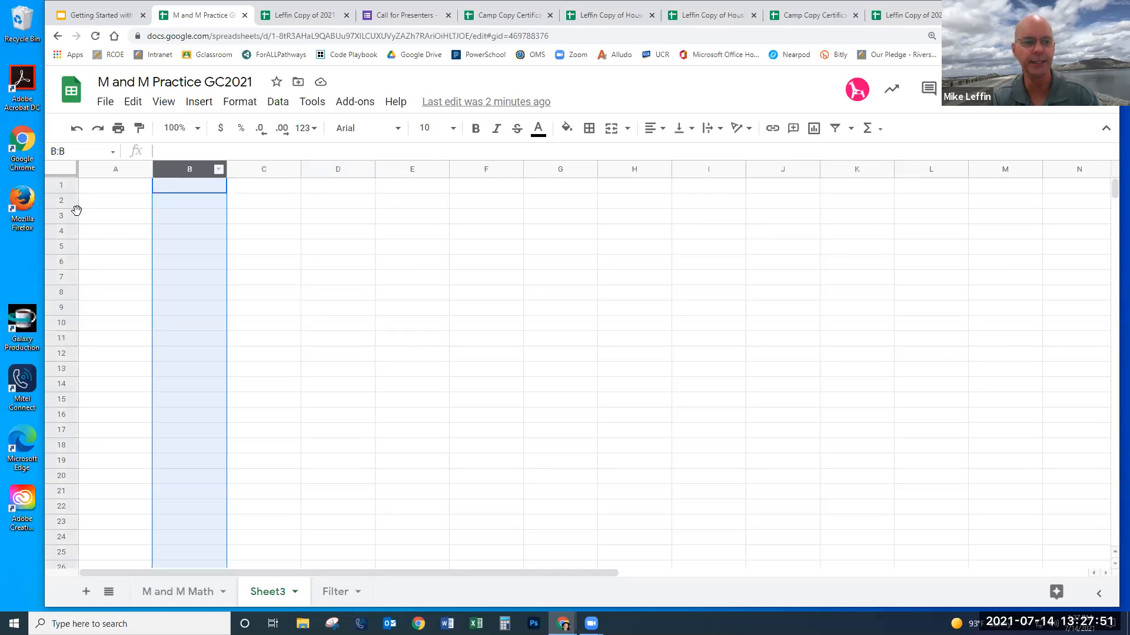
click(184, 216)
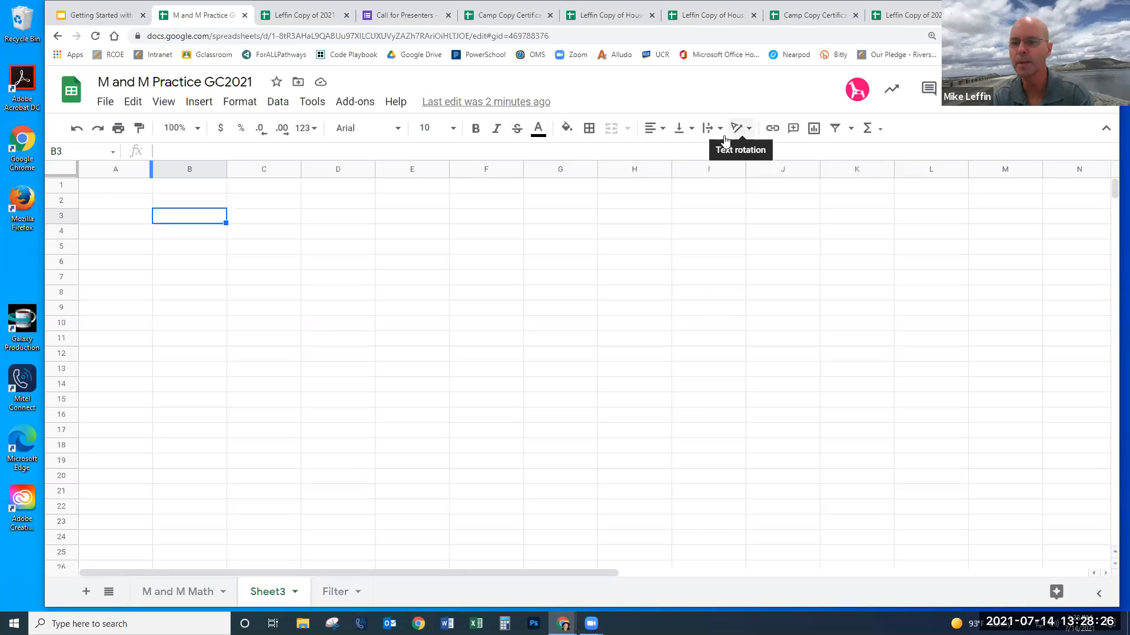
click(185, 592)
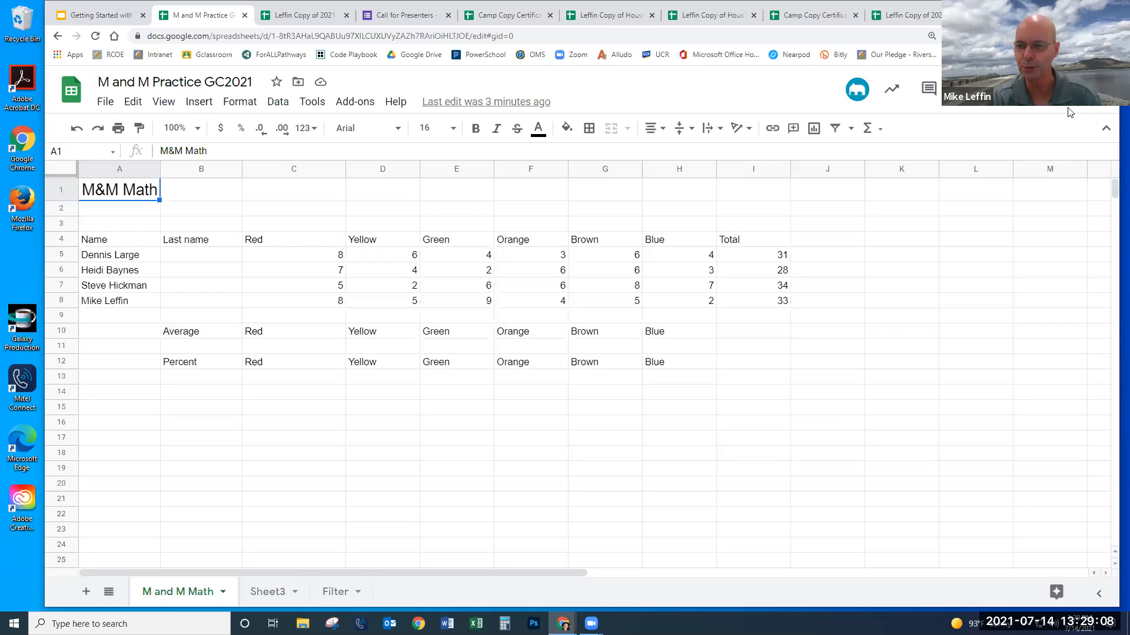
- In the Share dialog, add a suggested contact as a recipient, then remove them again
click(1000, 89)
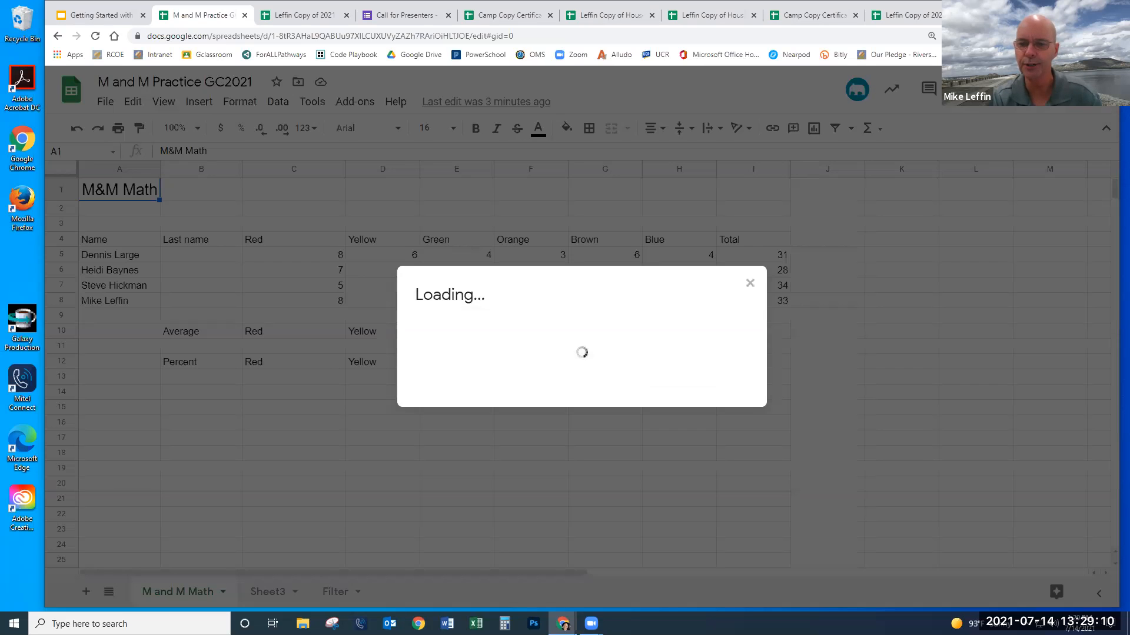
scroll(515, 281, down, 3)
scroll(514, 281, up, 3)
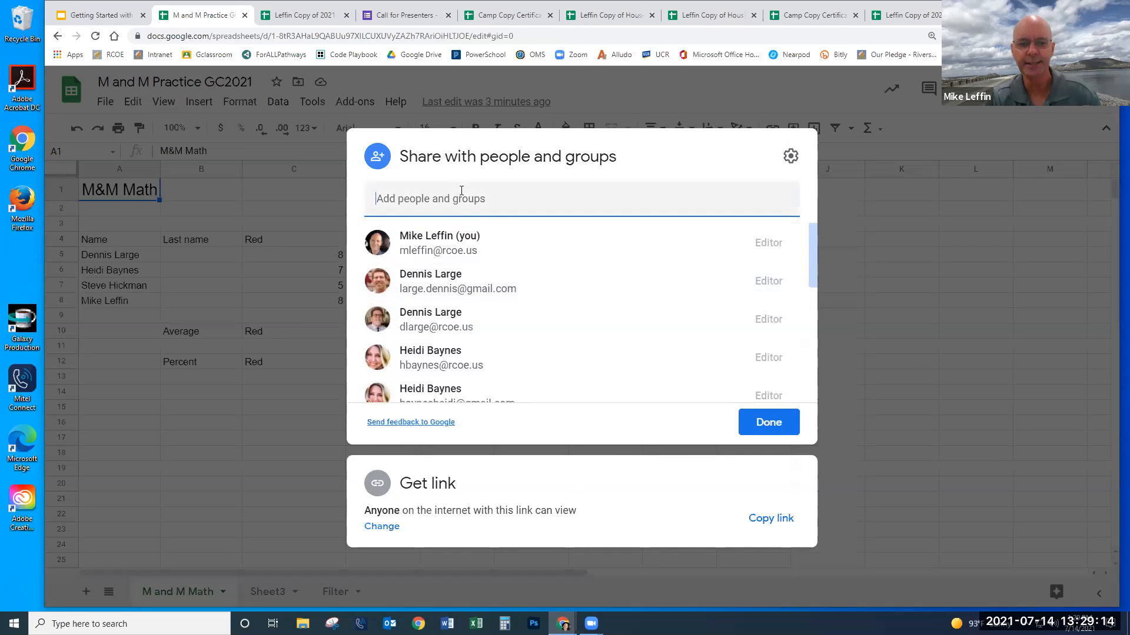
click(483, 209)
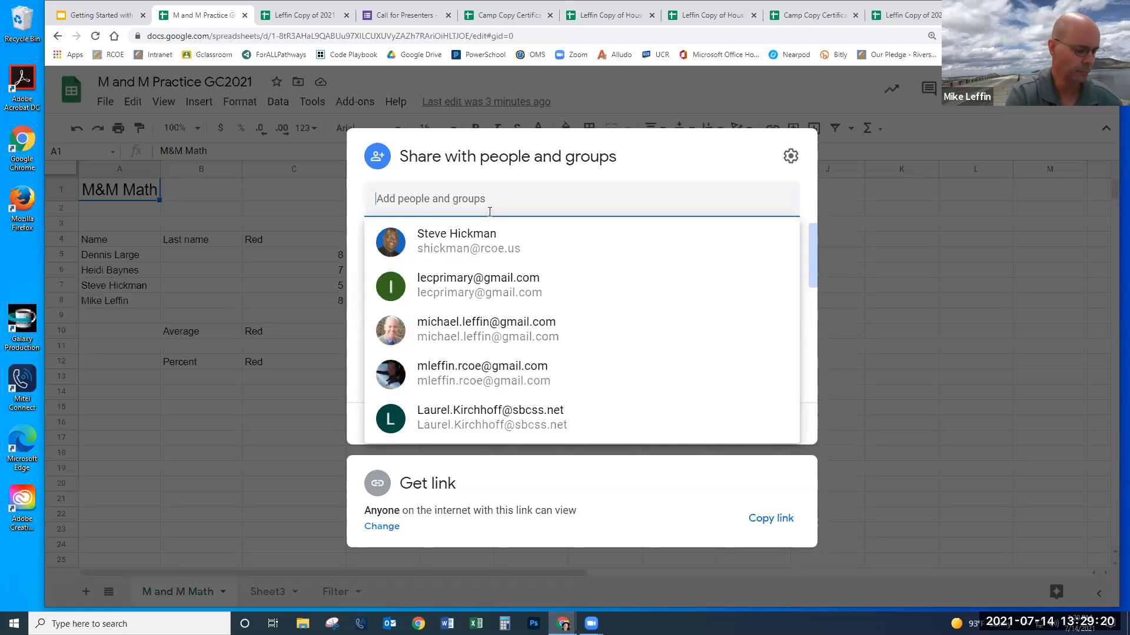
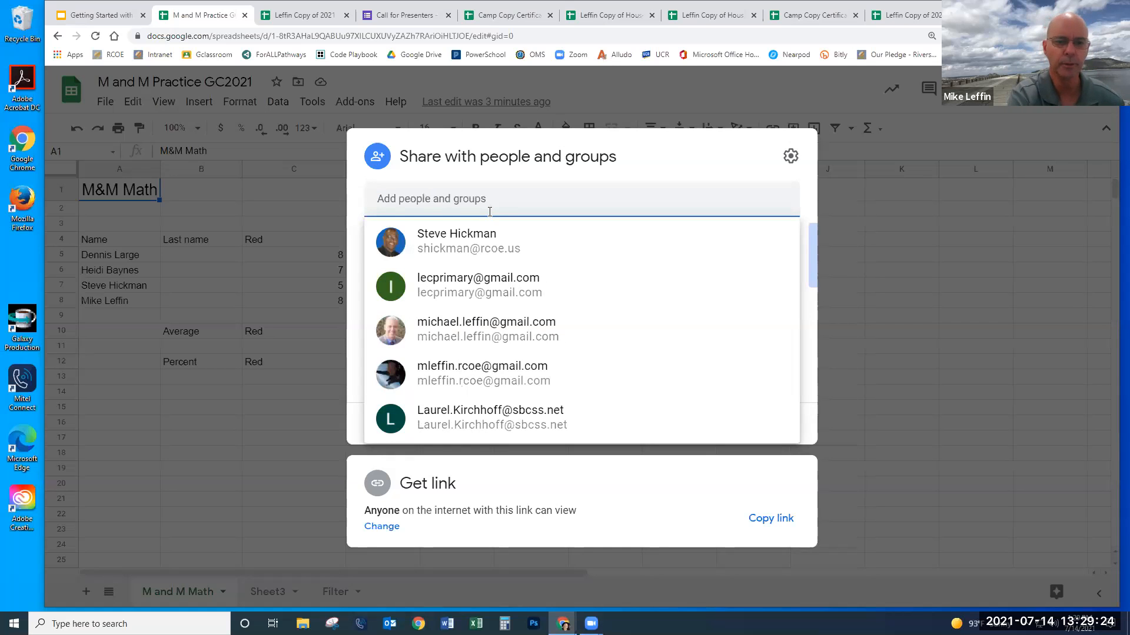
text(lau)
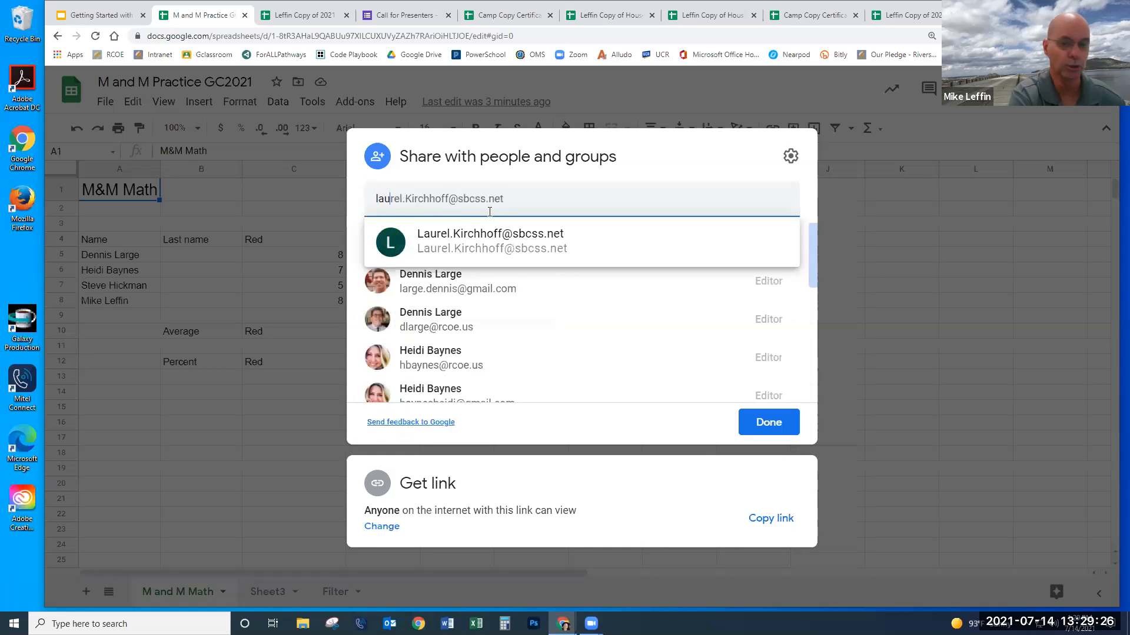
click(516, 243)
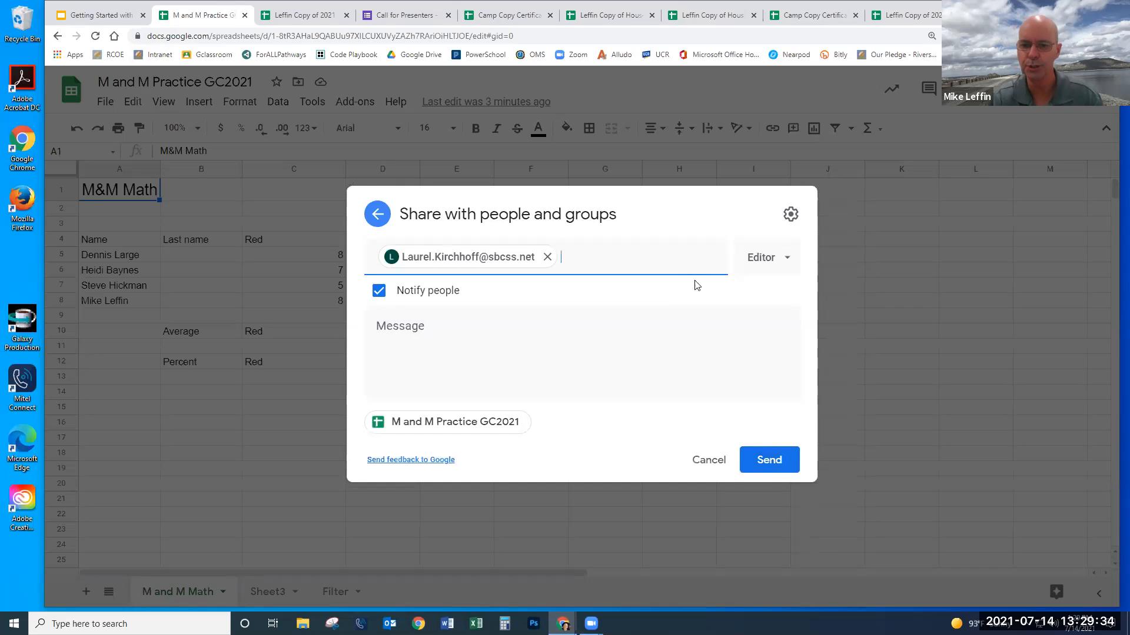
click(548, 257)
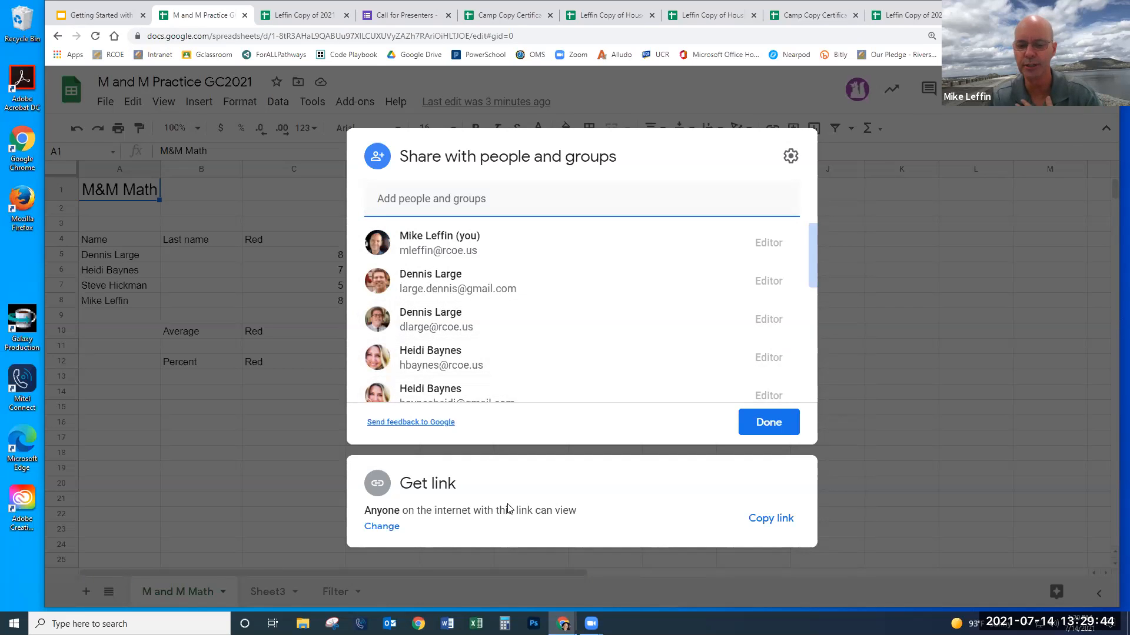
- Keep link access at 'Anyone with the link' as Viewer and close the sharing settings
click(382, 526)
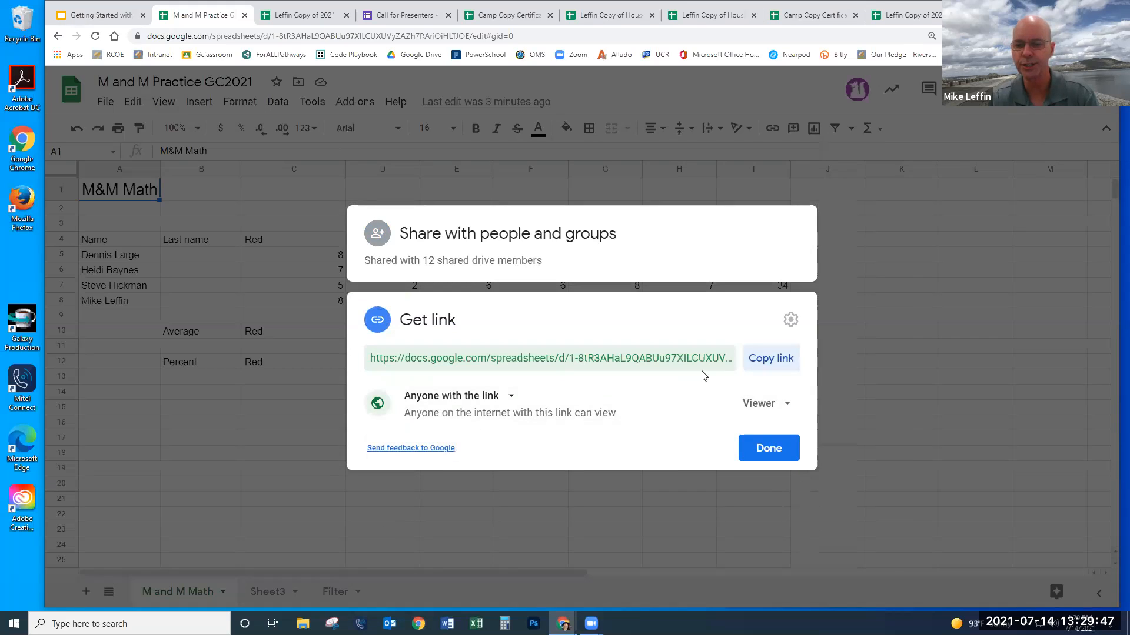
click(787, 405)
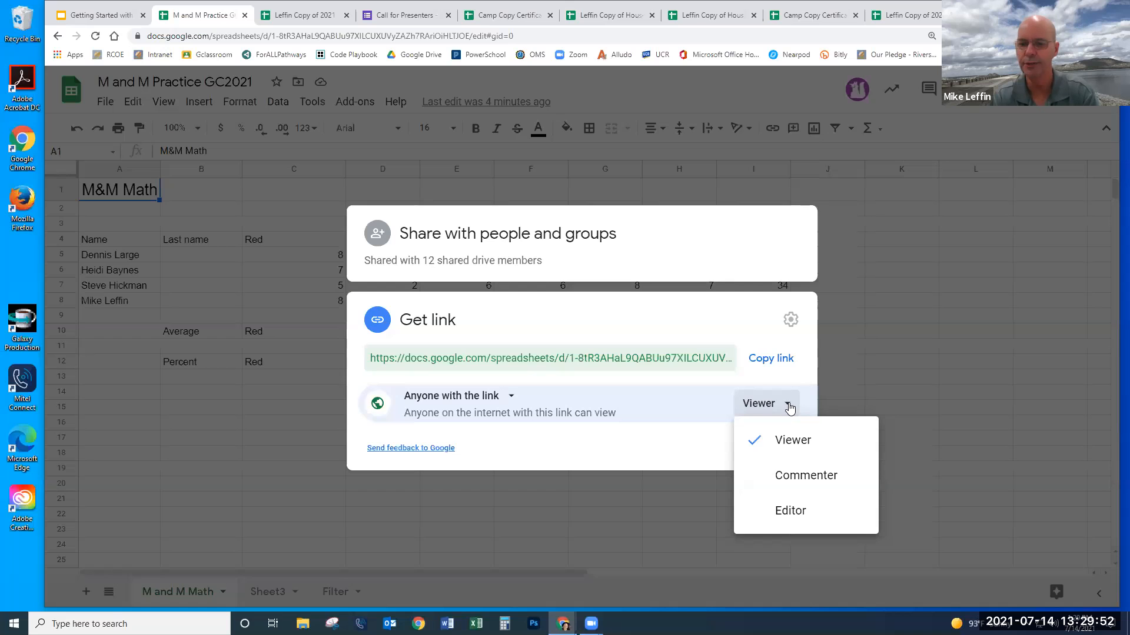
click(789, 445)
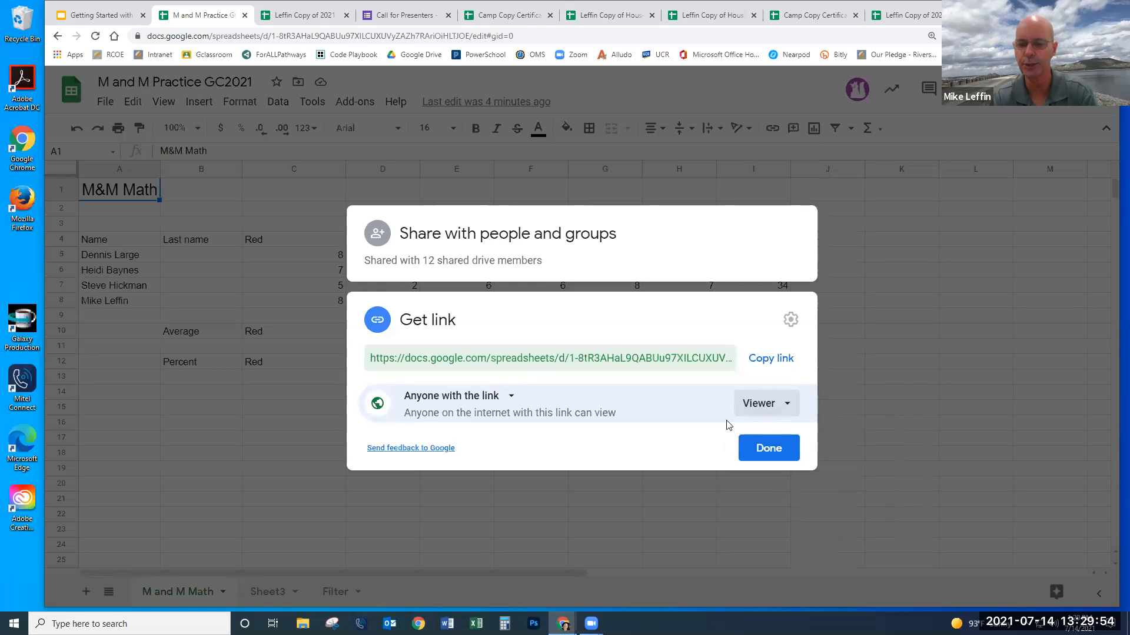
click(766, 454)
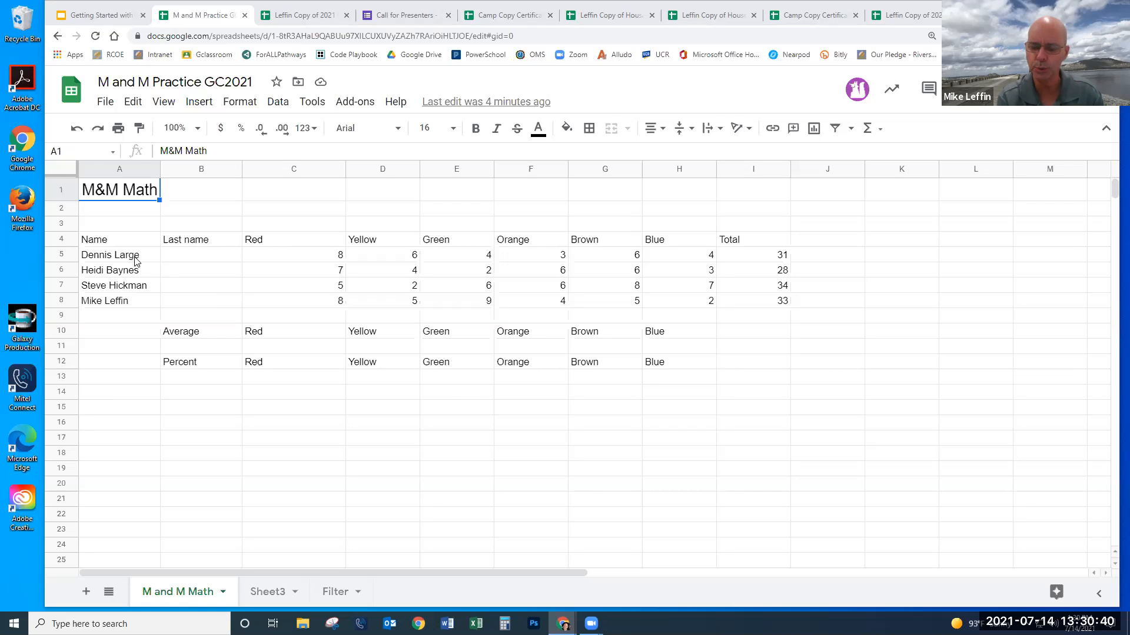
- Split the full names in A5:A8 into first and last names using Space as the separator
drag(140, 259, 133, 301)
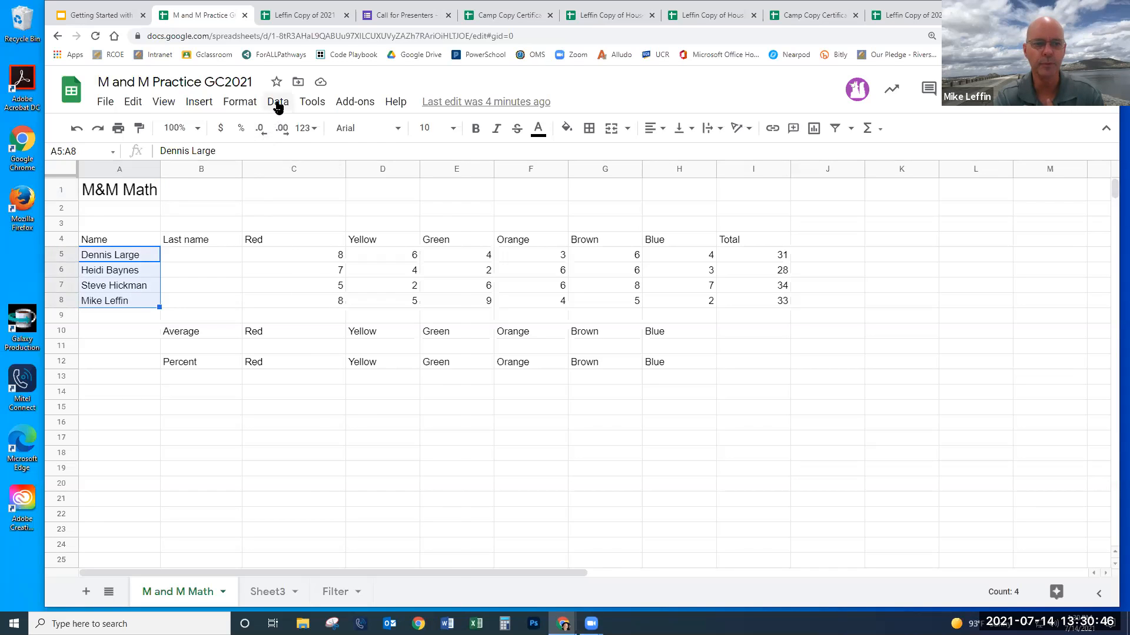
click(278, 103)
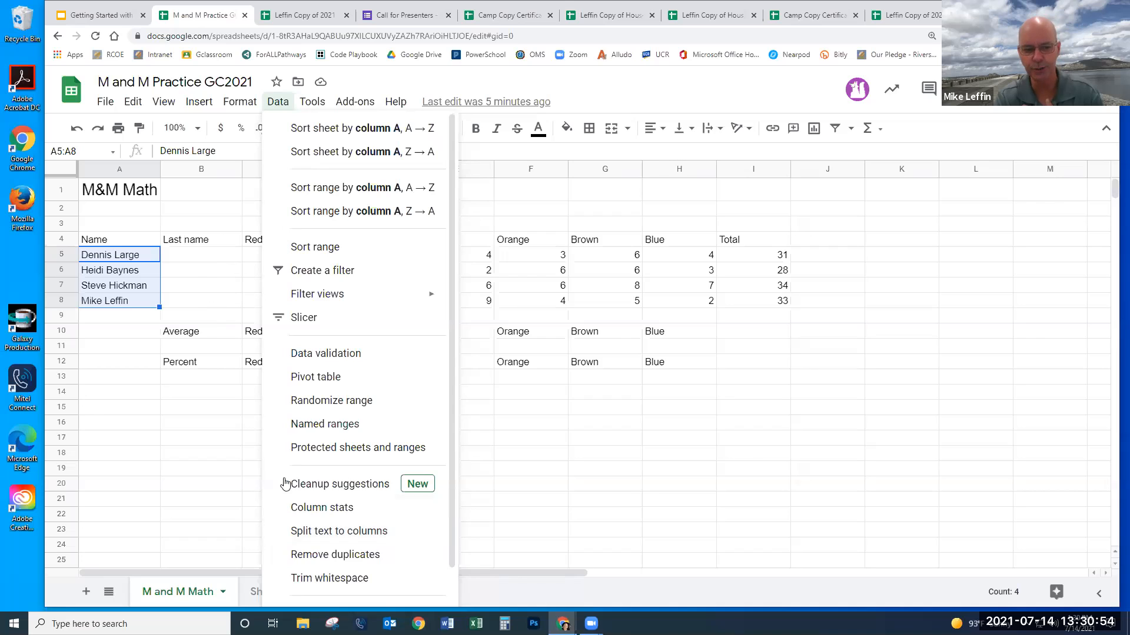
click(331, 531)
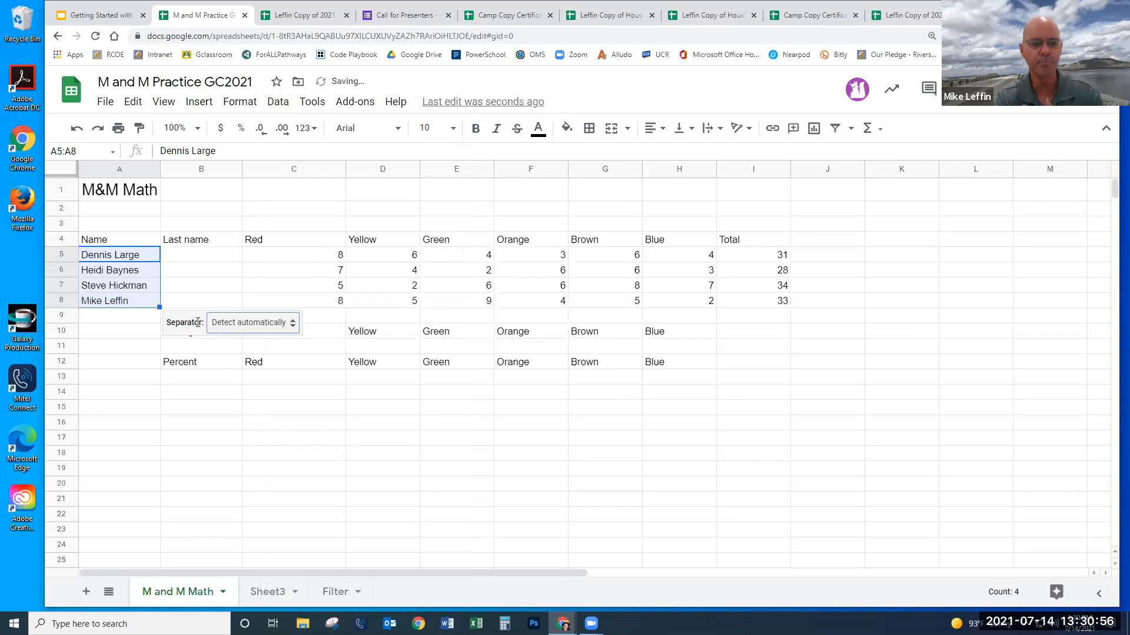
click(247, 329)
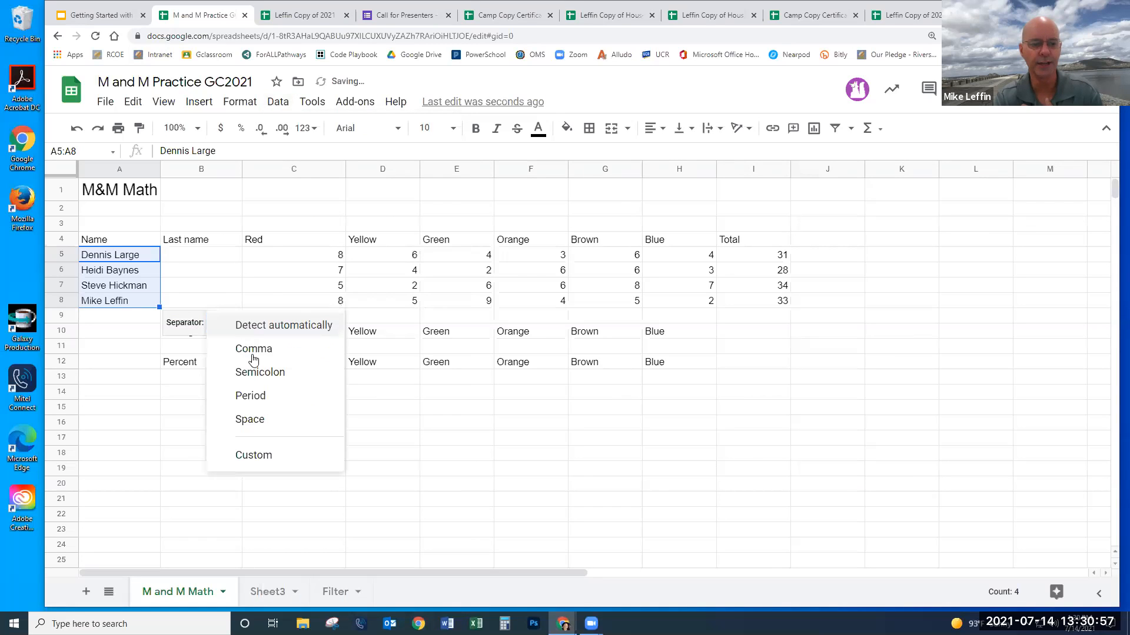
click(262, 419)
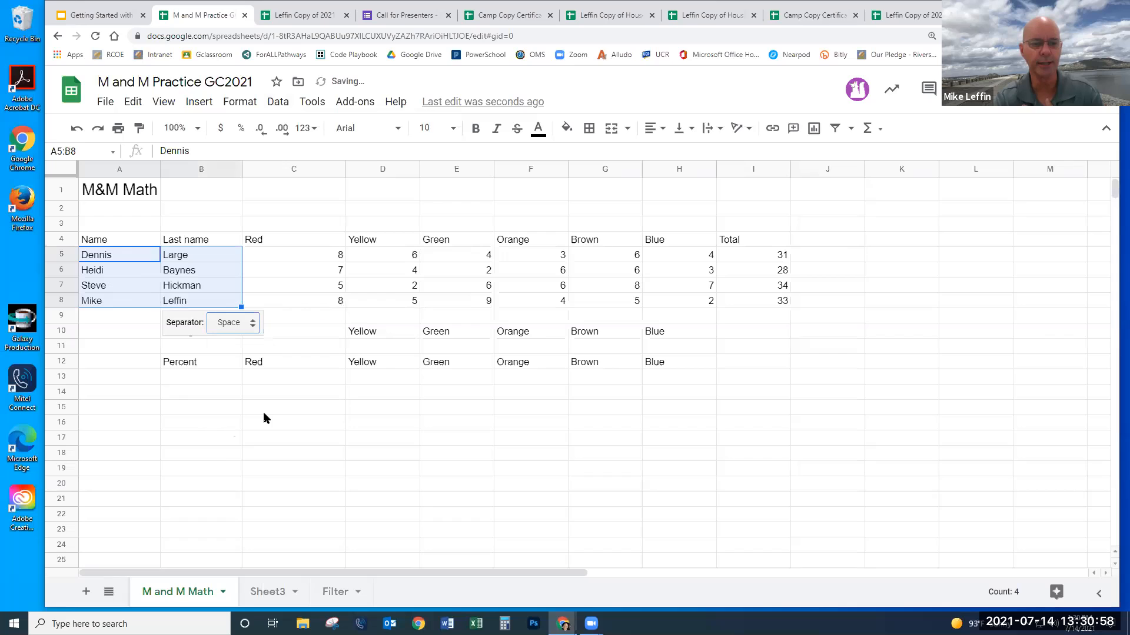
click(394, 444)
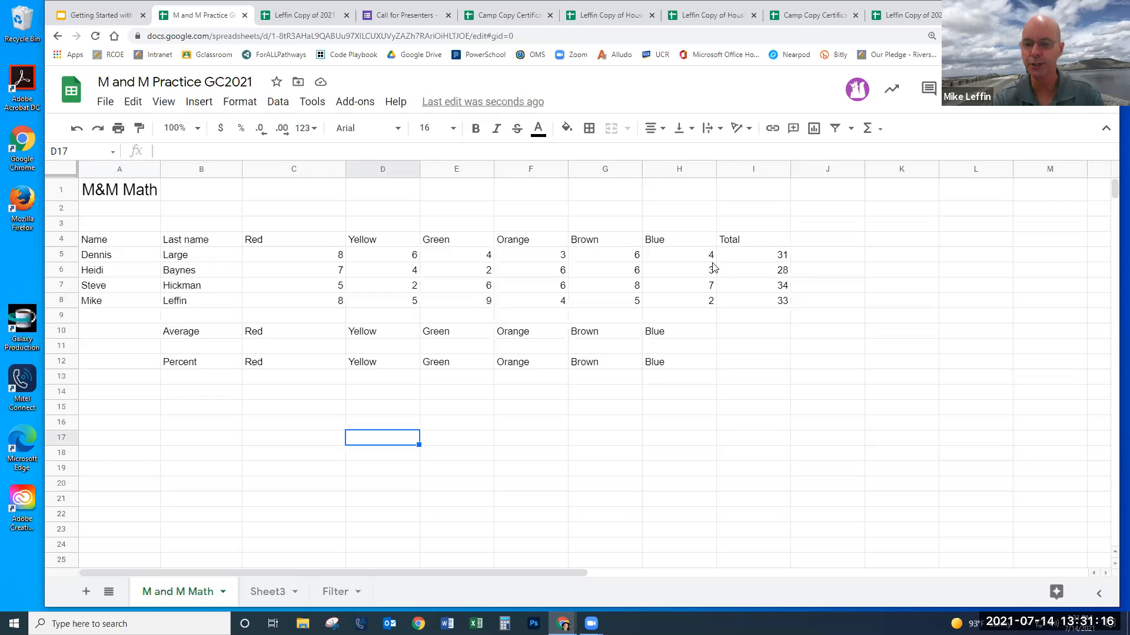
- Clear the four totals in I5:I8
drag(758, 255, 758, 304)
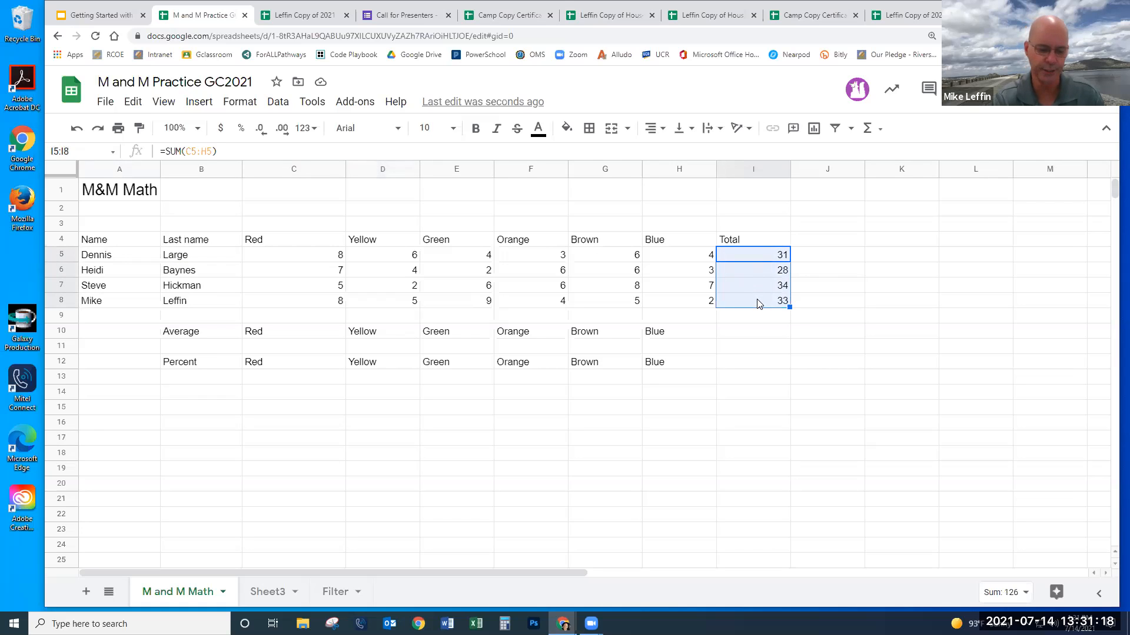
key(Delete)
click(755, 334)
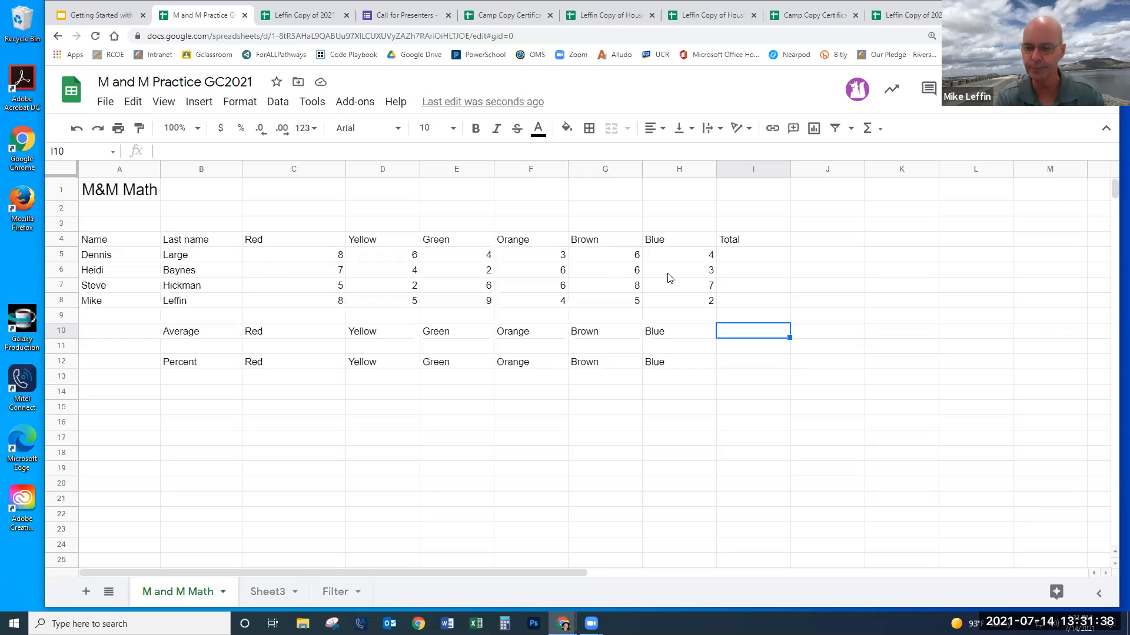
- Select cell I5 and bring up the Σ Functions list for its total
click(750, 253)
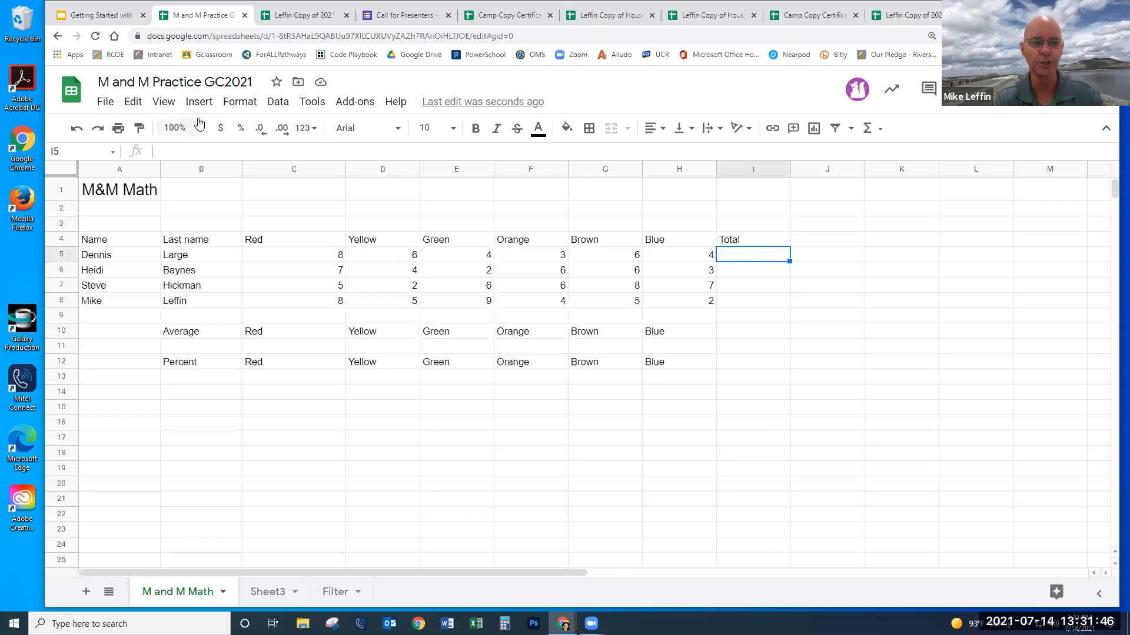
click(881, 131)
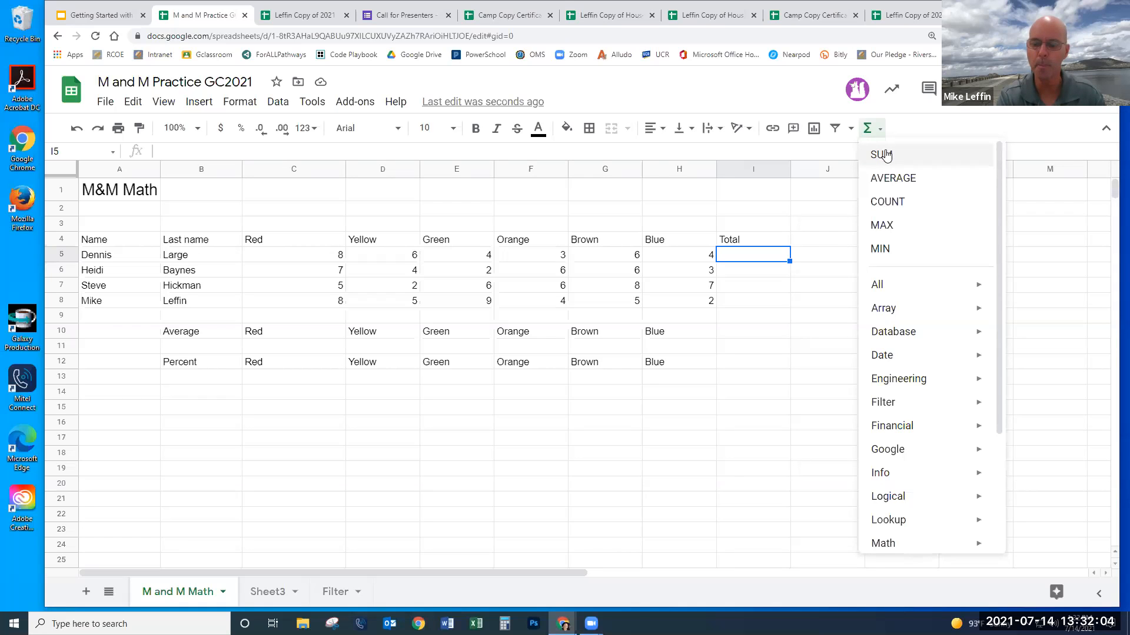
- Enter =SUM(C5:H5) in I5 and accept the suggested autofill totals
click(882, 155)
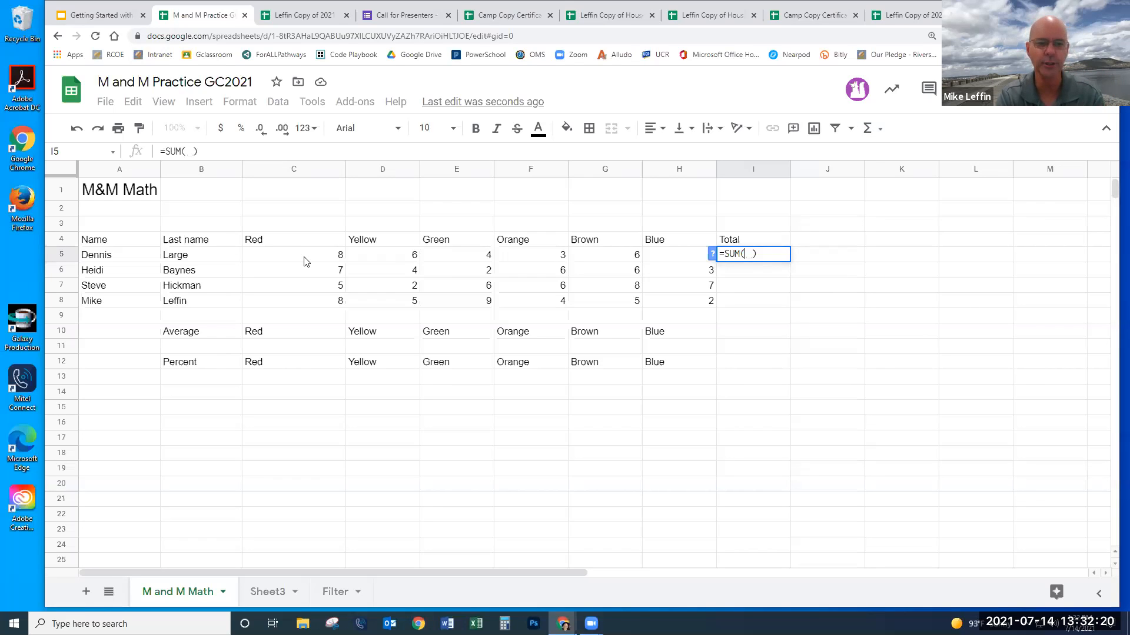
drag(305, 261, 668, 260)
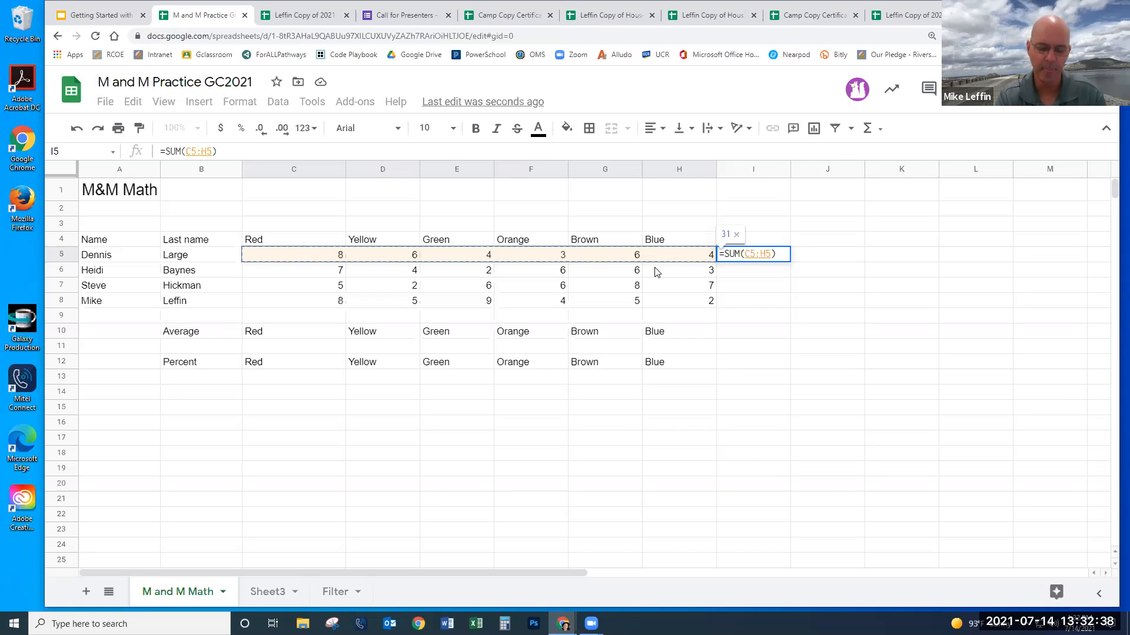
key(Return)
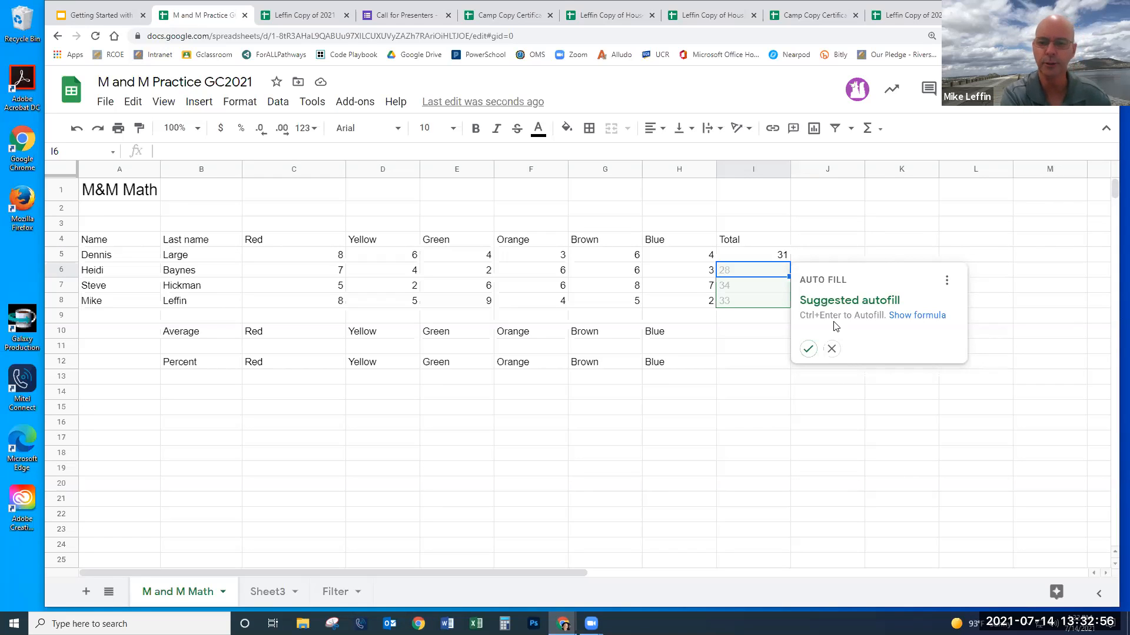
key(ctrl+Return)
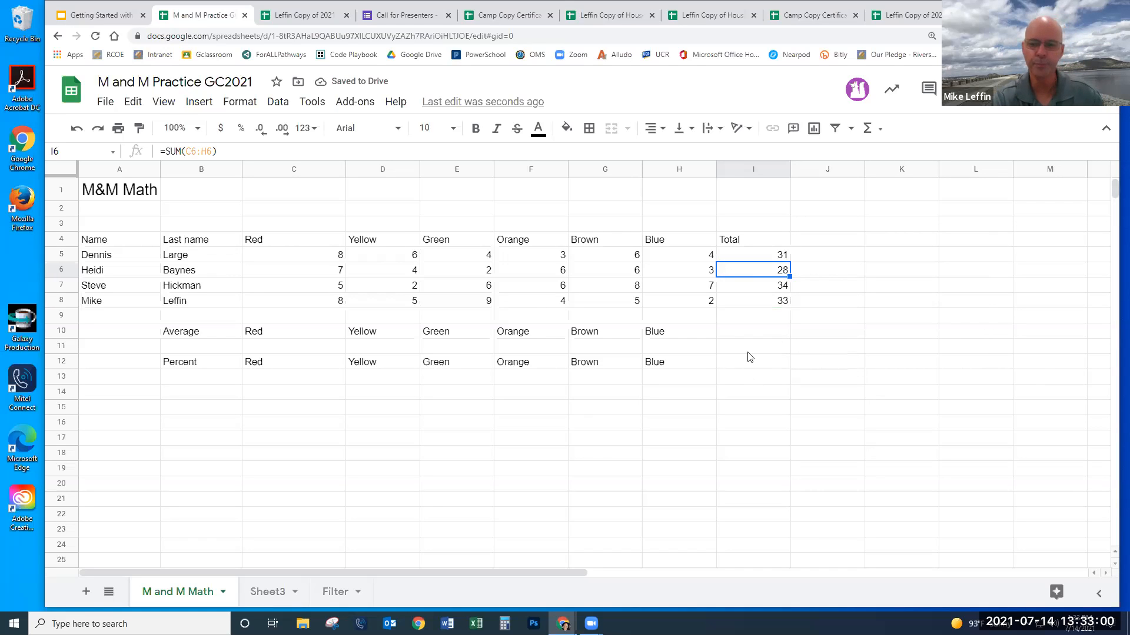
- Delete the autofilled totals in I6, I7 and I8, leaving only I5's 31
key(Delete)
click(761, 291)
key(Delete)
click(759, 303)
key(Delete)
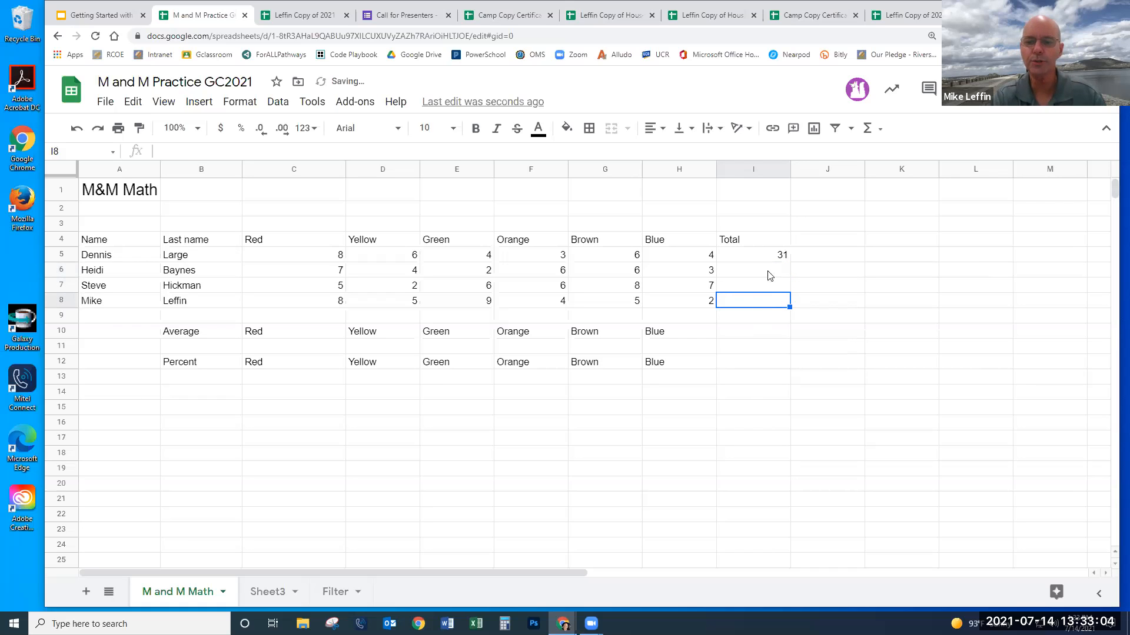
click(768, 261)
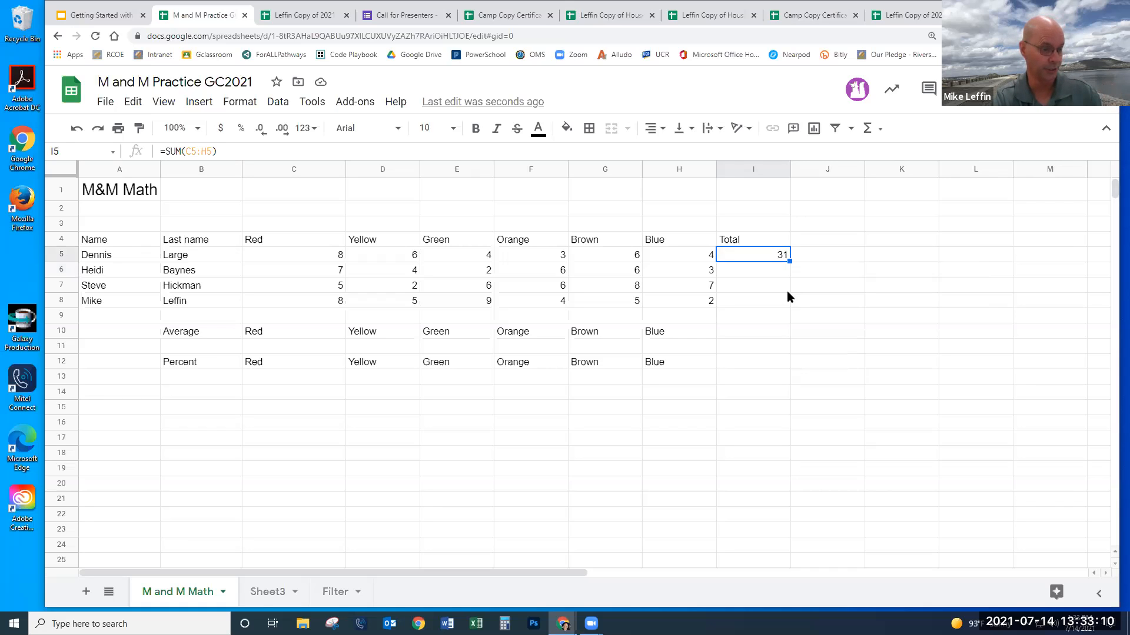
- Fill the I5 SUM formula down to I8, giving totals 28, 34 and 33
click(815, 288)
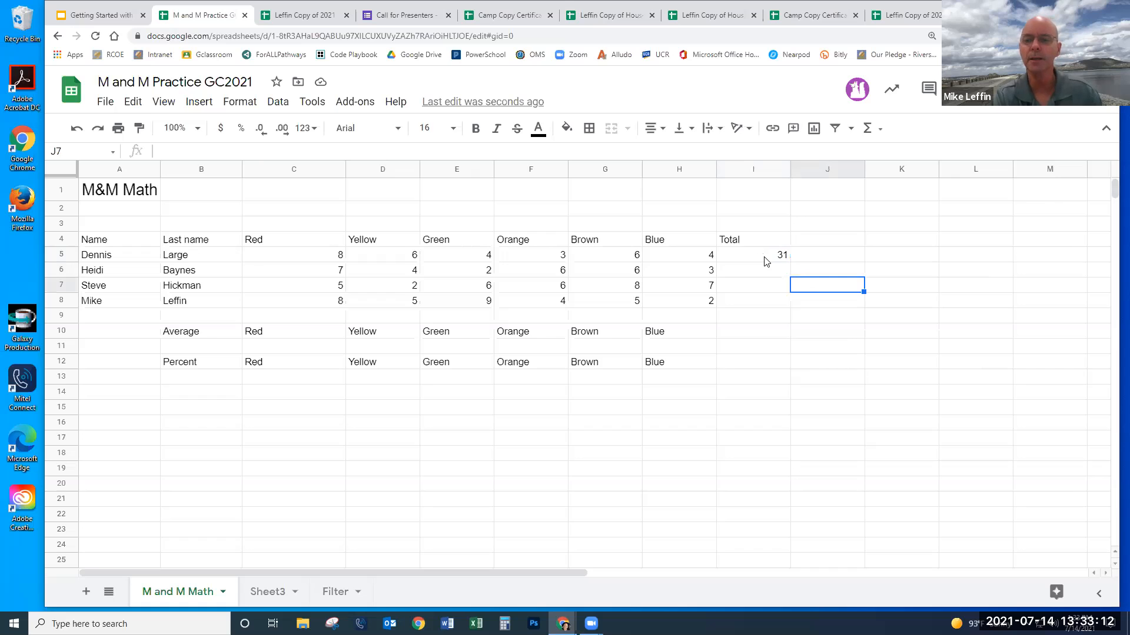
click(765, 260)
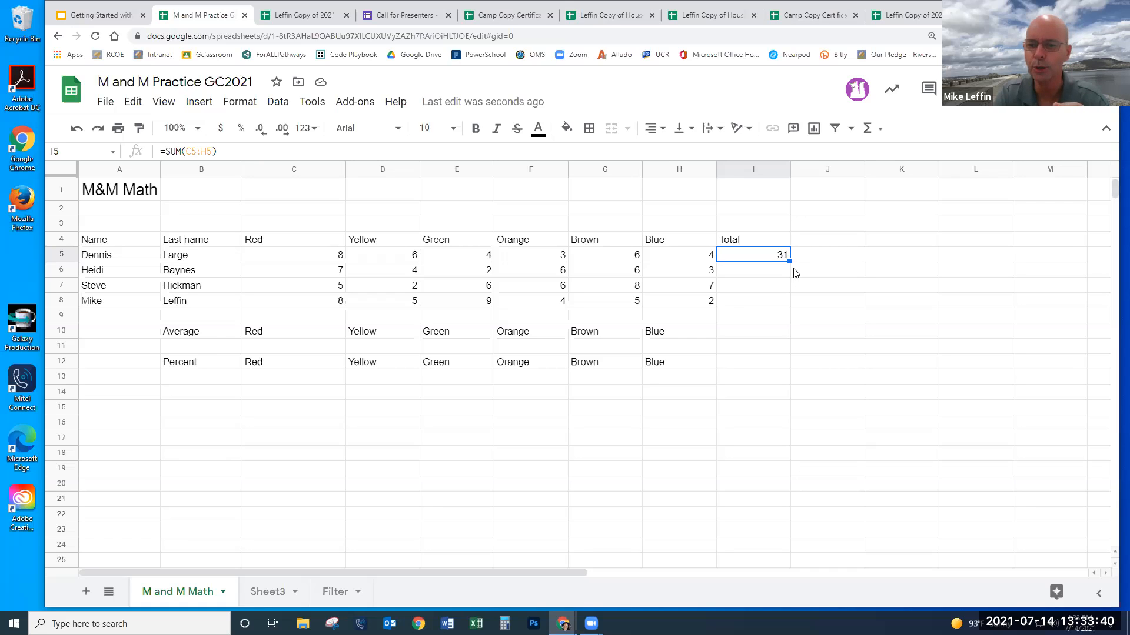
drag(788, 259, 789, 295)
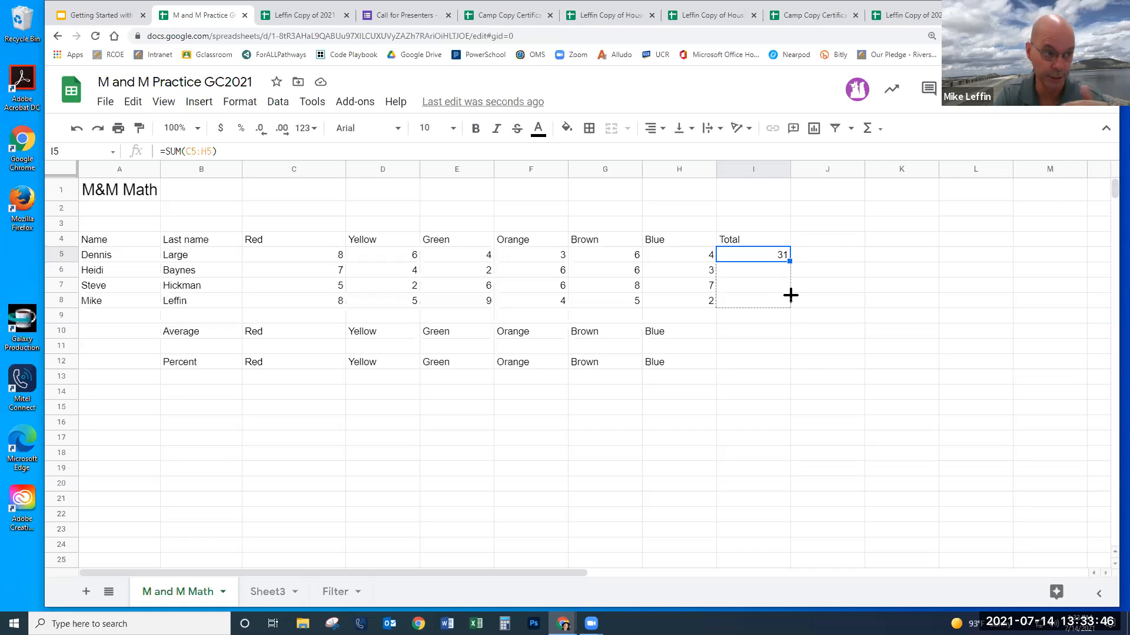
drag(791, 294, 789, 296)
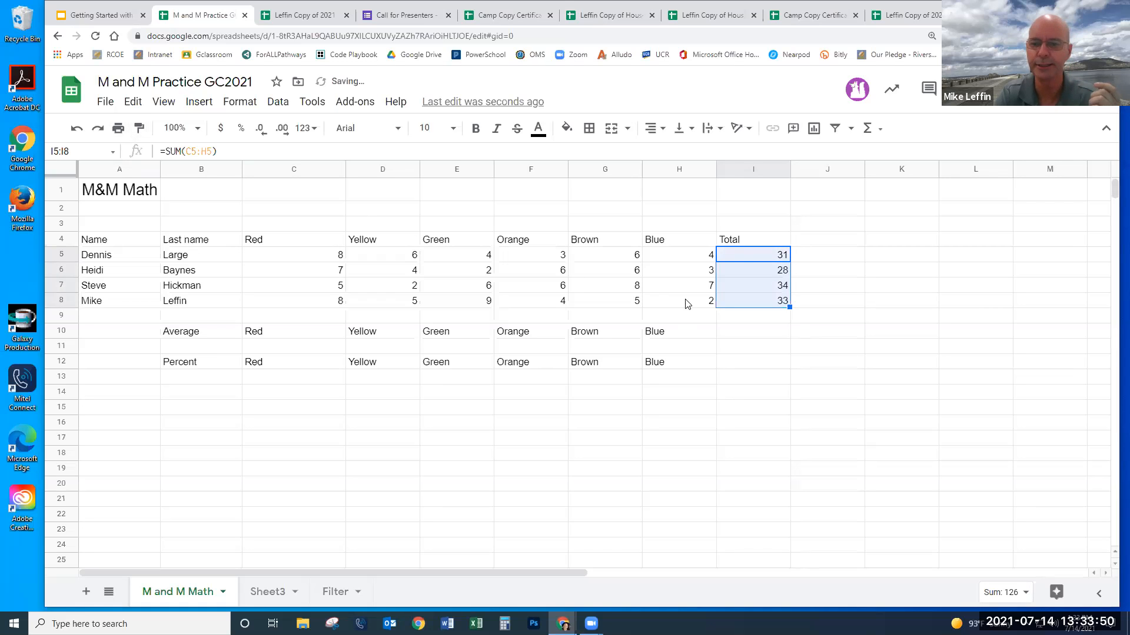
- Check the formulas in I5 to I8, and move the row 8 total to I10 and back
click(760, 255)
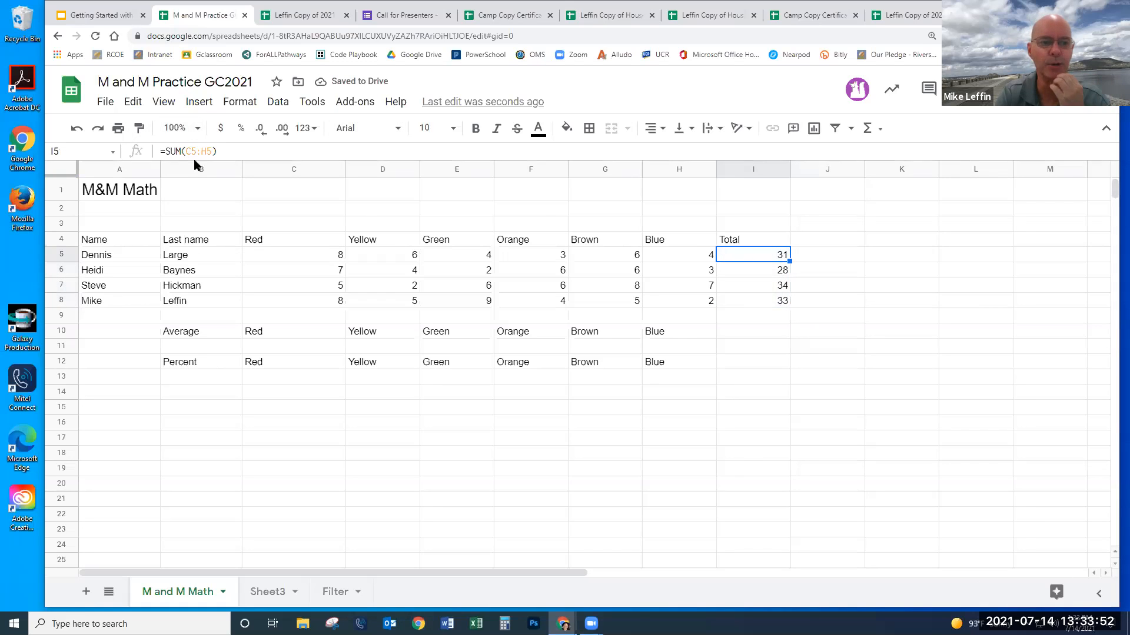
click(744, 276)
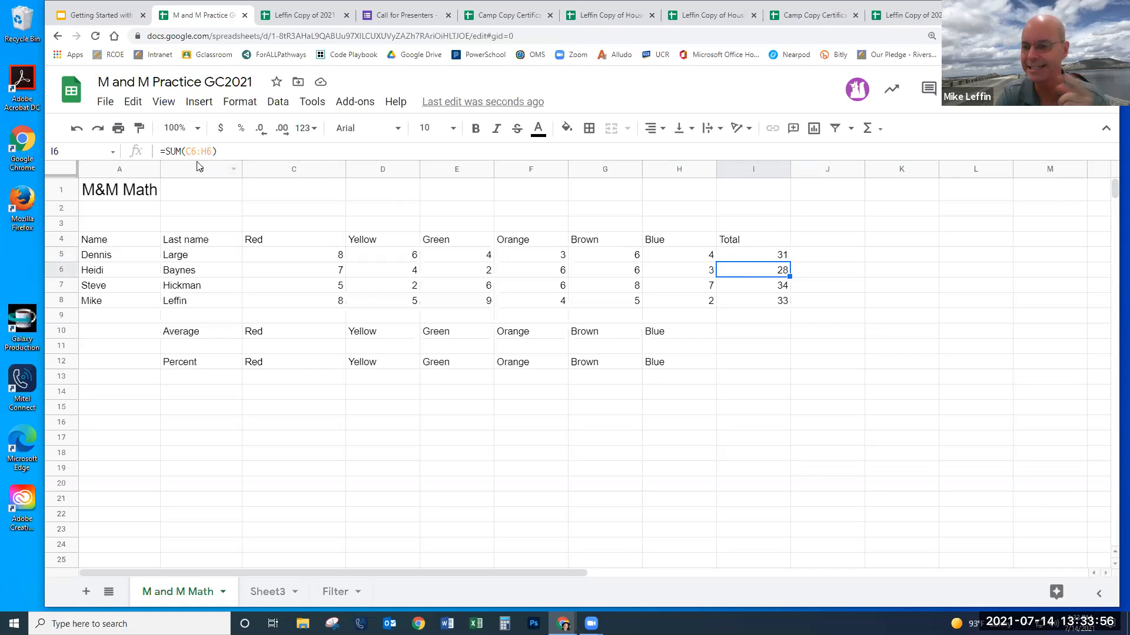
click(736, 288)
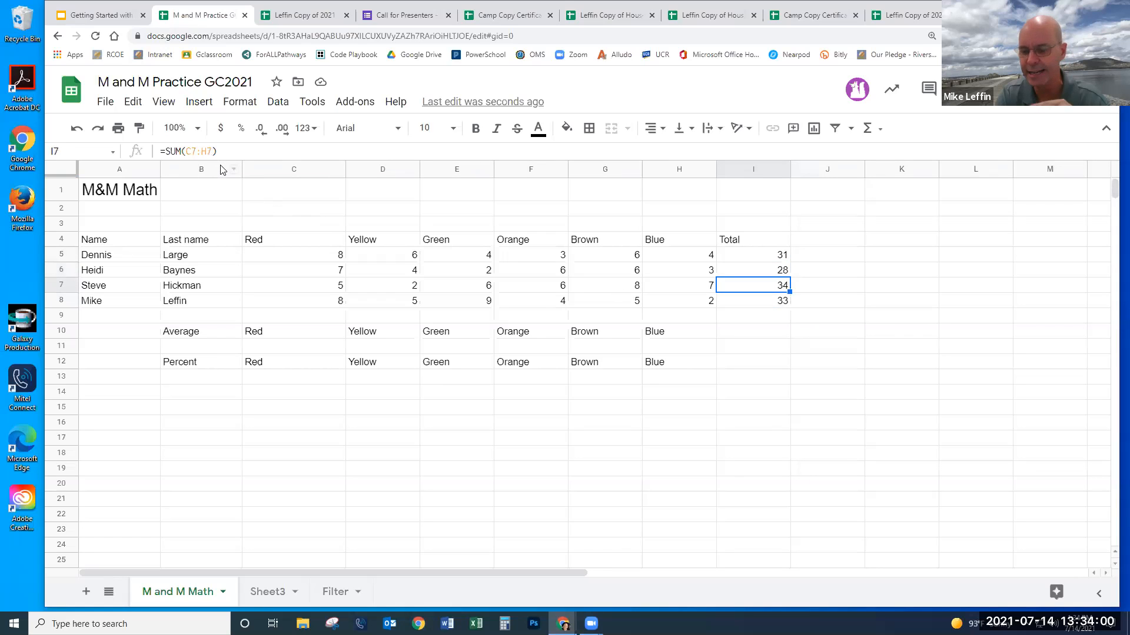
click(767, 303)
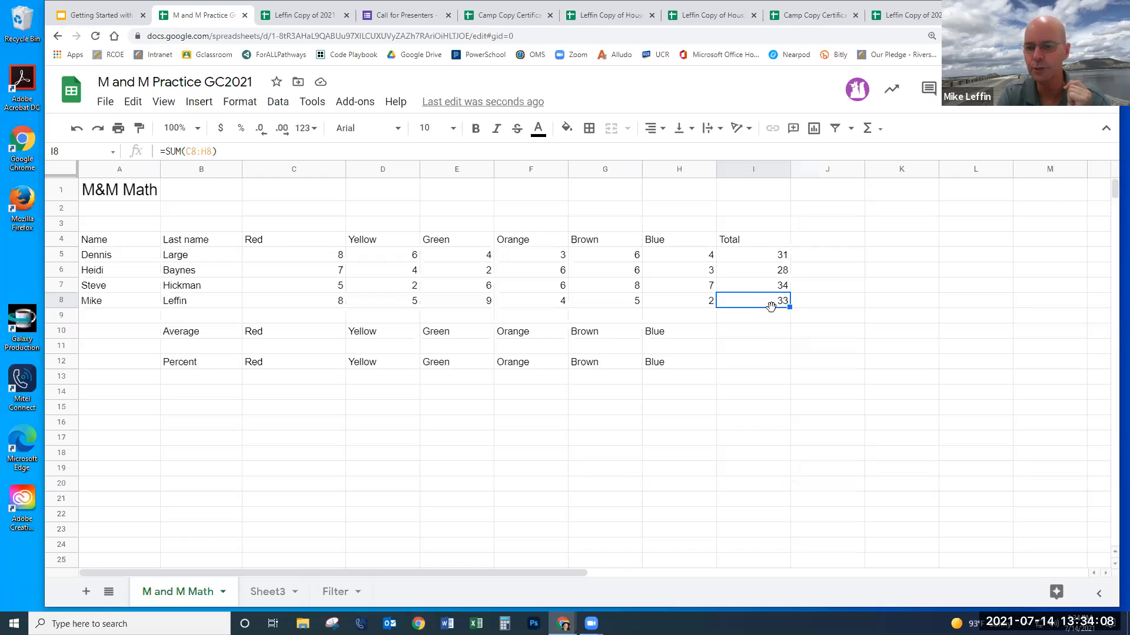
drag(771, 309, 773, 326)
drag(773, 334, 773, 334)
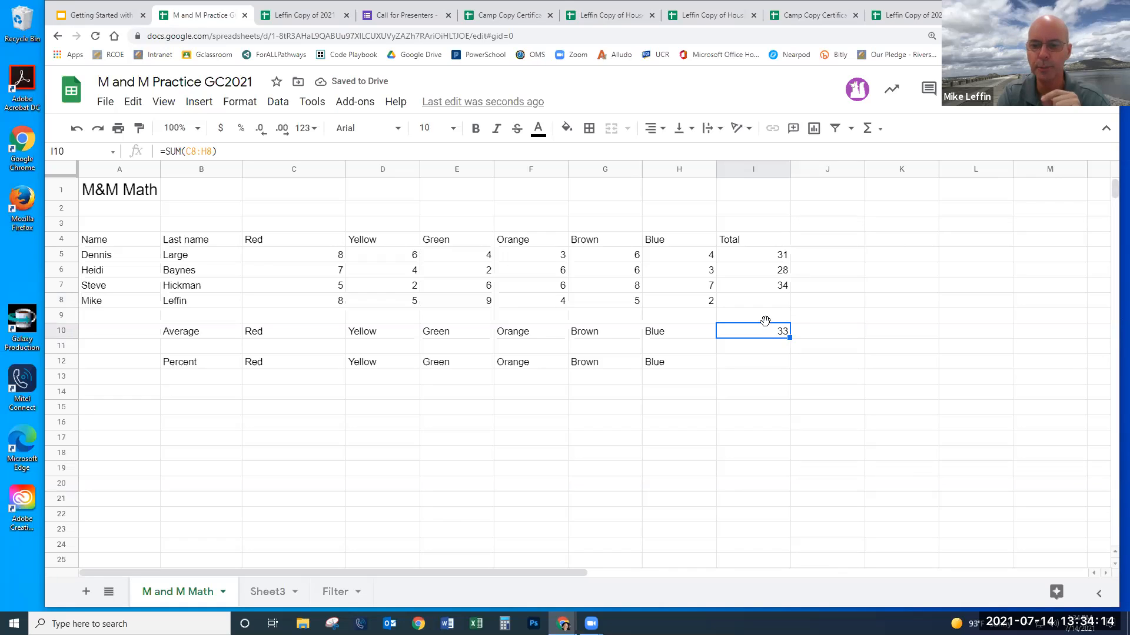
drag(765, 324, 768, 306)
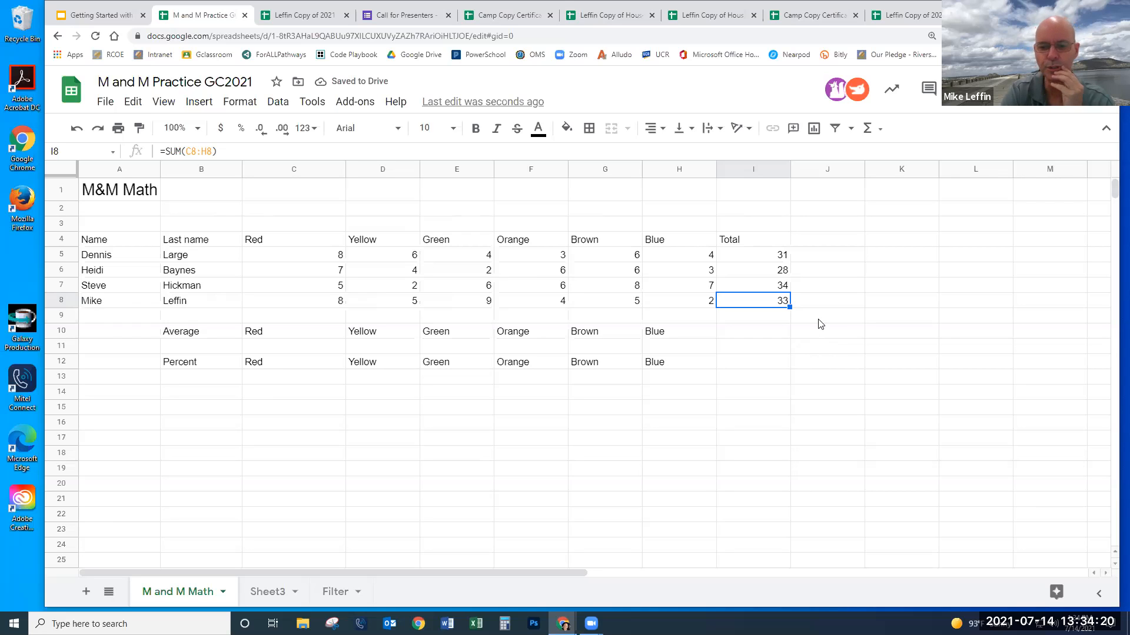
click(820, 318)
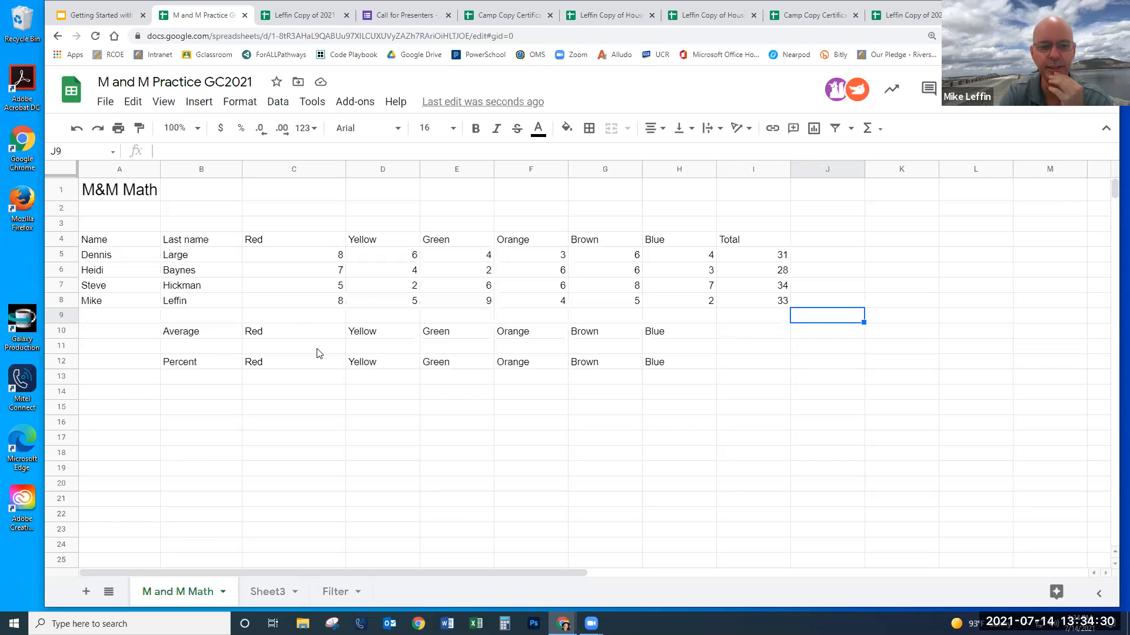
- Enter =AVERAGE(C5:C8) in C11 (7.0) and fill it across to I11 (31.5)
click(285, 345)
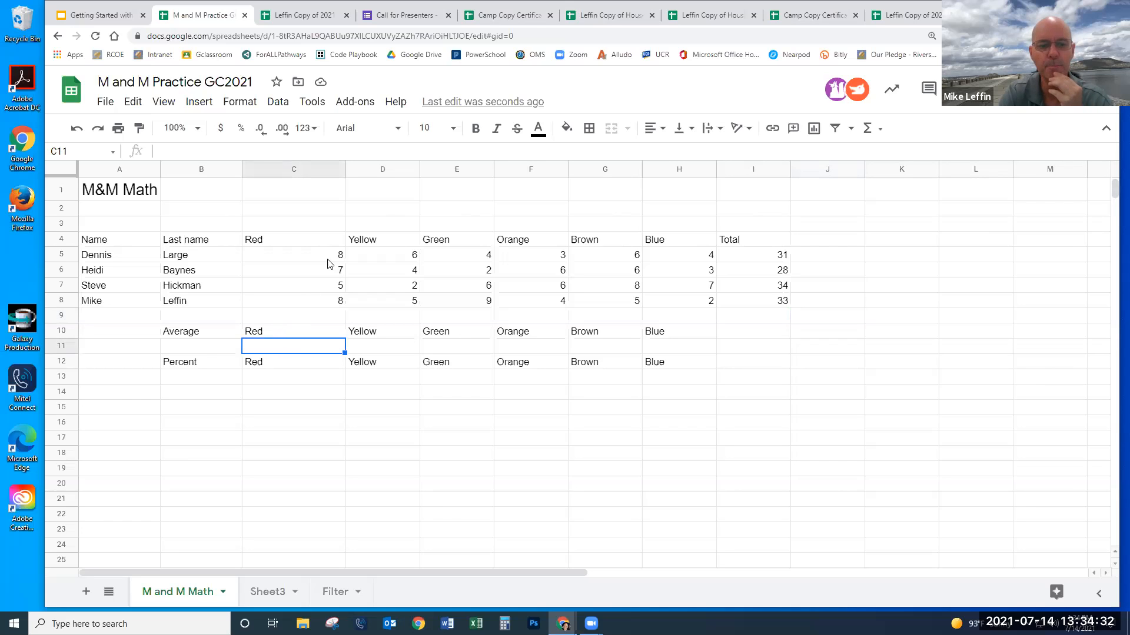
click(879, 129)
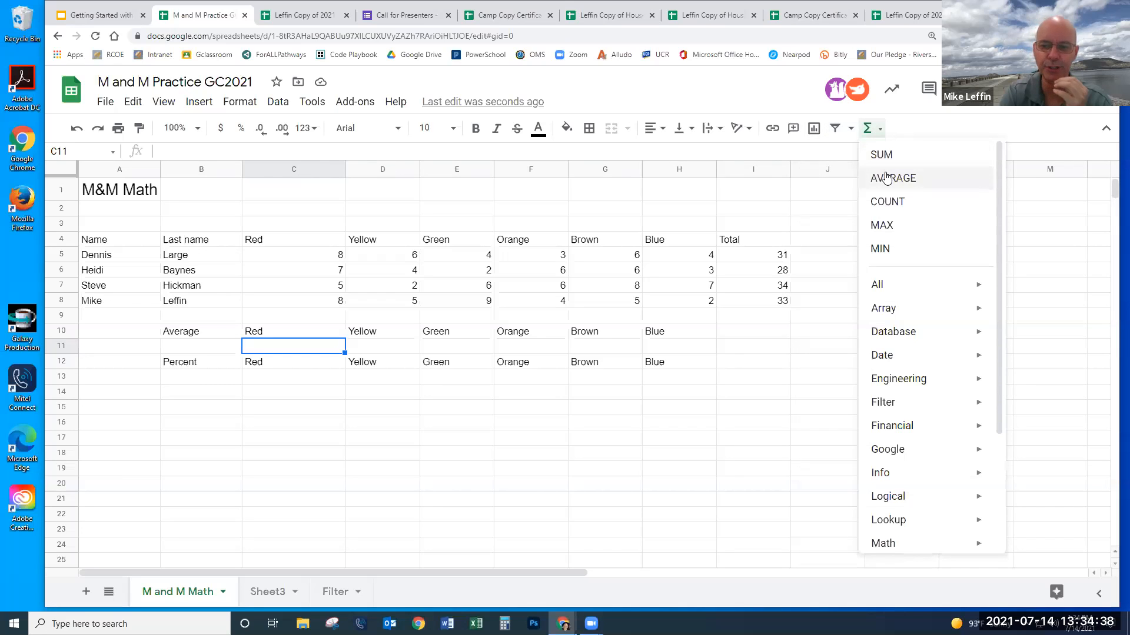
click(889, 178)
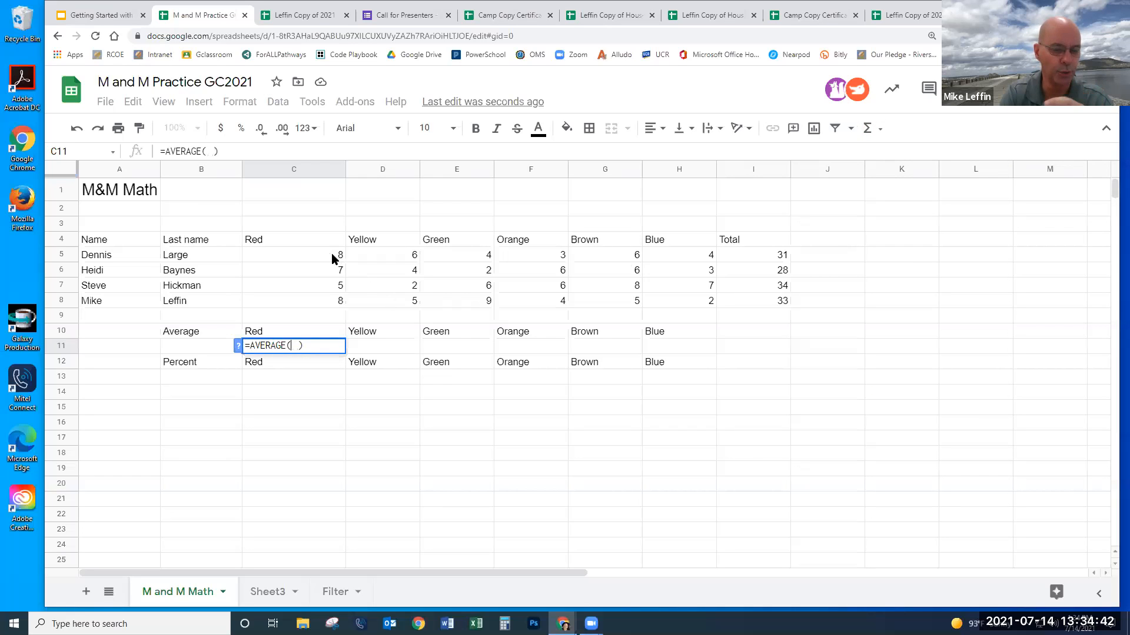
drag(333, 253, 328, 300)
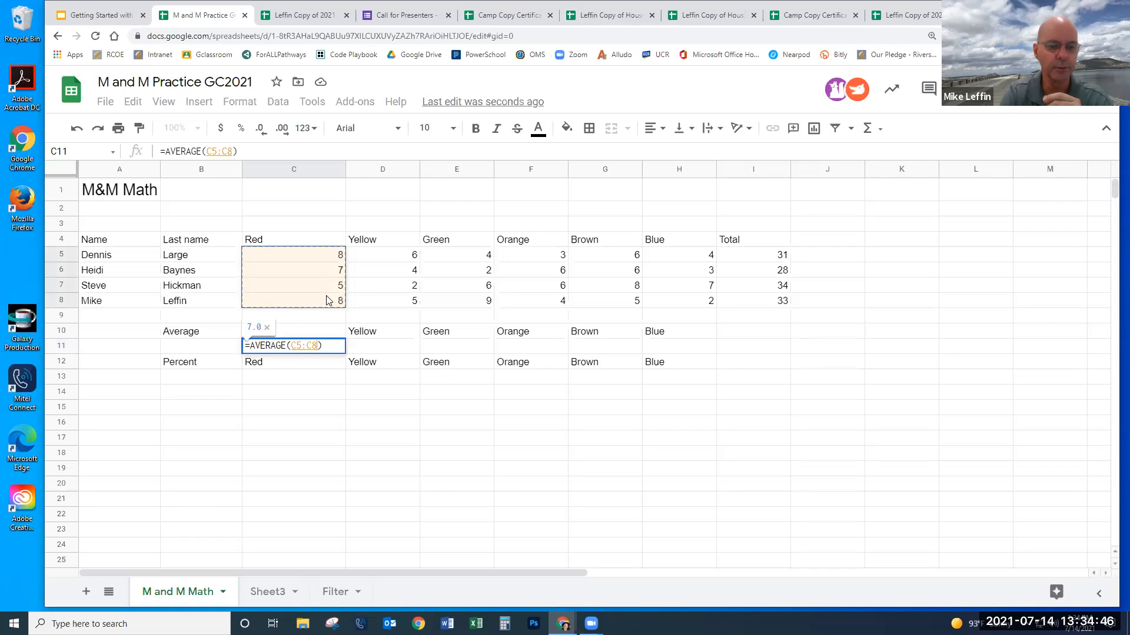
key(Return)
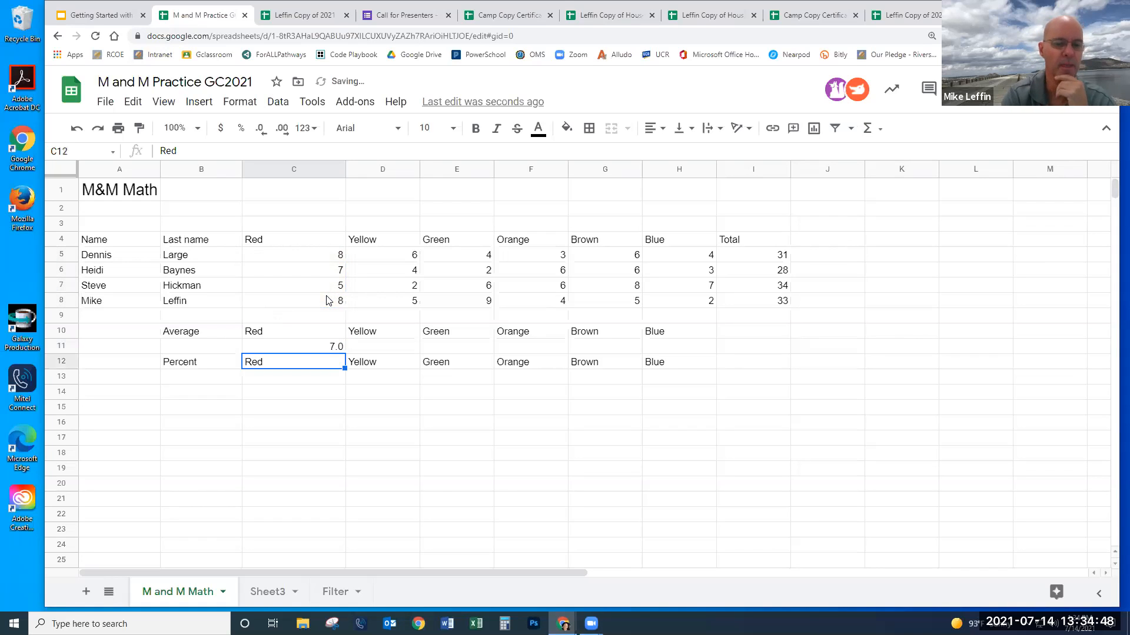
click(316, 349)
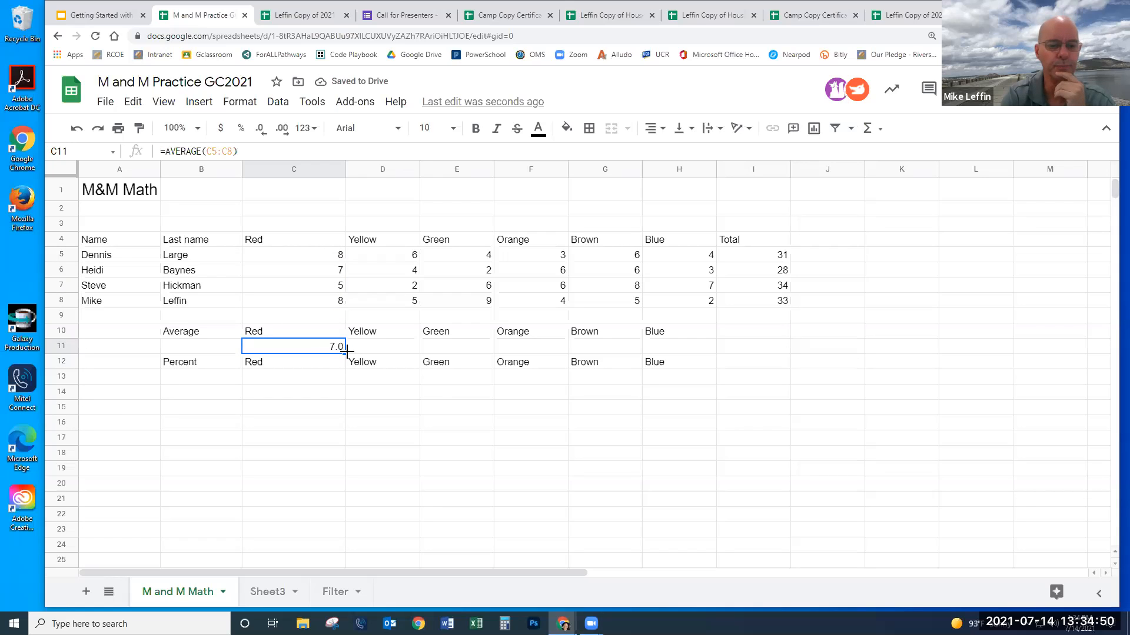
drag(346, 352, 745, 354)
click(834, 381)
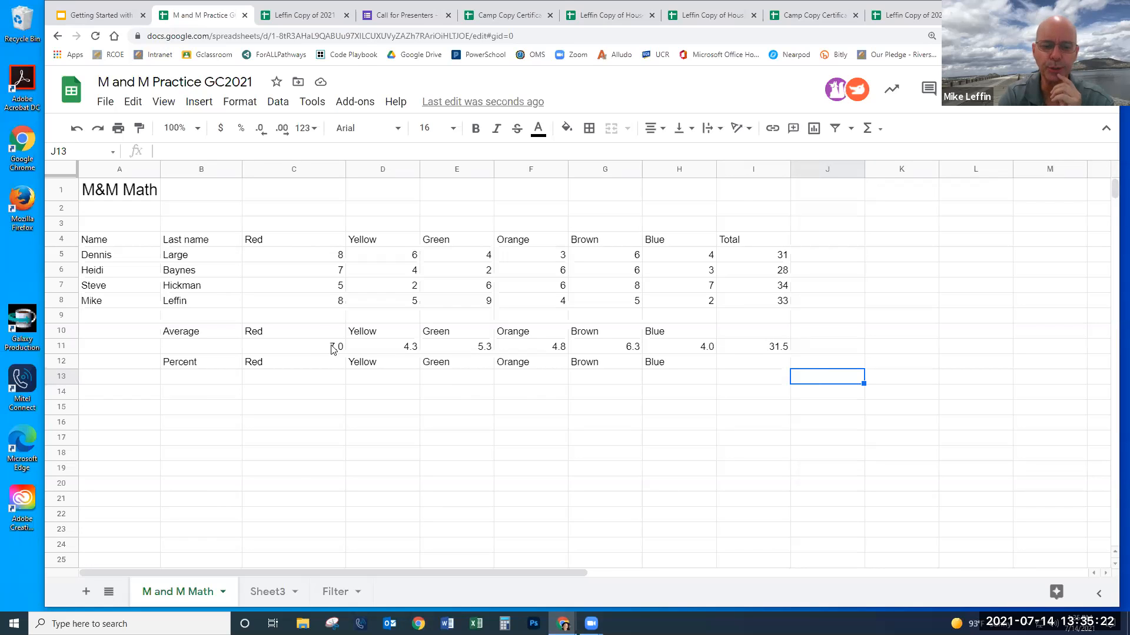
drag(318, 348, 759, 348)
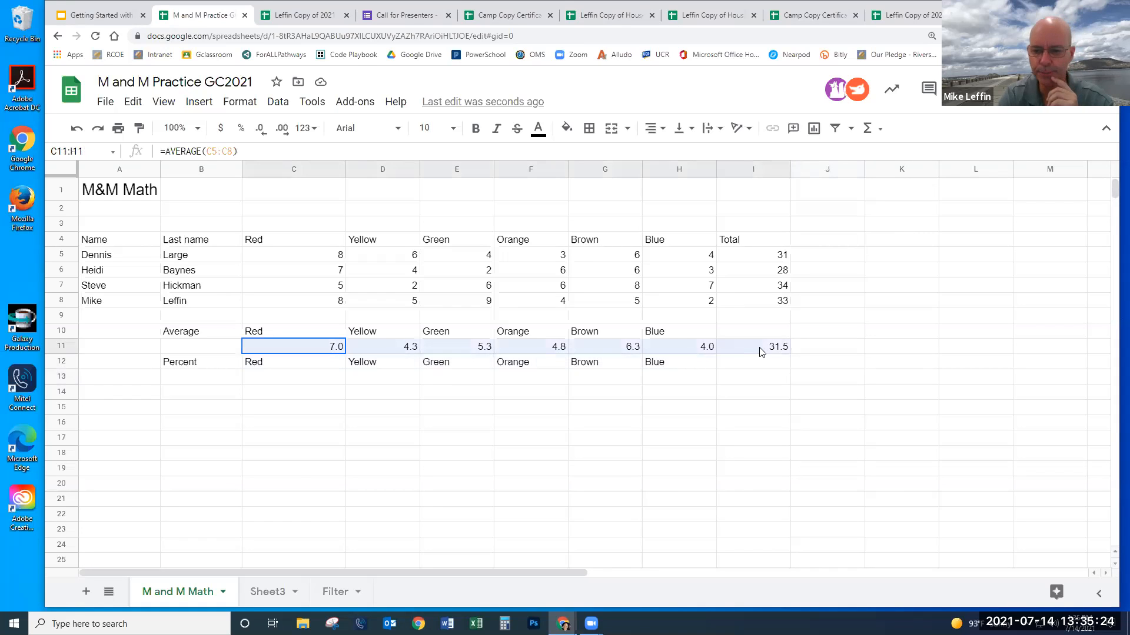
click(261, 130)
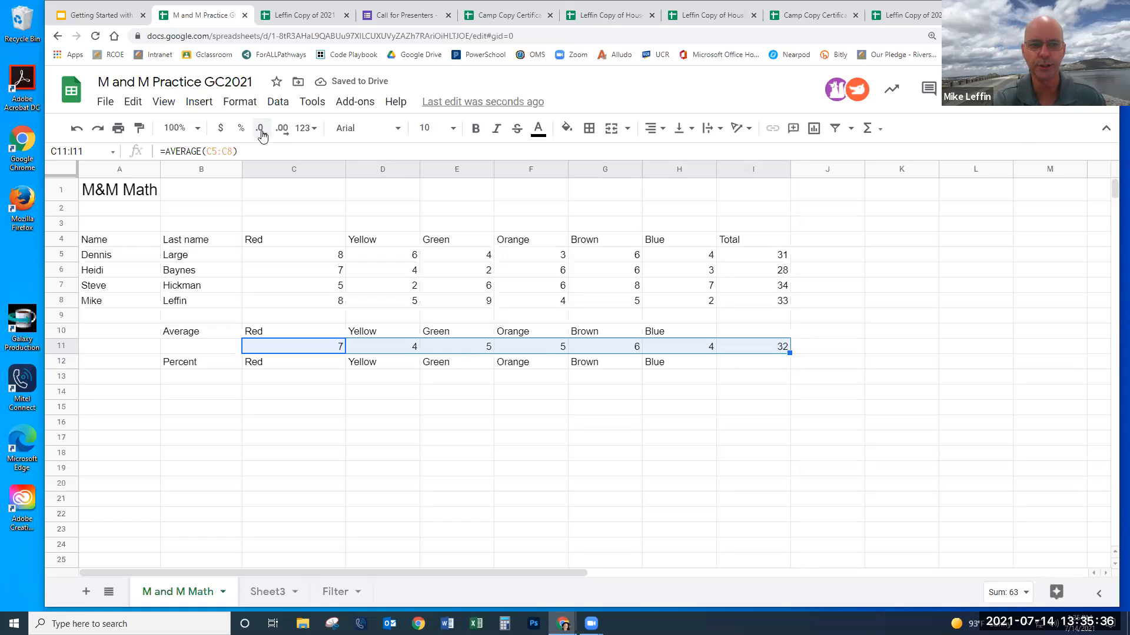
click(281, 130)
click(282, 129)
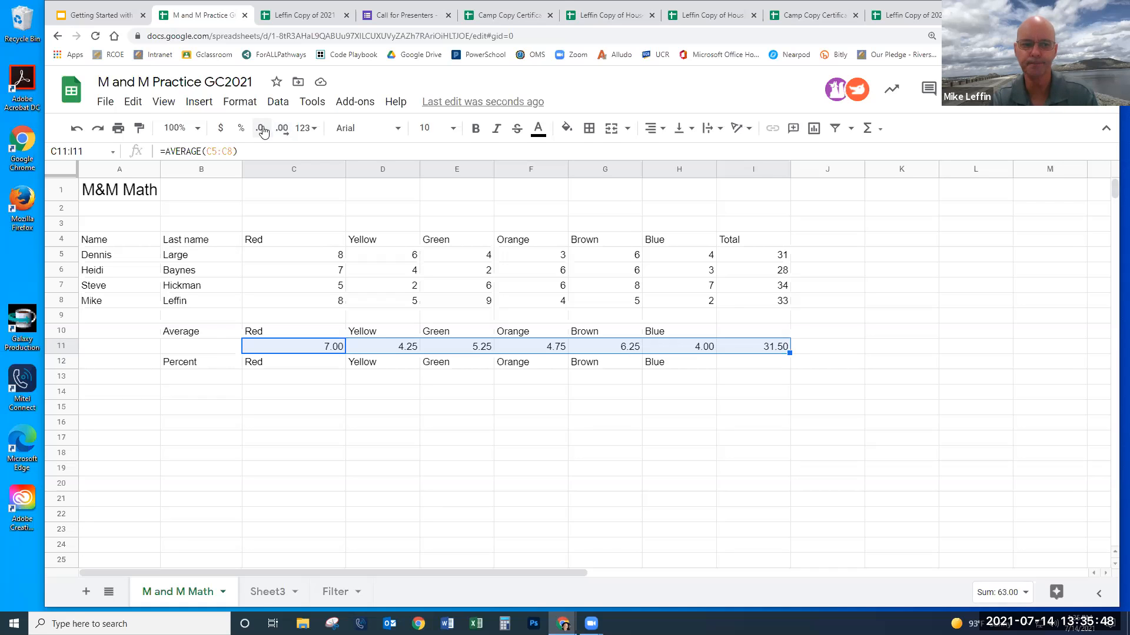
click(263, 132)
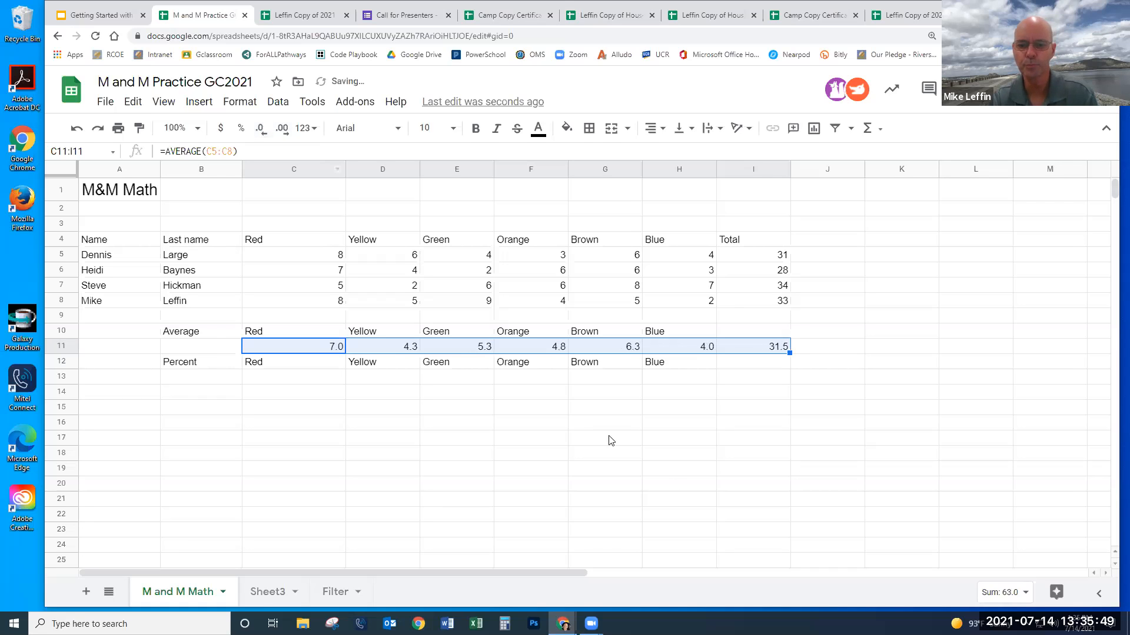
click(673, 483)
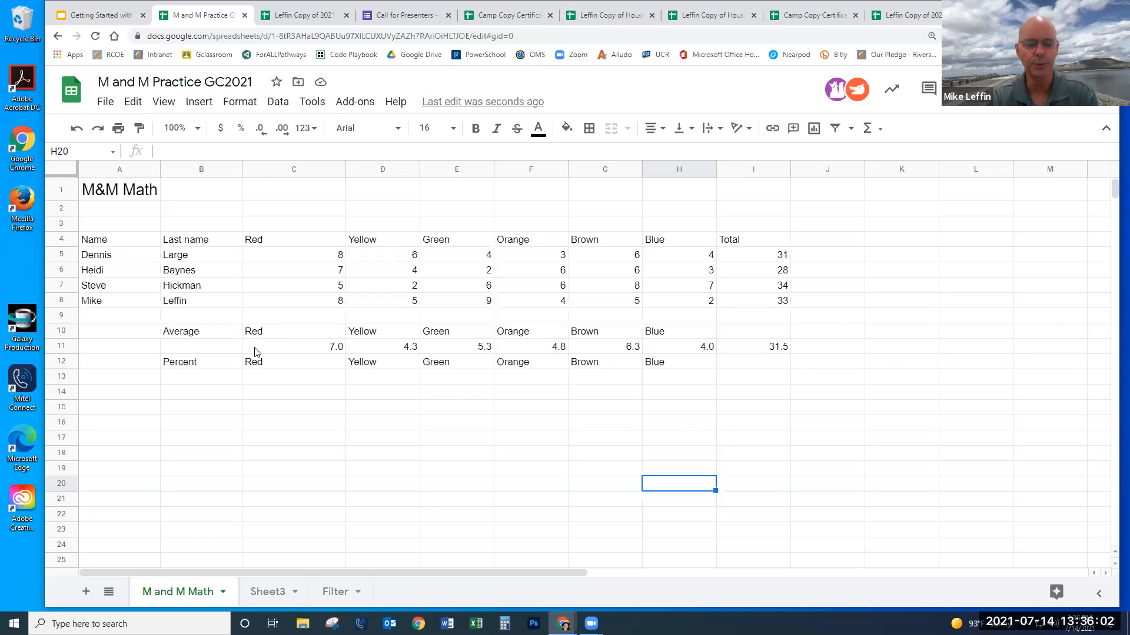
- Enter =C11/I11 in C13 and format it as a percent, showing 22.22%
click(290, 382)
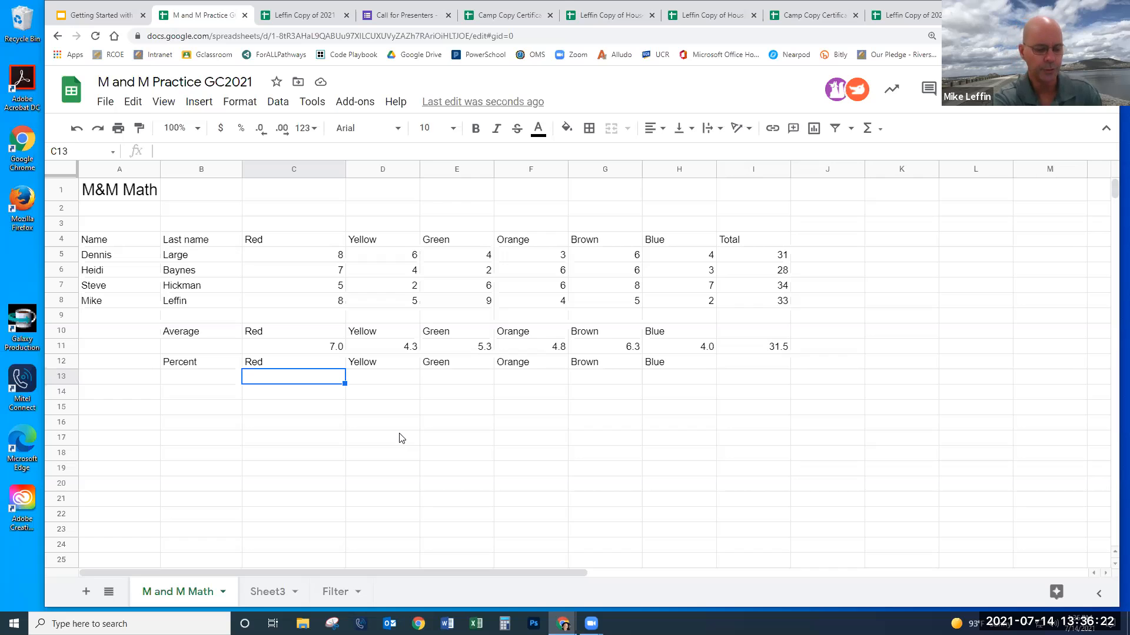
text(=)
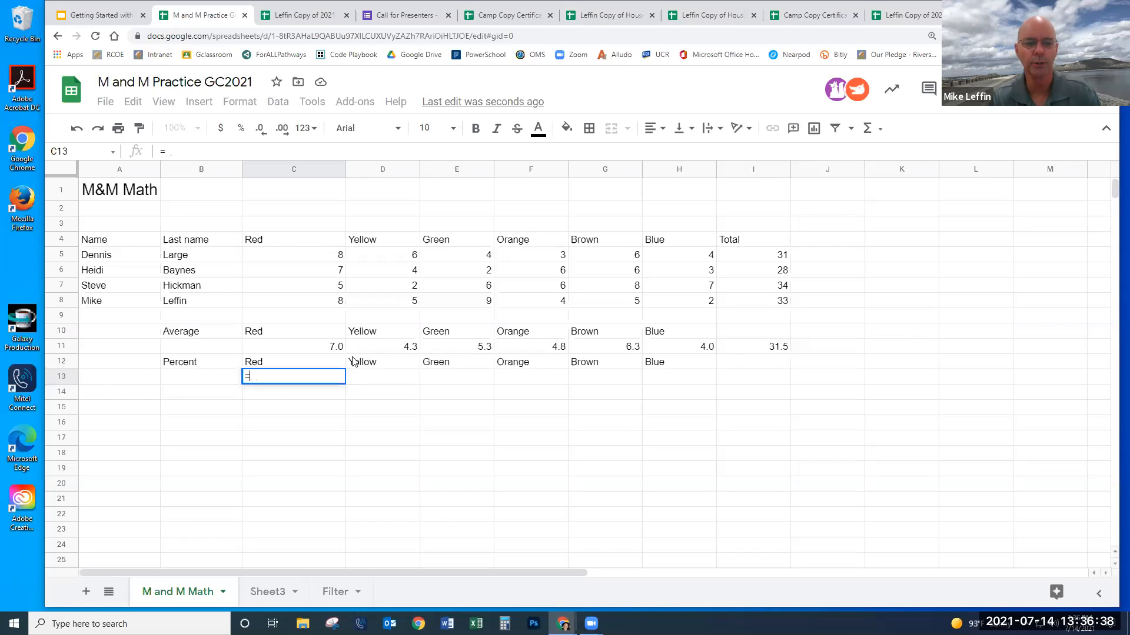
click(320, 346)
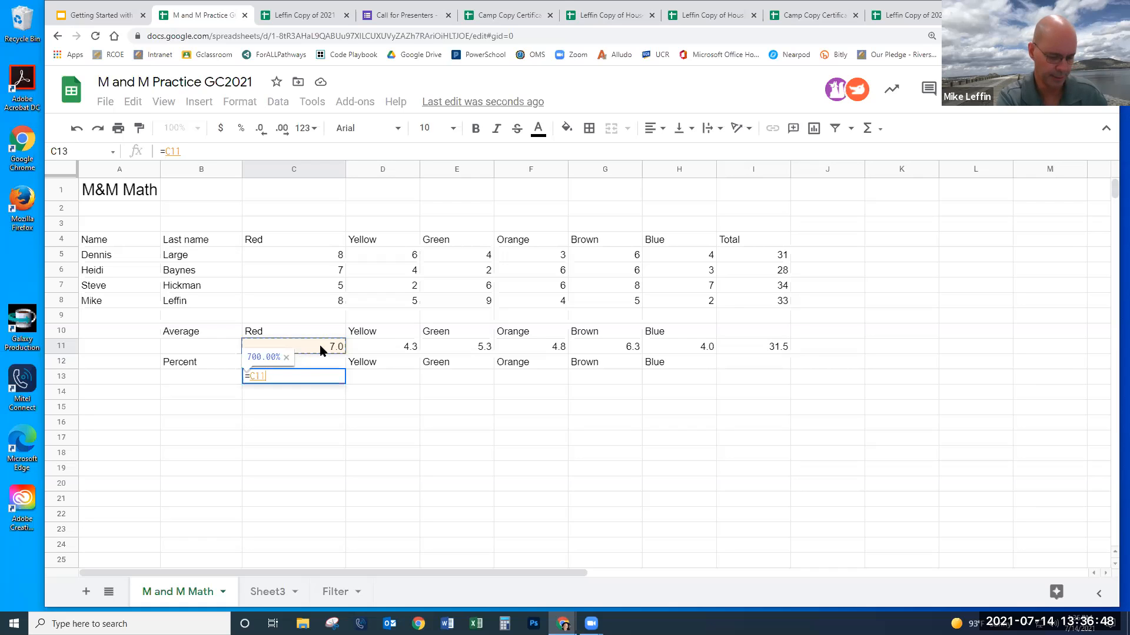
text(/)
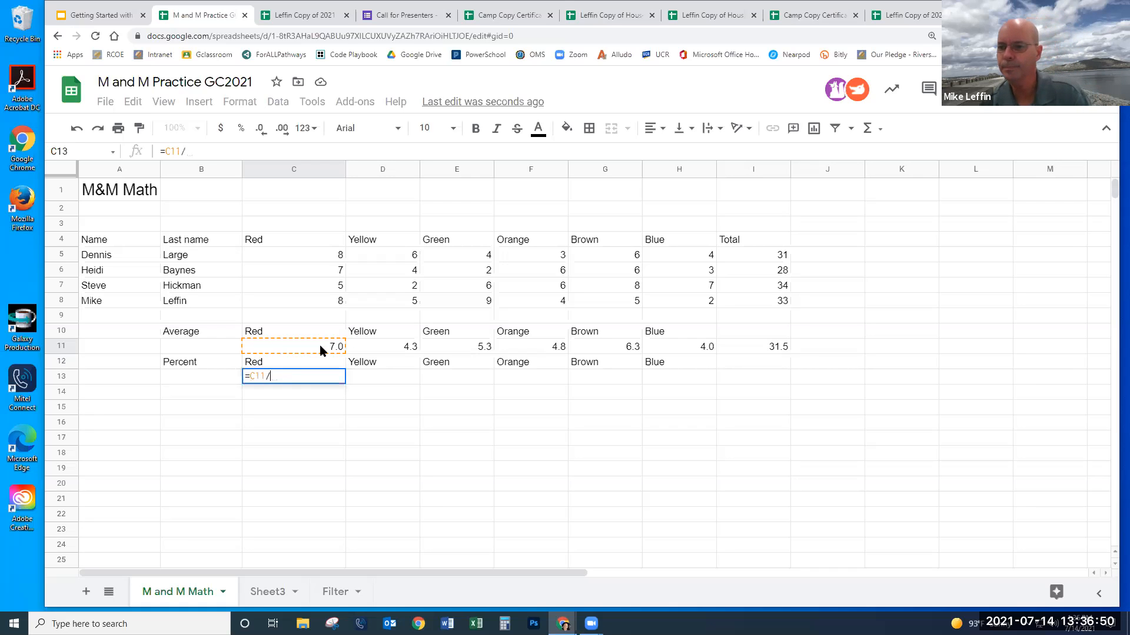
click(750, 354)
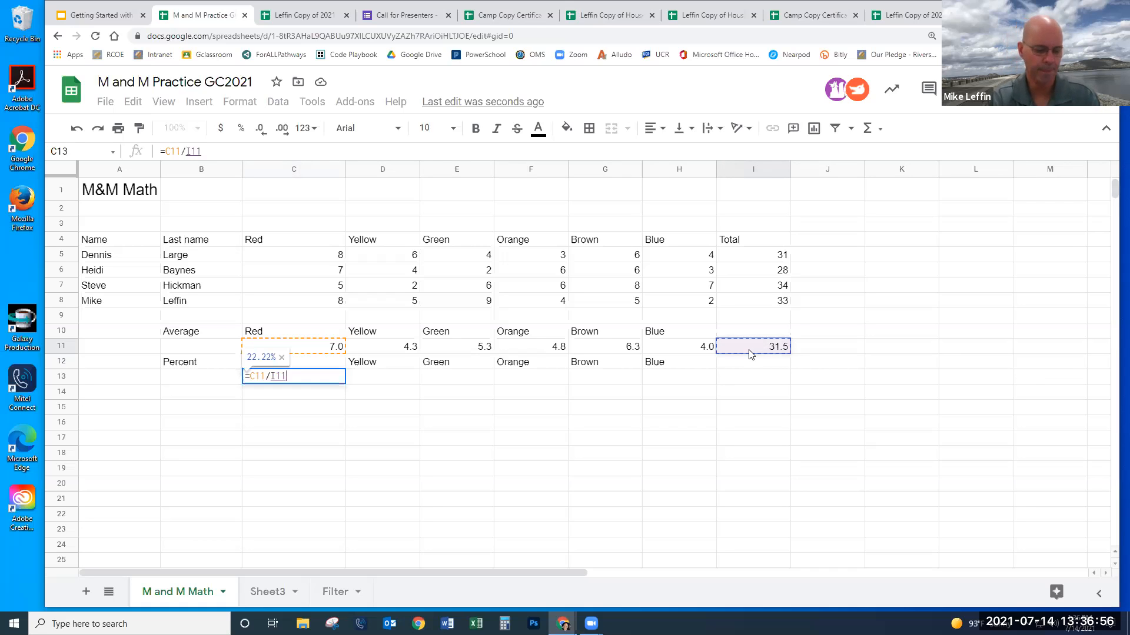
key(Return)
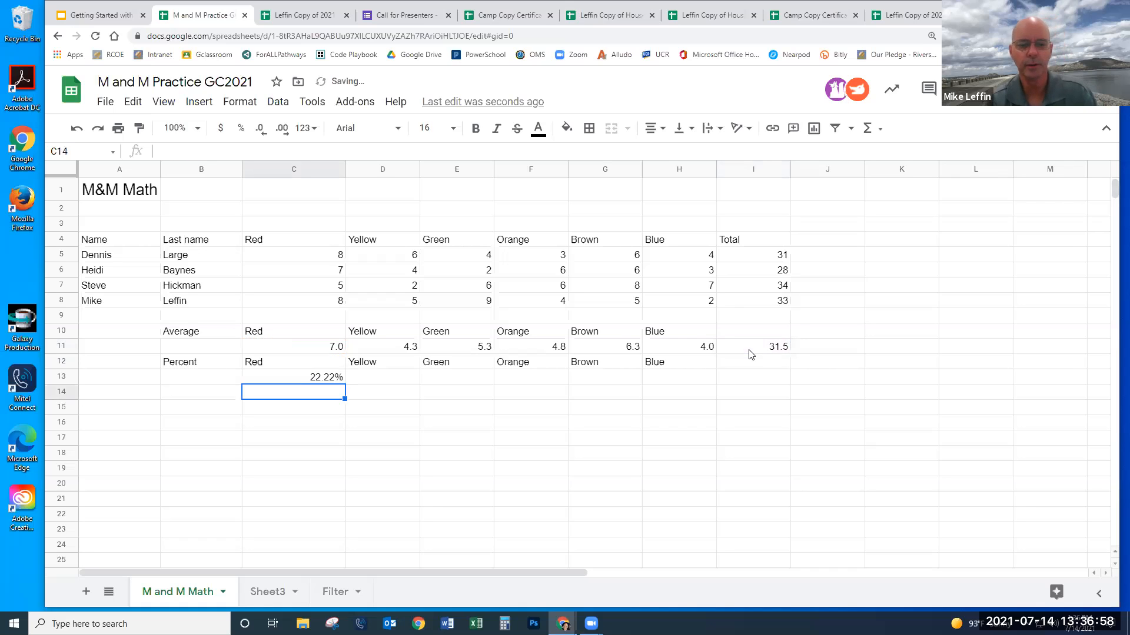
click(322, 380)
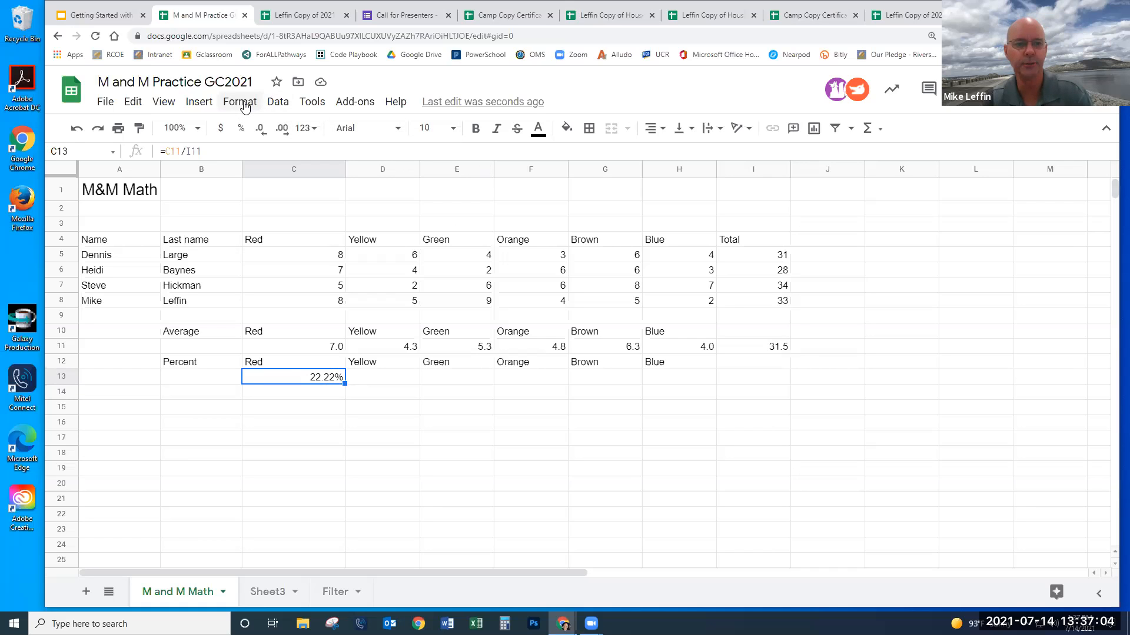
click(242, 130)
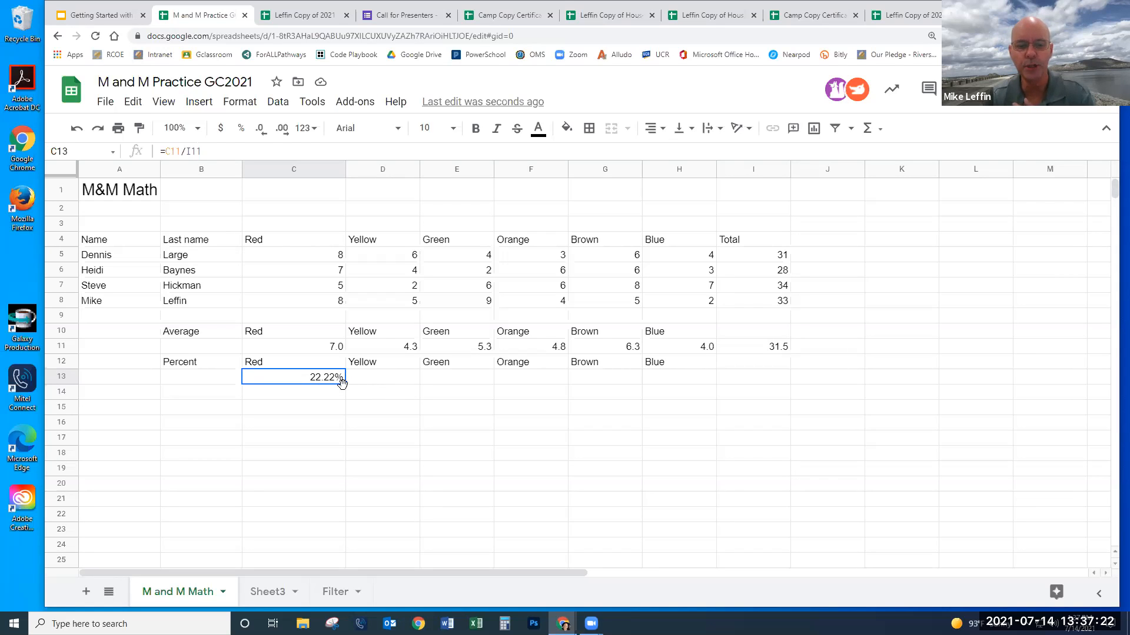
drag(345, 383, 681, 388)
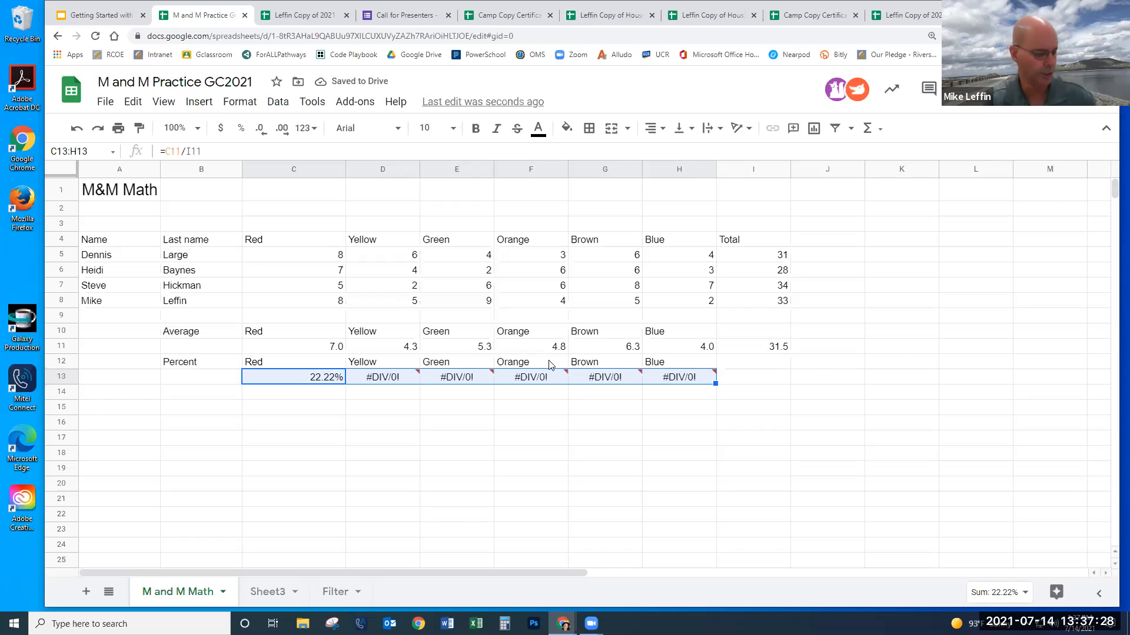
key(ctrl+z)
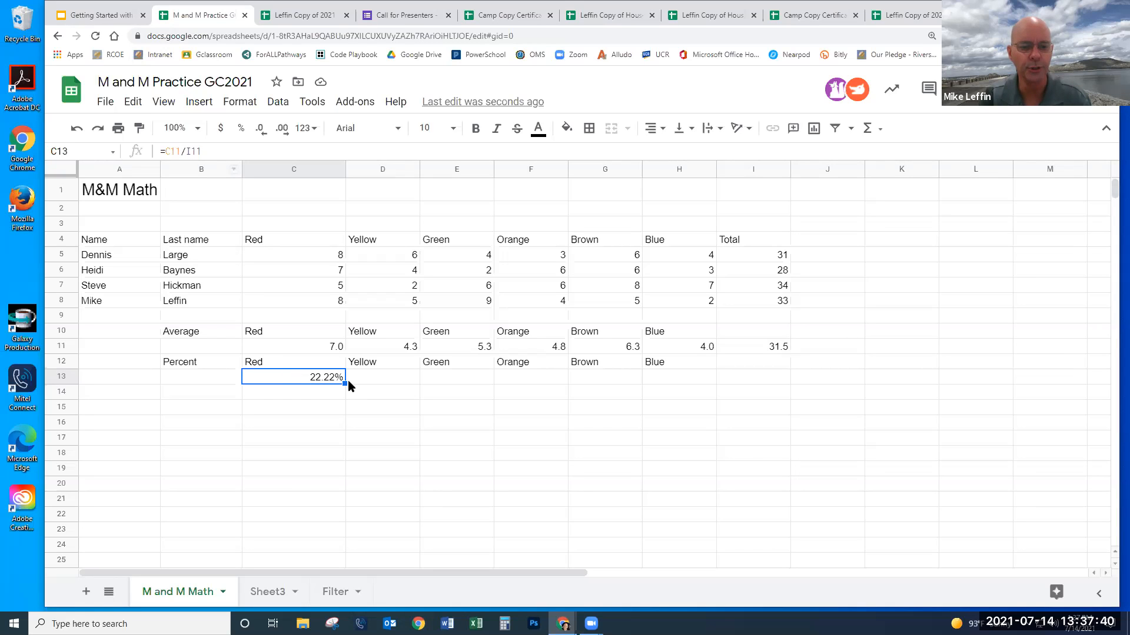
mouse_move(346, 383)
mouse_down()
mouse_move(383, 386)
mouse_move(358, 395)
mouse_up()
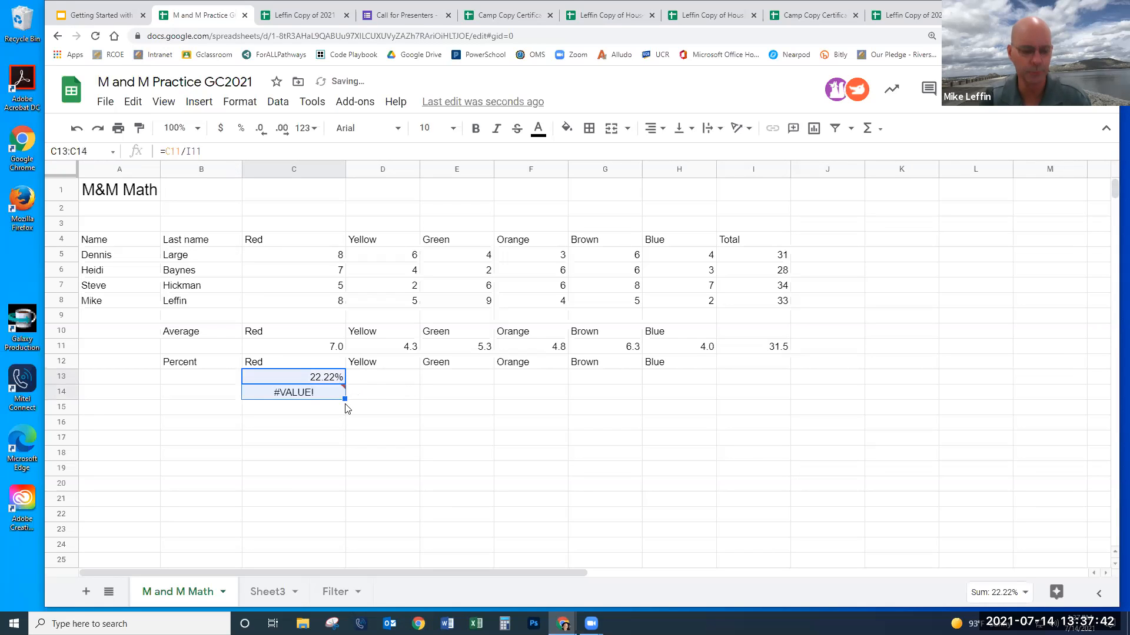
key(ctrl+z)
drag(346, 383, 383, 387)
click(383, 386)
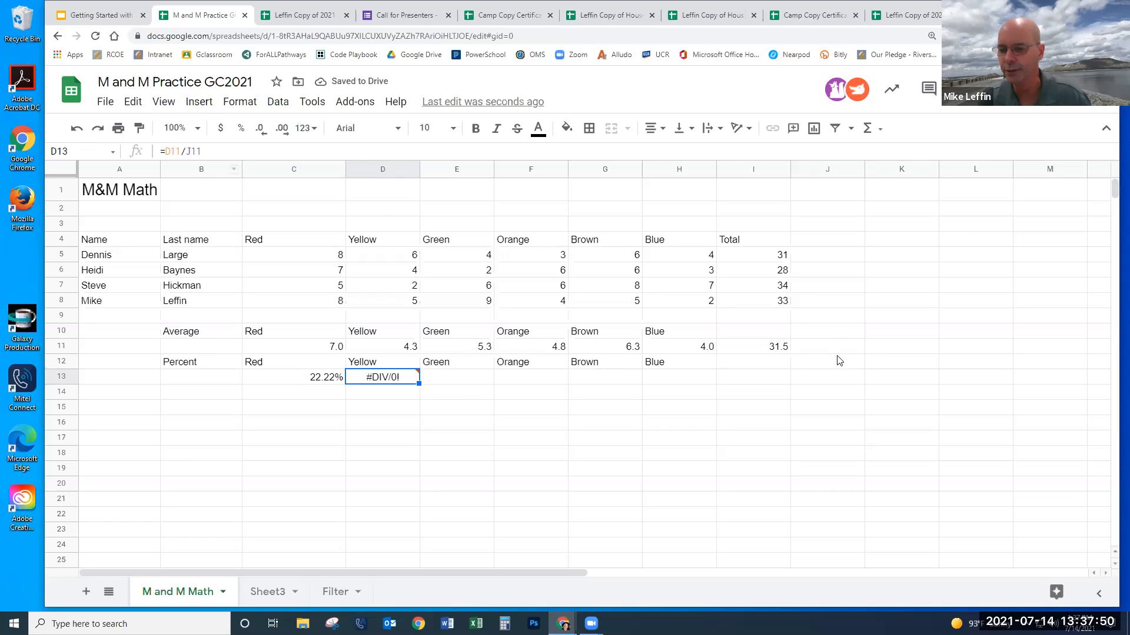
mouse_move(413, 378)
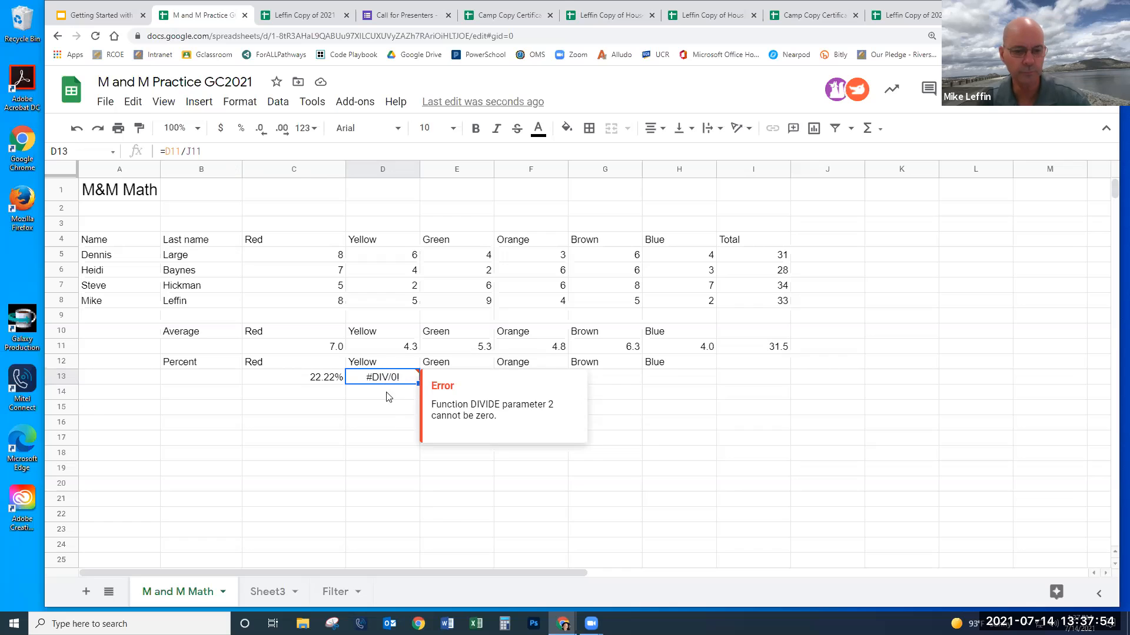
key(Delete)
click(343, 380)
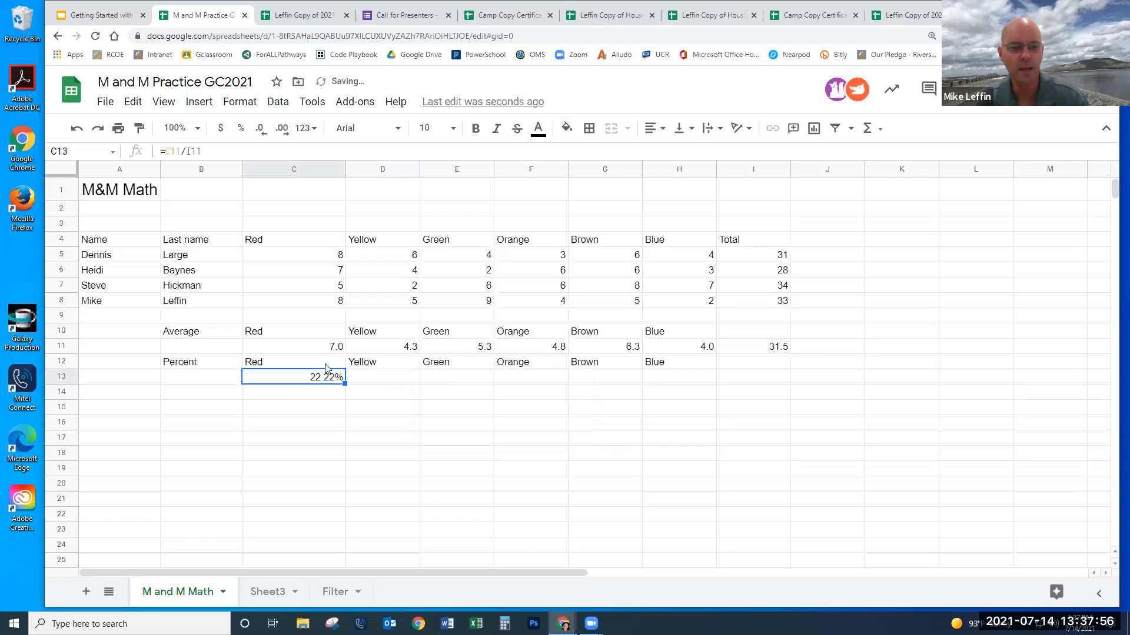
- Add a $ to anchor I11 in Red's percent formula and copy it into D13 and E13
click(187, 152)
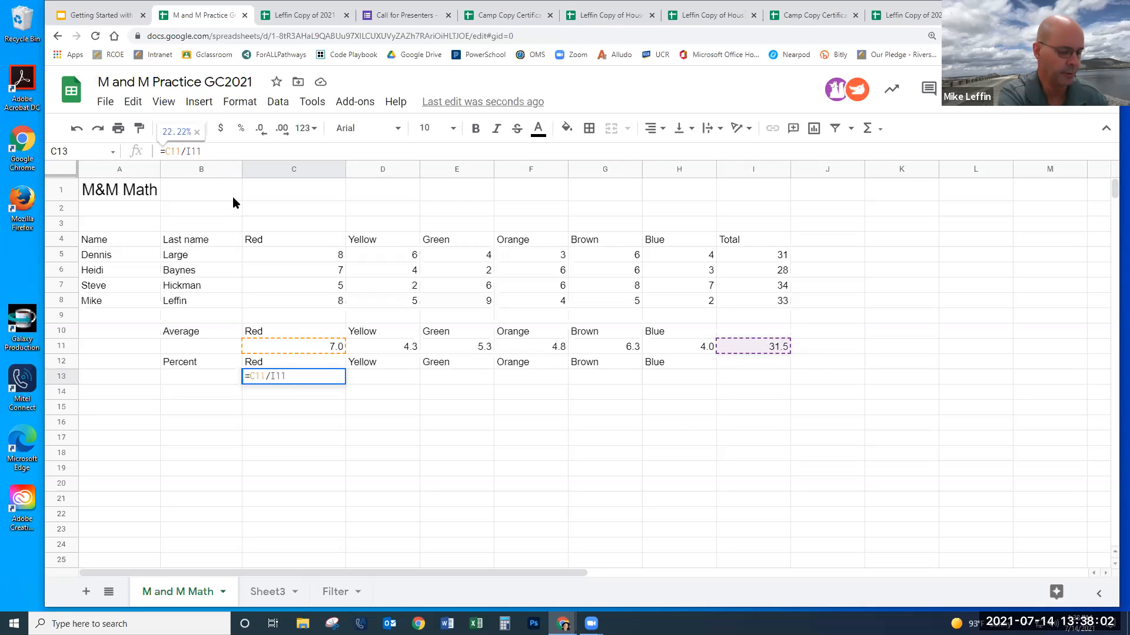
text($)
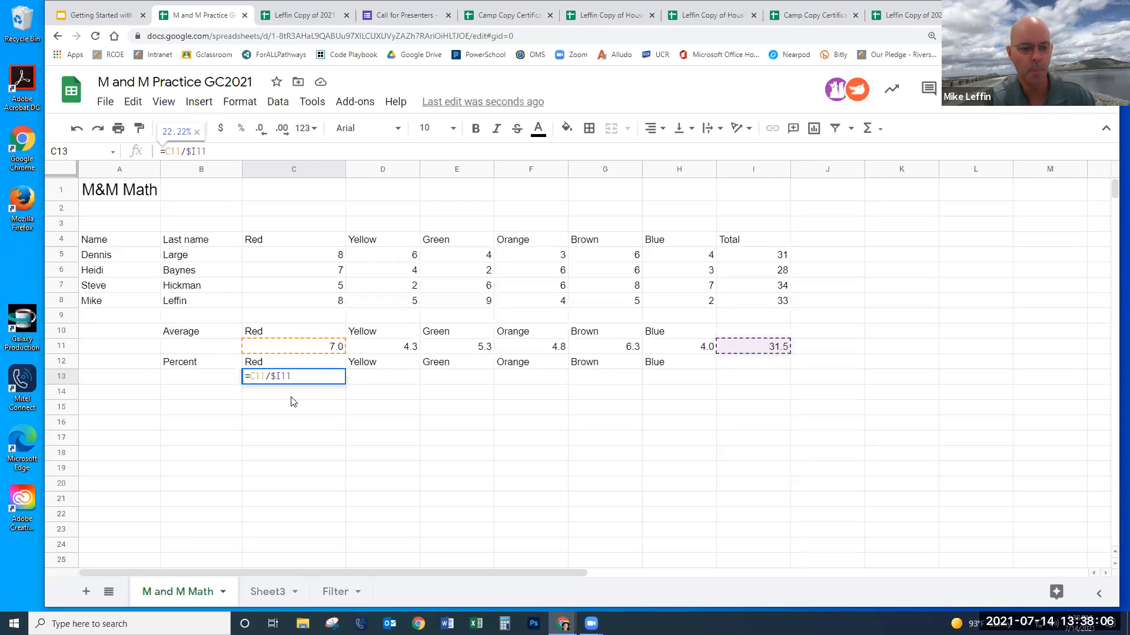
key(Return)
click(325, 379)
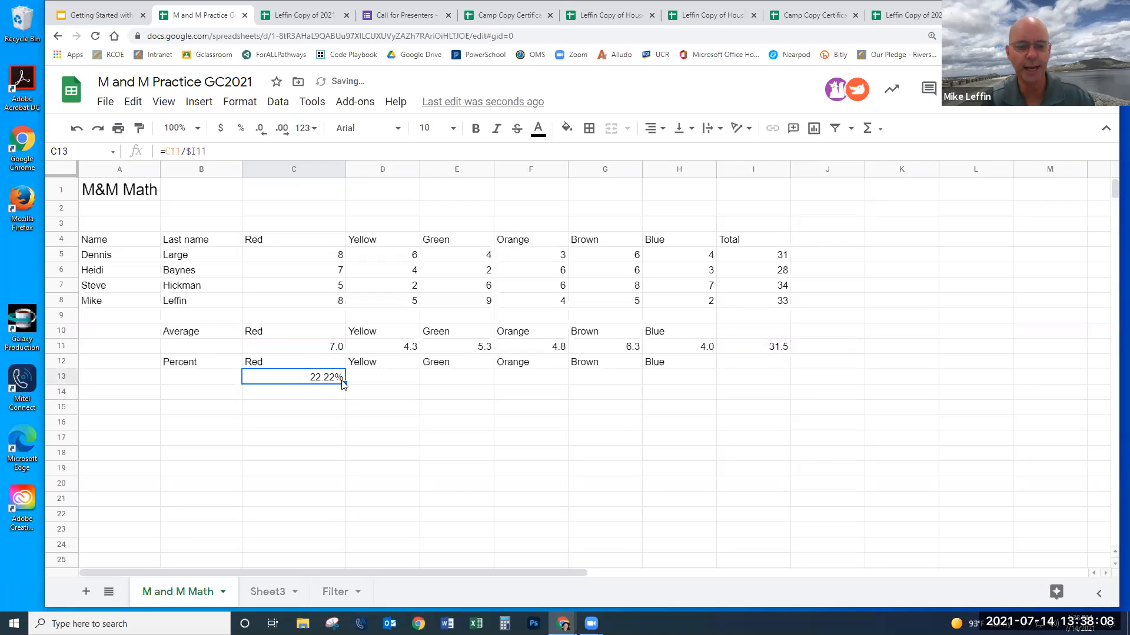
drag(345, 383, 387, 389)
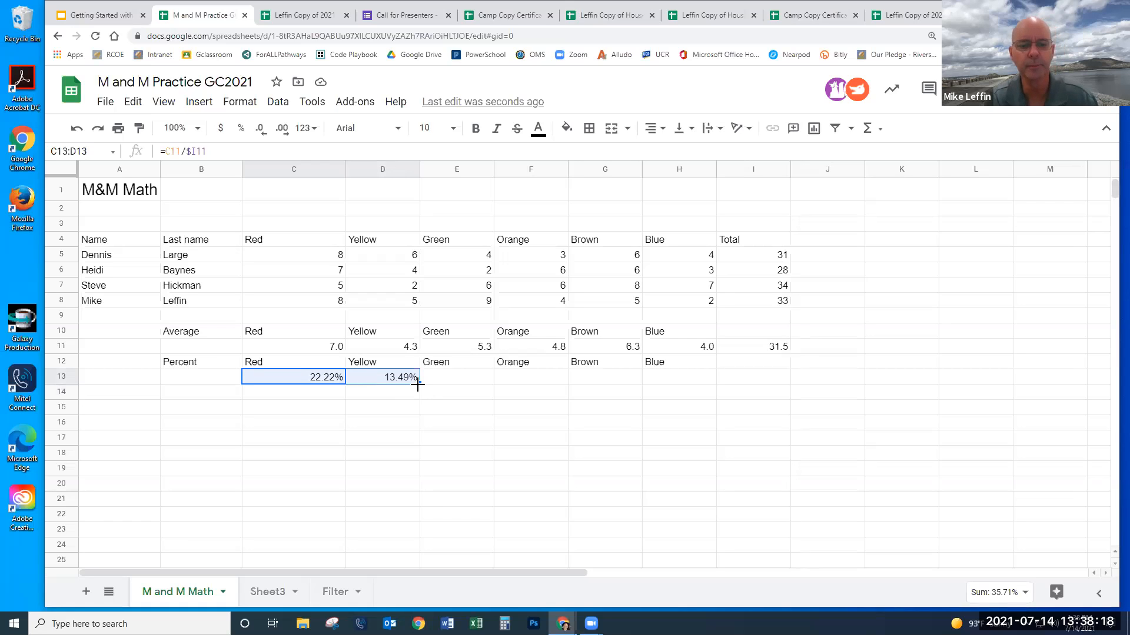
drag(419, 383, 454, 390)
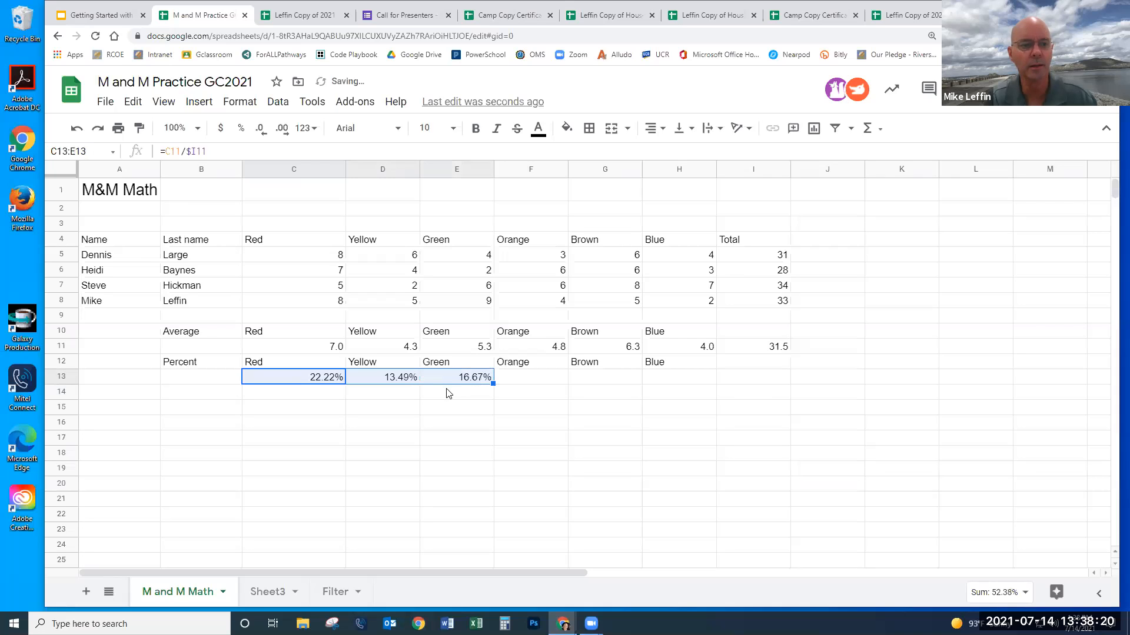
- Clear the copied Yellow and Green percents and re-edit Red's percent formula in C13
click(333, 379)
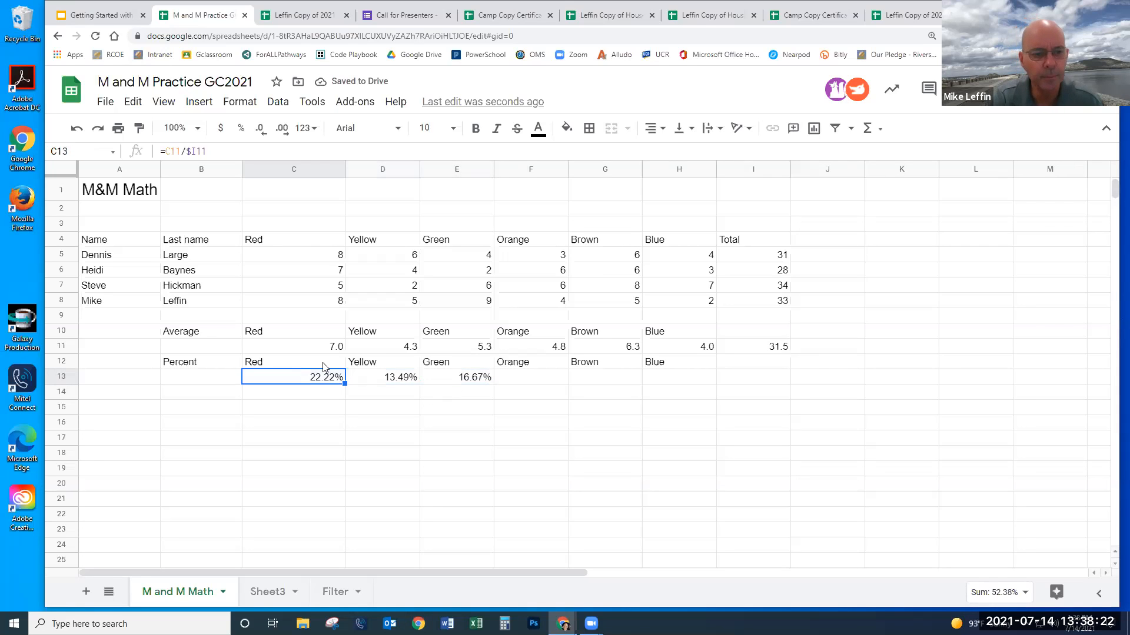
click(461, 381)
key(Delete)
click(400, 380)
key(Delete)
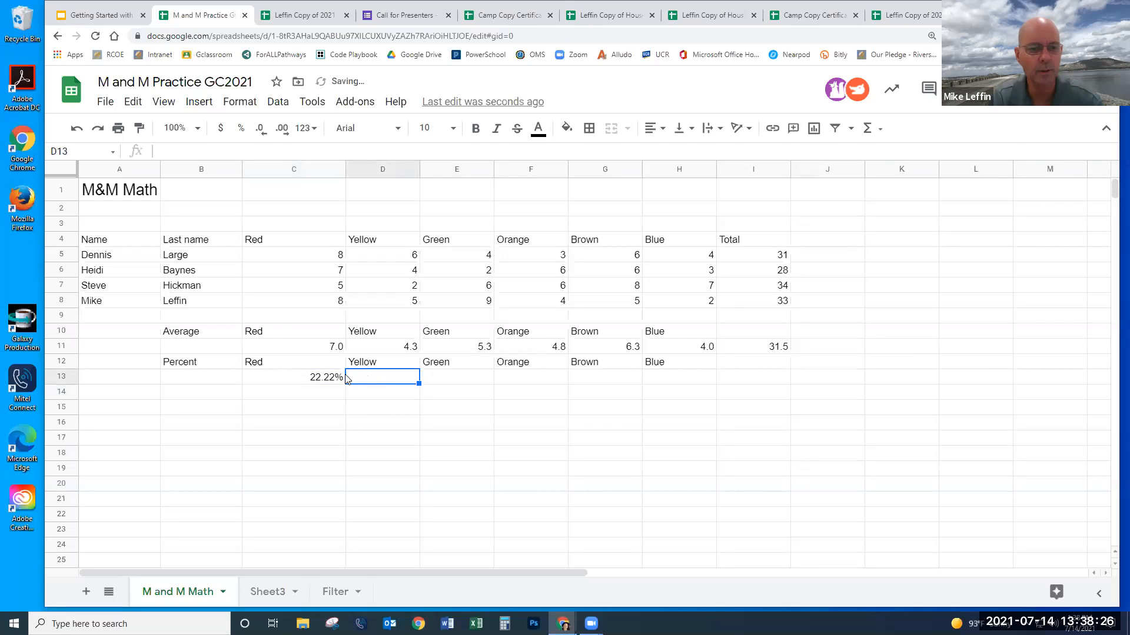
click(311, 378)
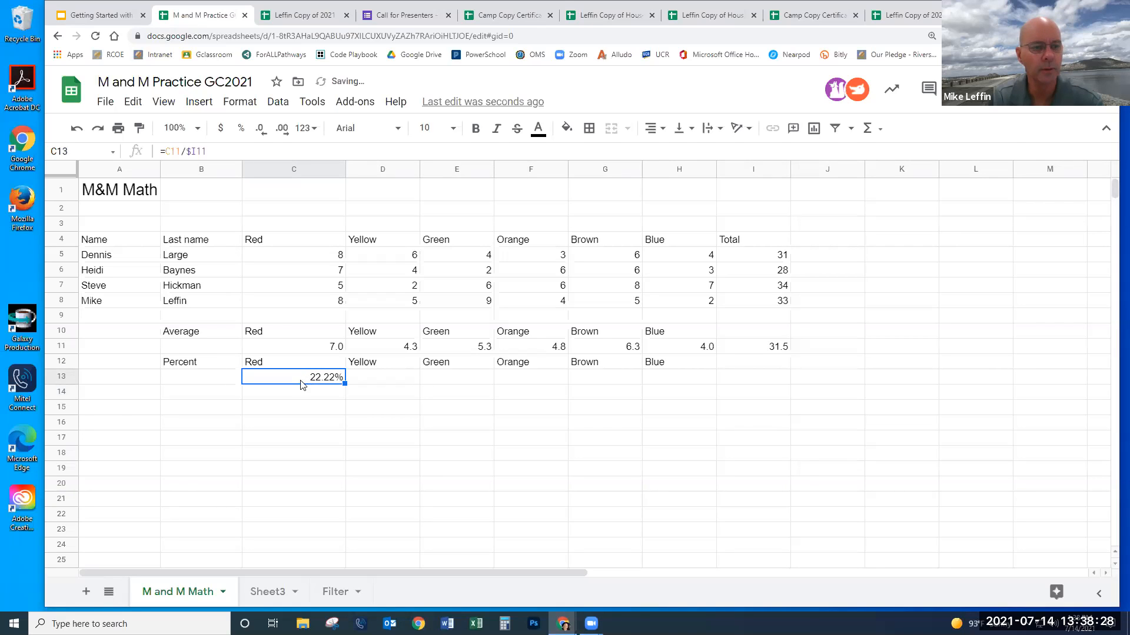
click(191, 151)
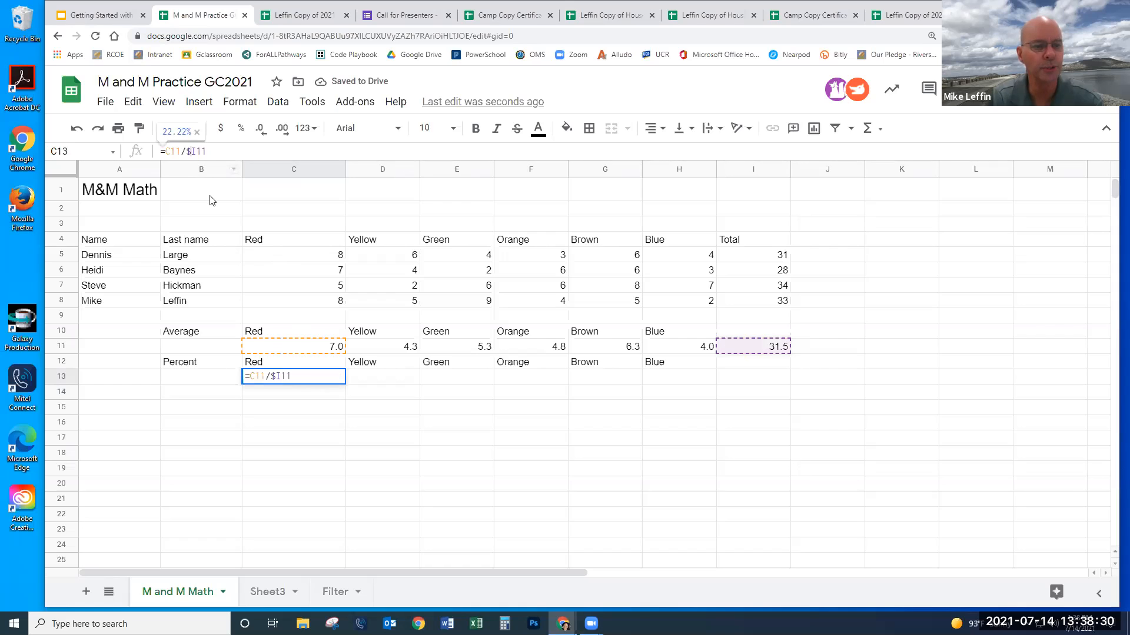
click(275, 420)
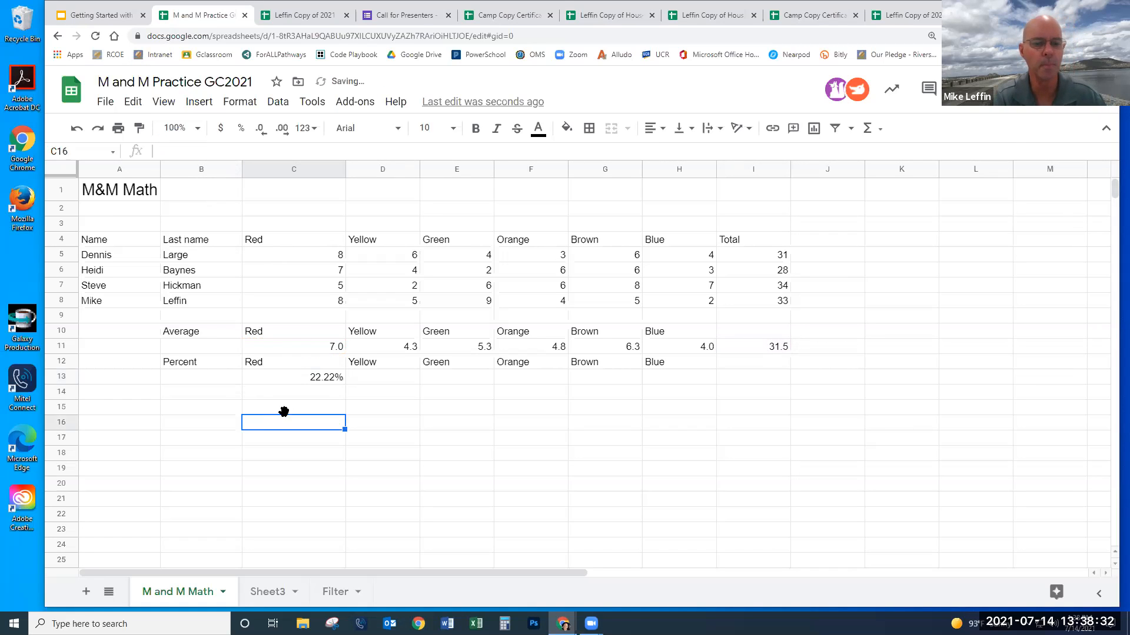
- Copy Red's percent formula to F13, then delete the divide-by-zero errors in D13:F13
click(322, 377)
drag(345, 384, 499, 396)
click(393, 380)
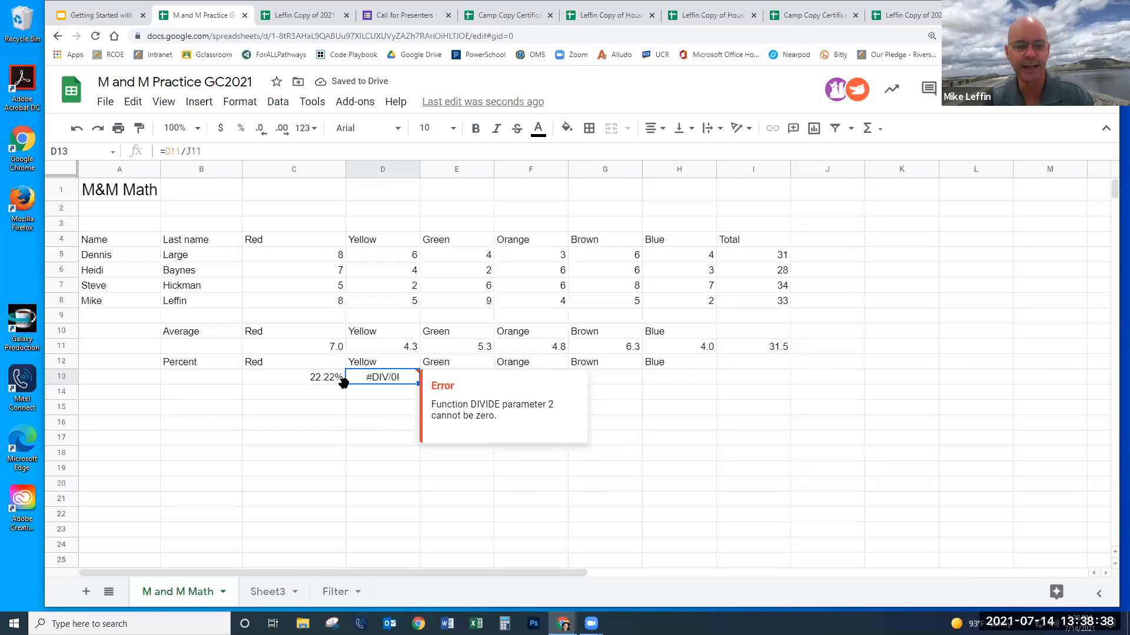
drag(389, 380, 525, 385)
key(Delete)
click(410, 429)
- Fix C13 as =C11/$I11 and fill it across to Blue in H13
drag(322, 377, 320, 365)
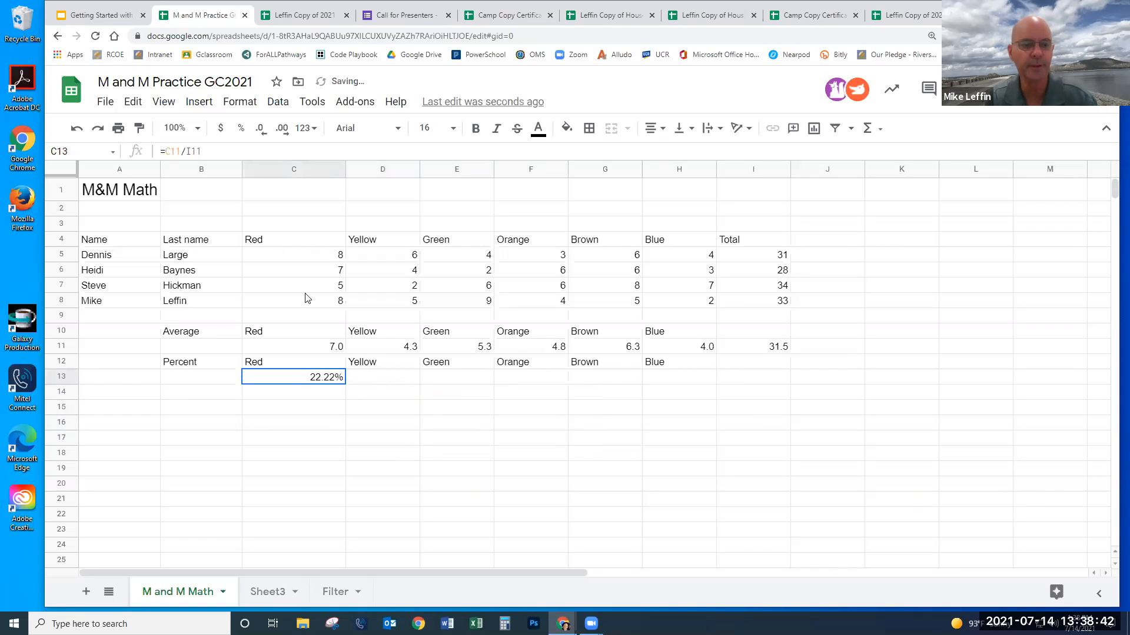
click(186, 154)
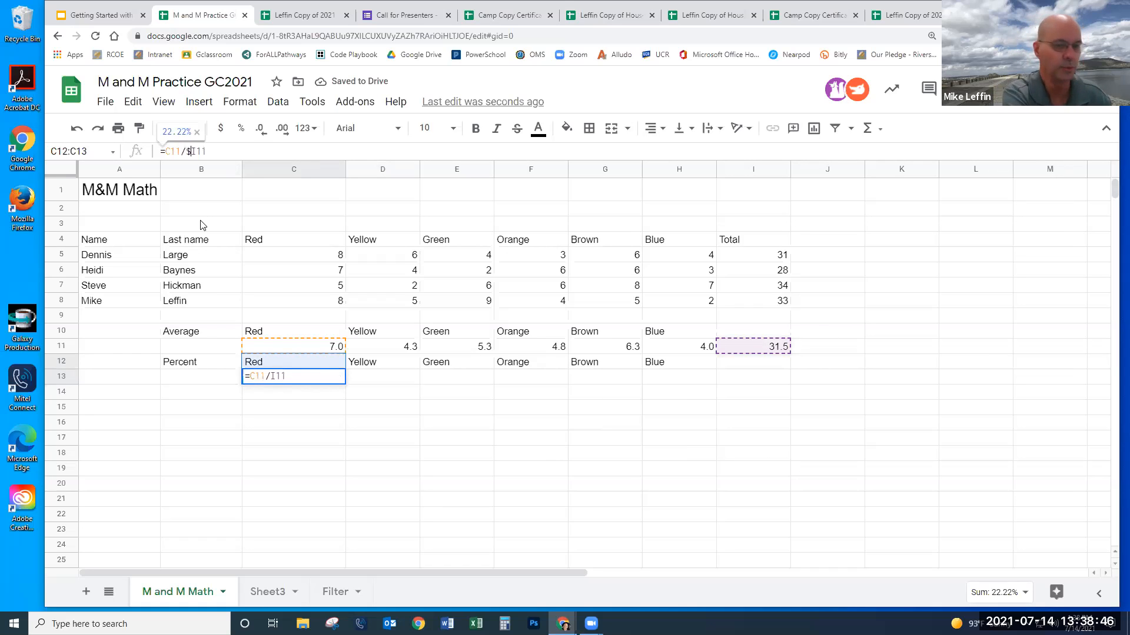
key(Return)
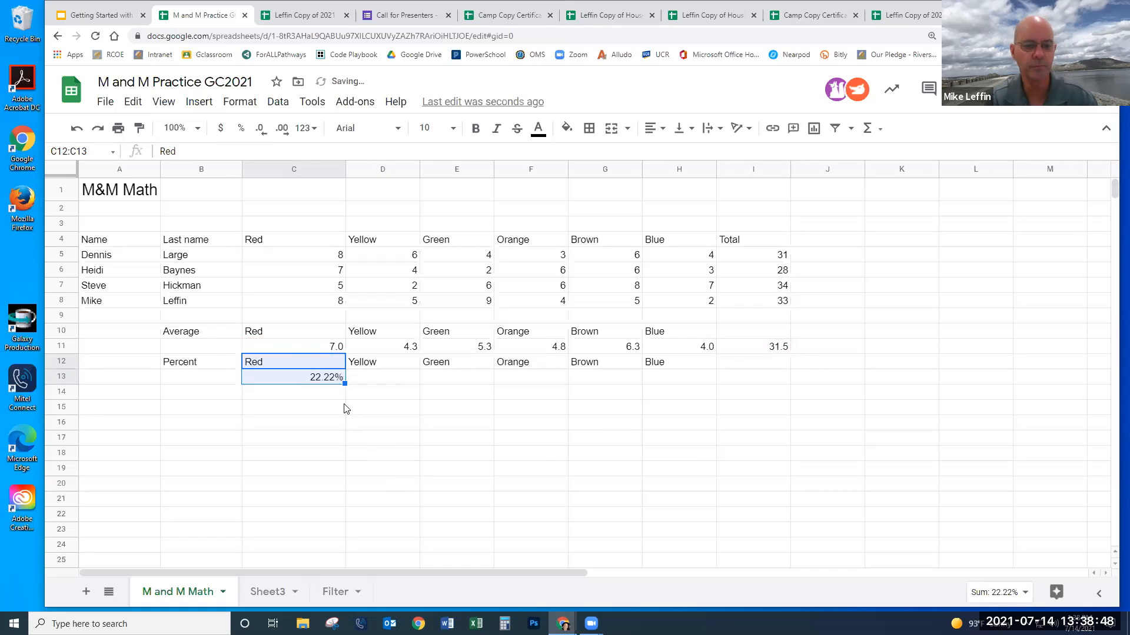
click(330, 379)
drag(341, 383, 653, 431)
click(654, 428)
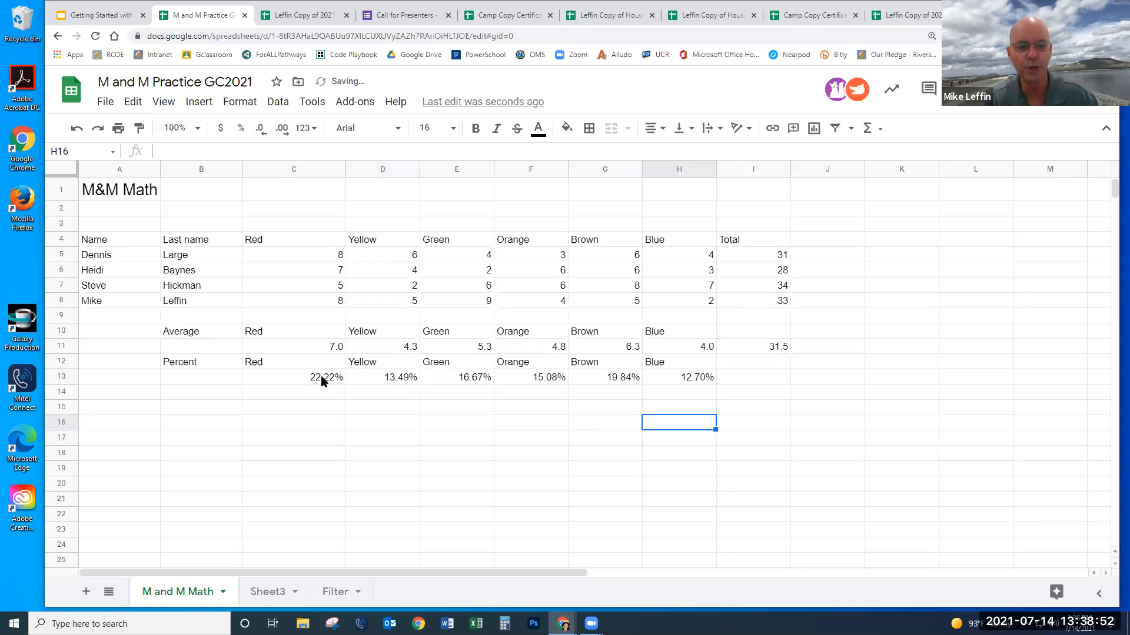
- Check the Yellow through Blue percents (13.49% to 12.70%), then select the M&M Math title cell
click(386, 377)
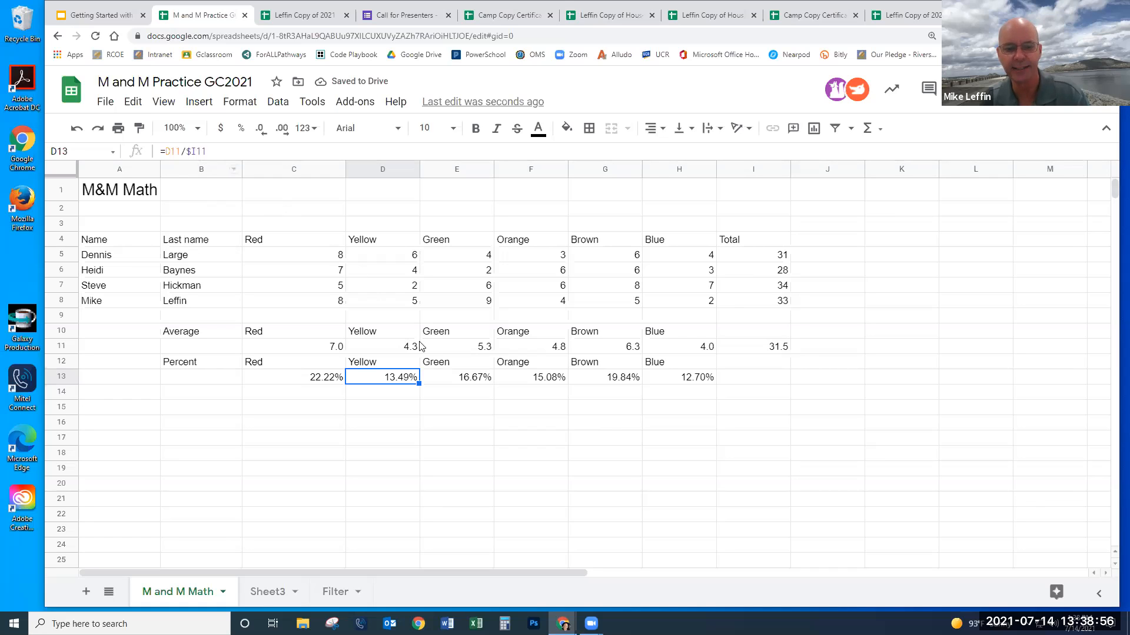
click(462, 379)
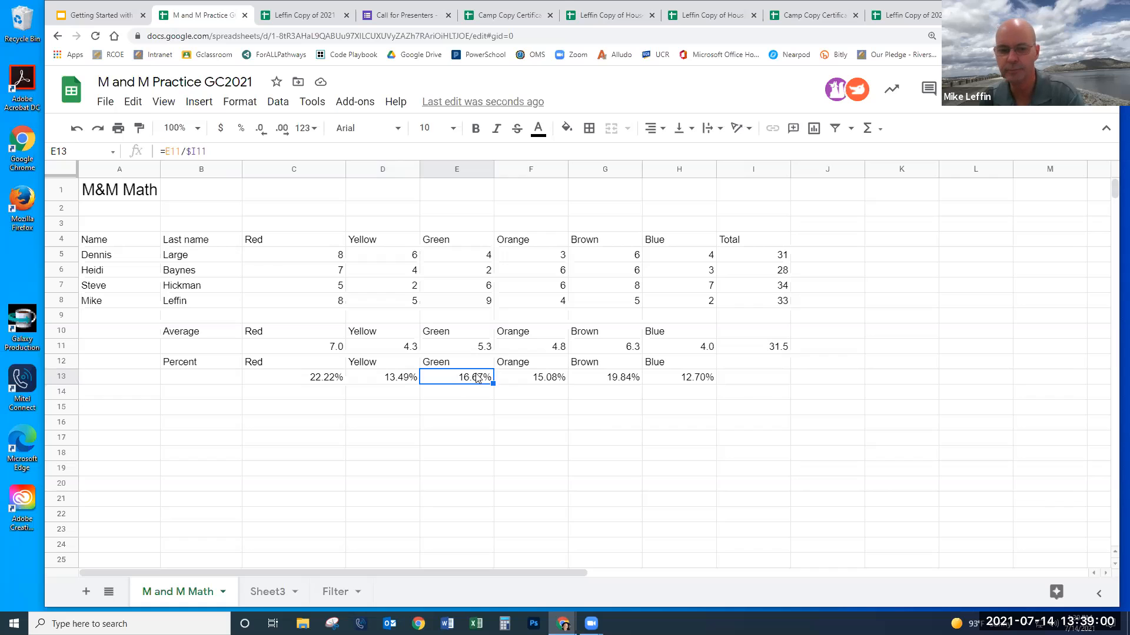
click(529, 378)
click(586, 381)
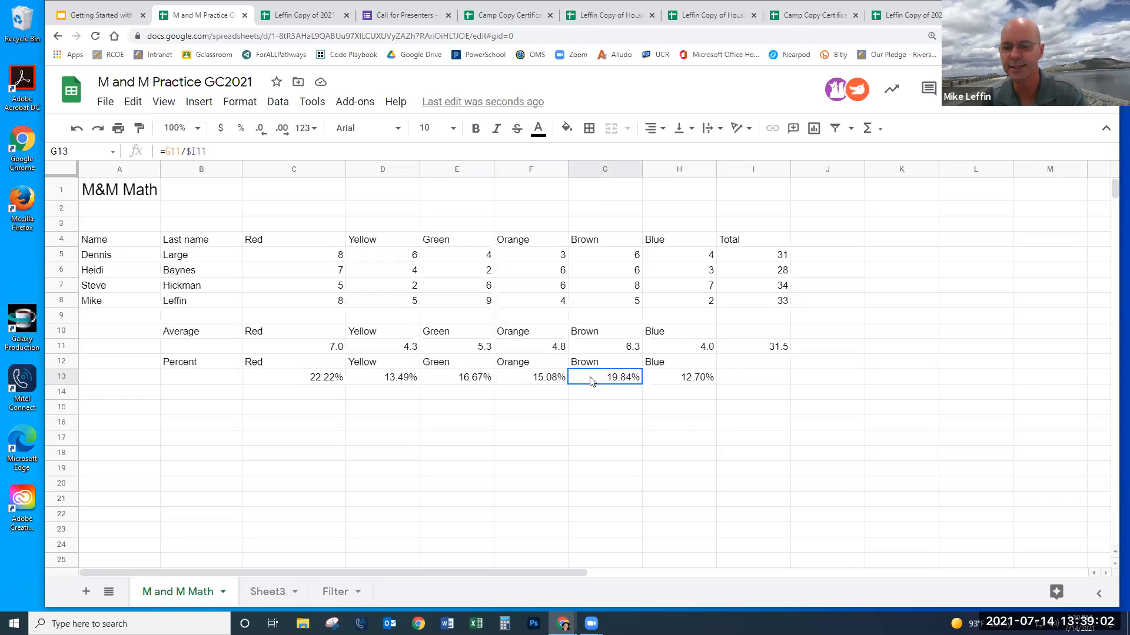
click(681, 382)
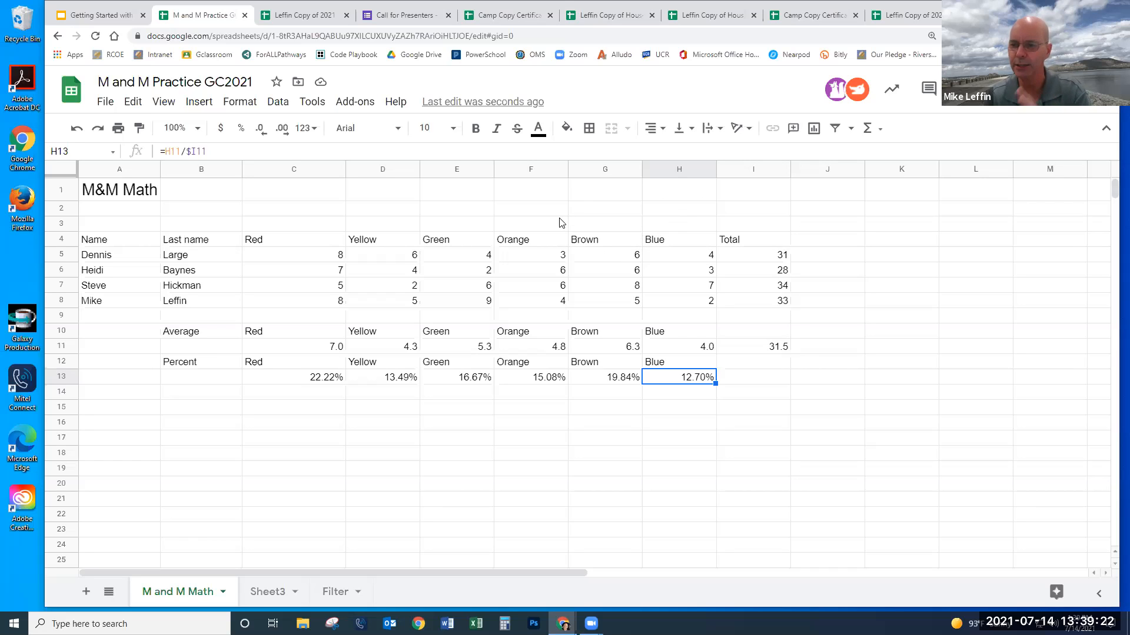
click(141, 193)
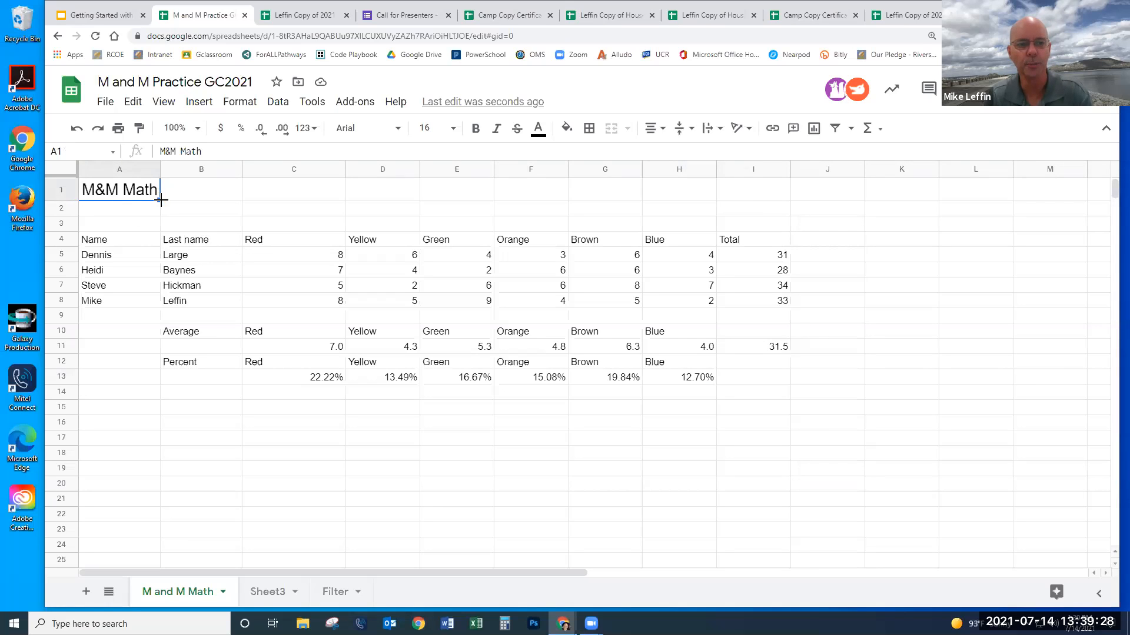
- Merge A1:I3 into a single title cell with Merge all
drag(140, 197, 763, 228)
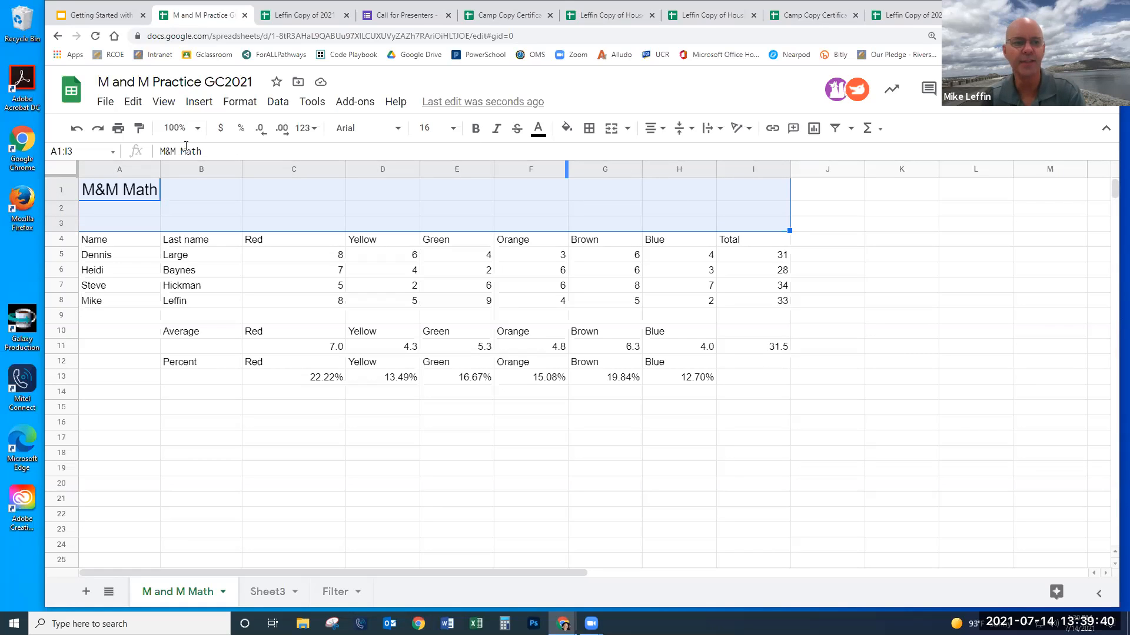
click(627, 129)
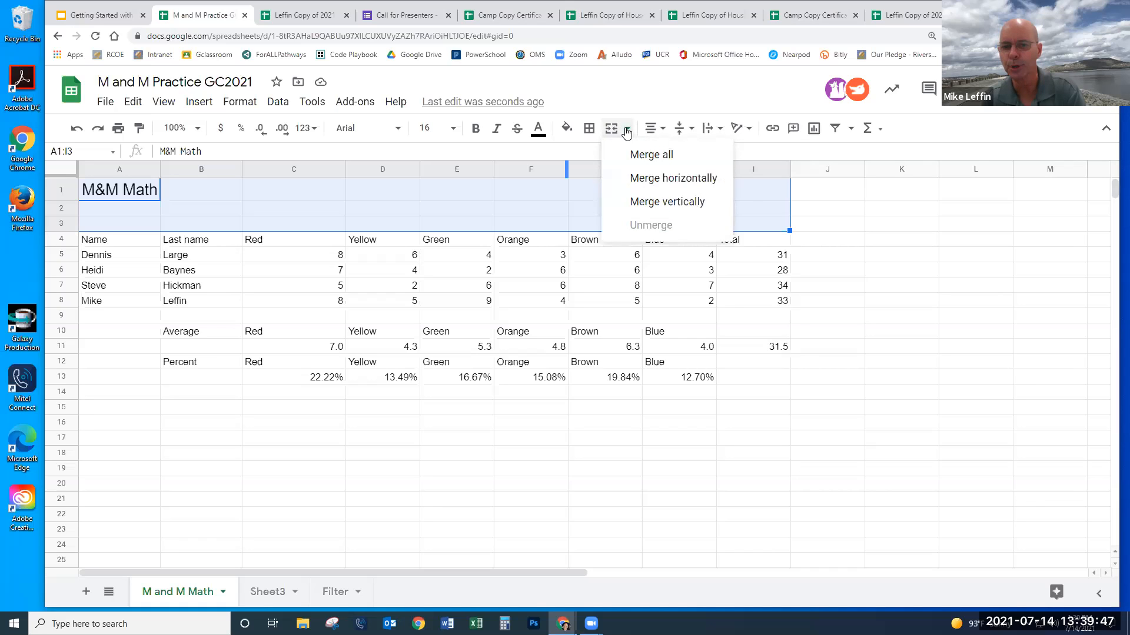
click(647, 156)
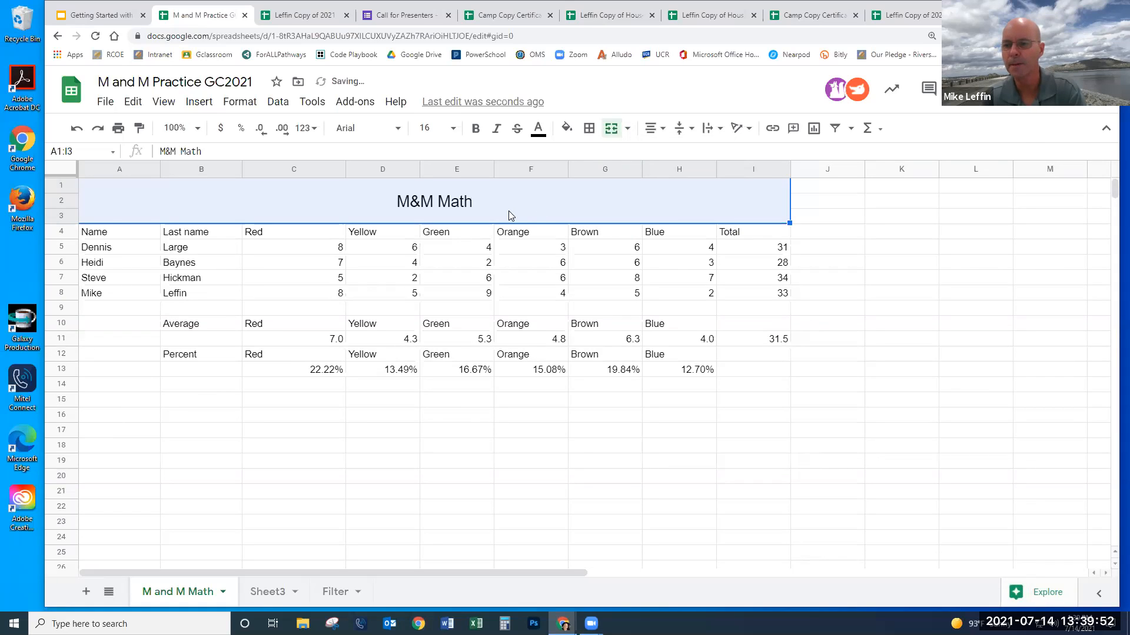
drag(576, 385, 529, 370)
- Retype the last word of the title as 'Math' so it reads M&M Math
click(481, 210)
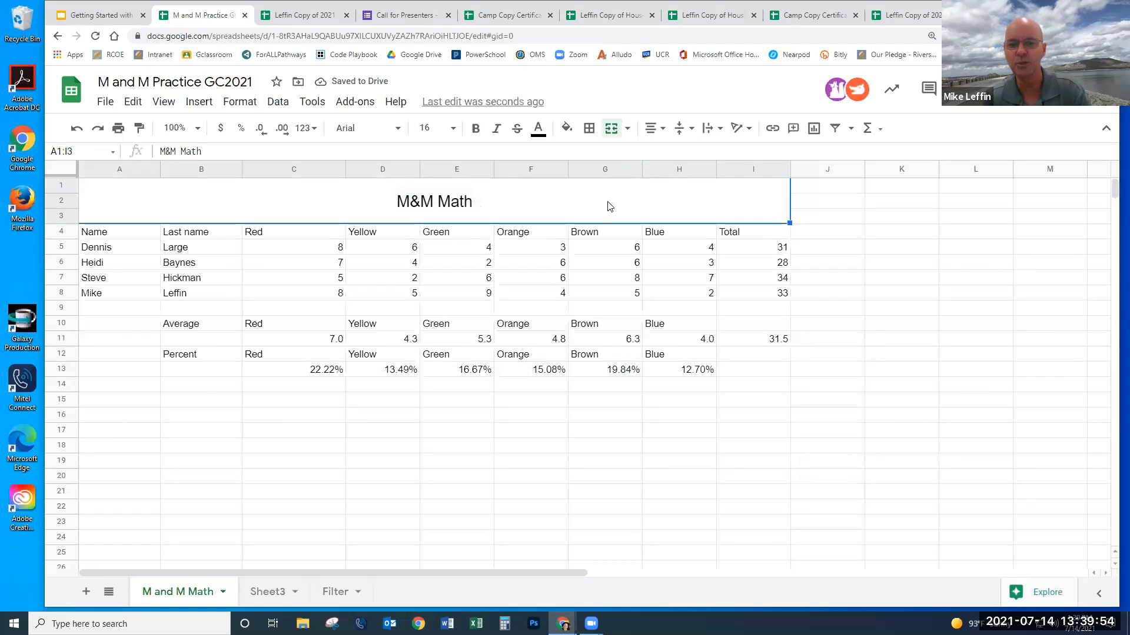
double_click(478, 204)
key(BackSpace)
key(BackSpace)
key(BackSpace)
key(BackSpace)
key(BackSpace)
text(math)
key(BackSpace)
key(BackSpace)
key(BackSpace)
key(BackSpace)
text(Math)
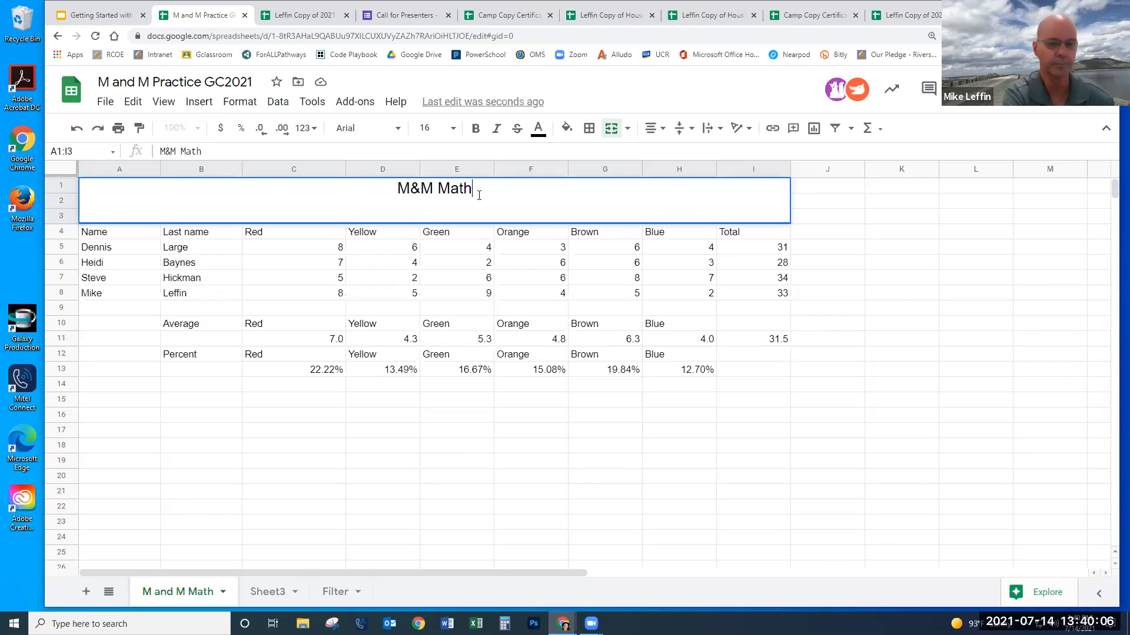
click(697, 338)
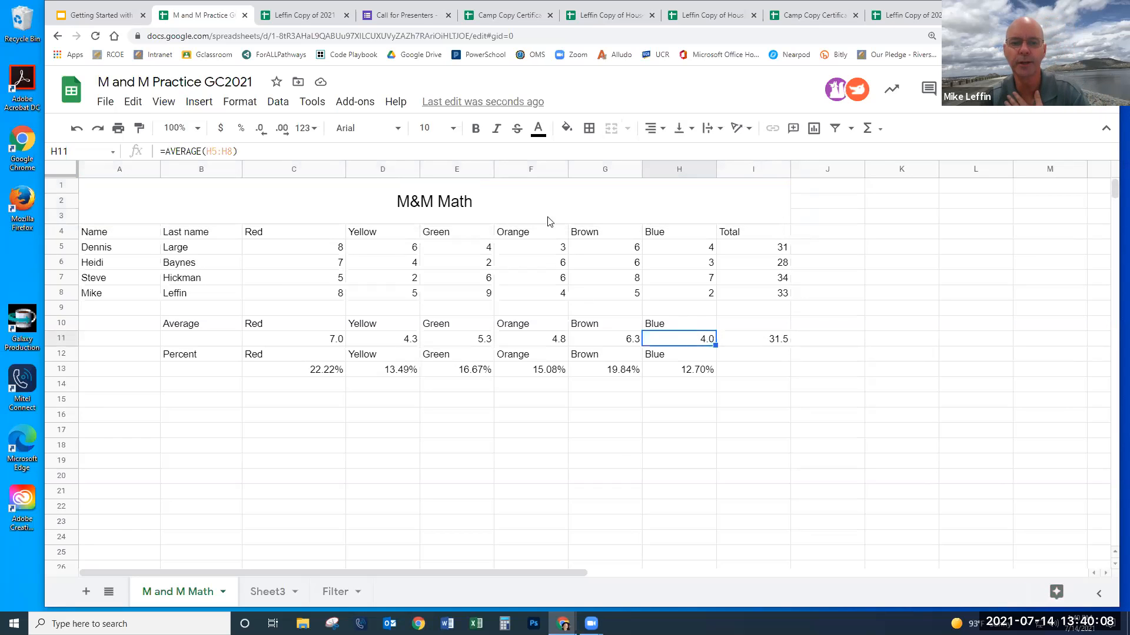
- Fill the merged title cell yellow
click(515, 183)
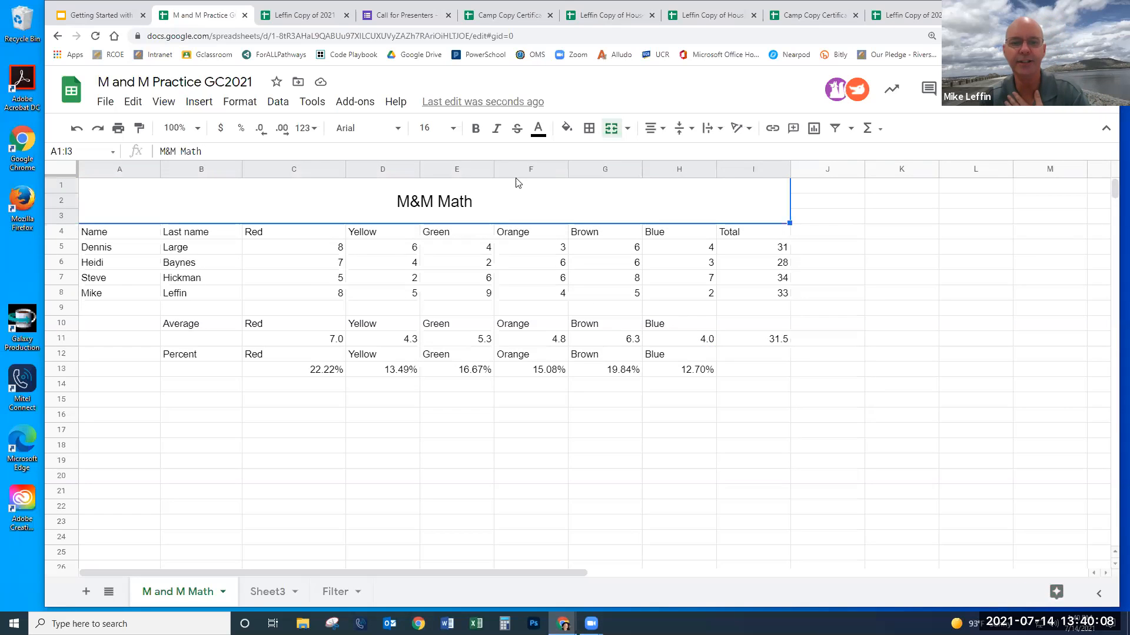
click(566, 127)
click(620, 197)
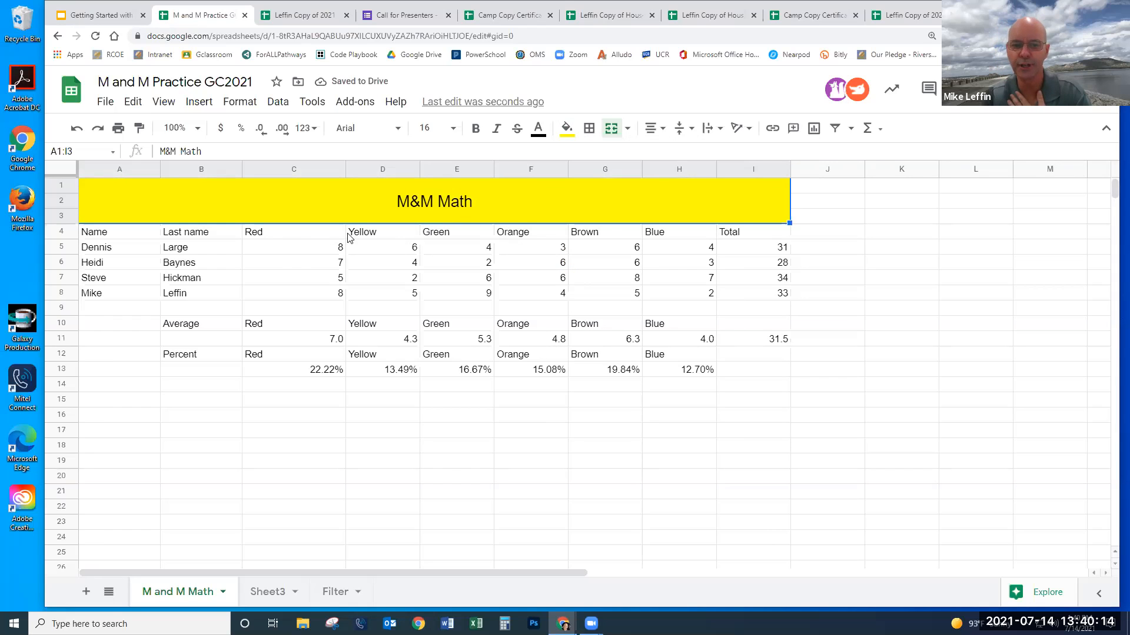
click(432, 437)
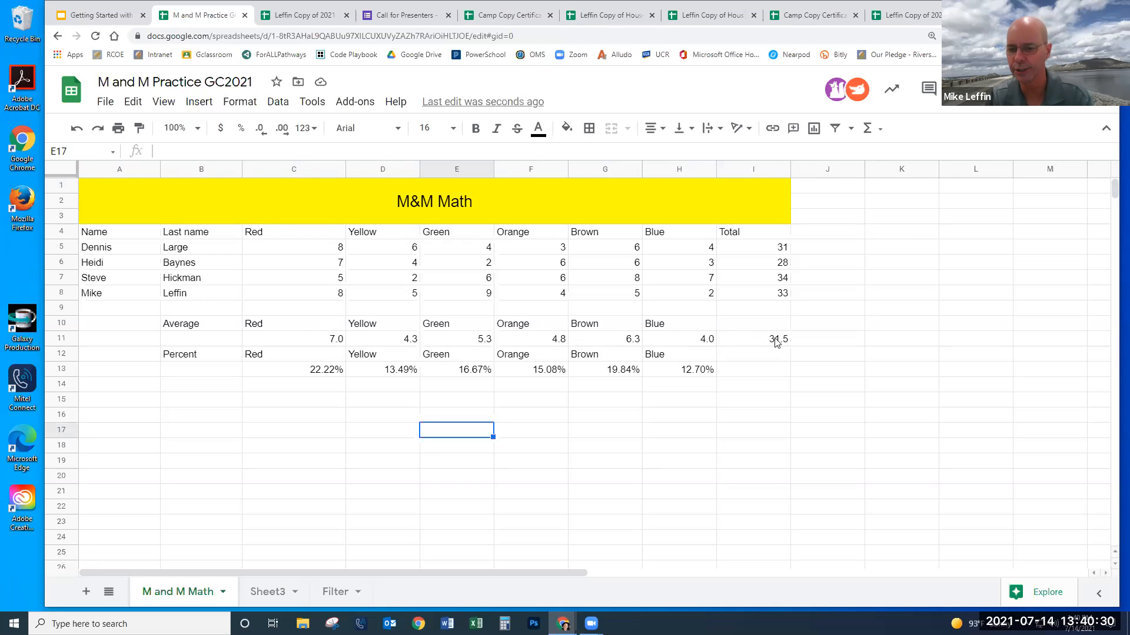
- Insert a column chart from the colour labels and Average values
click(284, 356)
drag(354, 360, 404, 361)
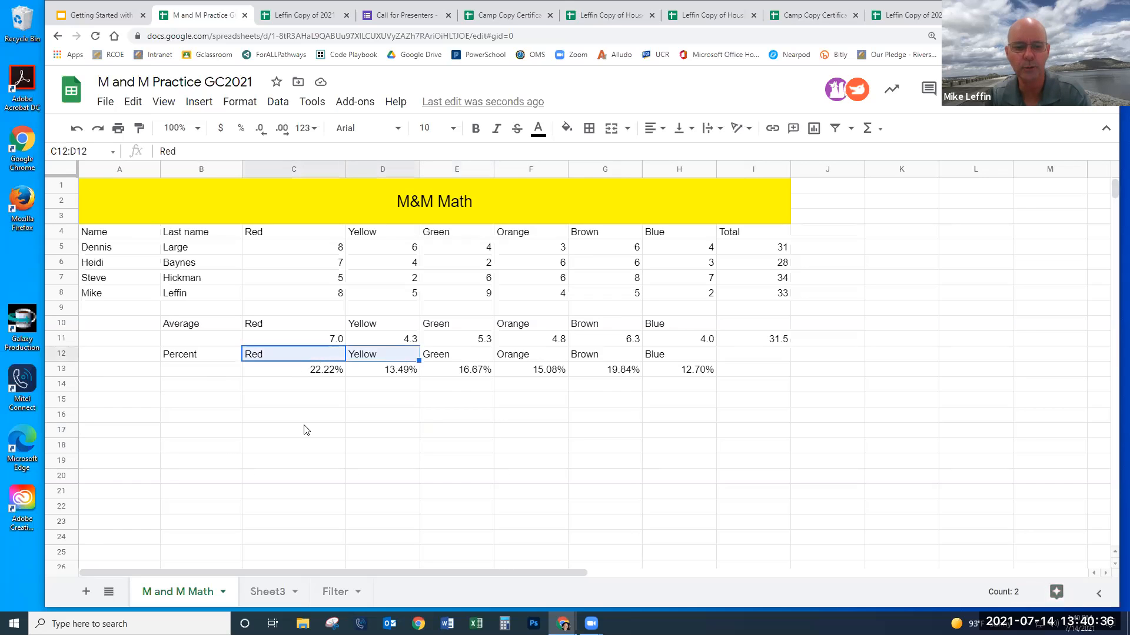
drag(306, 429, 302, 415)
drag(300, 328, 686, 348)
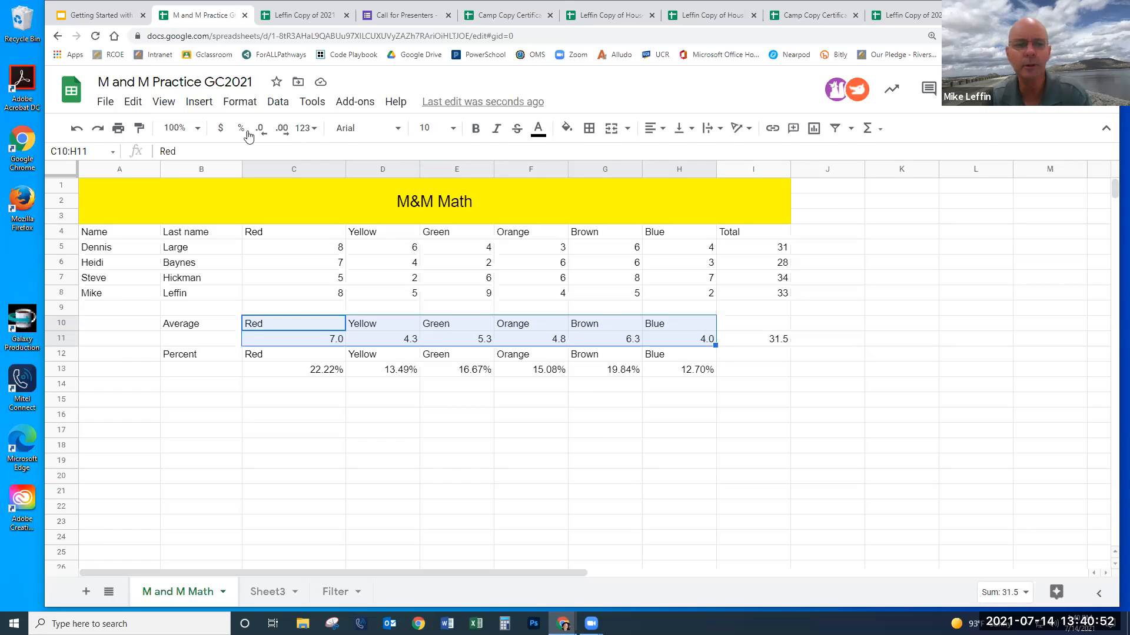
click(198, 102)
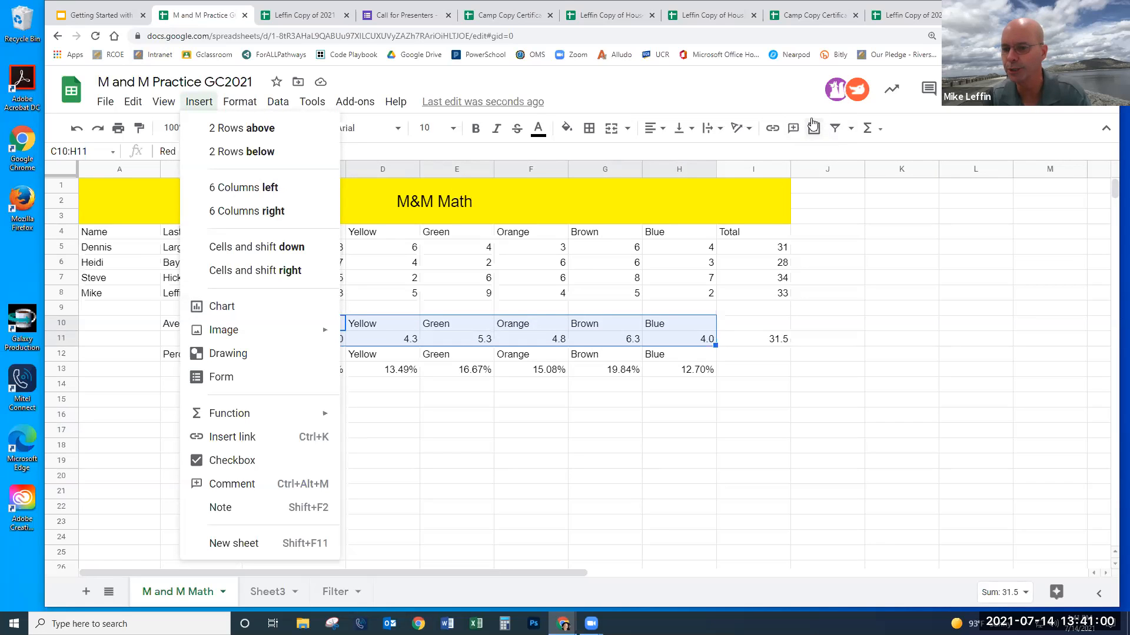
click(236, 313)
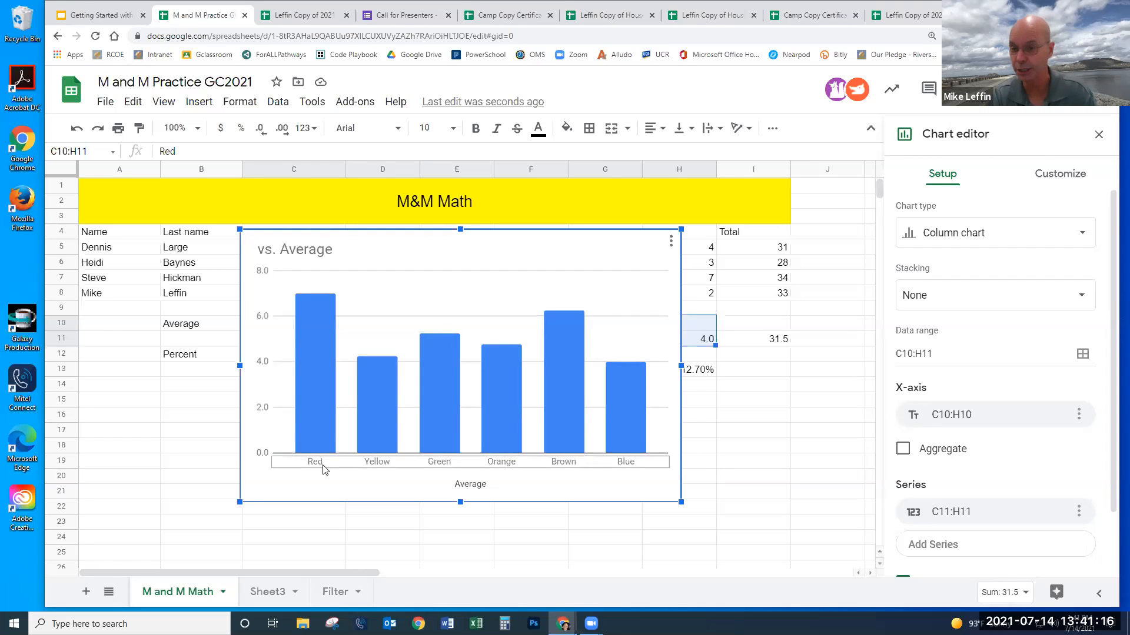
- Recolour the chart's bars so the Yellow bar is yellow and the Green bar green
click(326, 411)
click(325, 412)
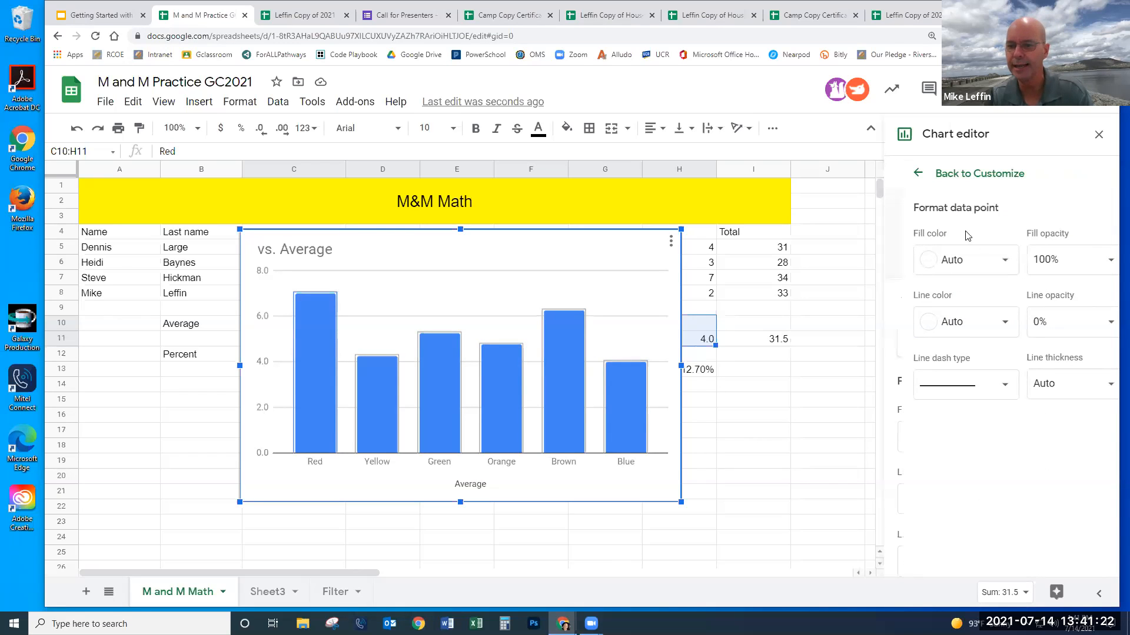
click(984, 262)
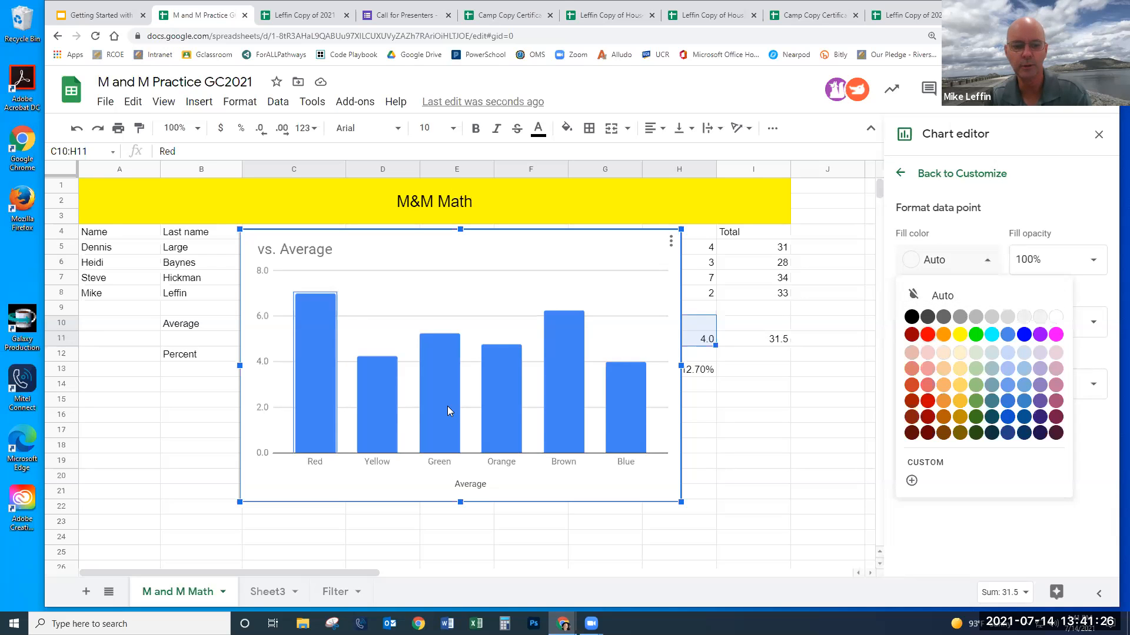
click(375, 412)
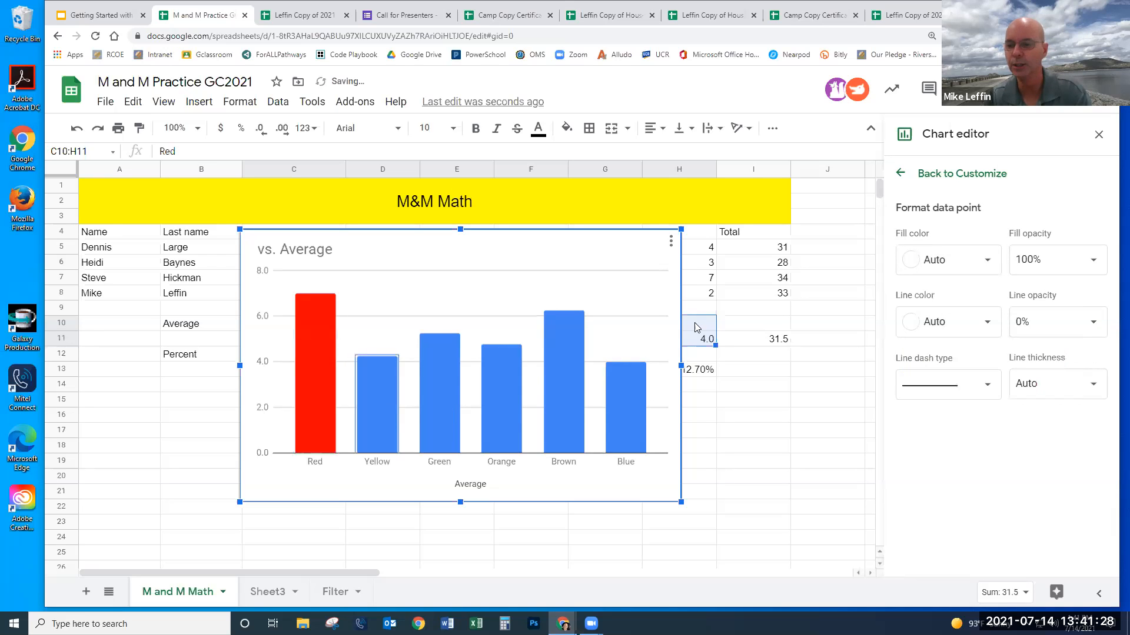
click(987, 262)
click(957, 329)
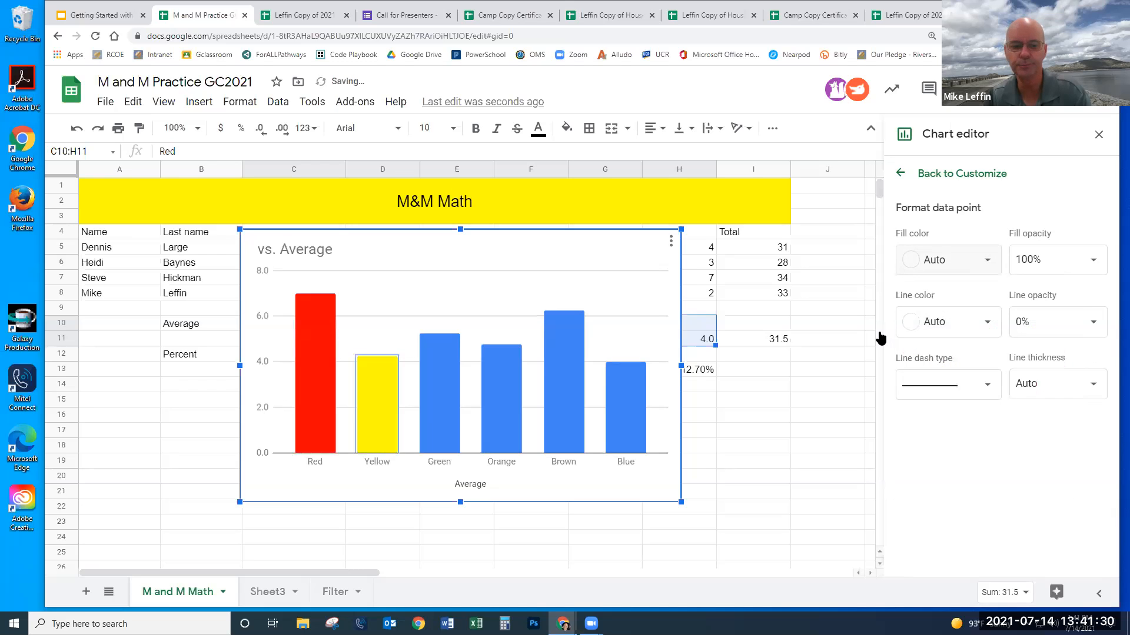
click(996, 271)
click(975, 335)
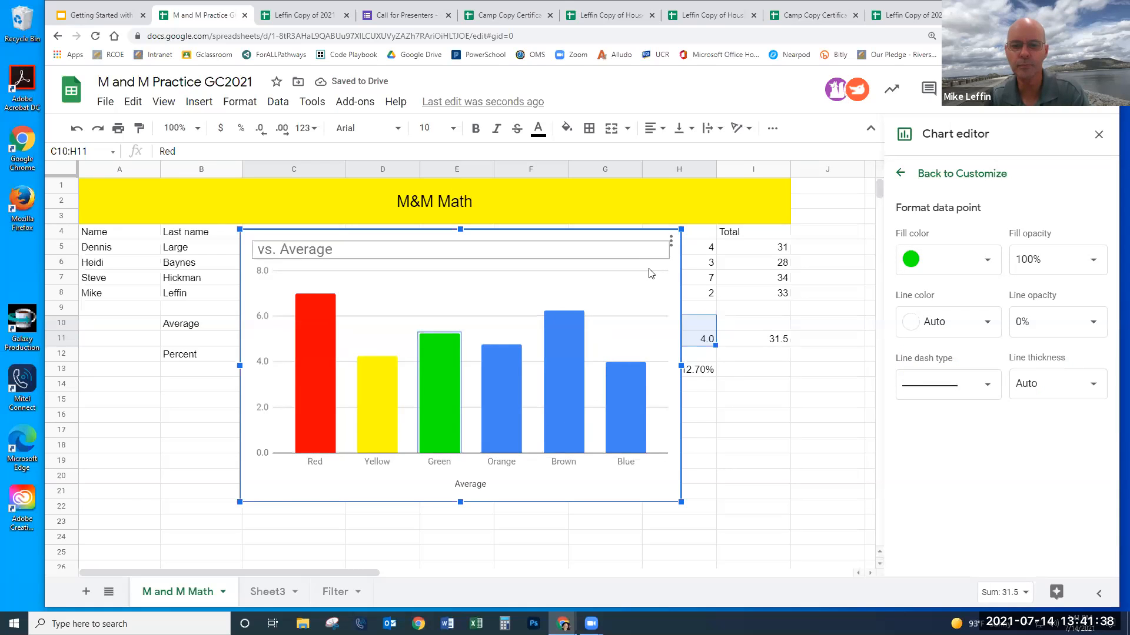
- Move the Average column chart down below the data table
drag(676, 302, 494, 458)
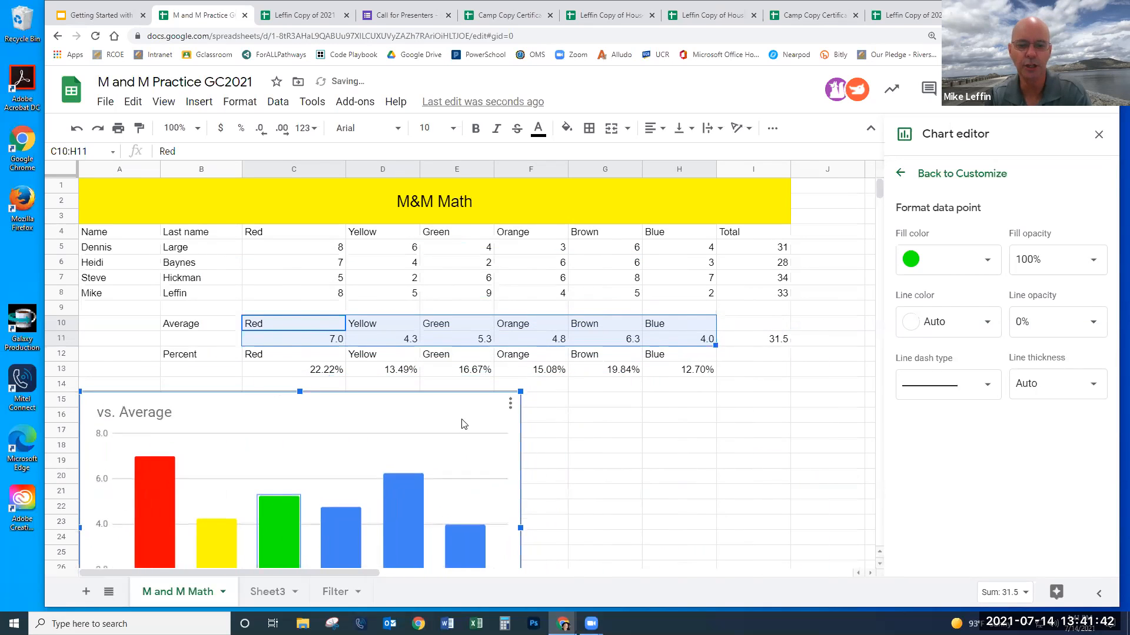
right_click(512, 460)
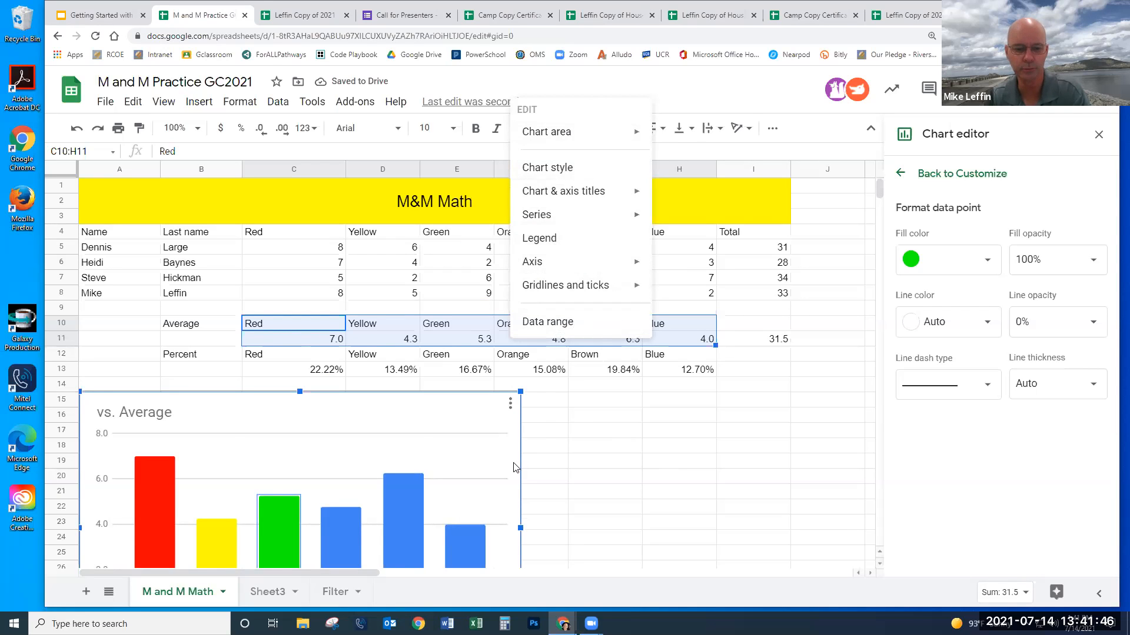
click(463, 419)
- Deselect the chart and select the Percent labels and values in C12:H13
scroll(462, 419, down, 2)
click(510, 313)
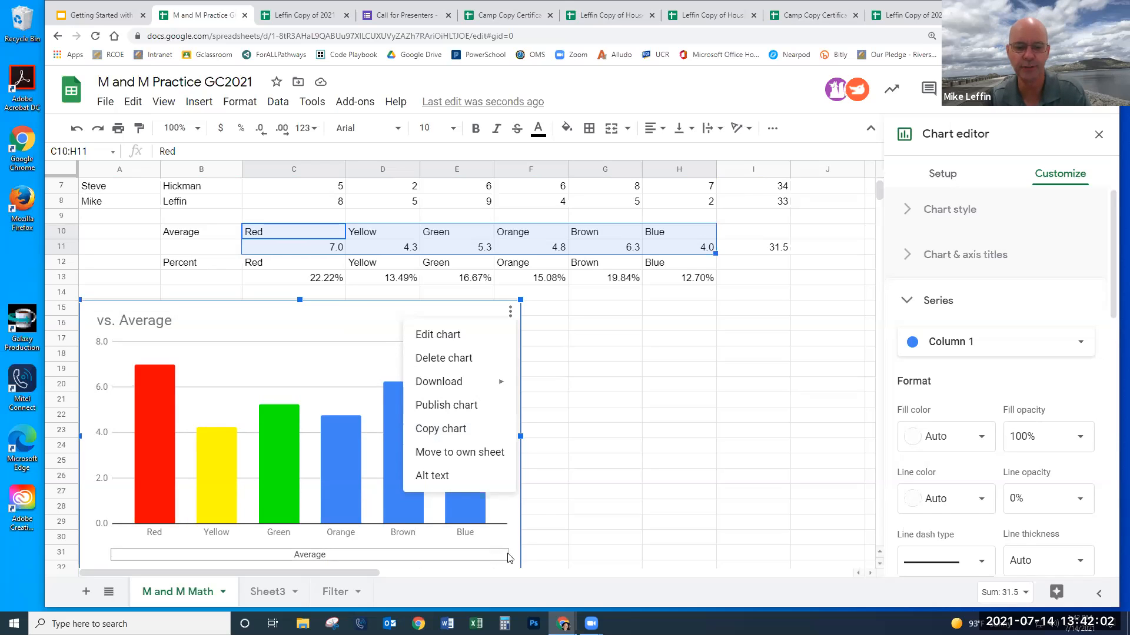
click(515, 548)
click(612, 431)
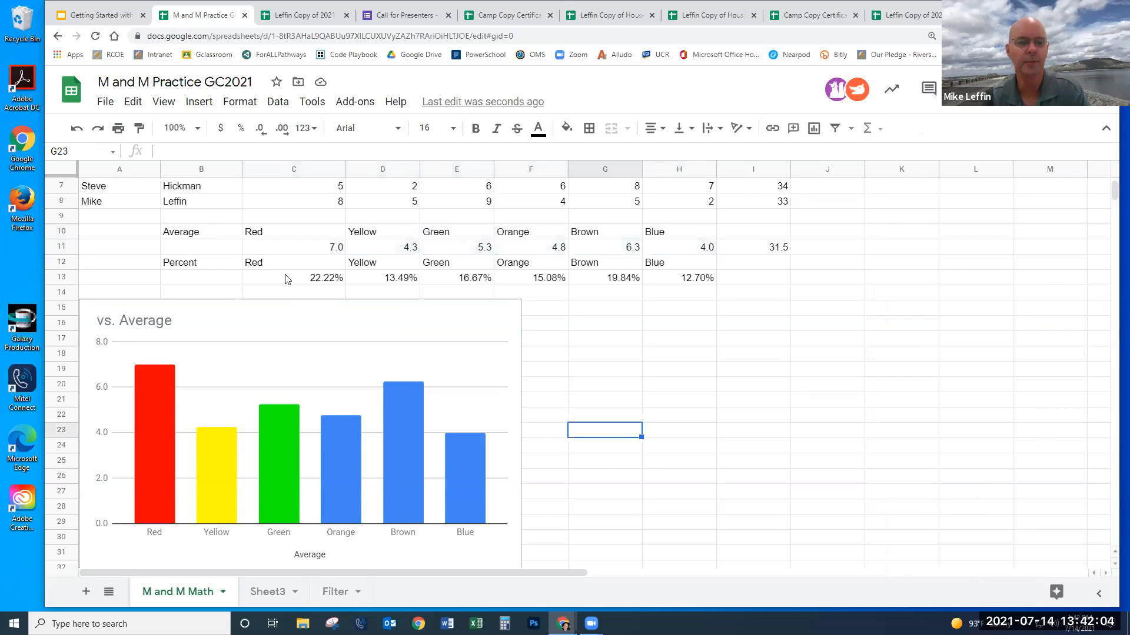
drag(318, 265, 714, 283)
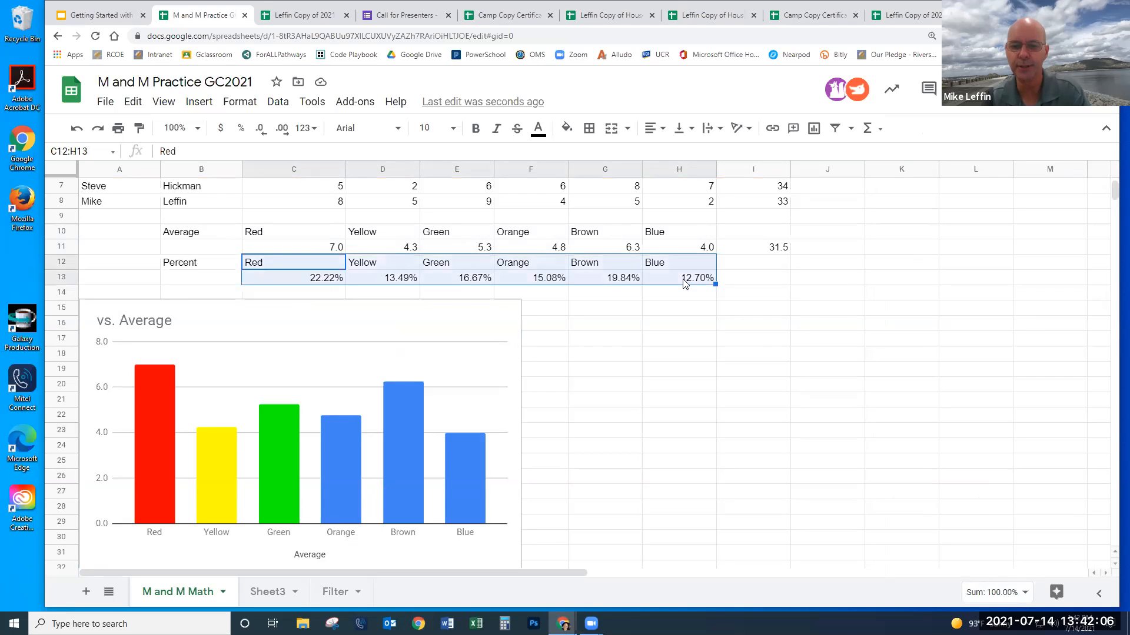
- Insert a chart from C12:H13 and switch its type to Pie chart
click(200, 101)
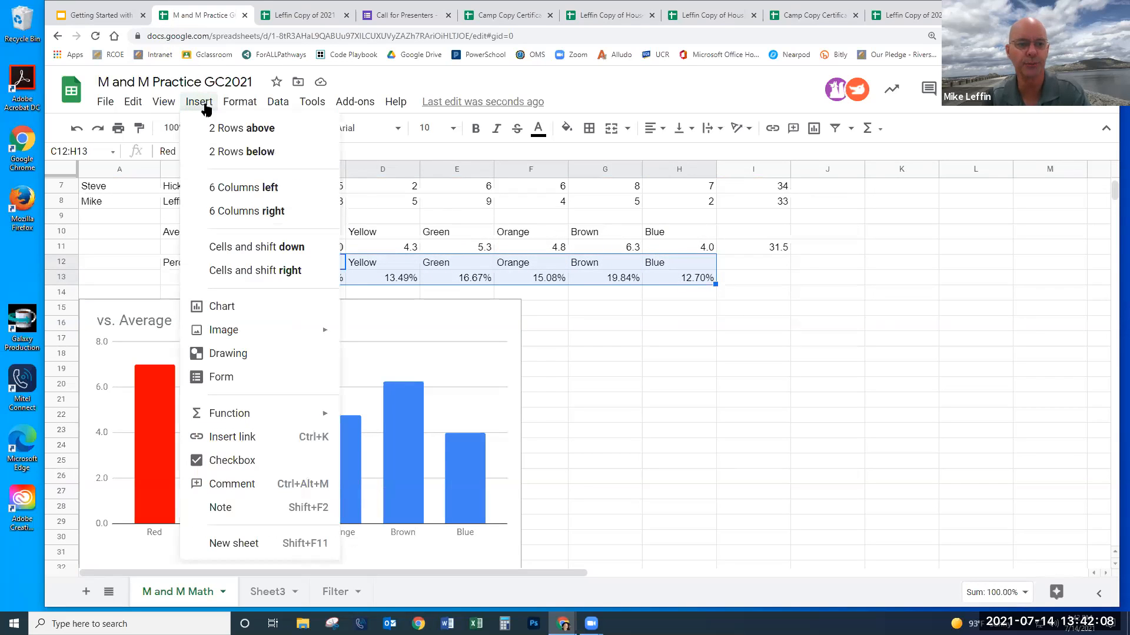
click(222, 306)
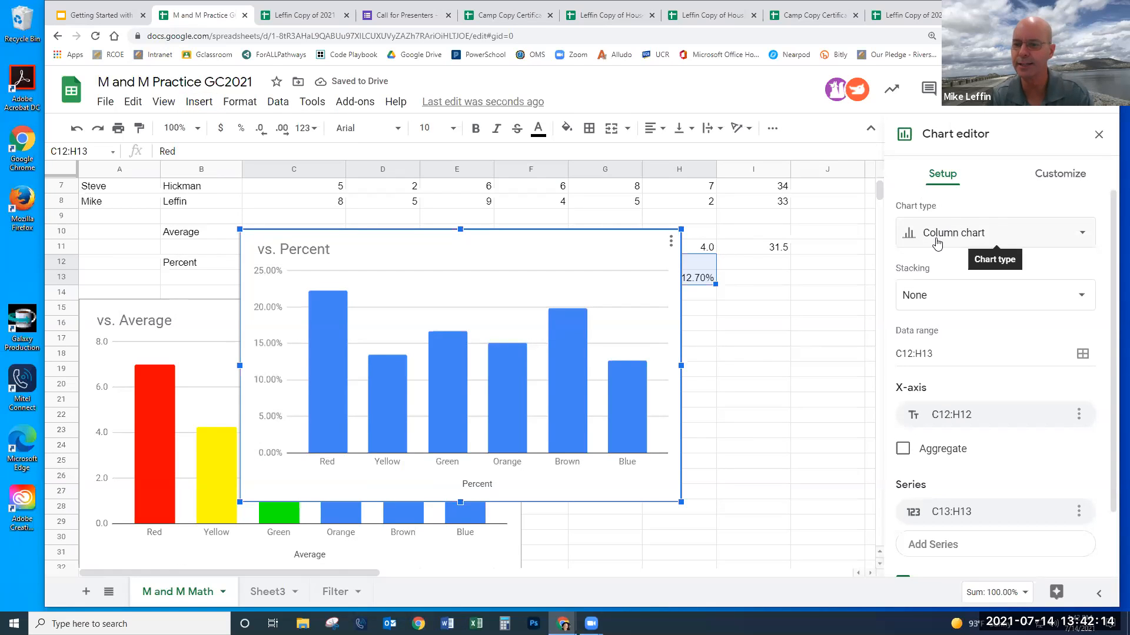
click(1077, 235)
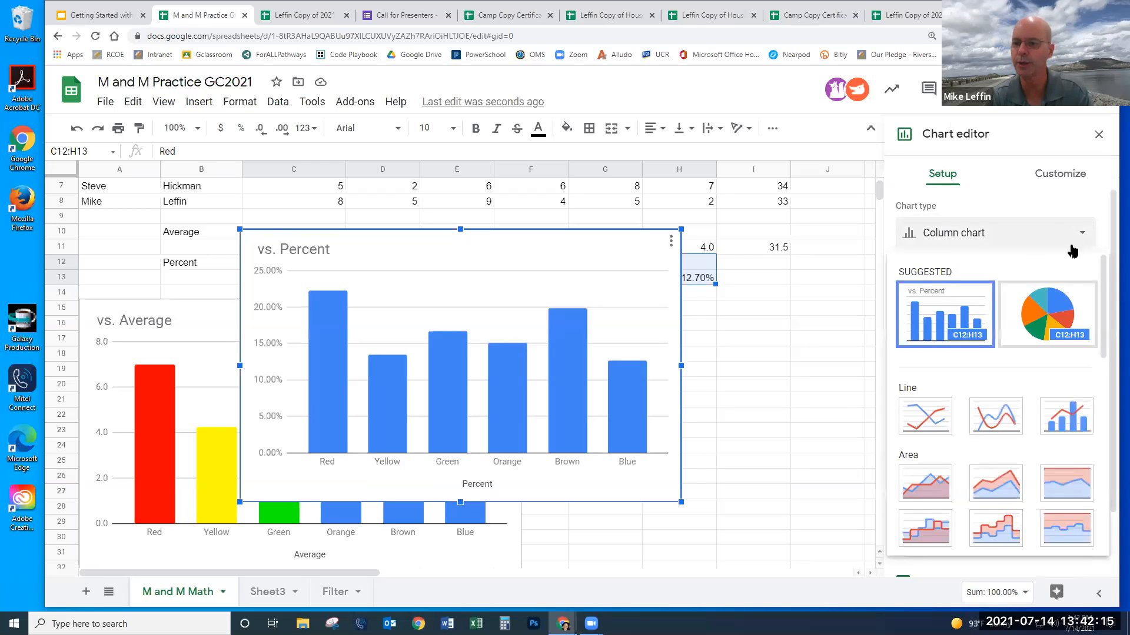
click(1061, 316)
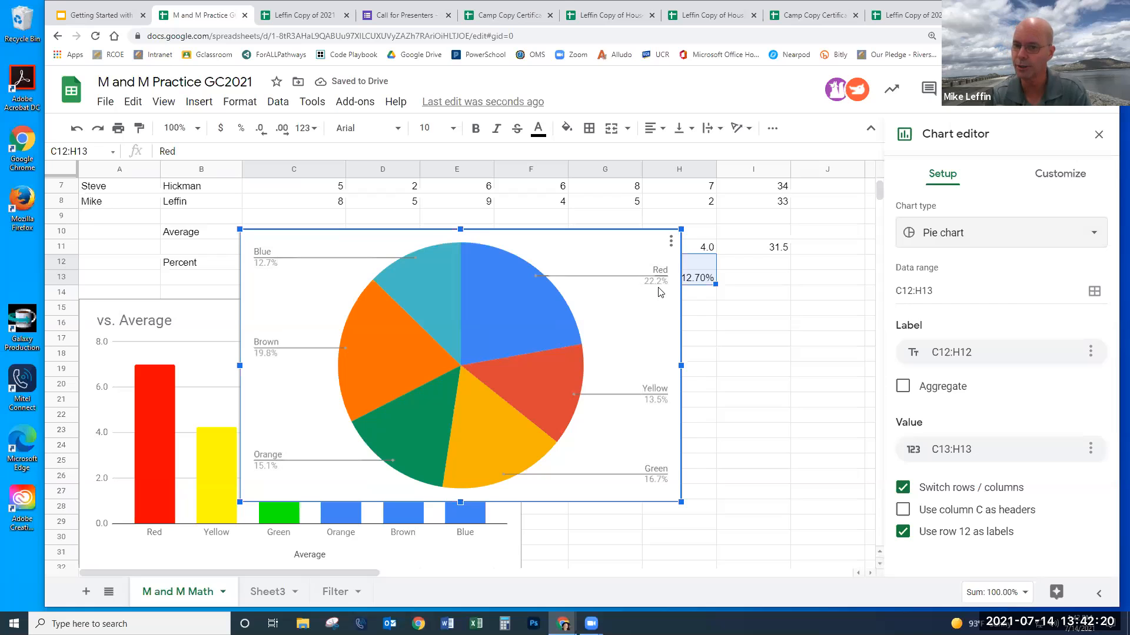
- Colour the Red, Yellow and Green pie slices red, yellow and green
click(529, 302)
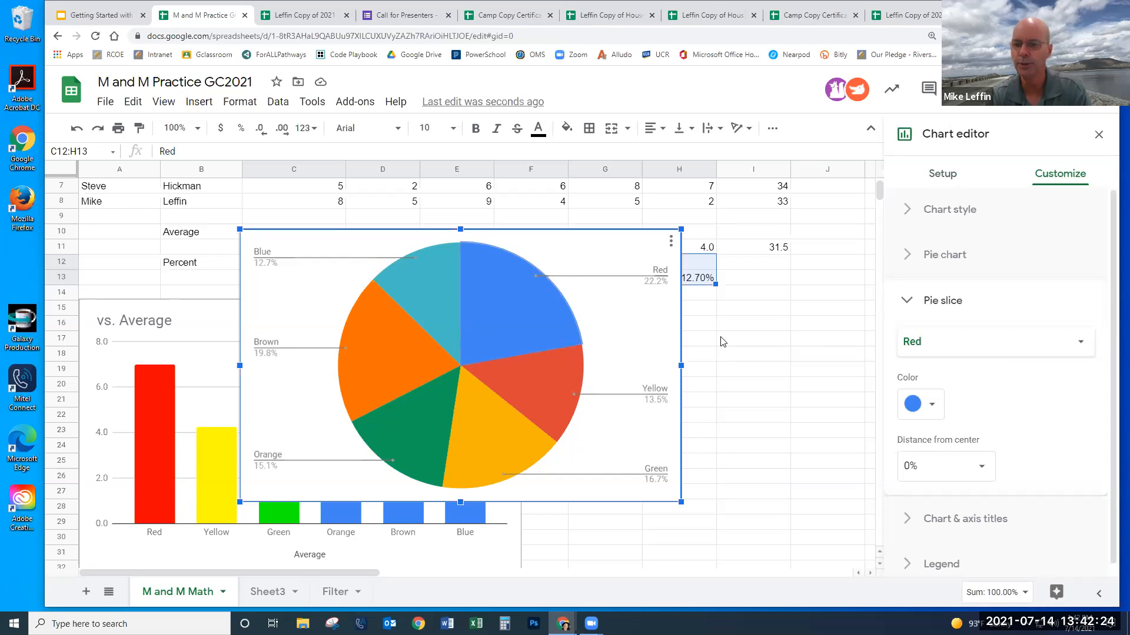
click(932, 406)
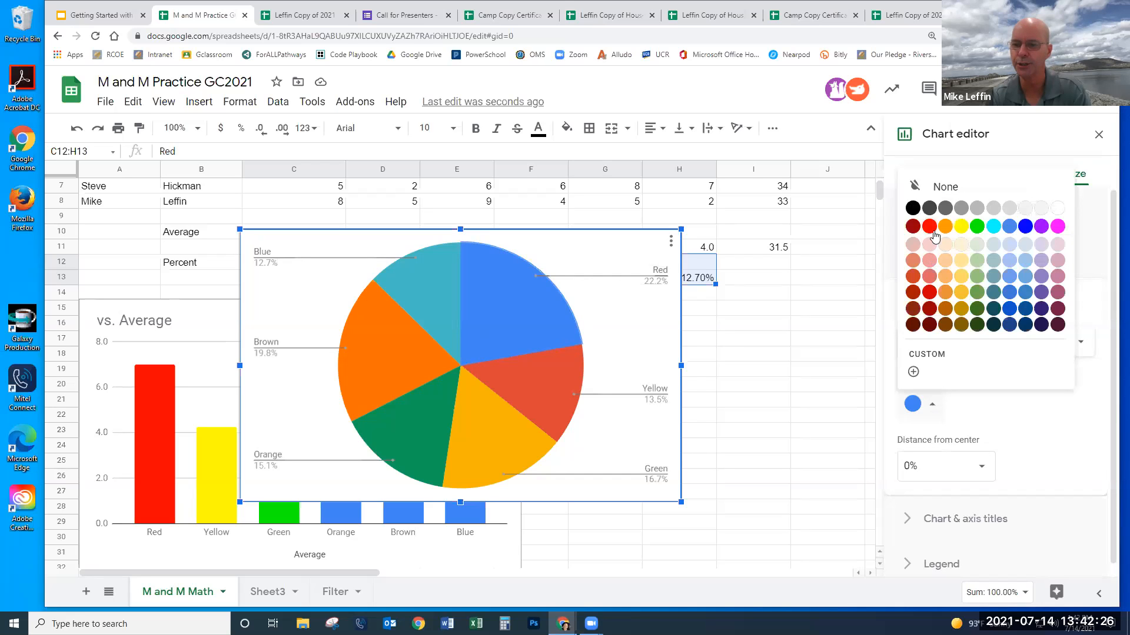
click(929, 226)
click(560, 379)
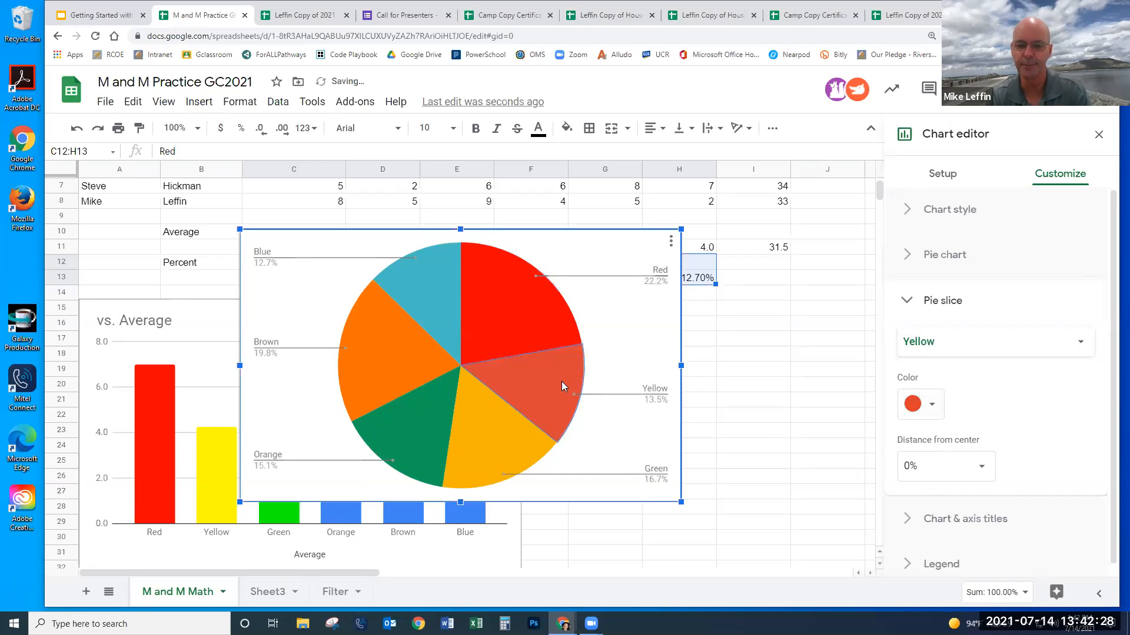
click(931, 405)
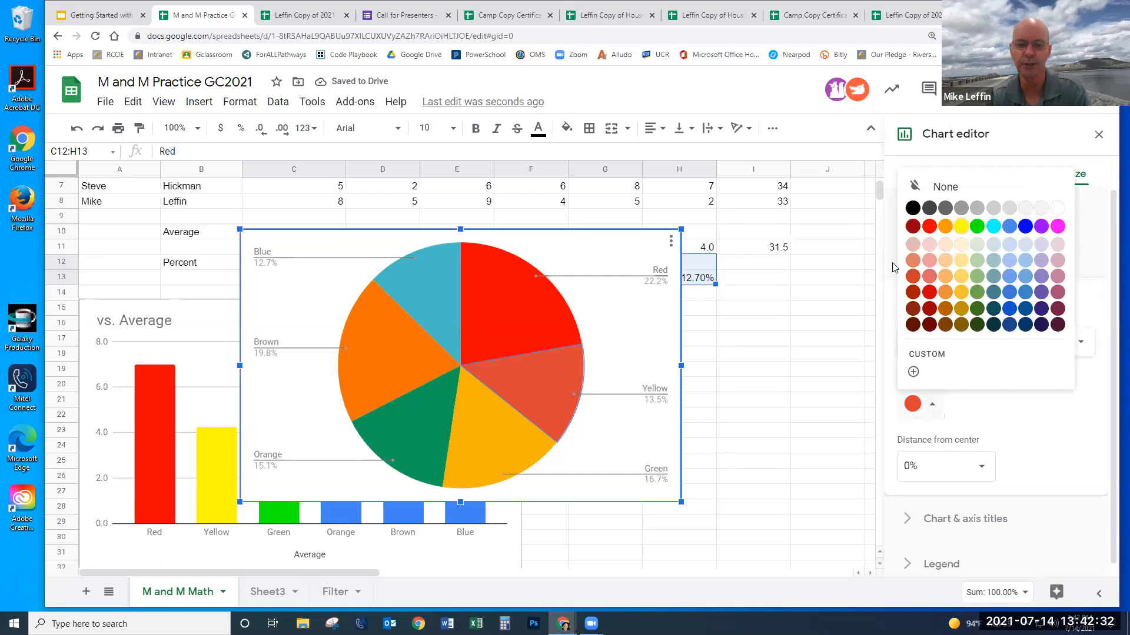
click(480, 439)
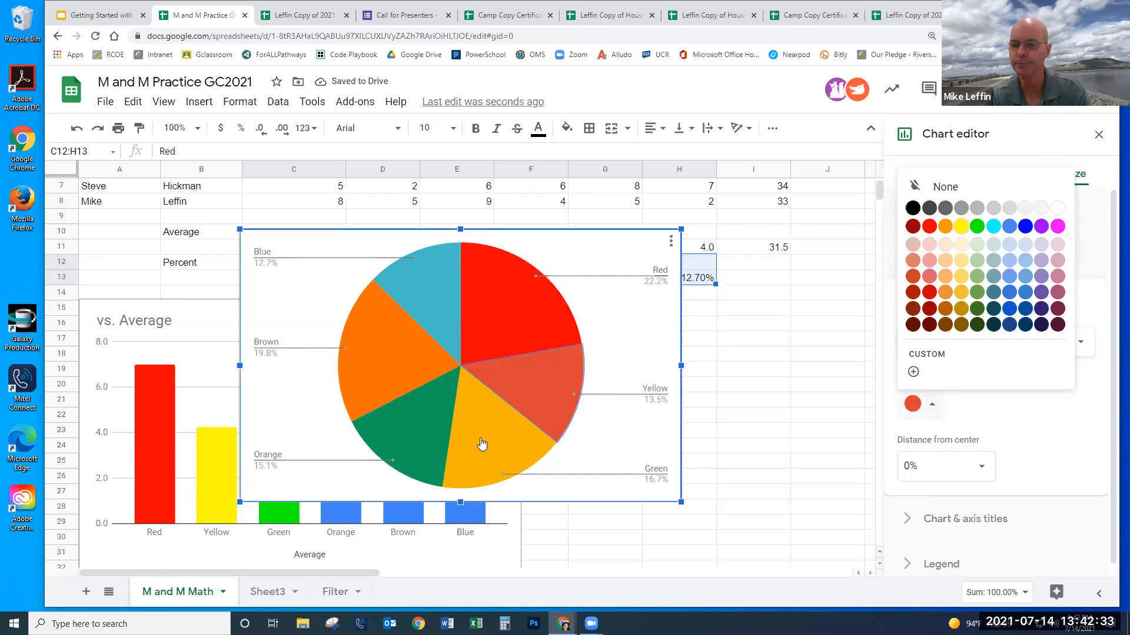
click(933, 408)
click(978, 227)
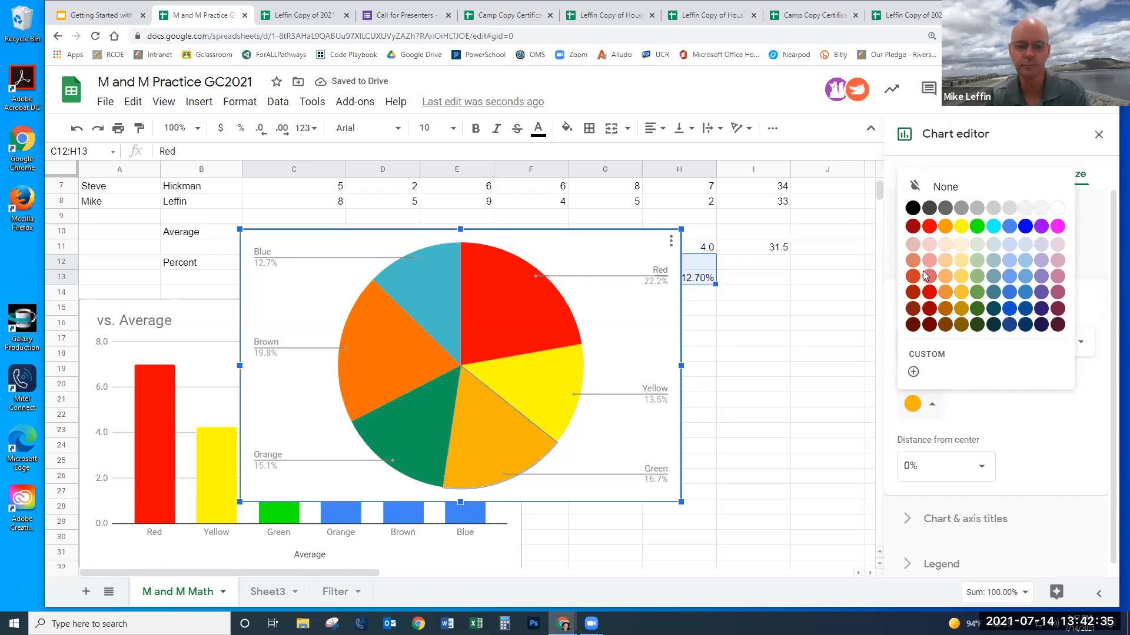
- Colour the Orange, Brown and Blue slices orange, brown and blue, then close the editor
click(439, 432)
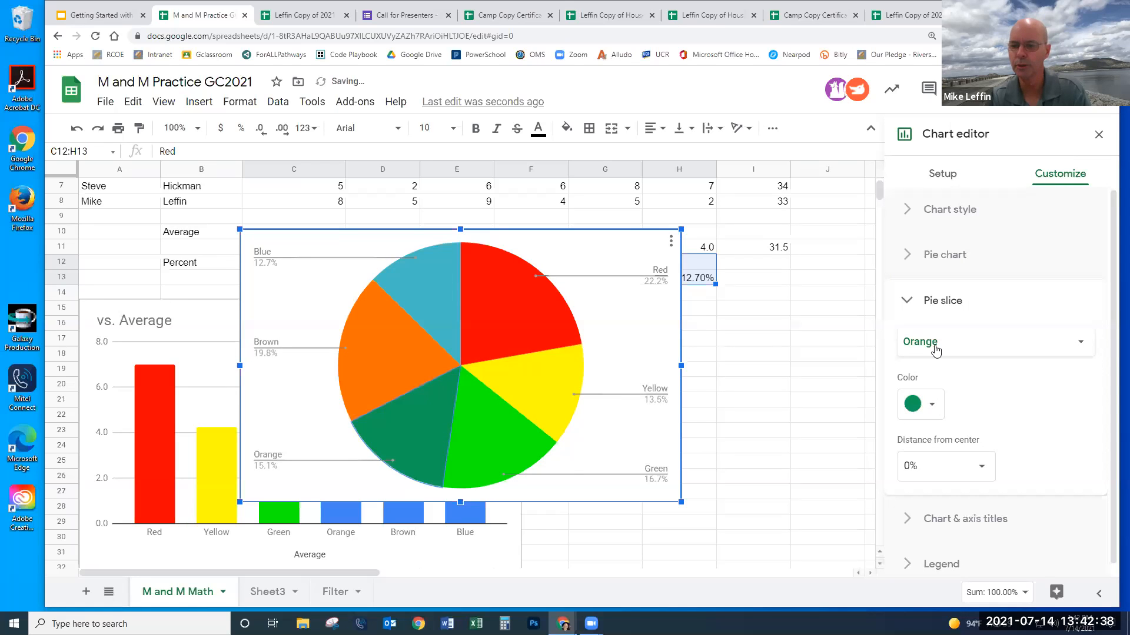
click(956, 339)
click(994, 345)
click(932, 408)
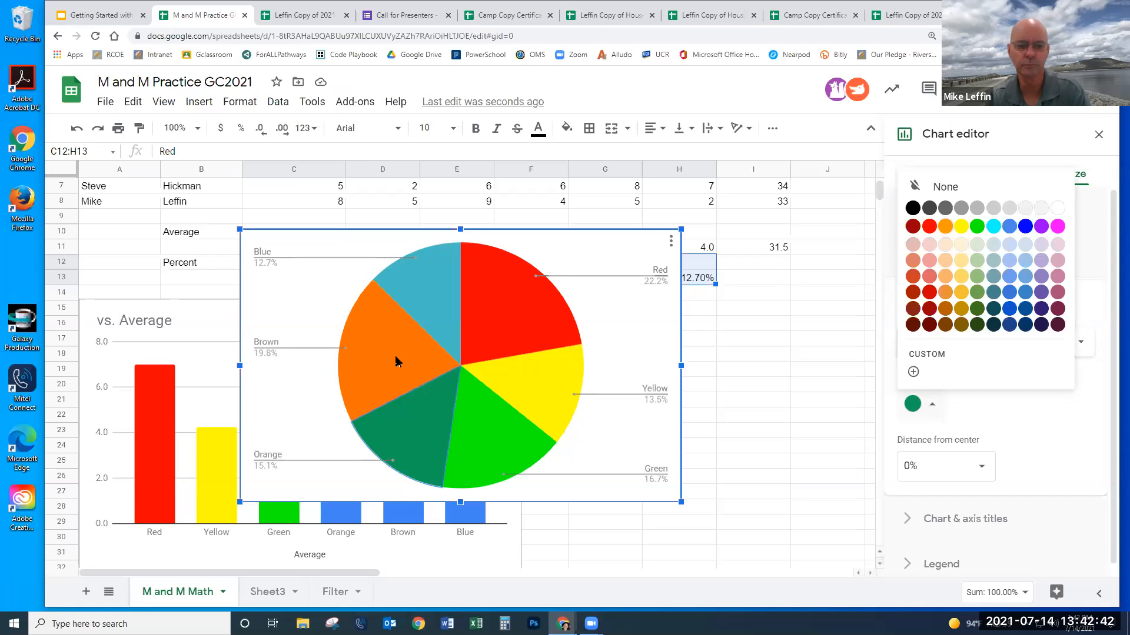
click(932, 409)
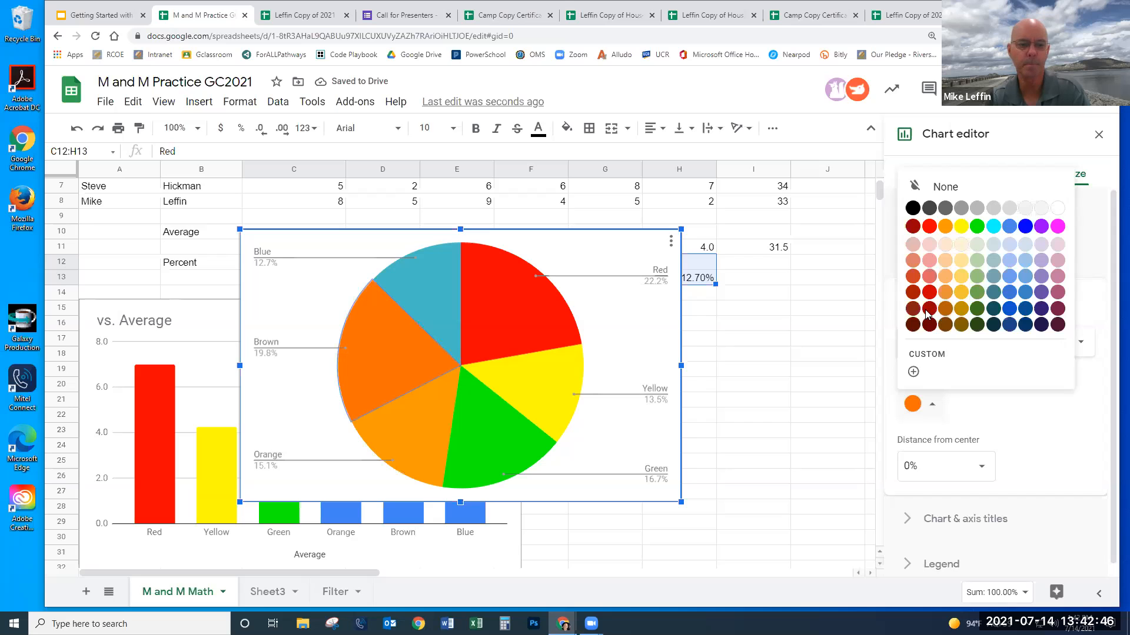
click(944, 308)
click(421, 292)
click(927, 404)
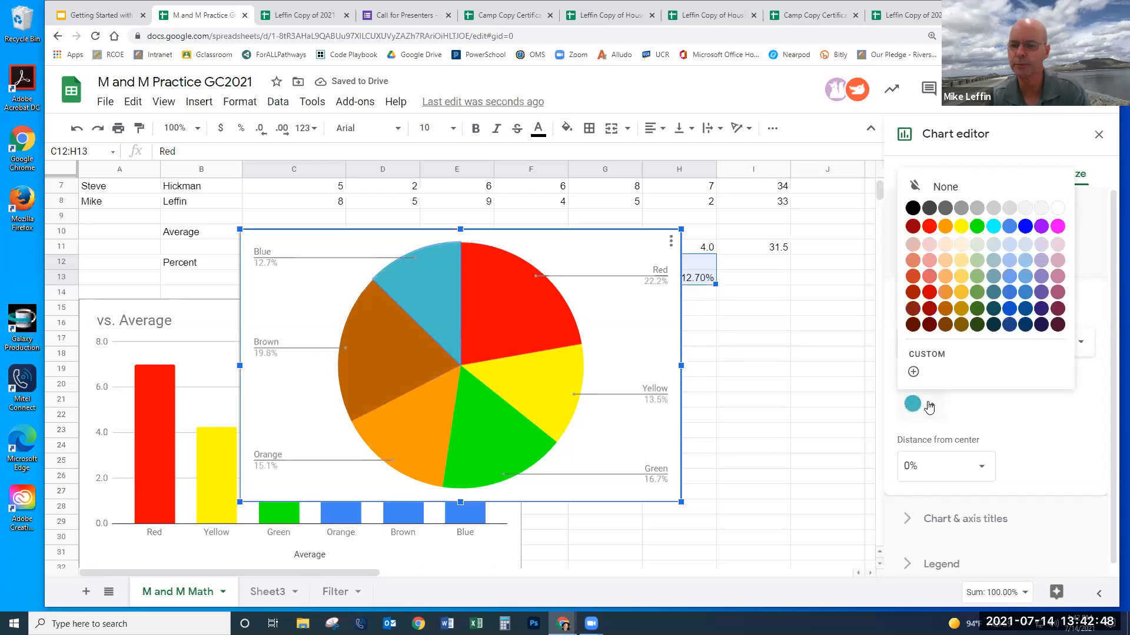
click(1024, 226)
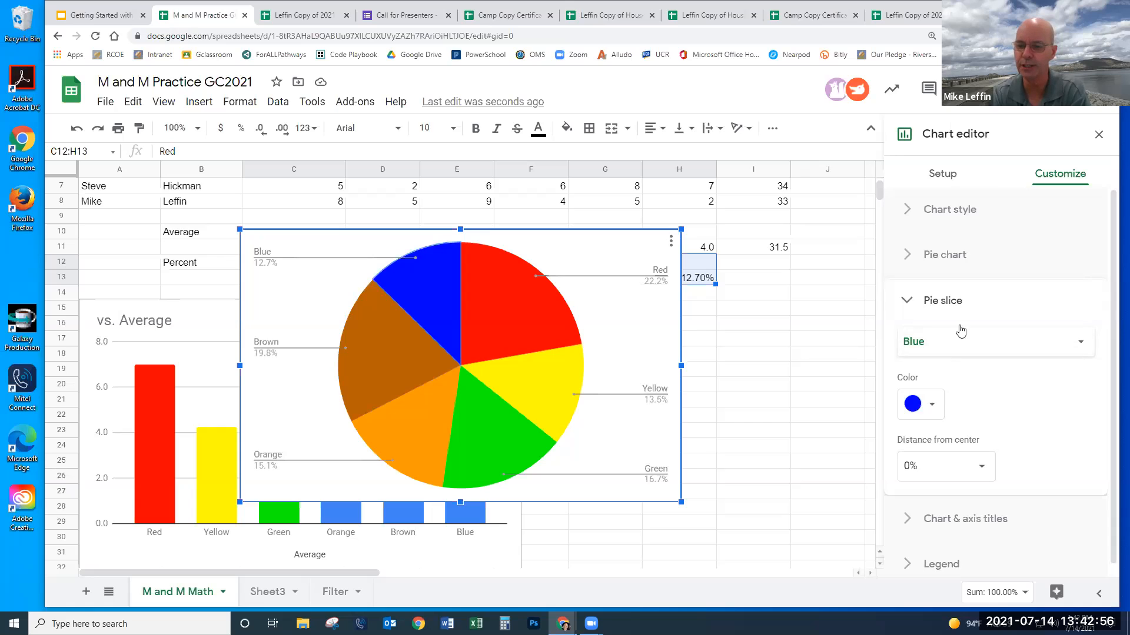
click(1097, 135)
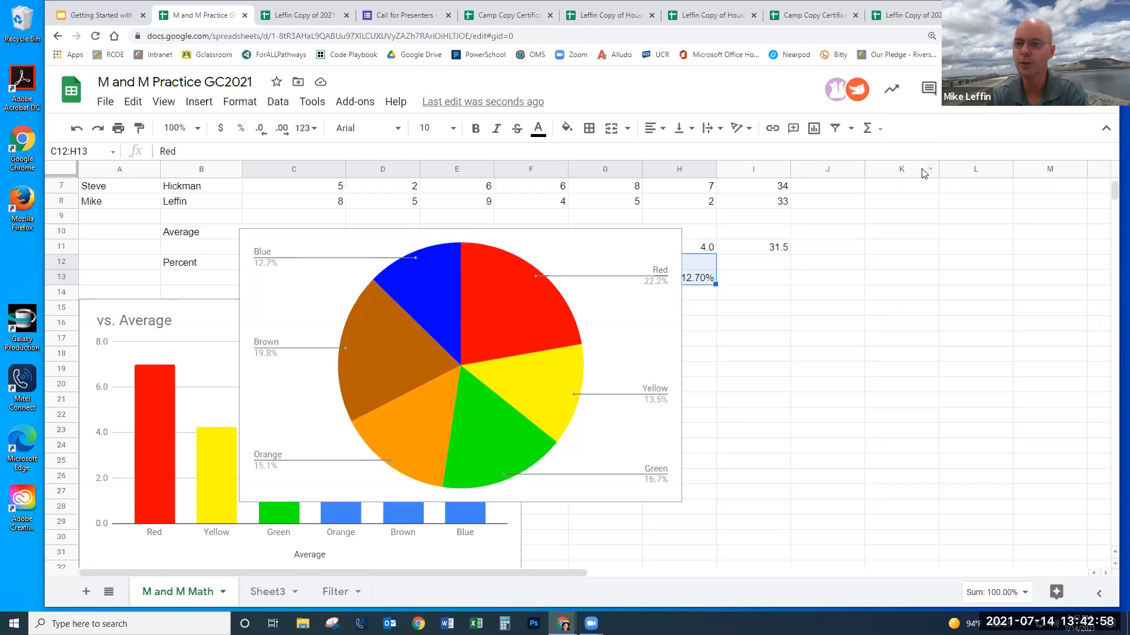
click(639, 246)
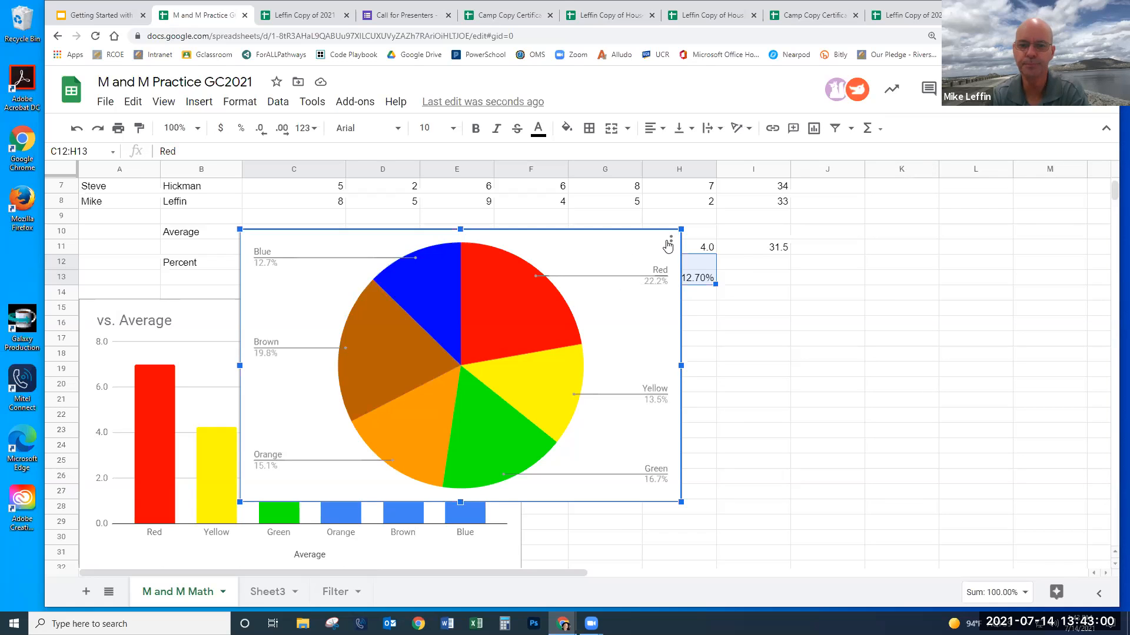
double_click(624, 248)
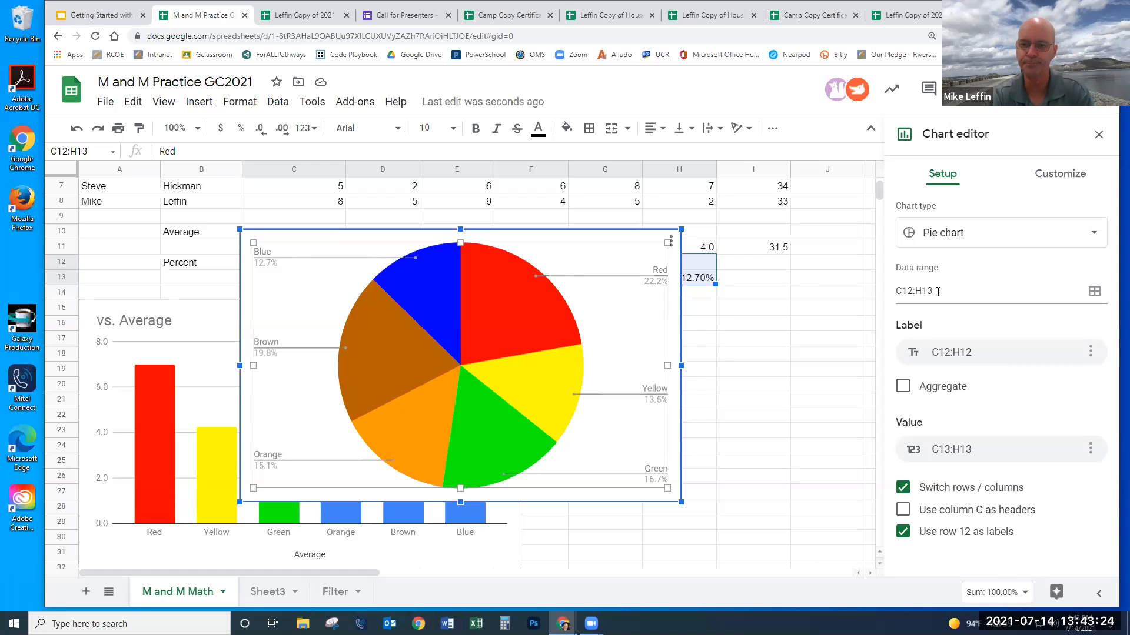
click(1060, 173)
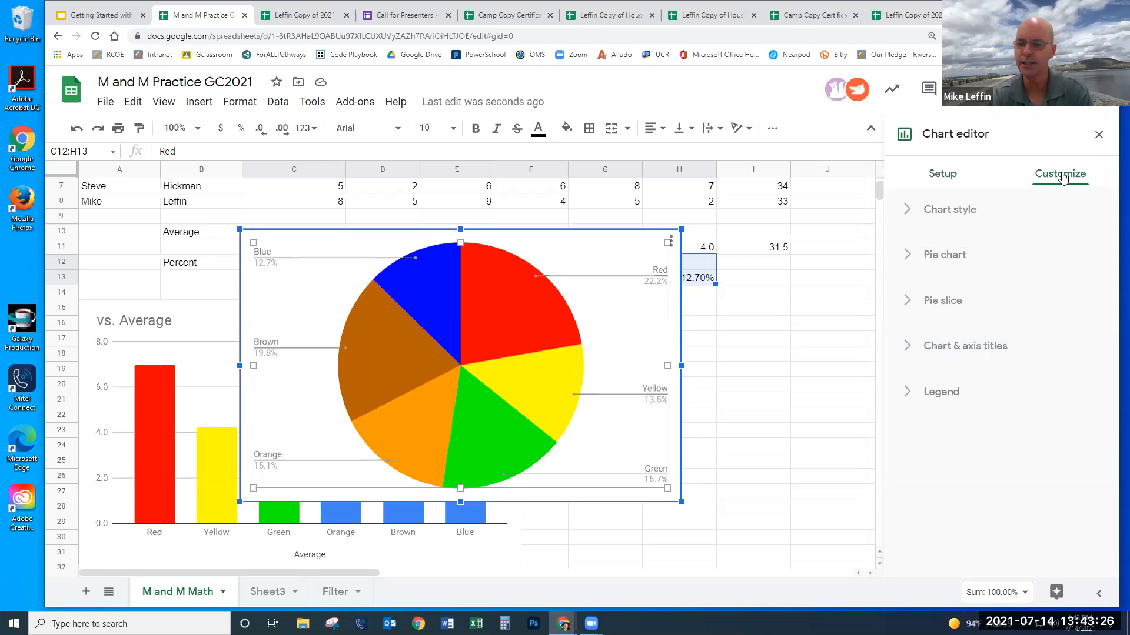
click(913, 392)
click(974, 310)
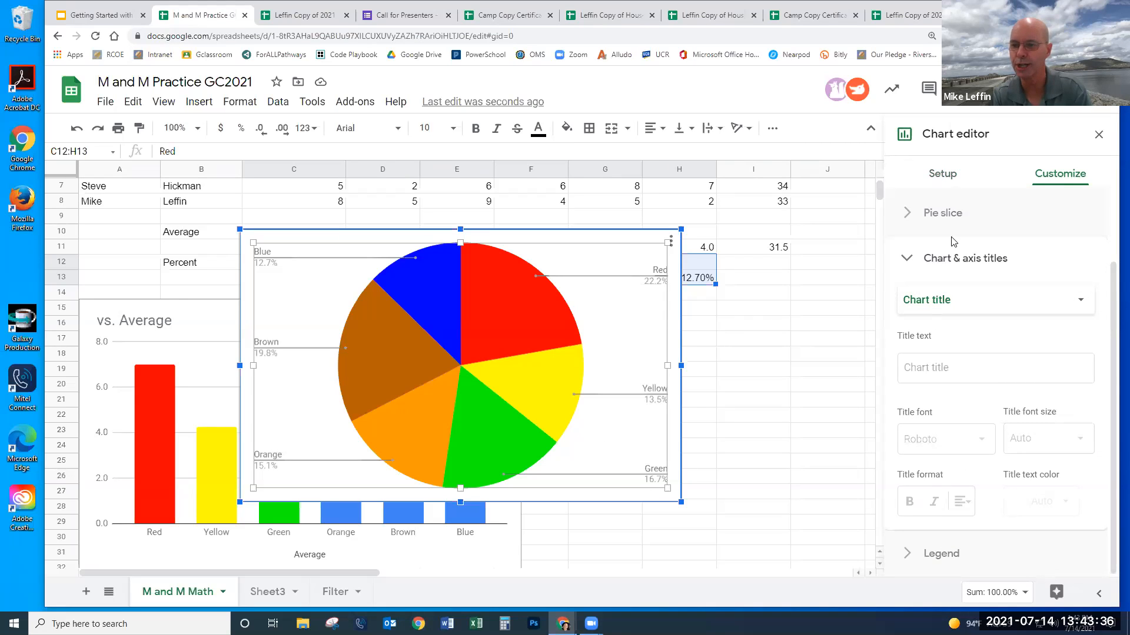
click(1099, 137)
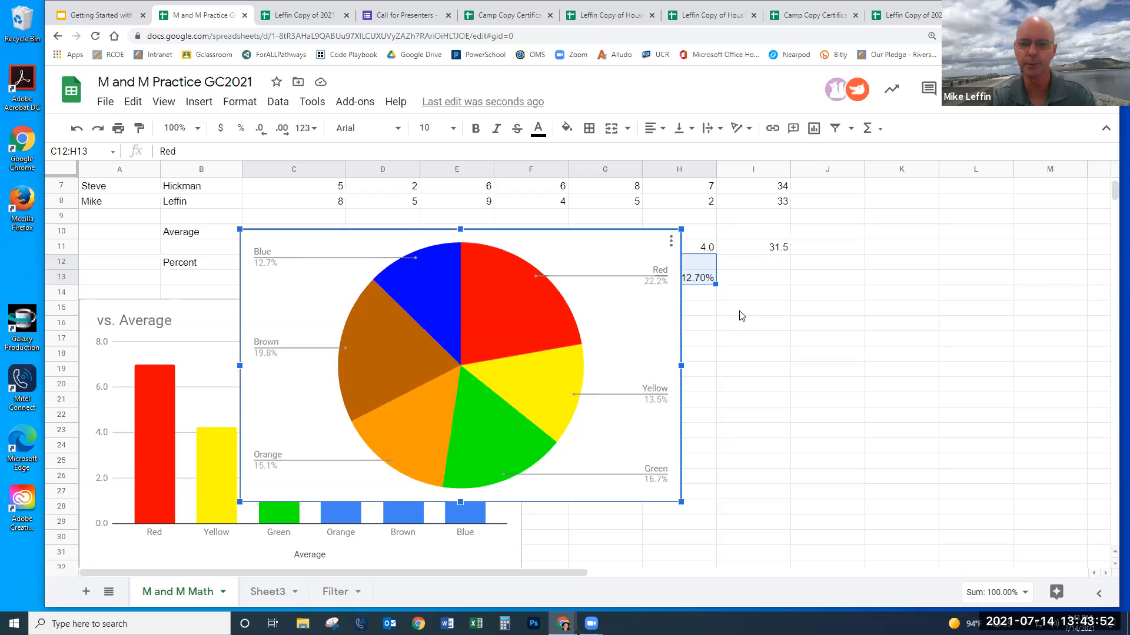
click(721, 308)
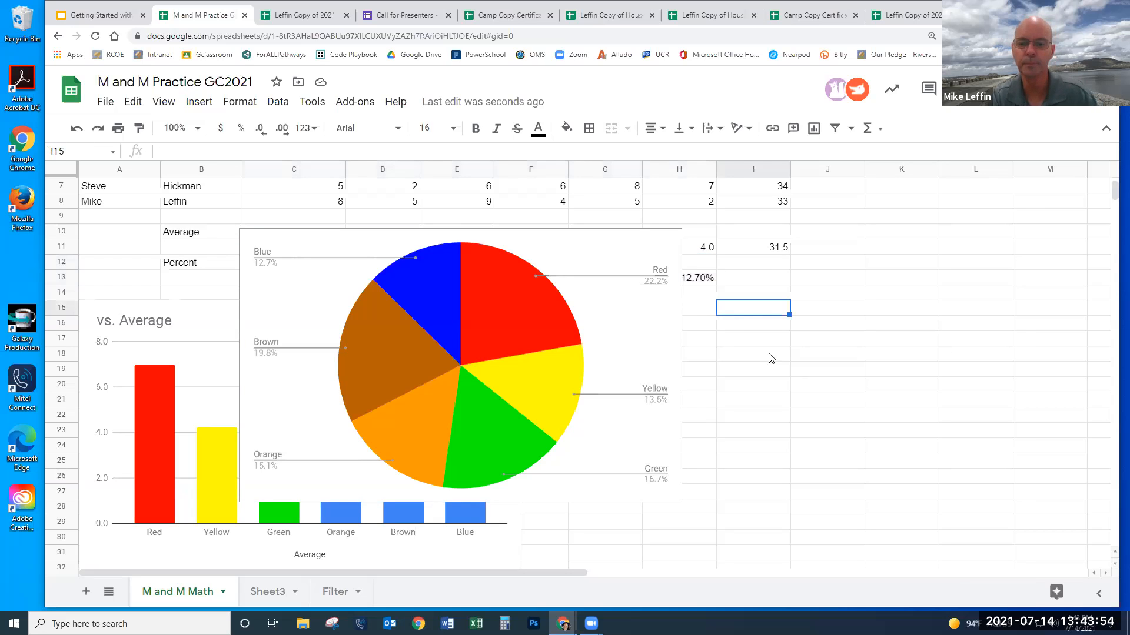
click(471, 292)
- Place the pie chart to the right of the Average chart, then go to the Filter sheet
drag(286, 406, 582, 478)
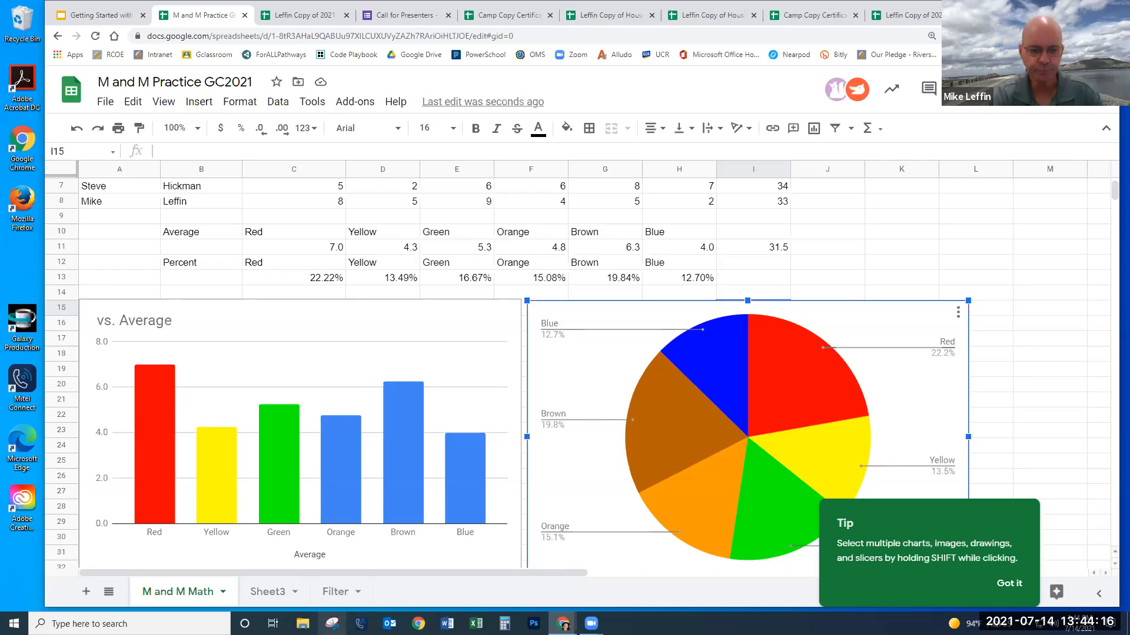
click(333, 591)
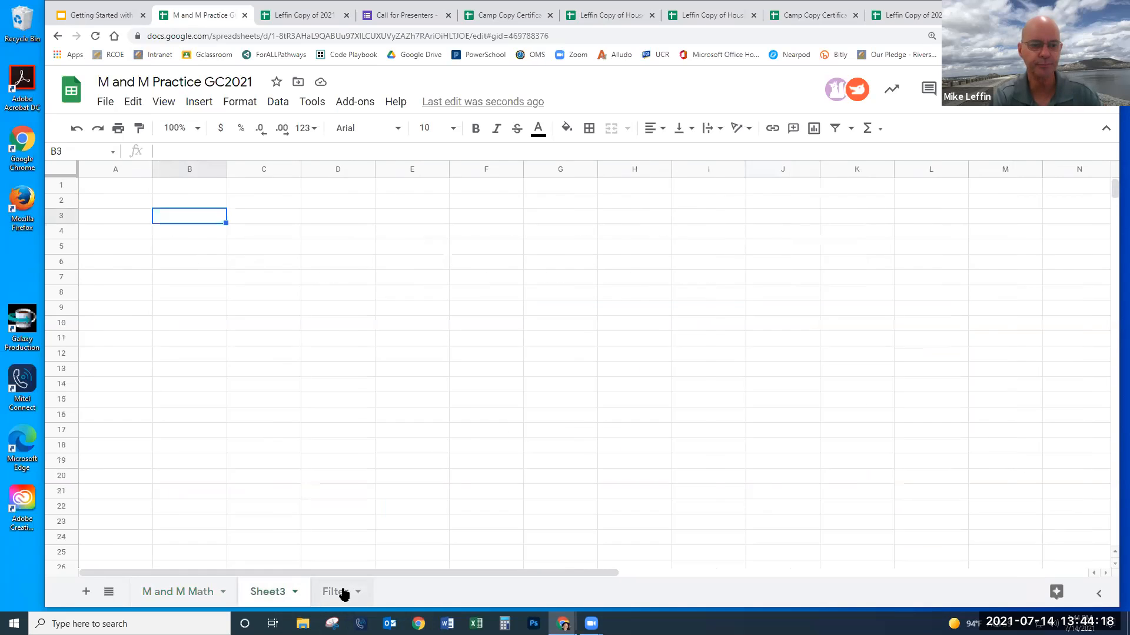
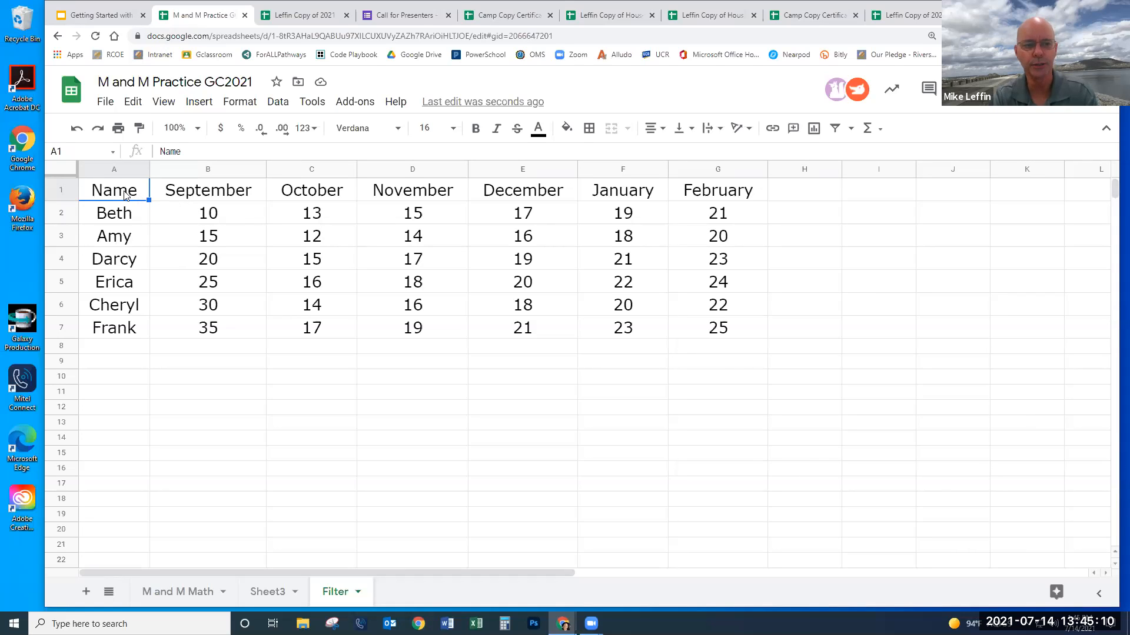
- Select the header row and turn on a filter covering the A1:G7 scores table
drag(121, 196, 726, 192)
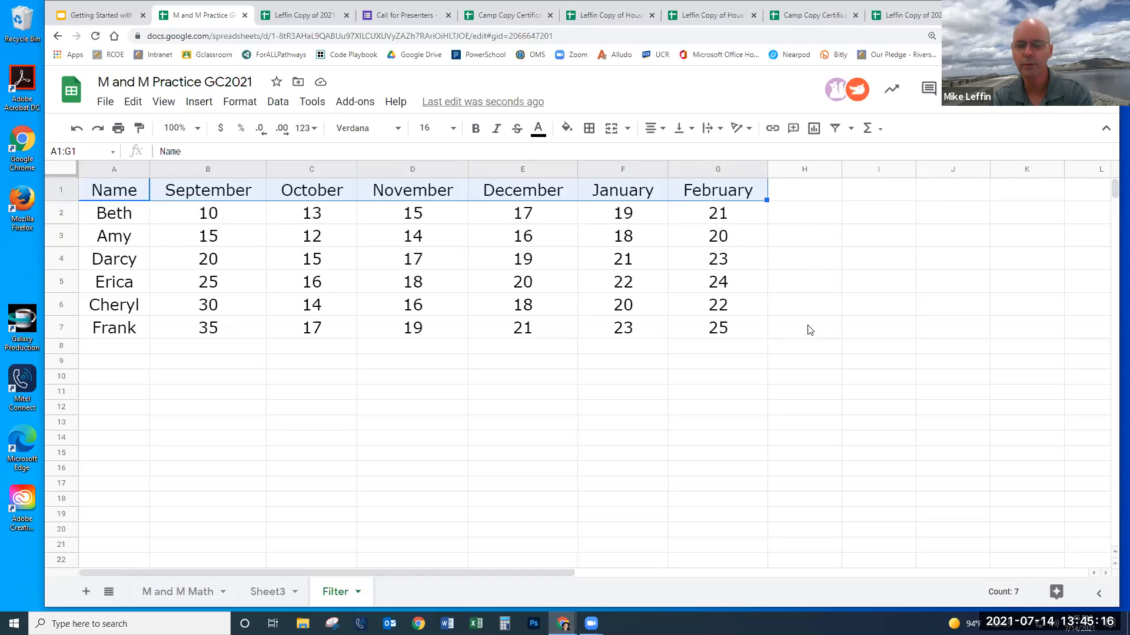
click(851, 129)
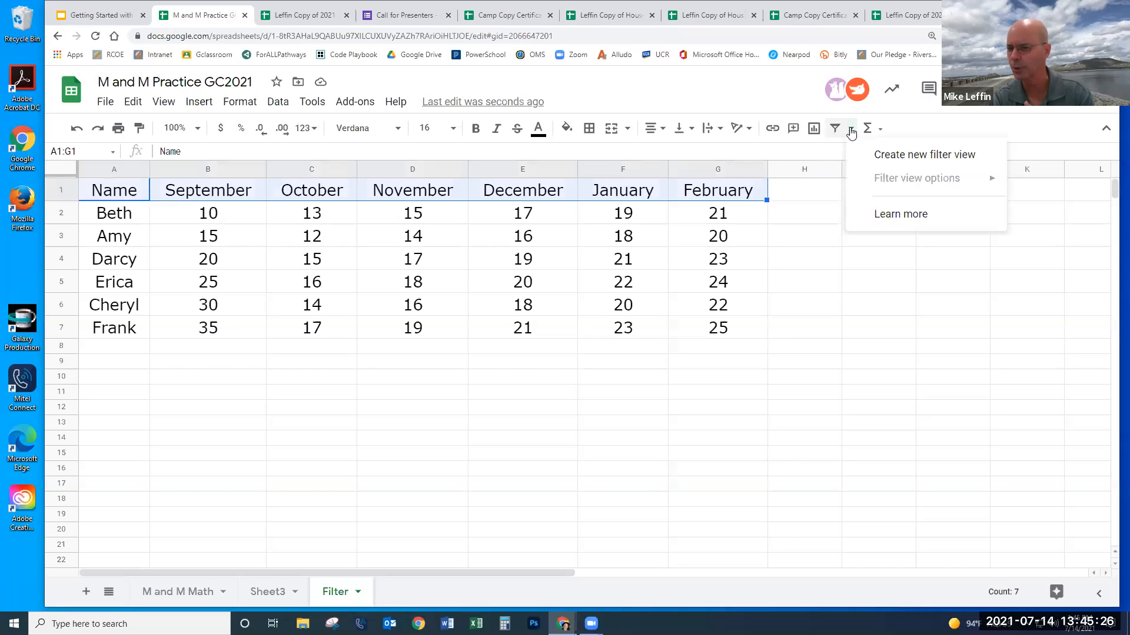
click(907, 130)
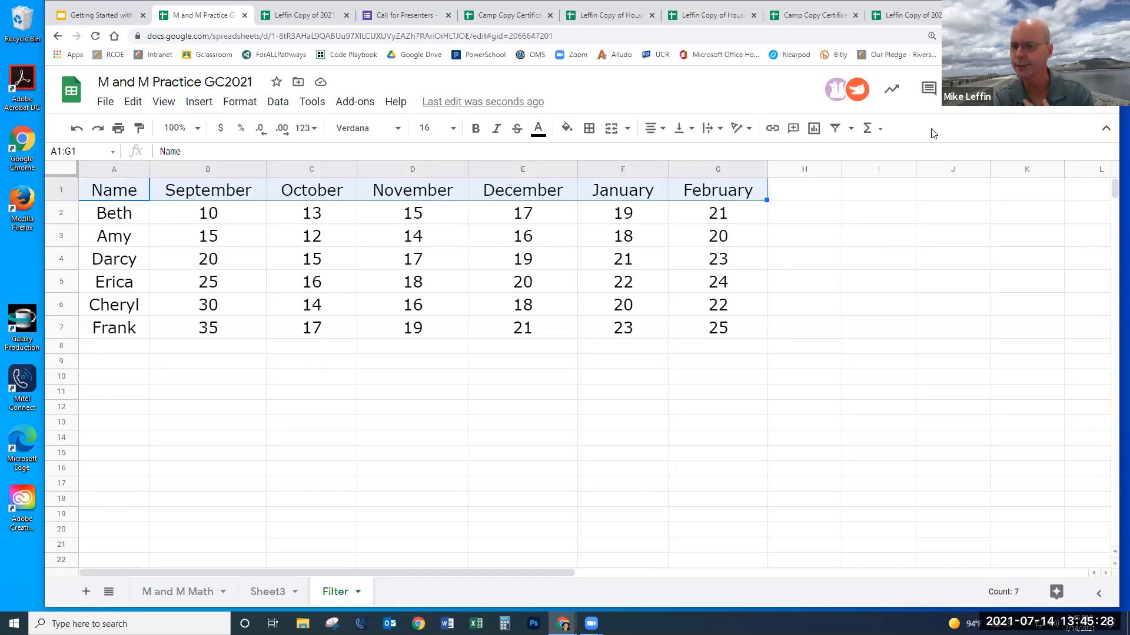
click(835, 129)
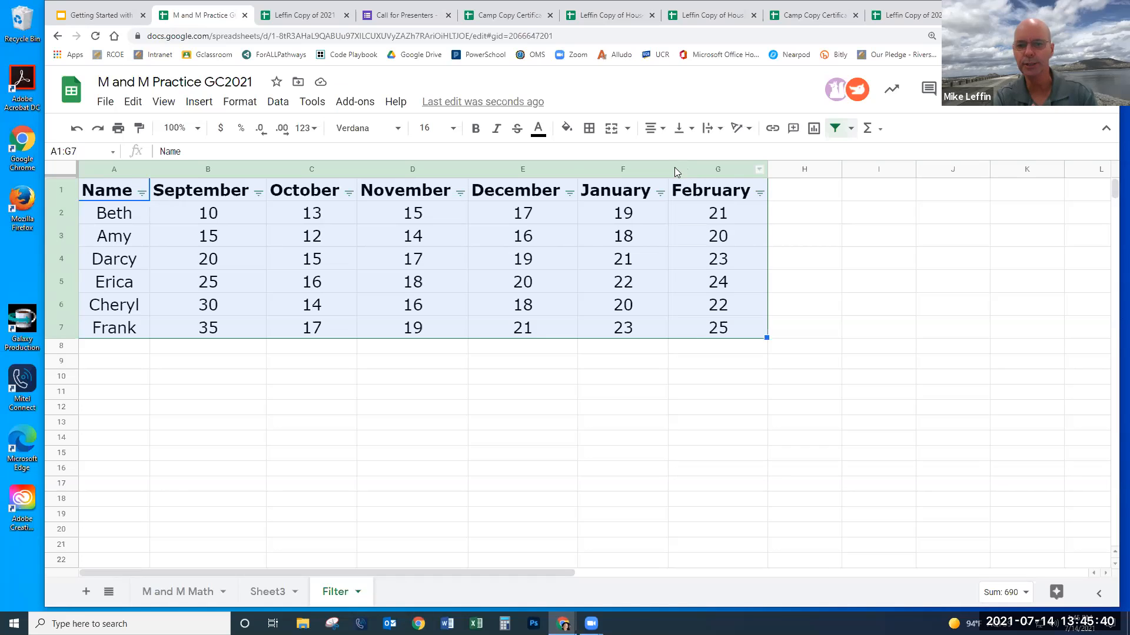
drag(667, 169, 540, 168)
drag(469, 170, 444, 169)
click(352, 170)
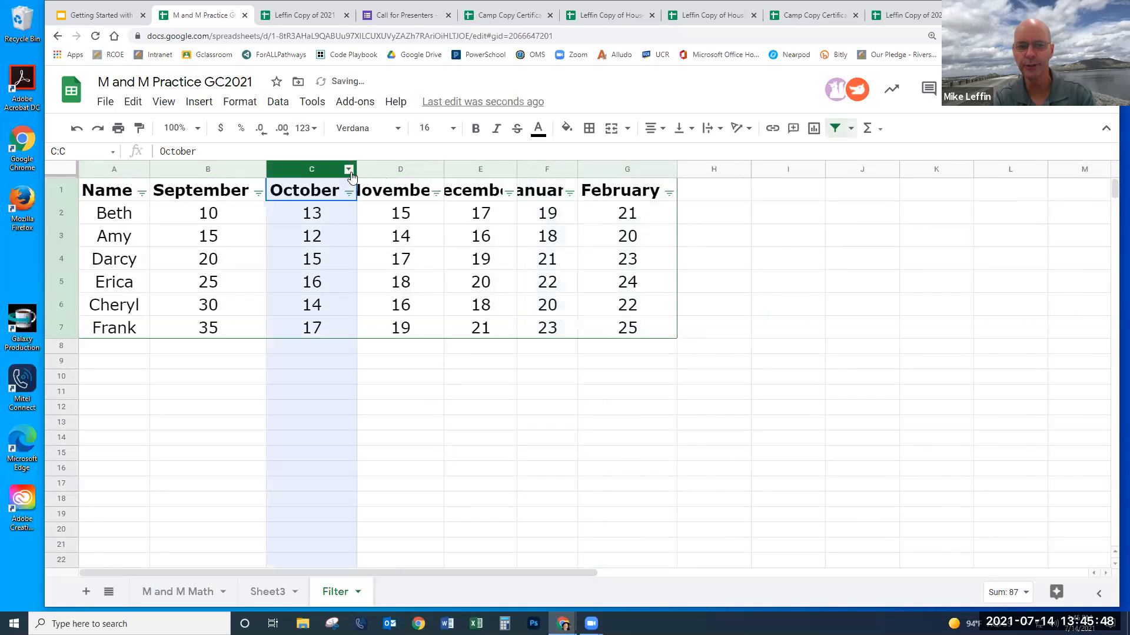
click(371, 169)
drag(120, 170, 627, 171)
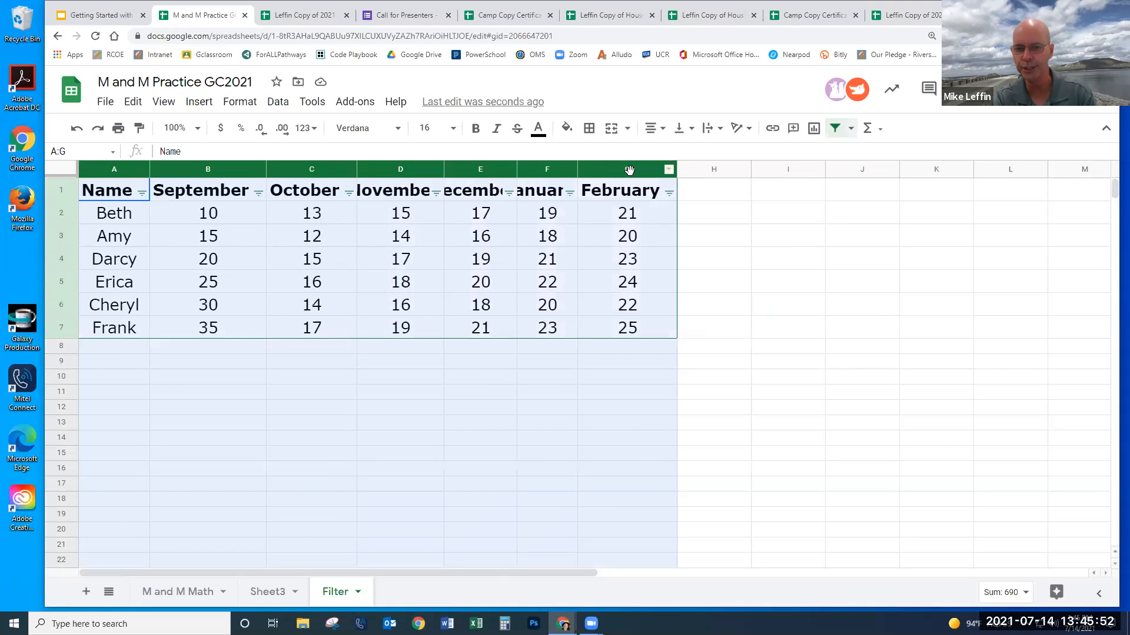
double_click(577, 177)
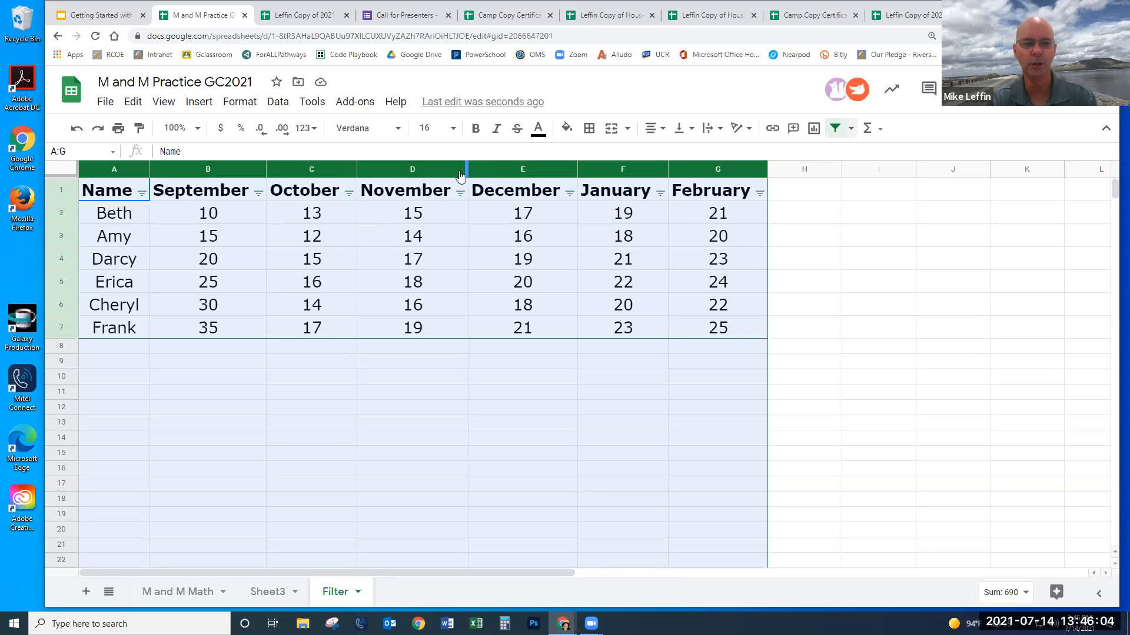
drag(466, 169, 457, 169)
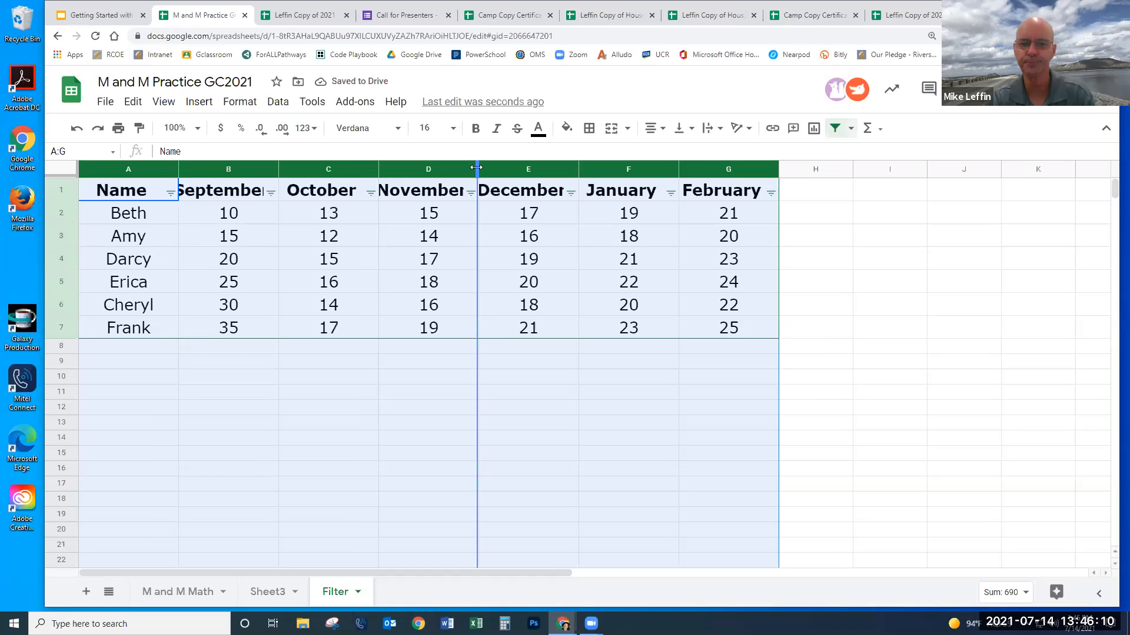
double_click(478, 169)
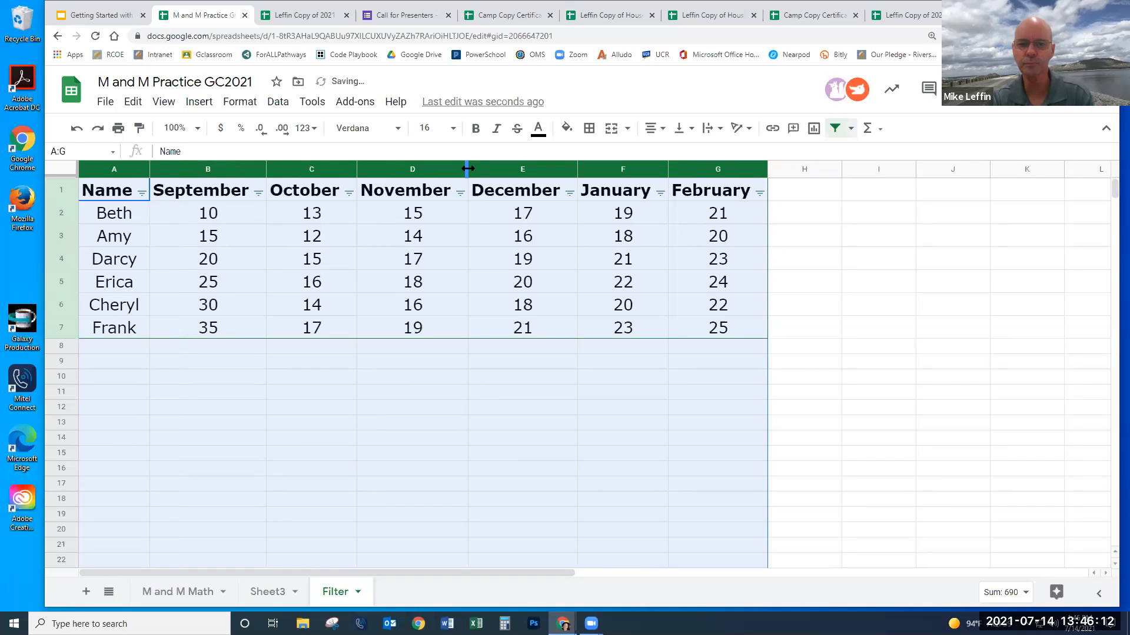
click(593, 377)
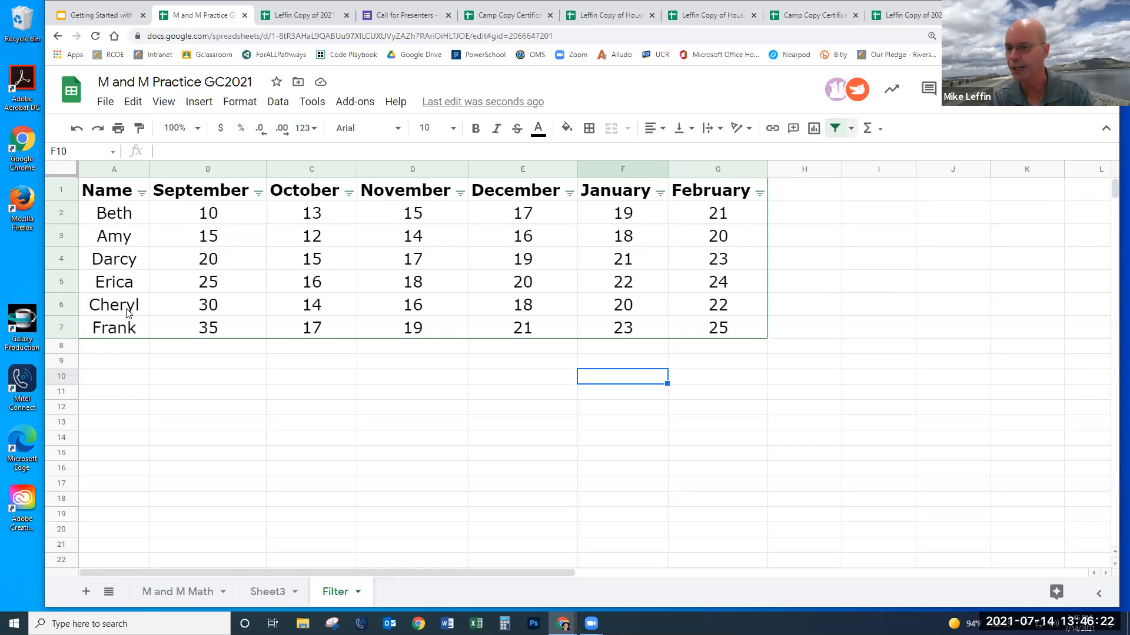
- Sort the rows by Name A→Z, then November Z→A, then September A→Z
click(143, 193)
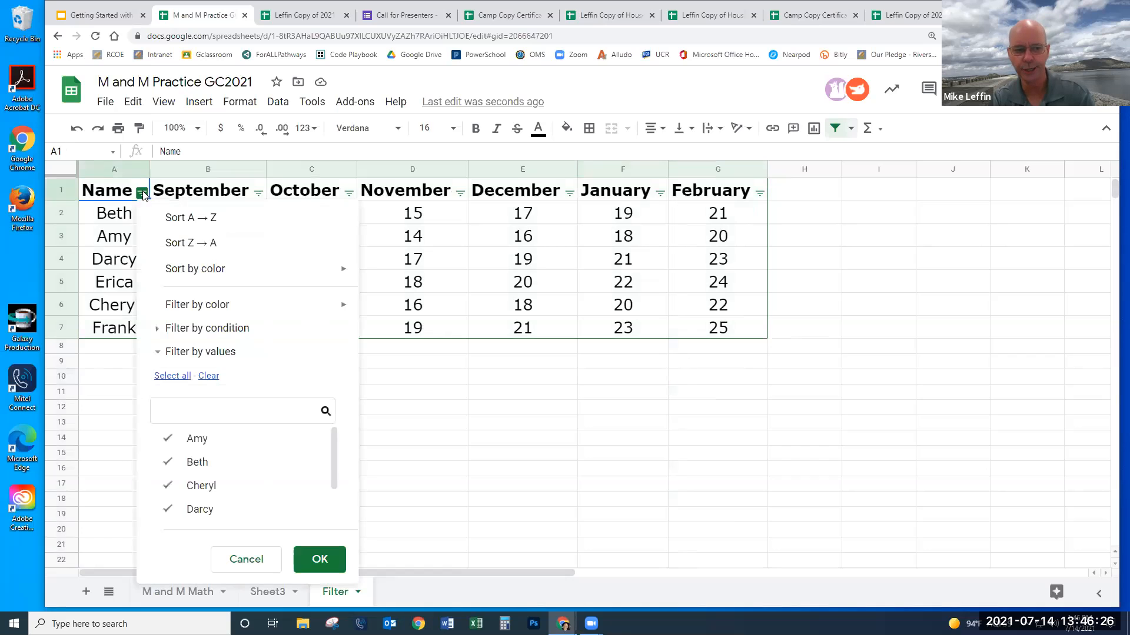
click(189, 221)
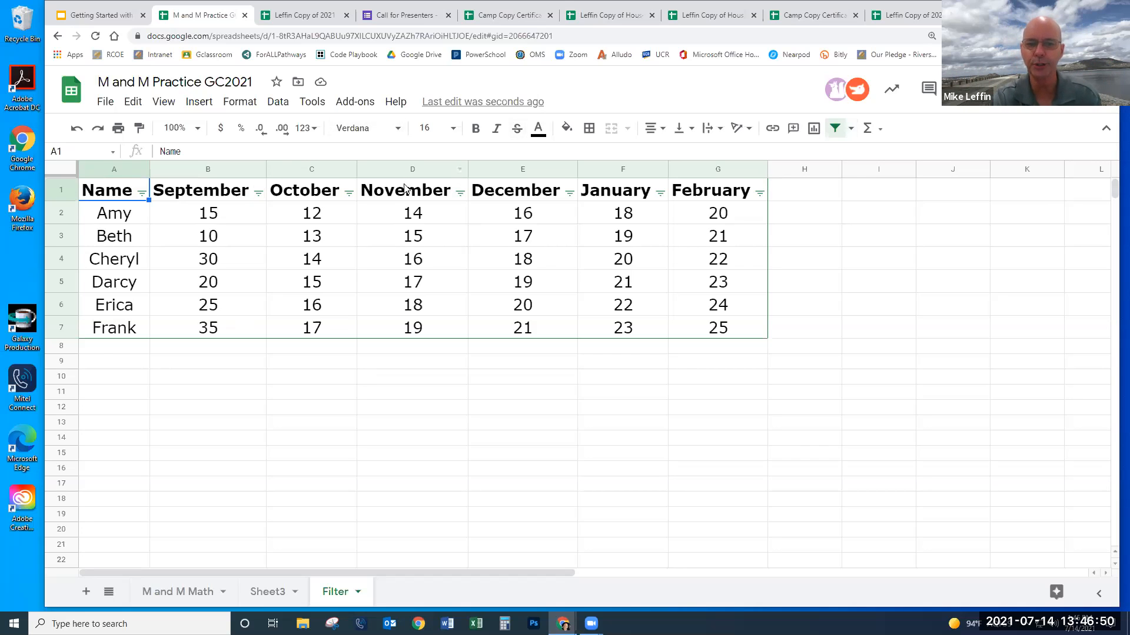
click(460, 193)
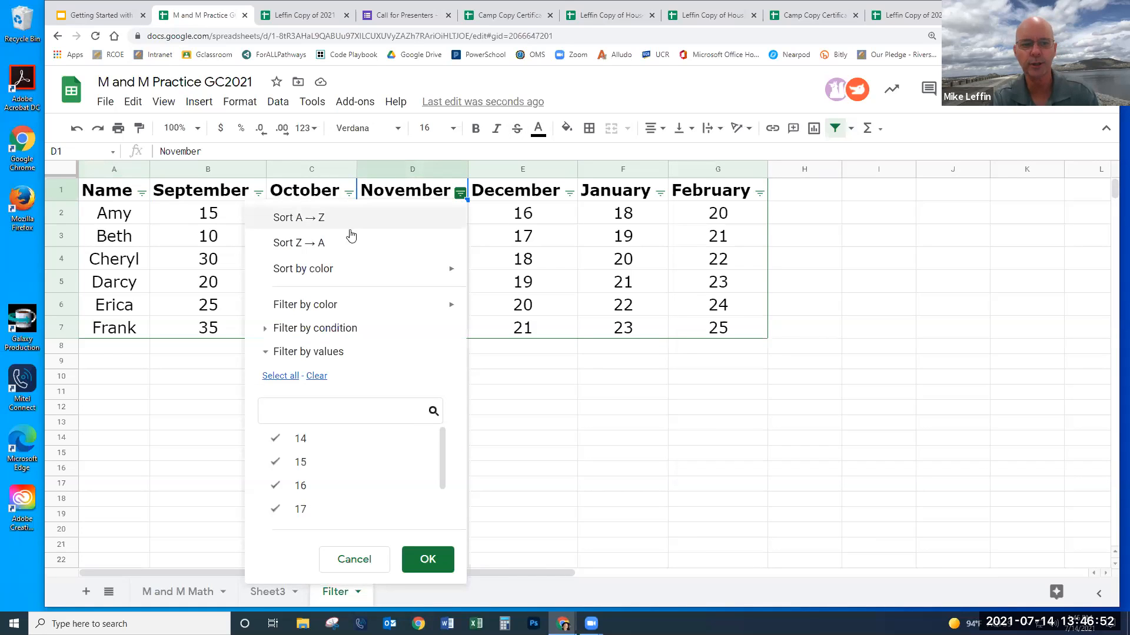
click(328, 247)
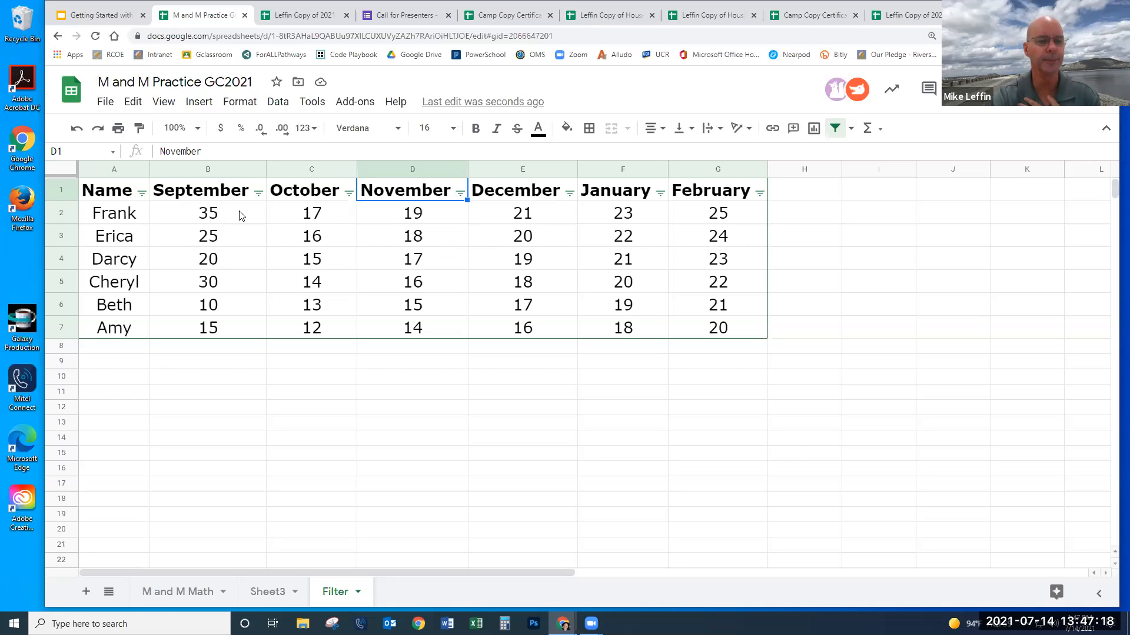
click(258, 193)
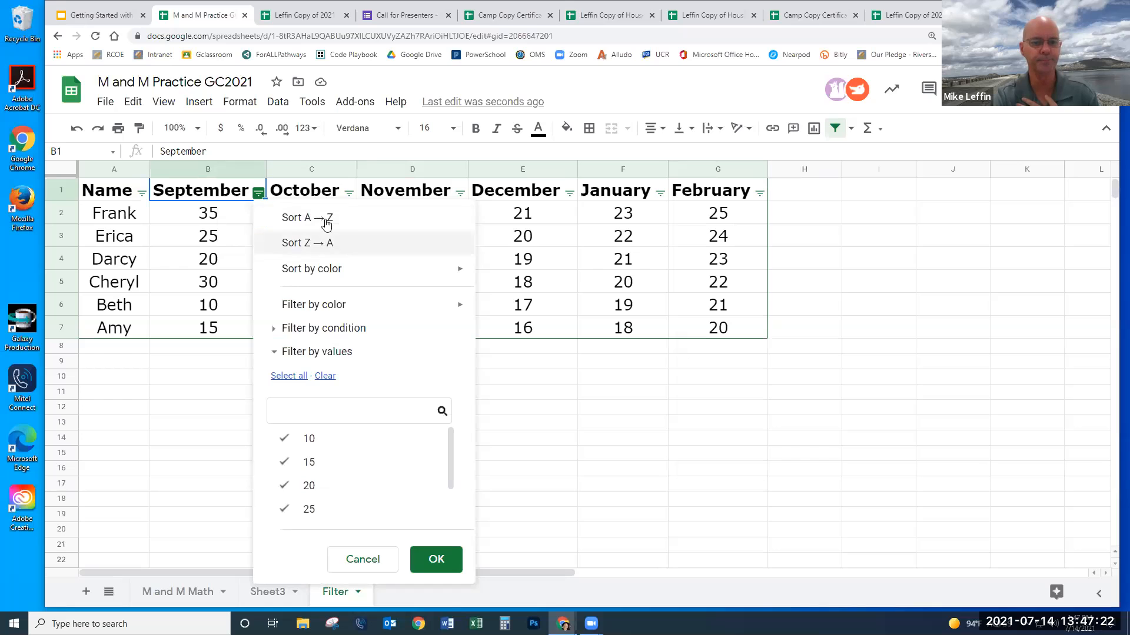
click(321, 219)
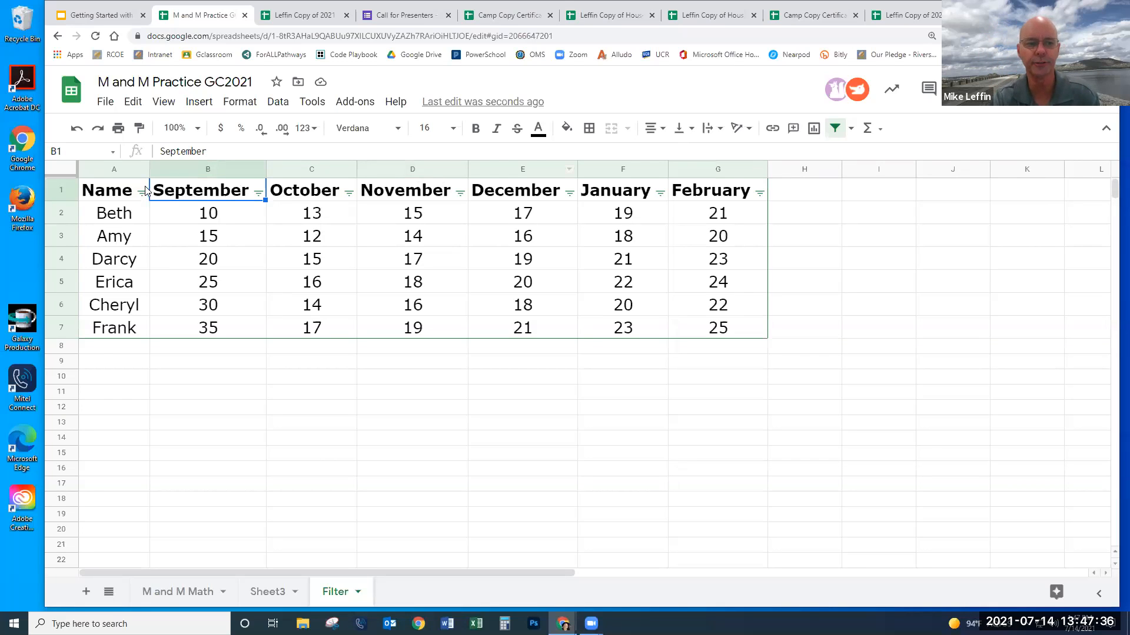
drag(117, 190, 717, 192)
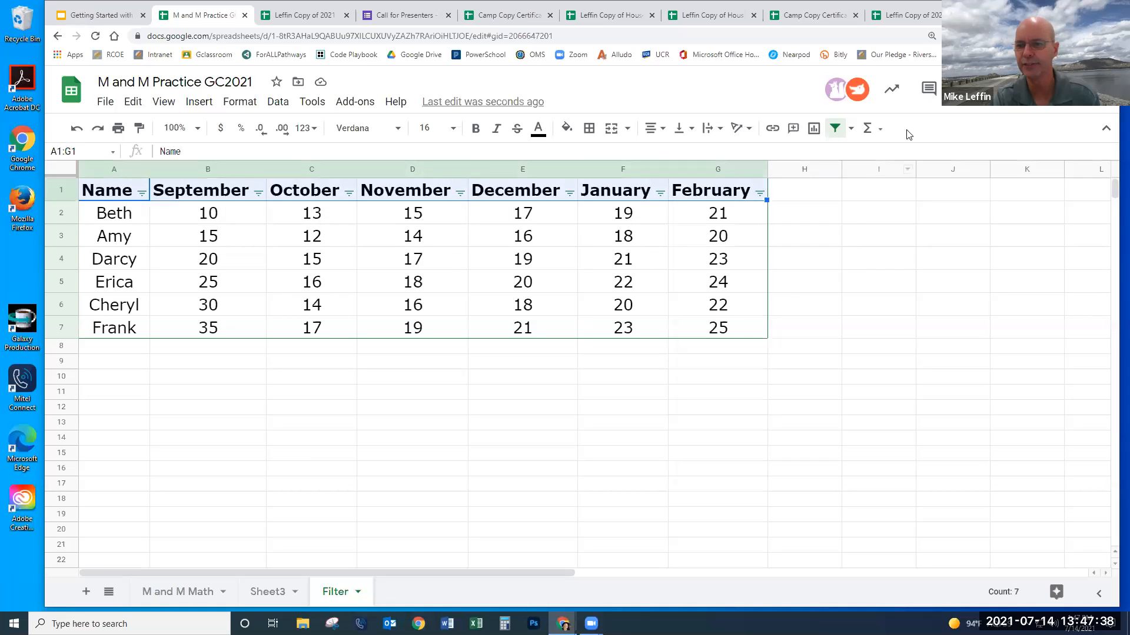
- Turn off the filter and label cell A8 'Average'
click(836, 129)
click(691, 379)
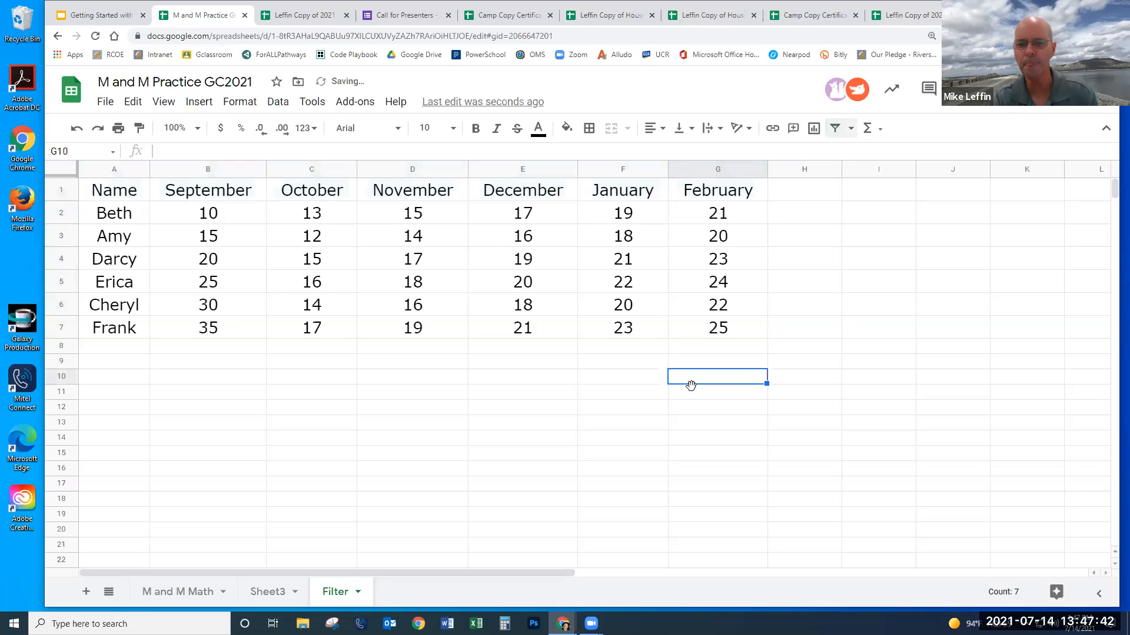
click(137, 351)
text(Average)
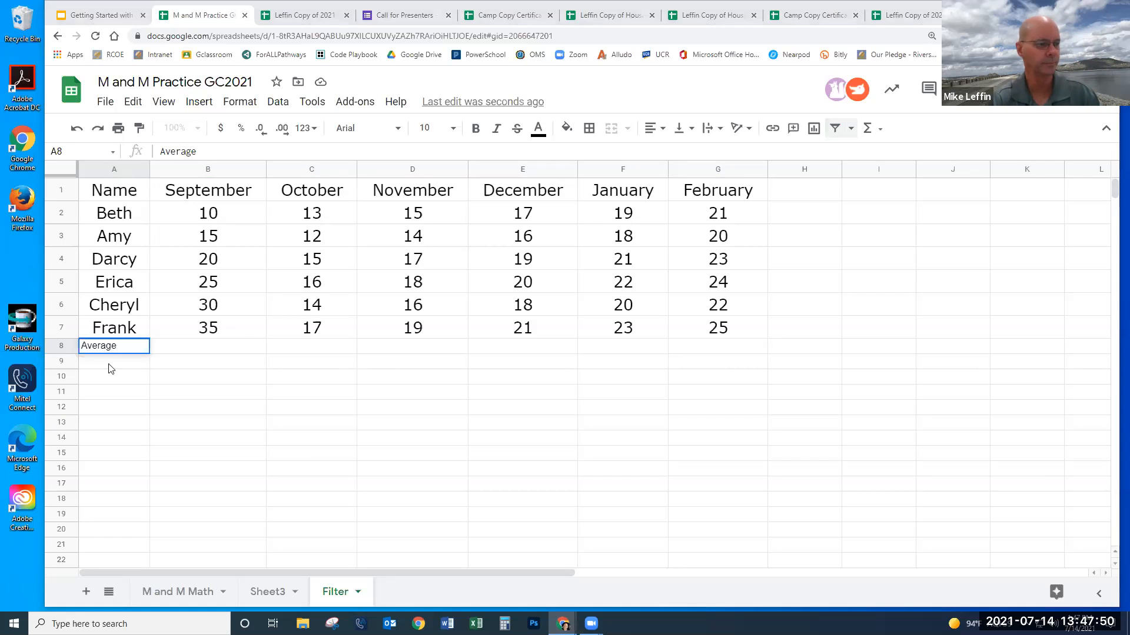
click(229, 348)
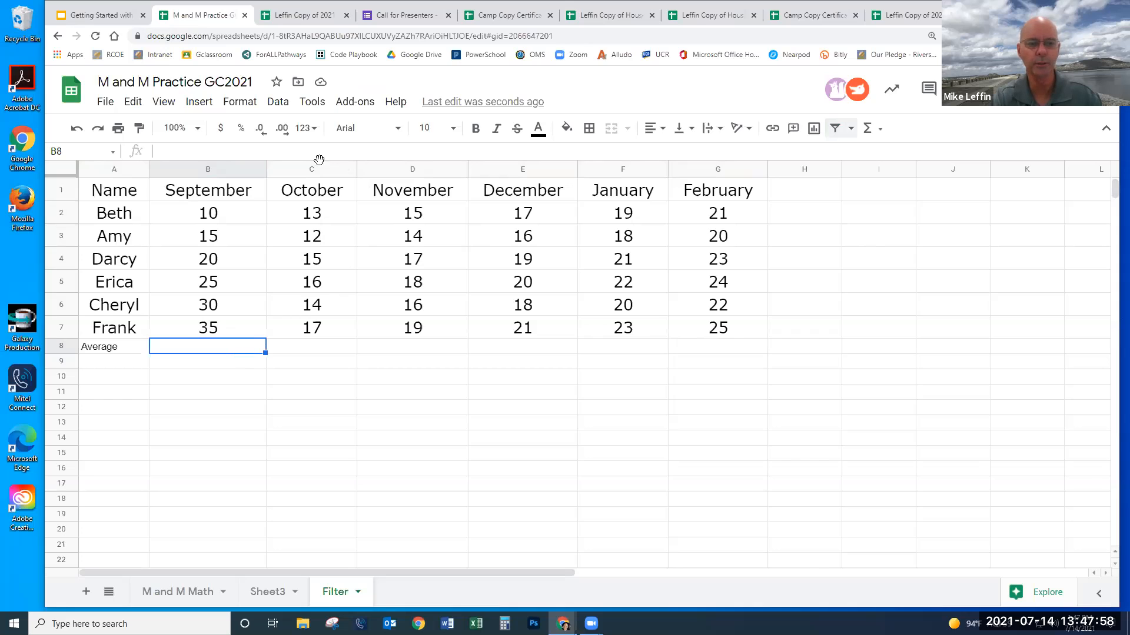
- Put =AVERAGE(B2:B7) in B8 and fill it across to G8
click(875, 130)
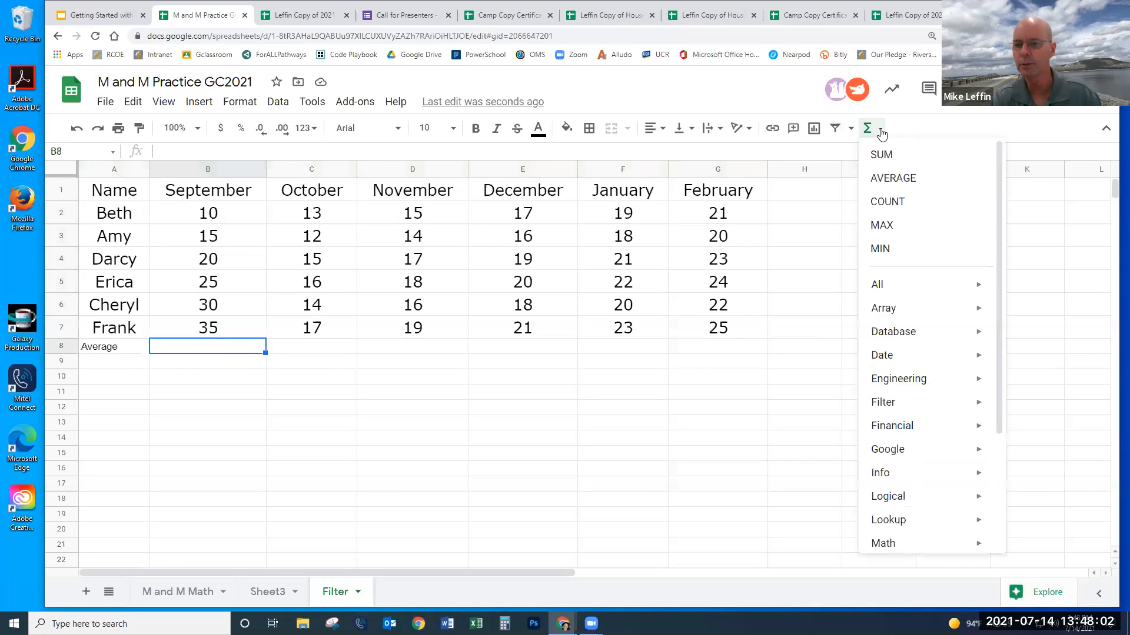
click(891, 179)
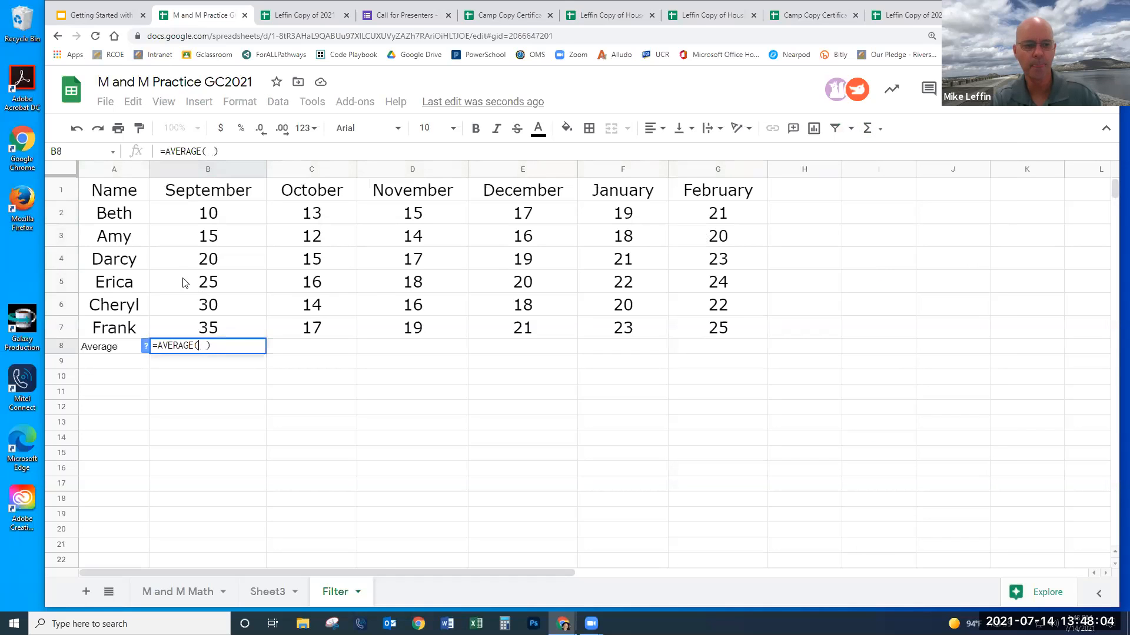
drag(225, 215, 234, 328)
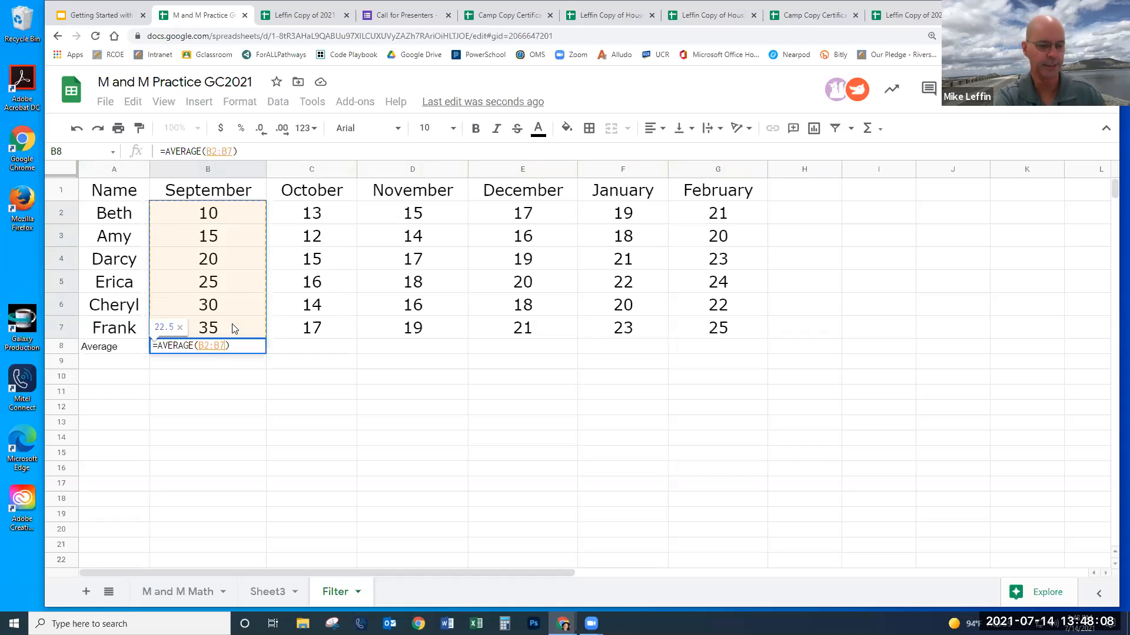
key(Return)
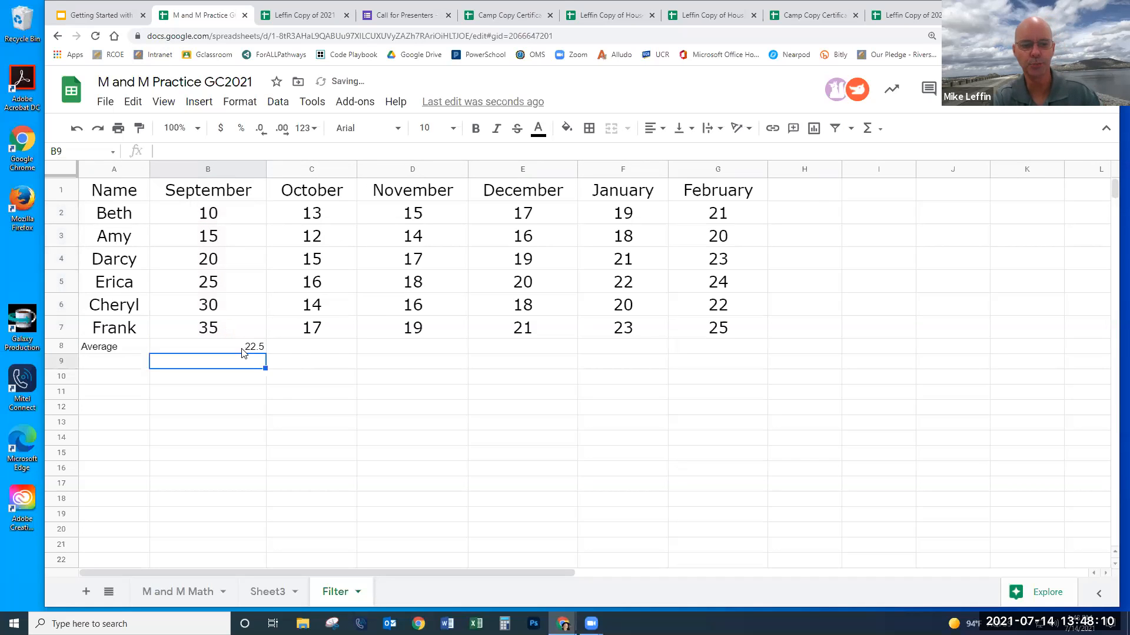
click(242, 351)
drag(673, 359, 703, 350)
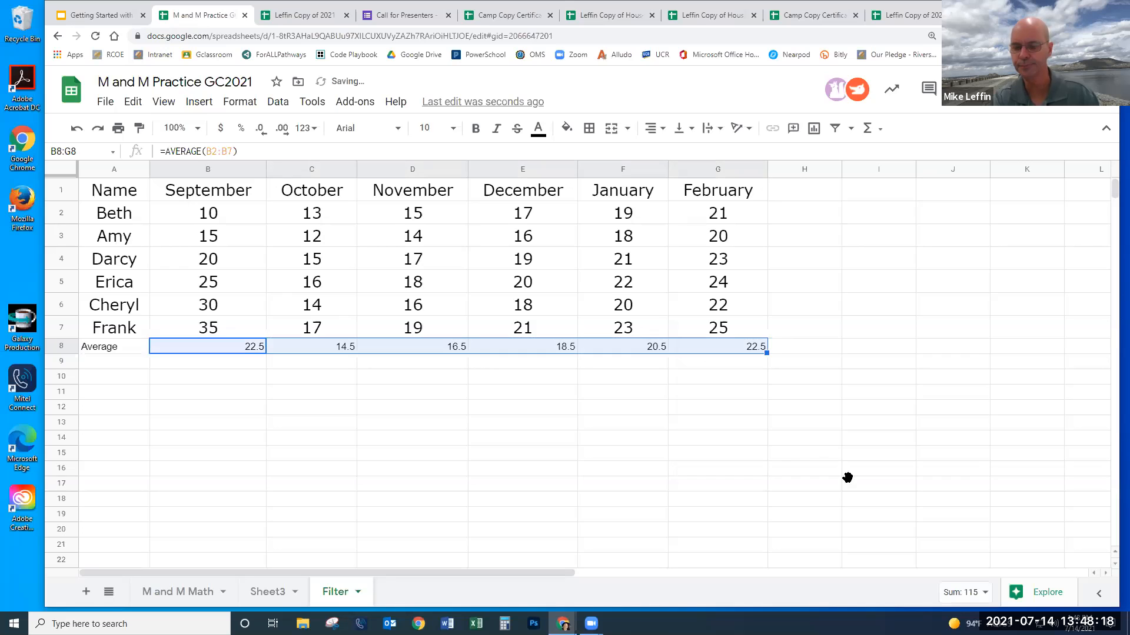
click(843, 484)
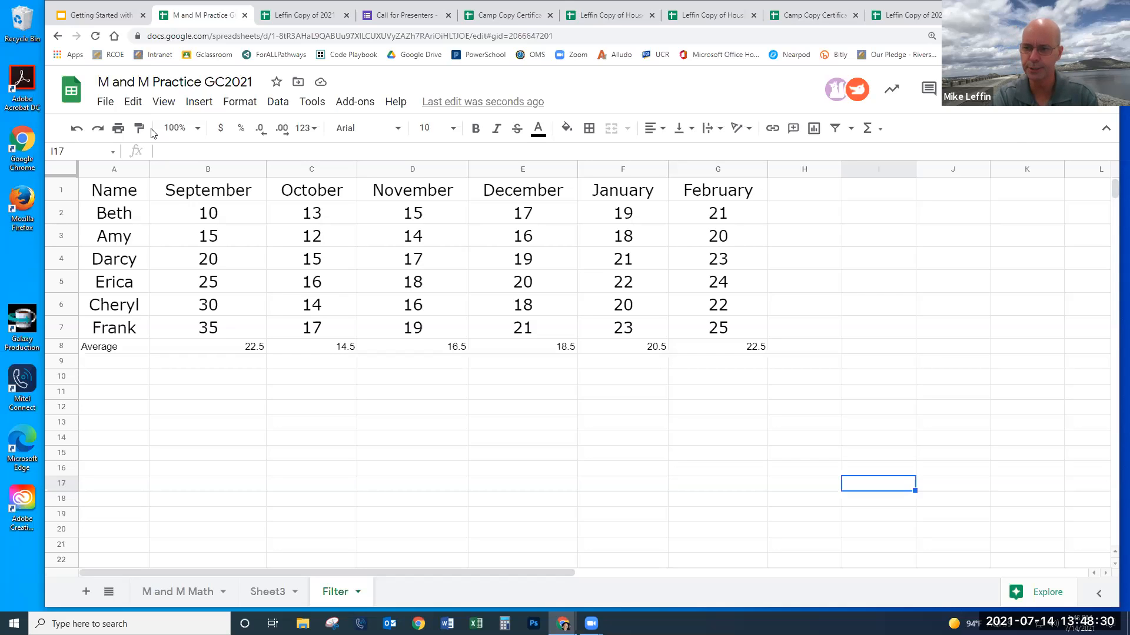
- Paint B7's Verdana 16 formatting onto the averages in B8 through G8
click(216, 330)
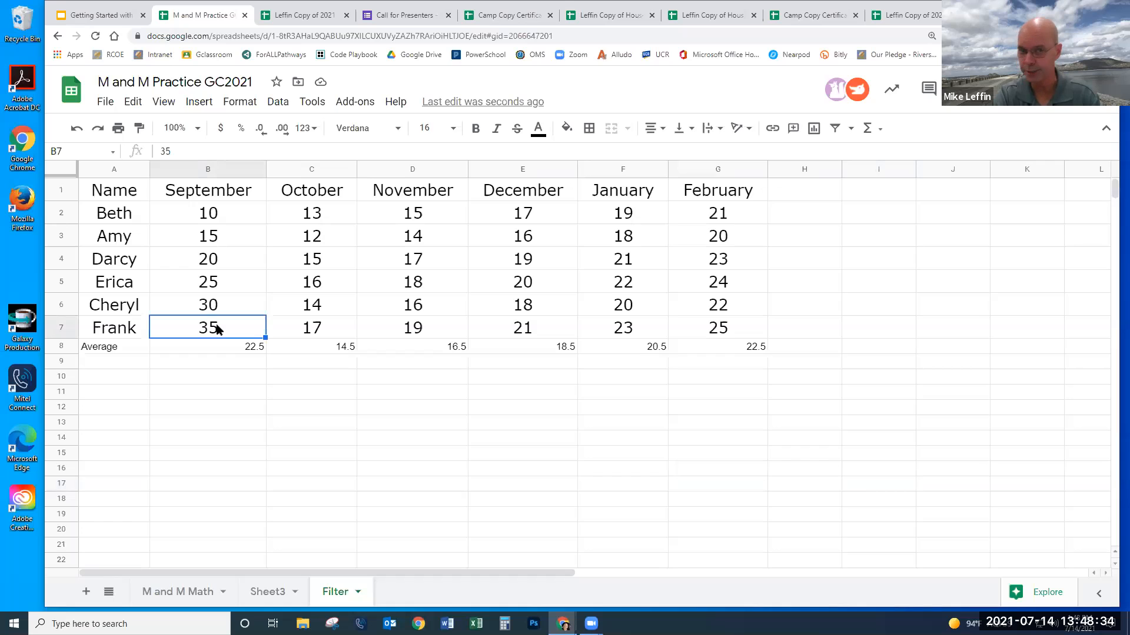
click(141, 133)
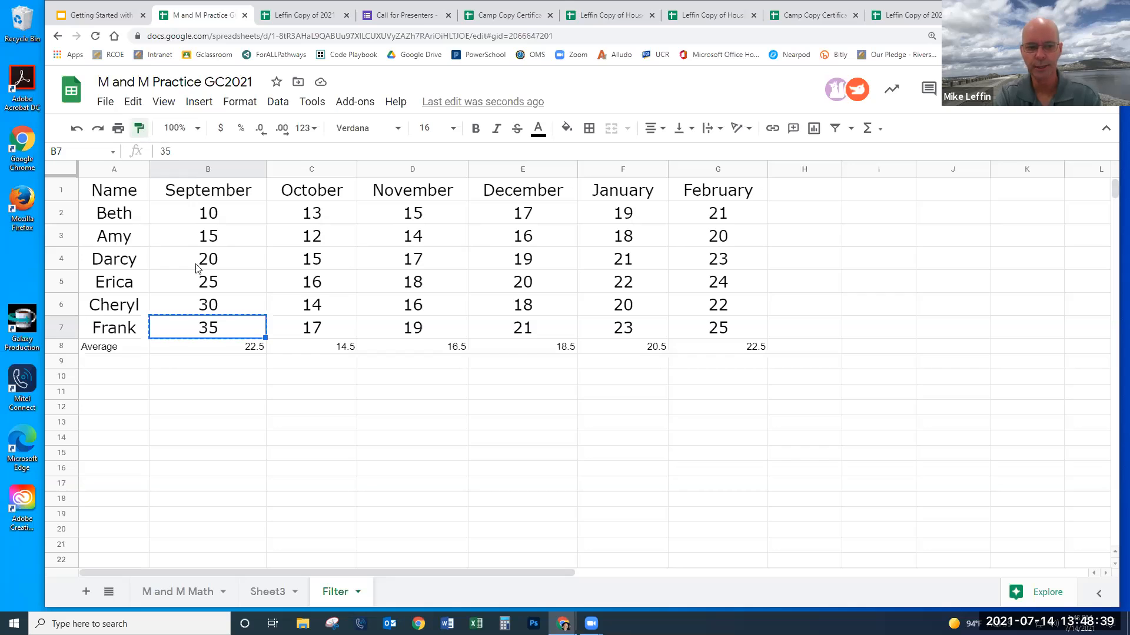
click(223, 351)
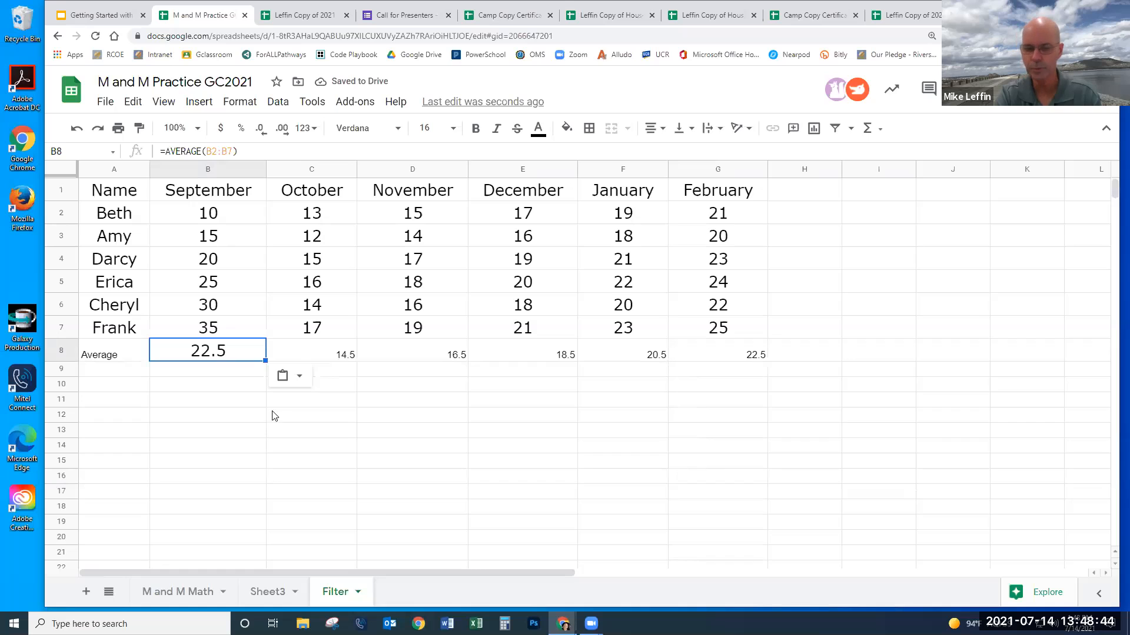
drag(206, 437, 207, 416)
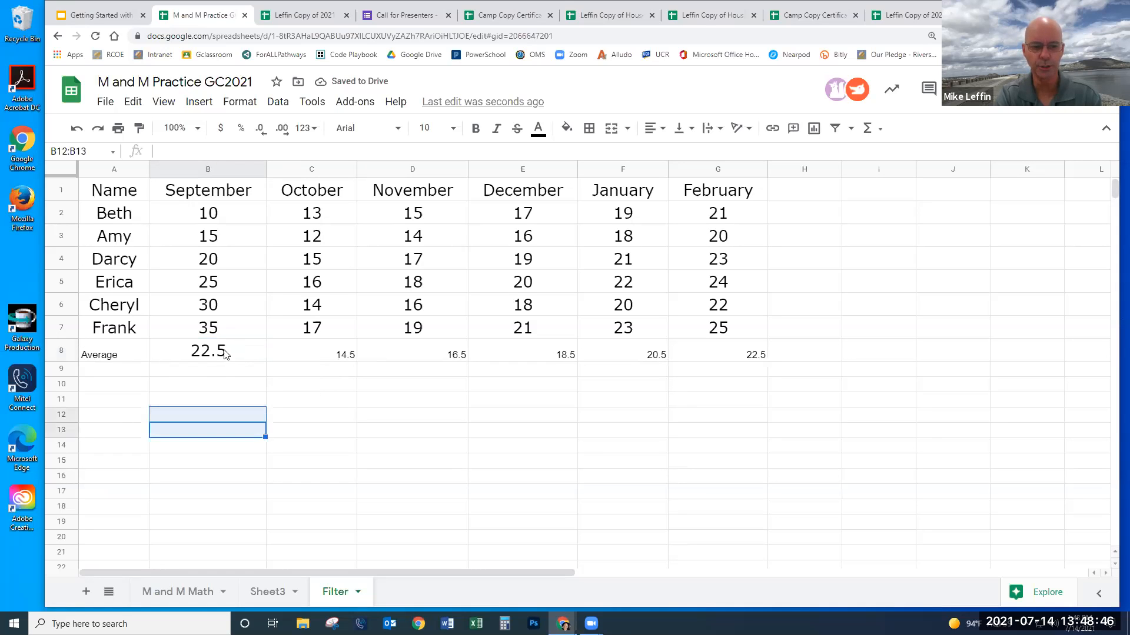
click(223, 335)
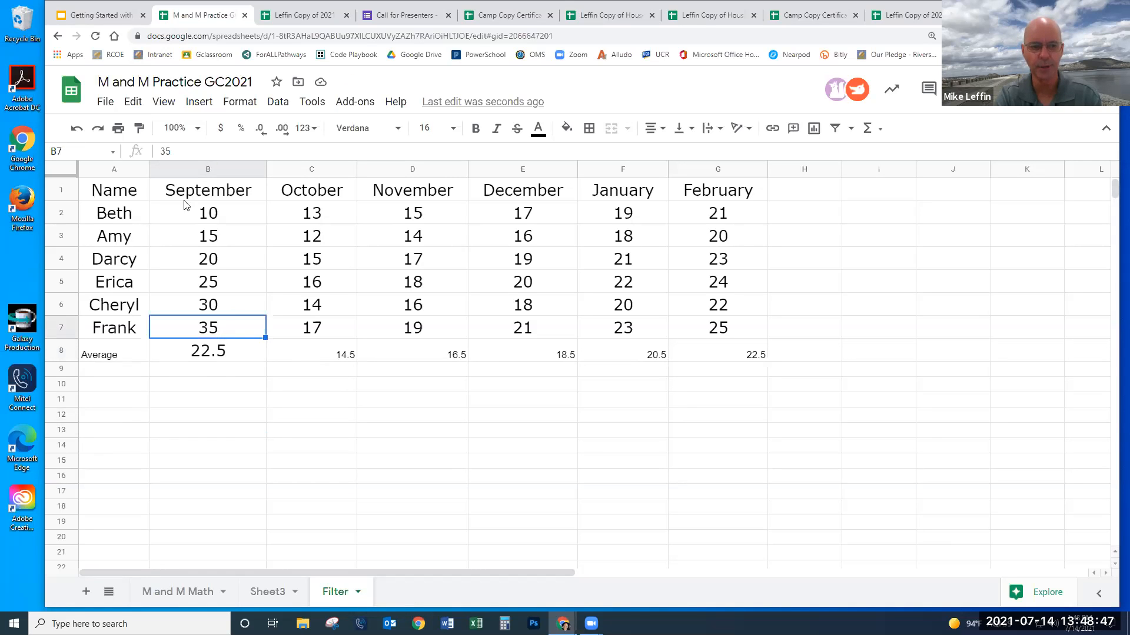
click(140, 128)
drag(327, 355, 712, 360)
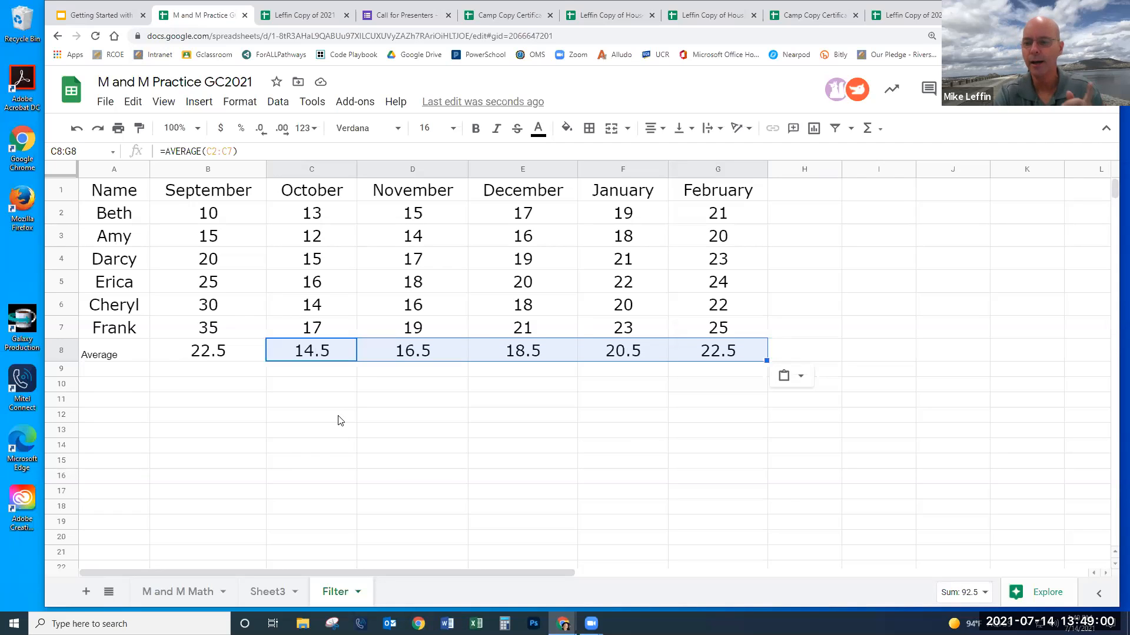
drag(135, 191, 730, 190)
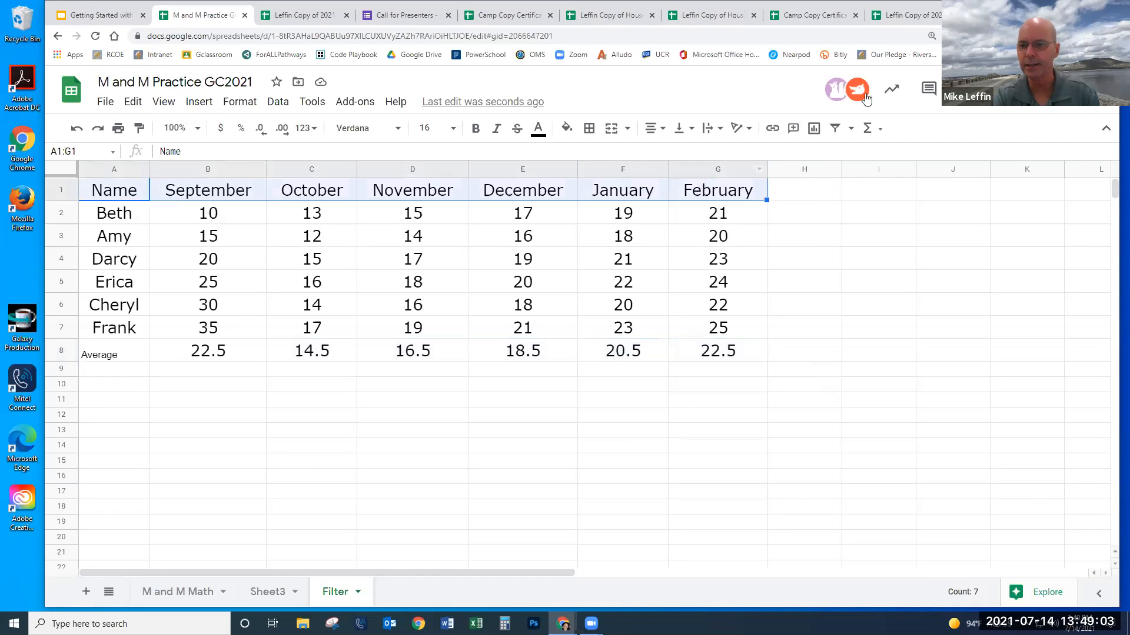
click(836, 129)
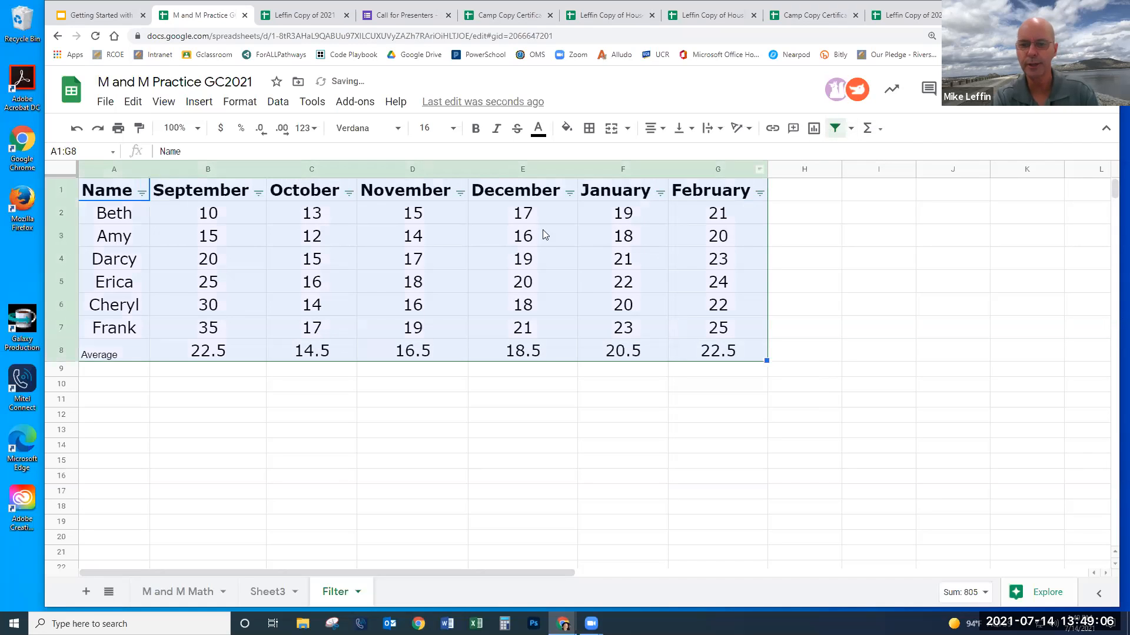
click(258, 193)
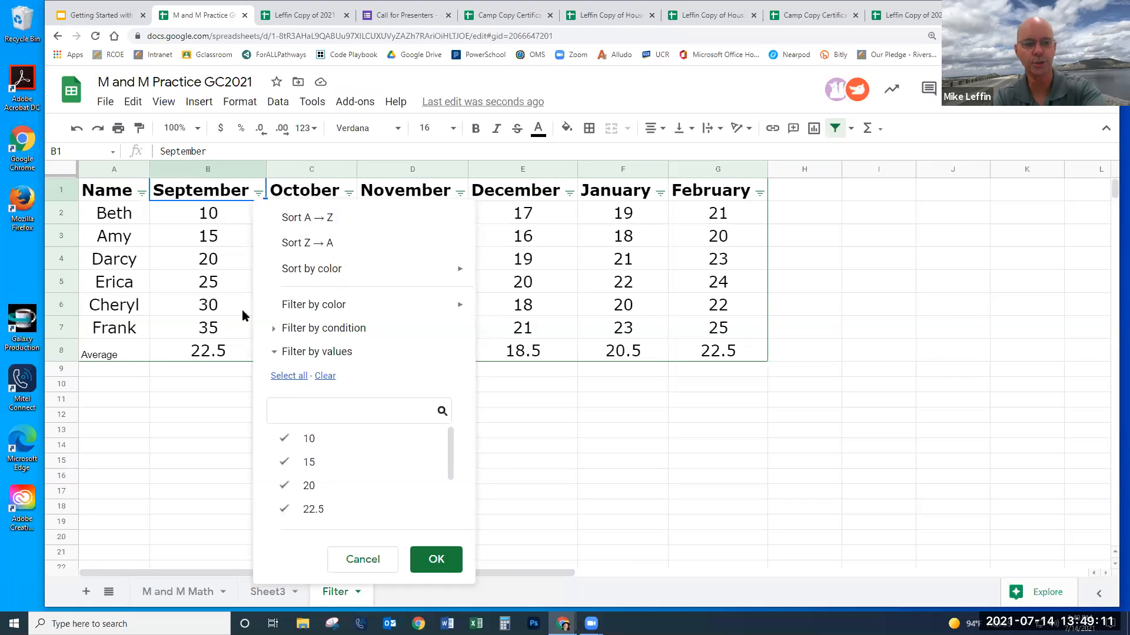
click(321, 218)
mouse_move(239, 286)
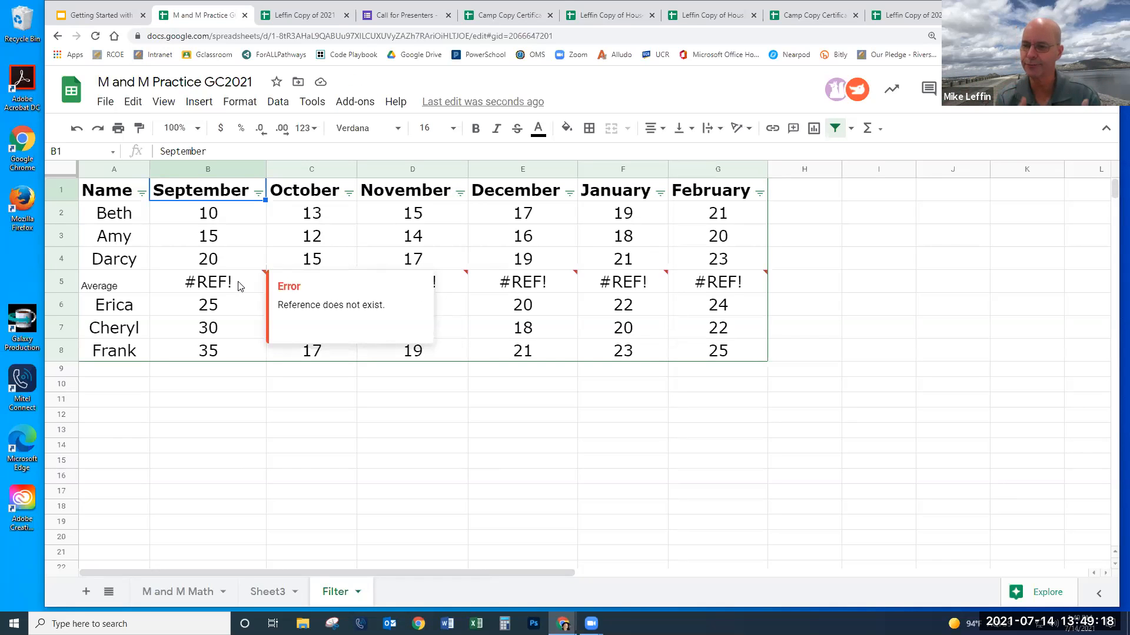
click(77, 131)
click(301, 382)
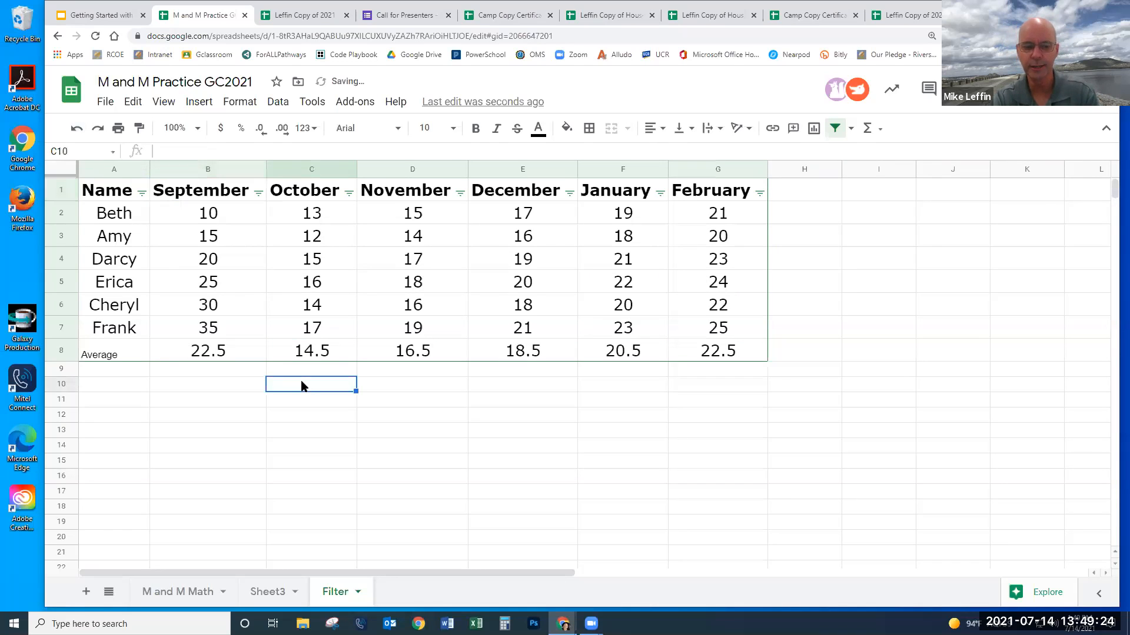
mouse_move(126, 194)
mouse_down()
mouse_move(618, 214)
mouse_move(718, 197)
mouse_up()
click(835, 128)
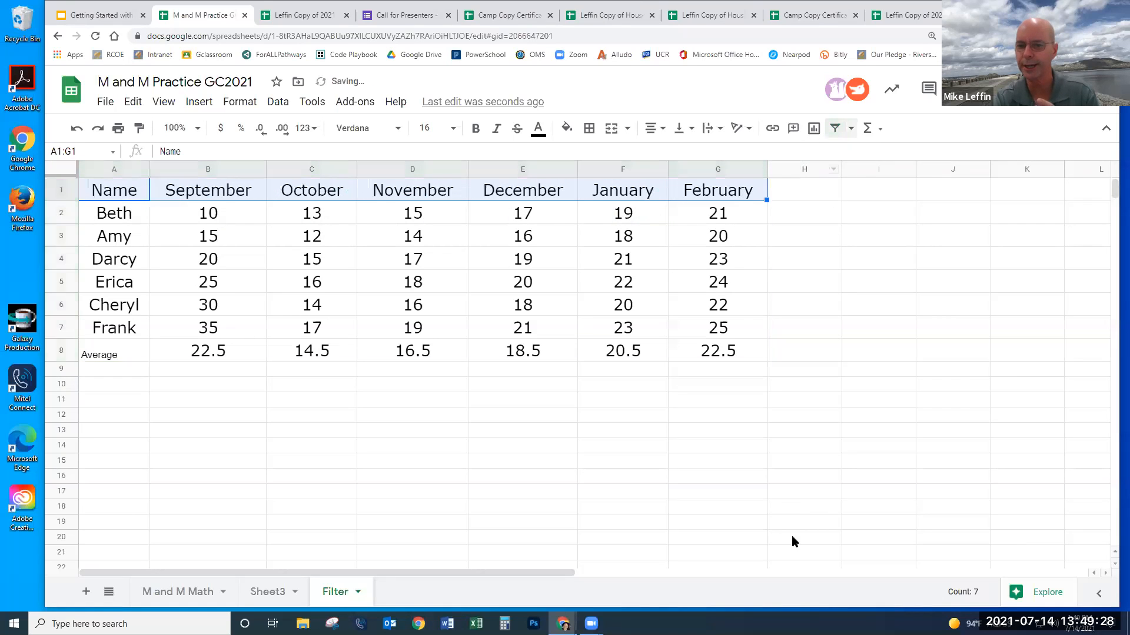
click(771, 522)
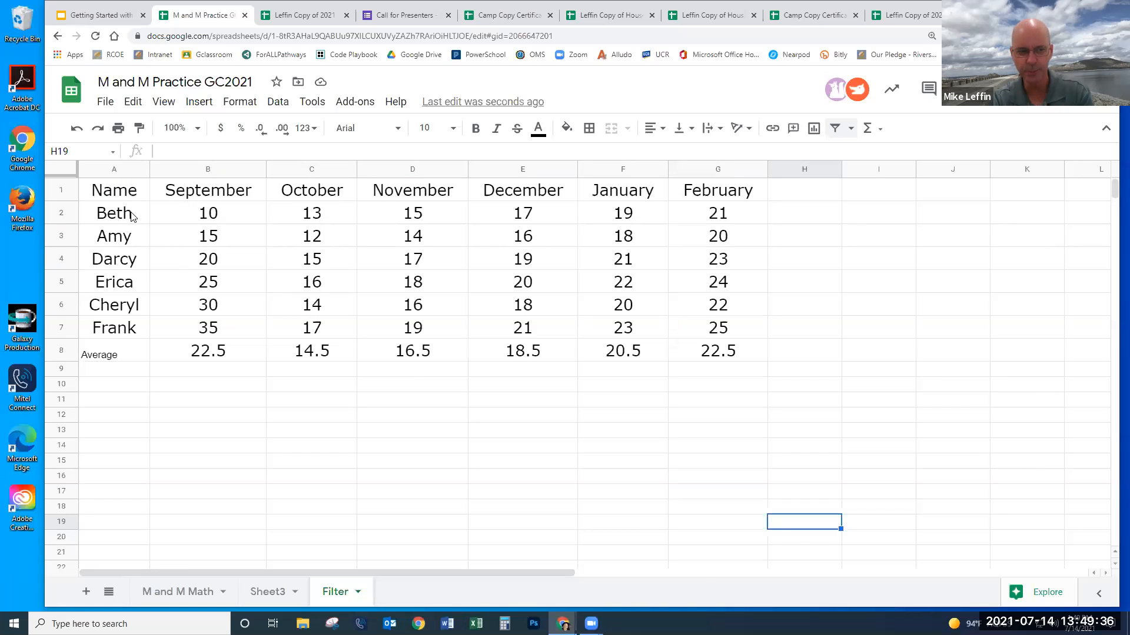
- Sort student rows A2:G7 by column A, A→Z, leaving the Average row below
drag(131, 216, 715, 324)
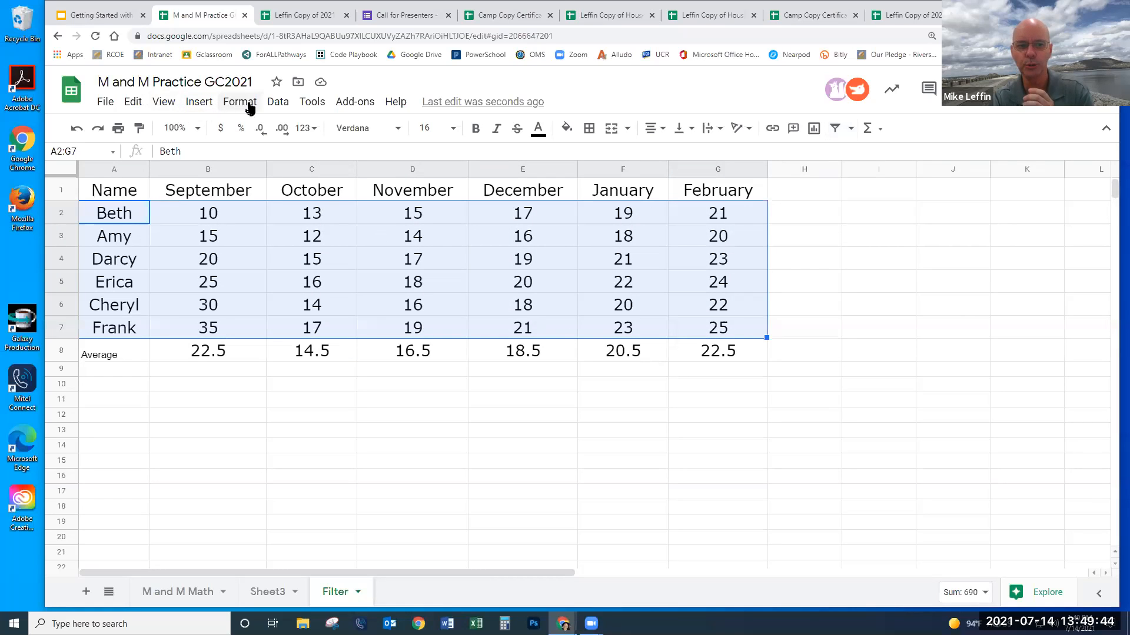
click(280, 106)
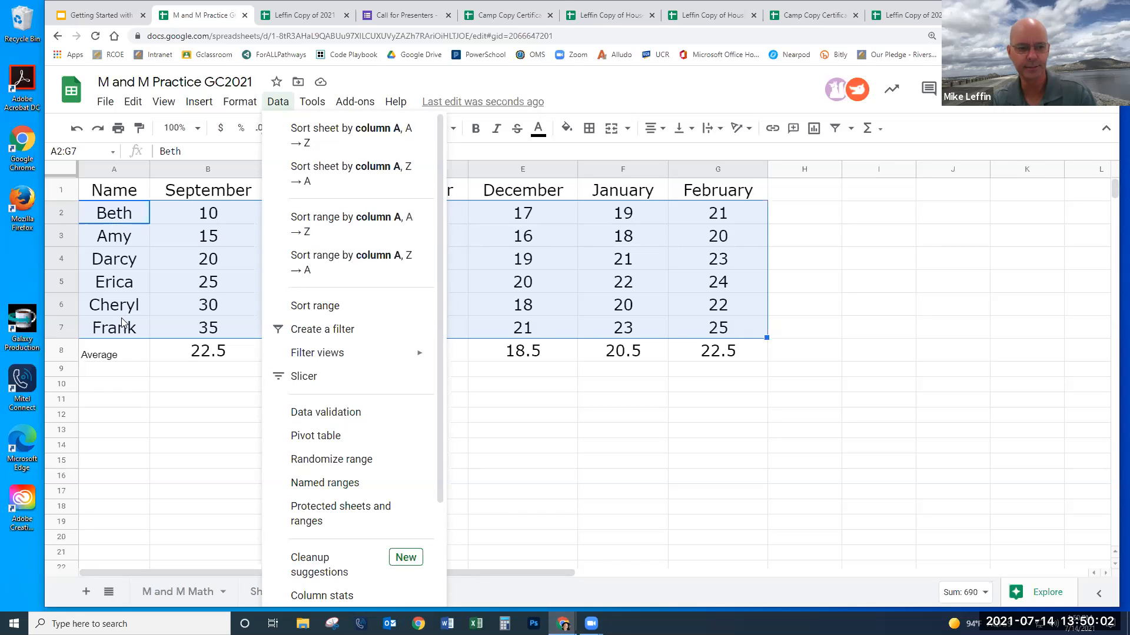
click(373, 224)
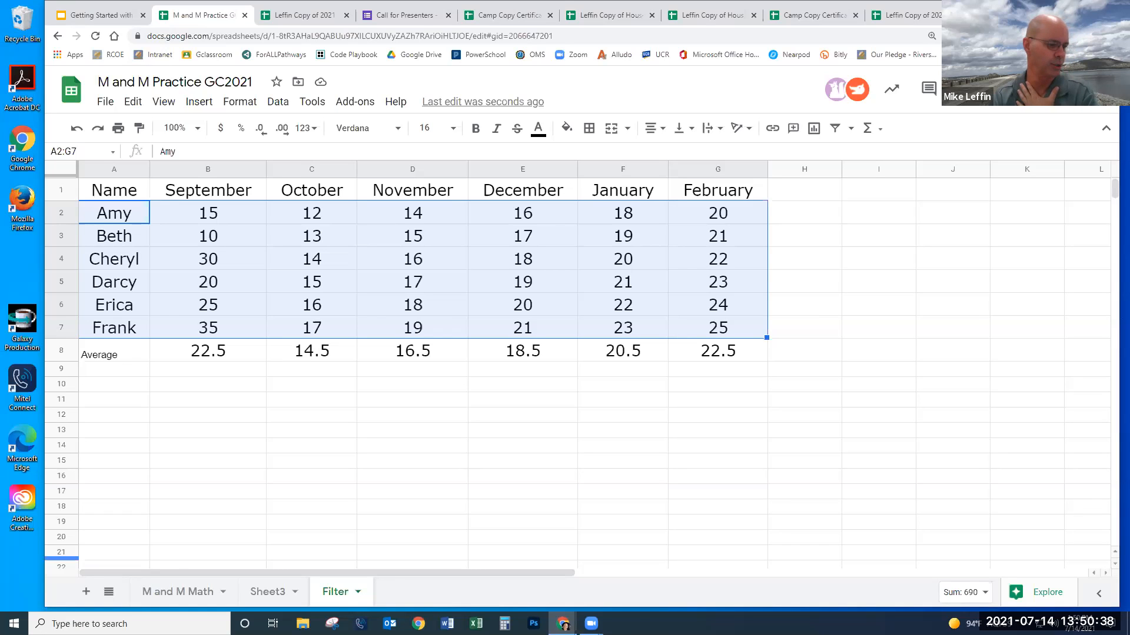
- Select columns A through G and auto-fit their widths to the contents
click(473, 477)
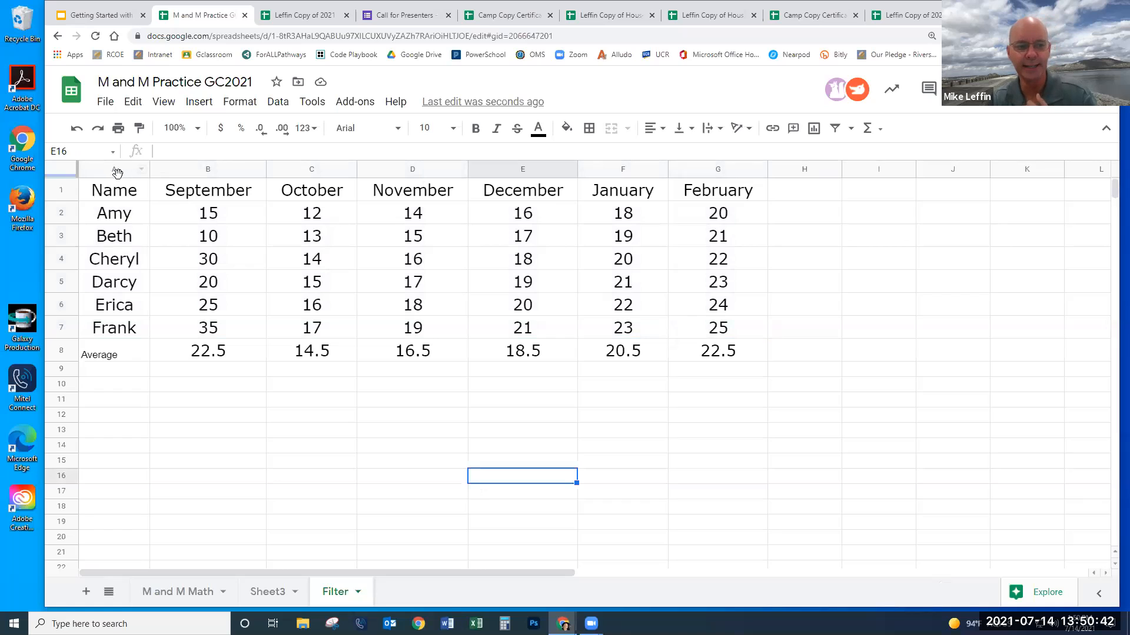
drag(117, 171, 179, 167)
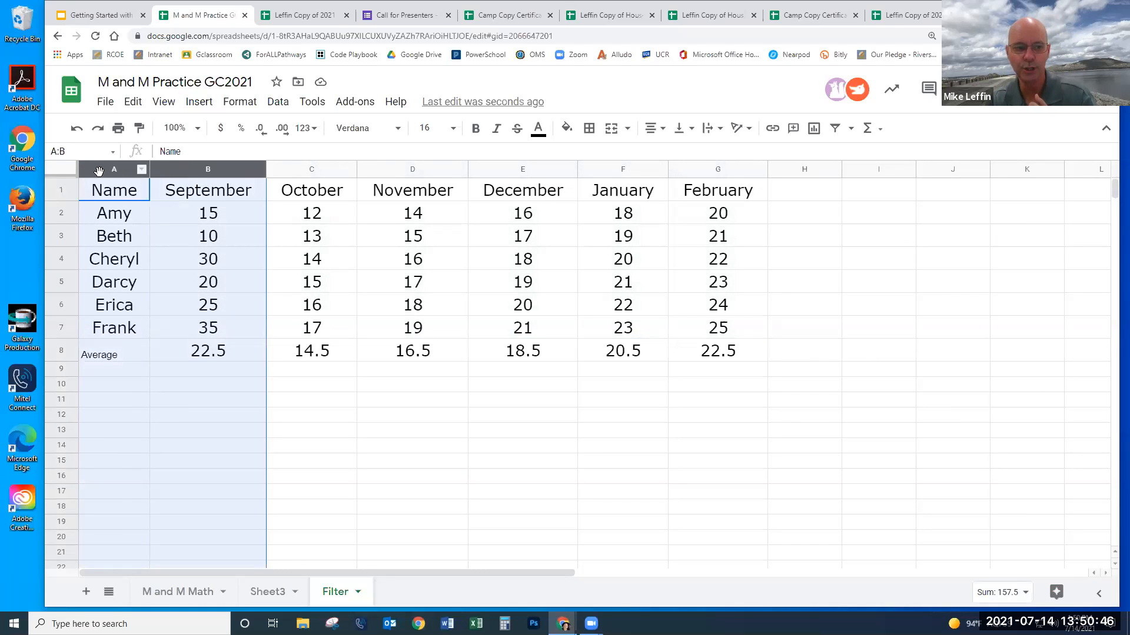
drag(114, 166, 225, 224)
key(shift+Up)
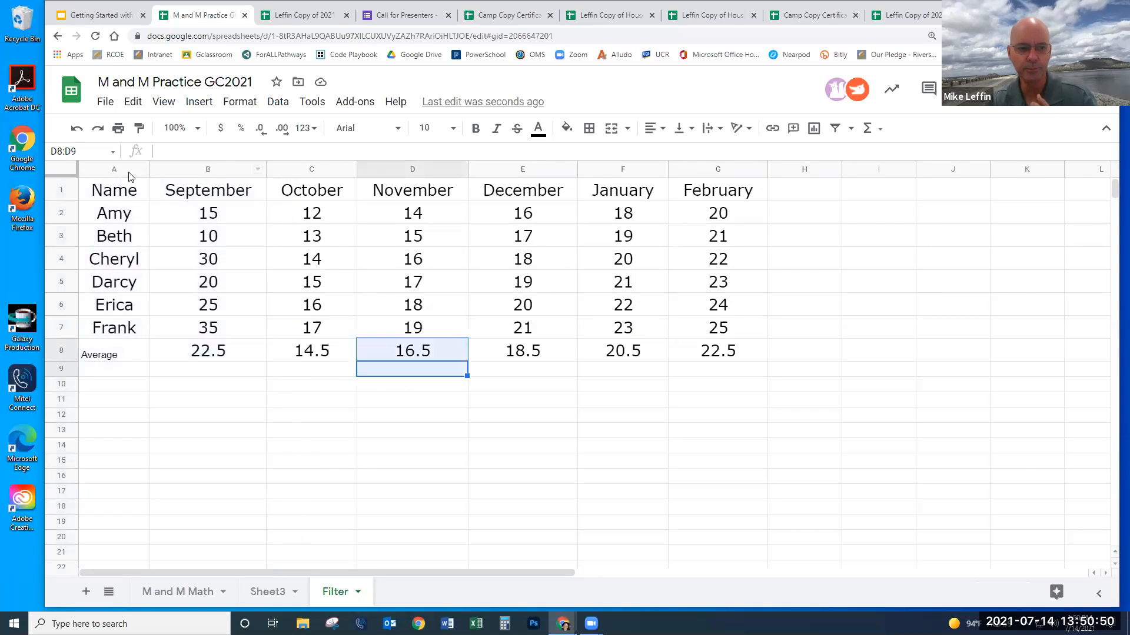
drag(122, 166, 694, 178)
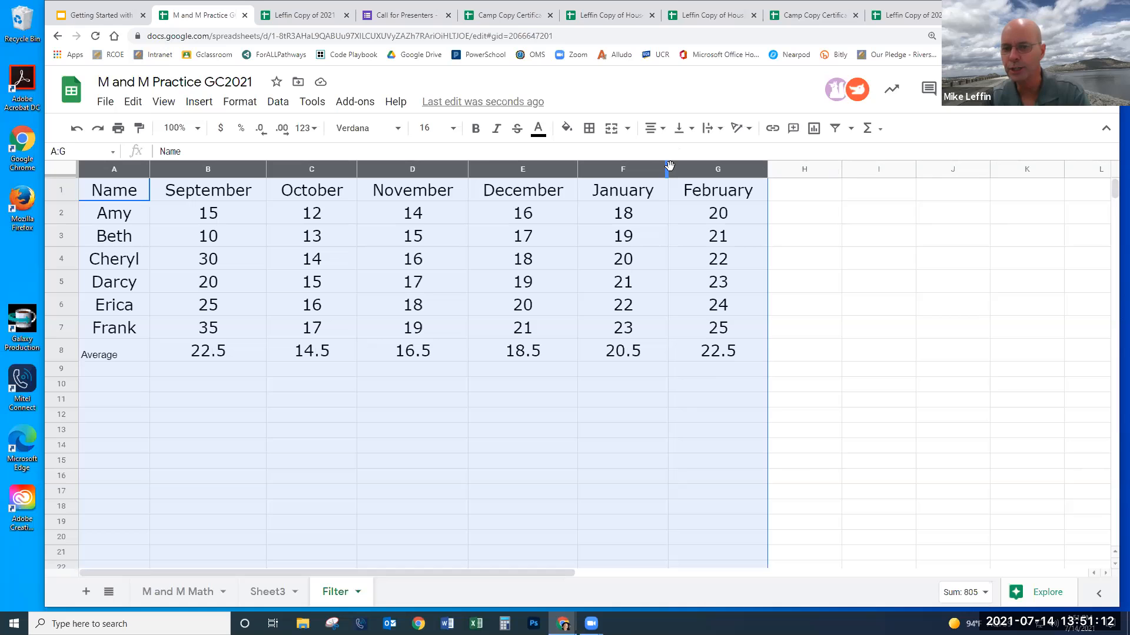
drag(669, 170, 728, 171)
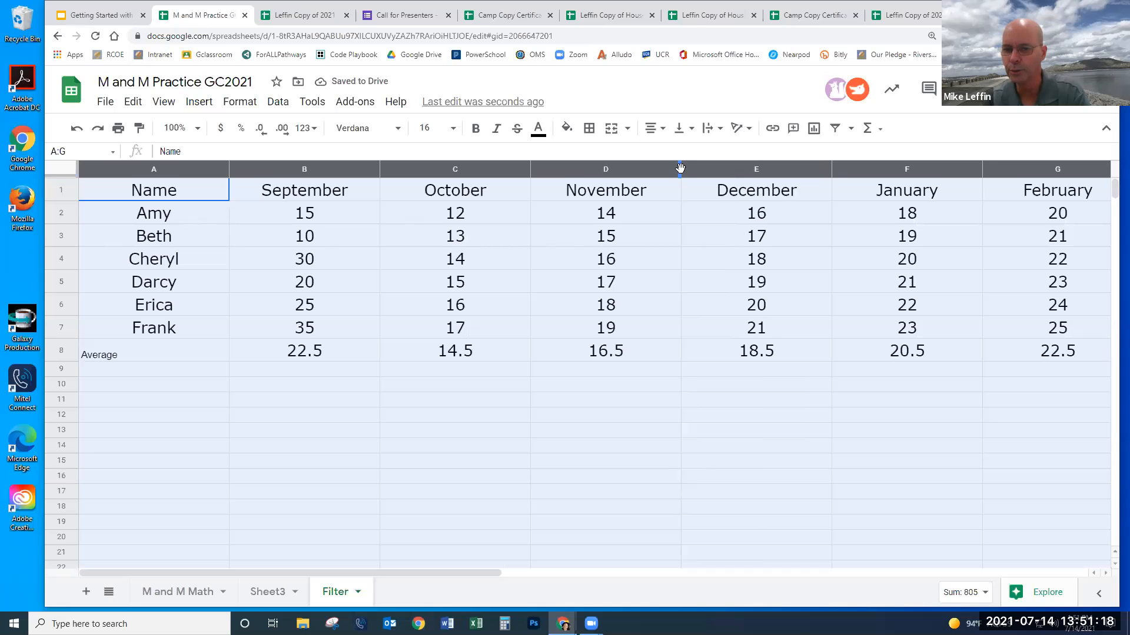
drag(678, 170, 574, 171)
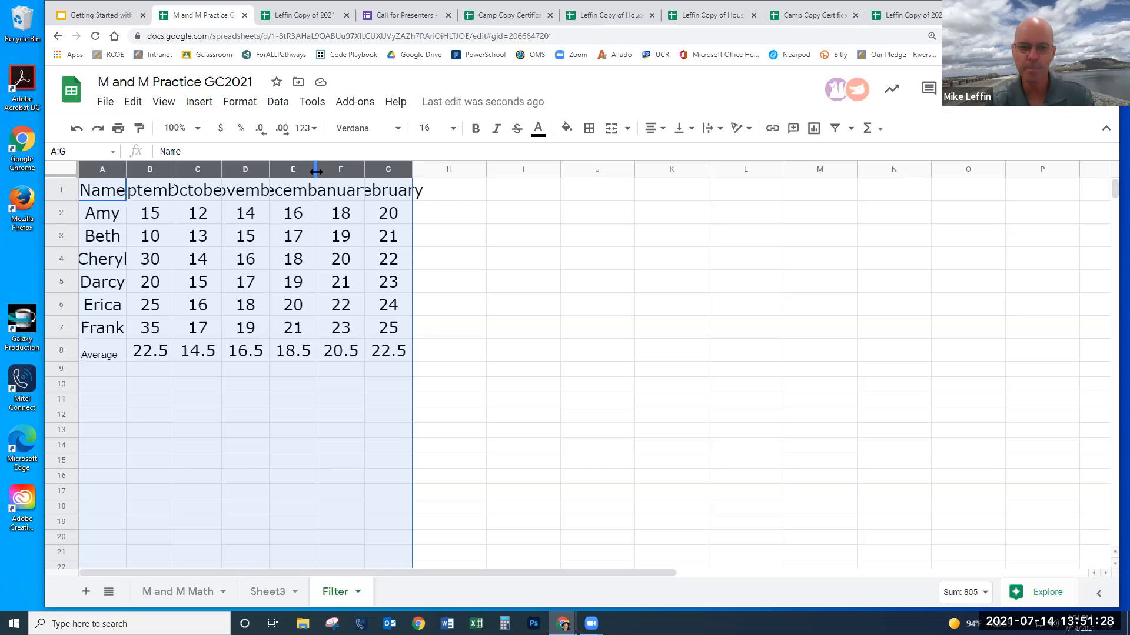
double_click(316, 172)
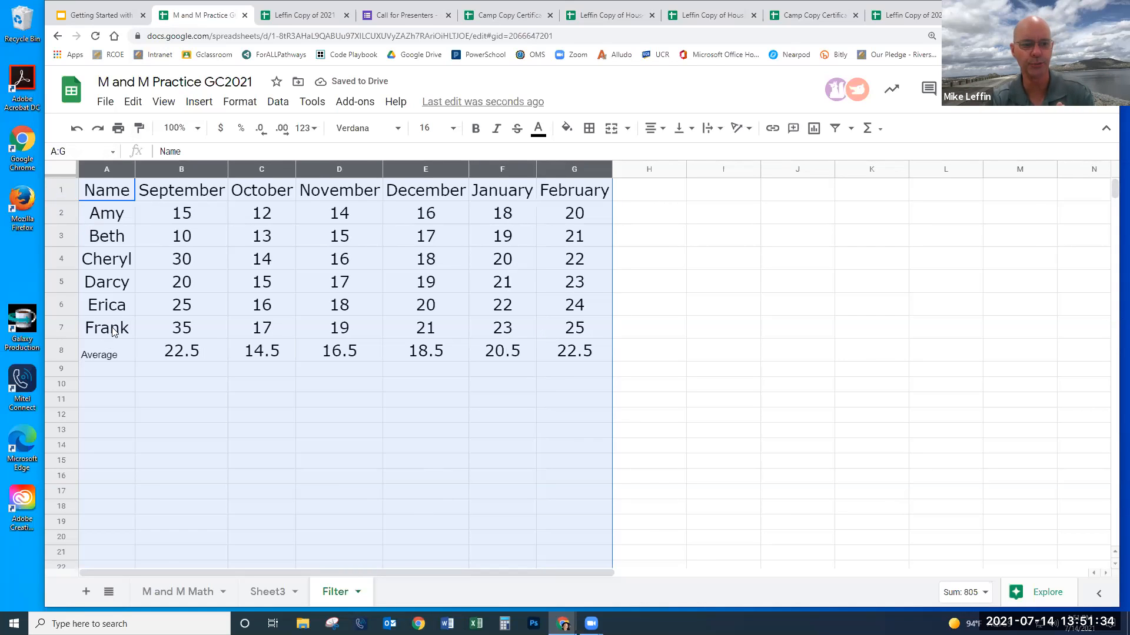
- Lengthen the name in A3 by adding 'erisimo', then auto-fit column A
double_click(111, 213)
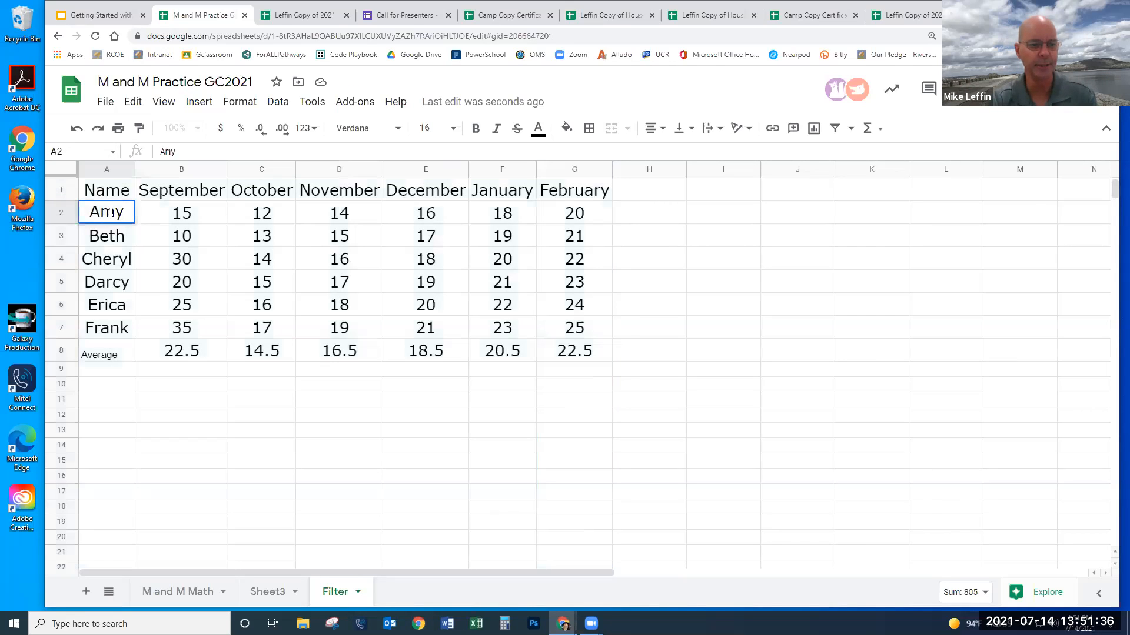
double_click(123, 237)
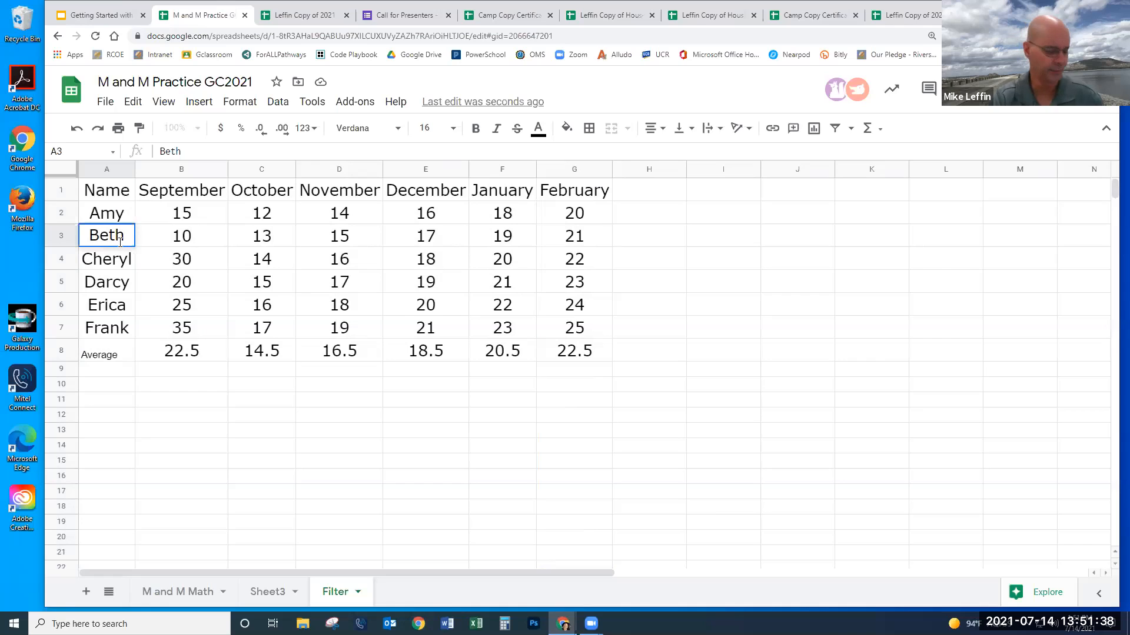
text(er)
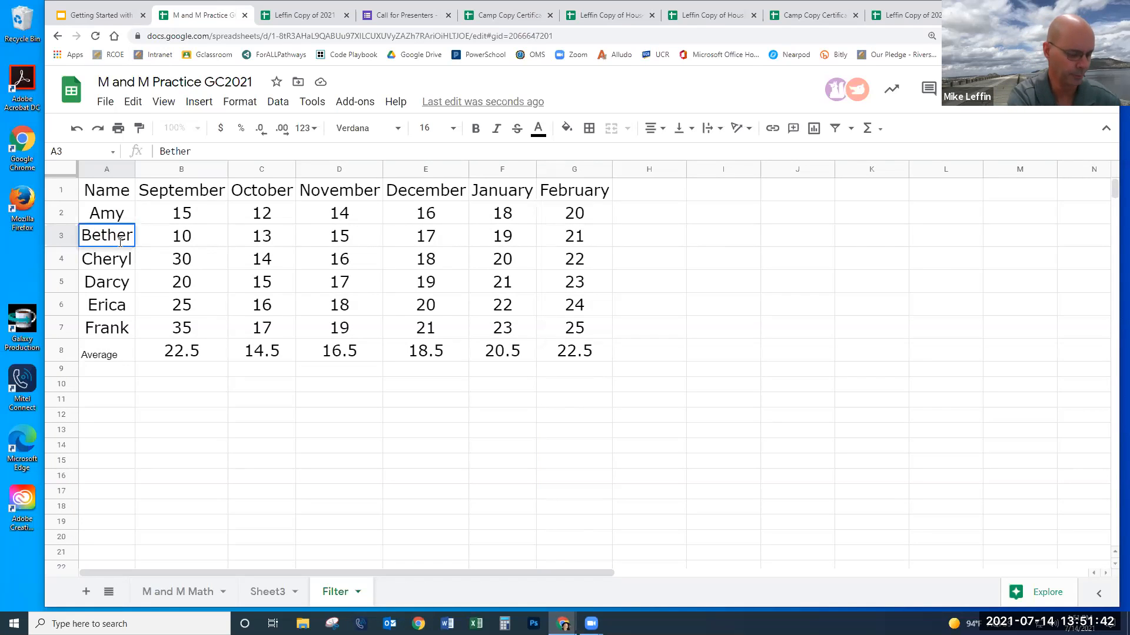
text(isimo)
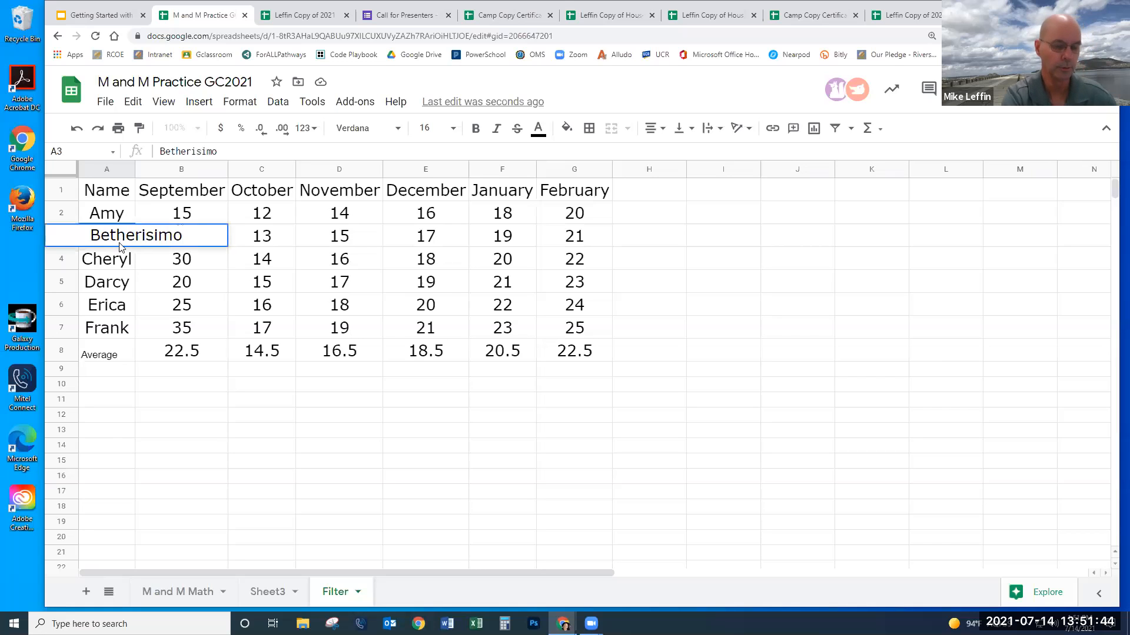
key(Return)
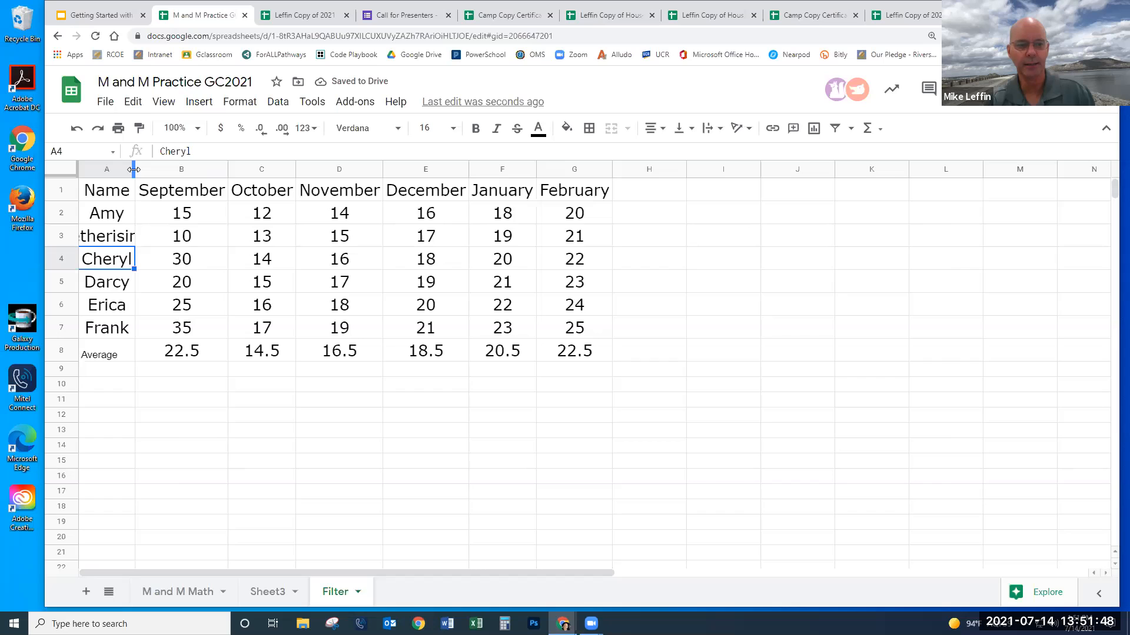
double_click(134, 169)
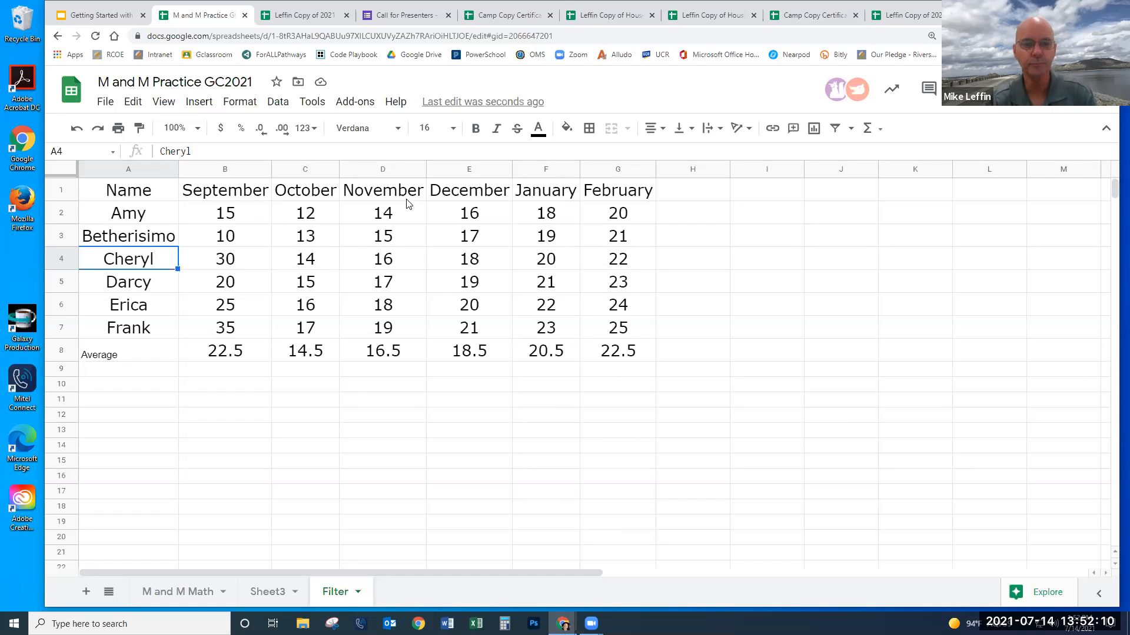
- Extend the G1 header to read 'February is a great month to be here'
click(629, 194)
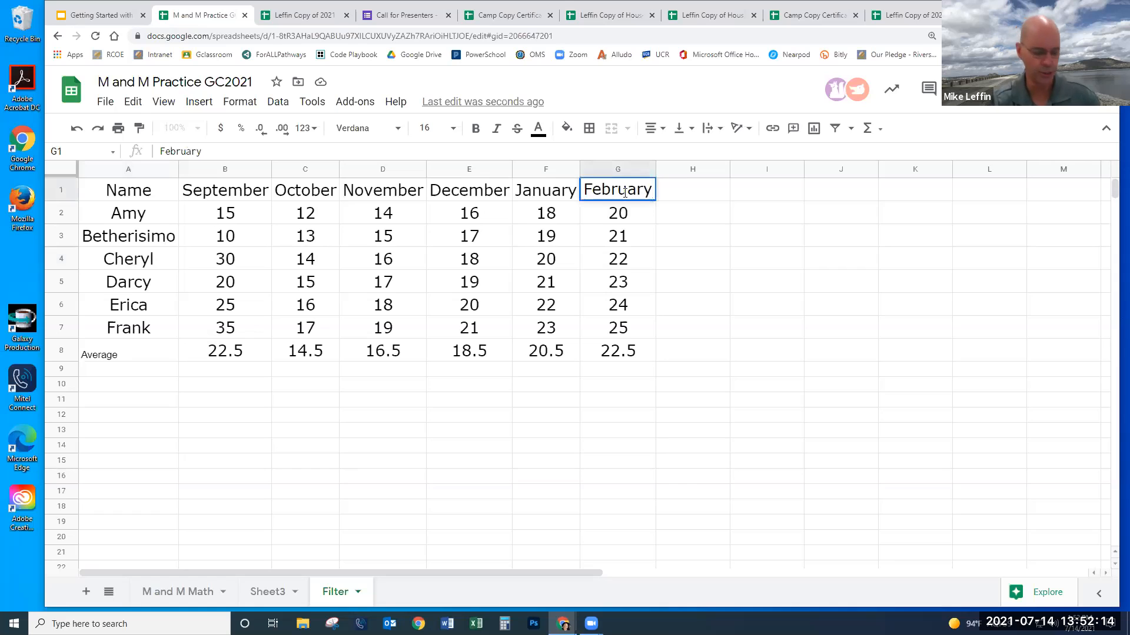
text(is a g)
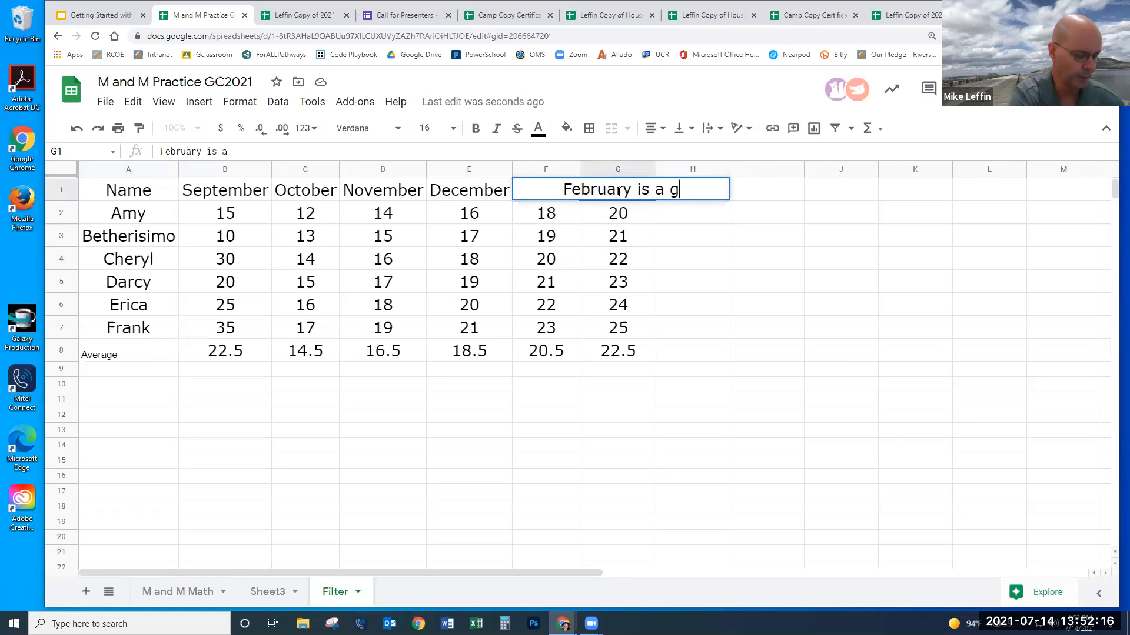
text(reat moth)
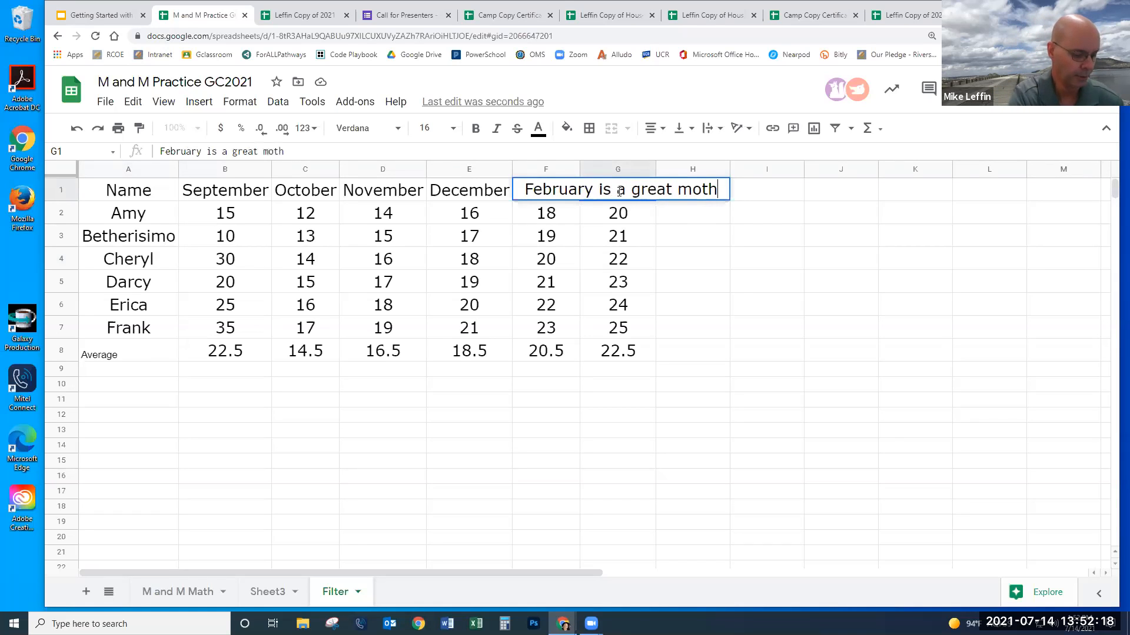
key(BackSpace)
key(BackSpace)
key(BackSpace)
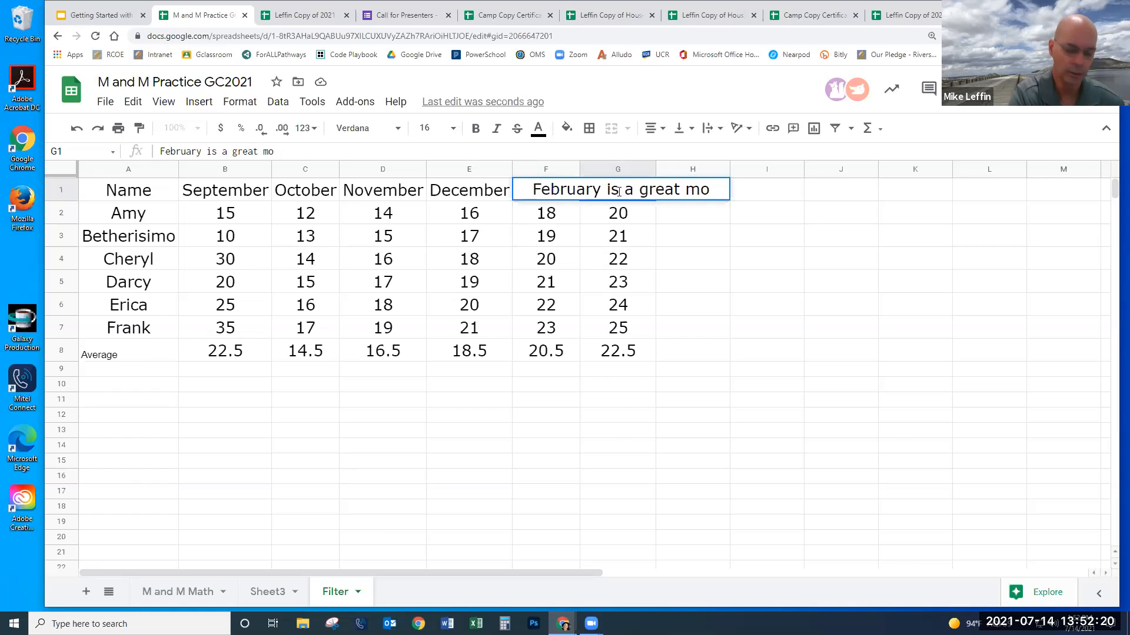
text(nth )
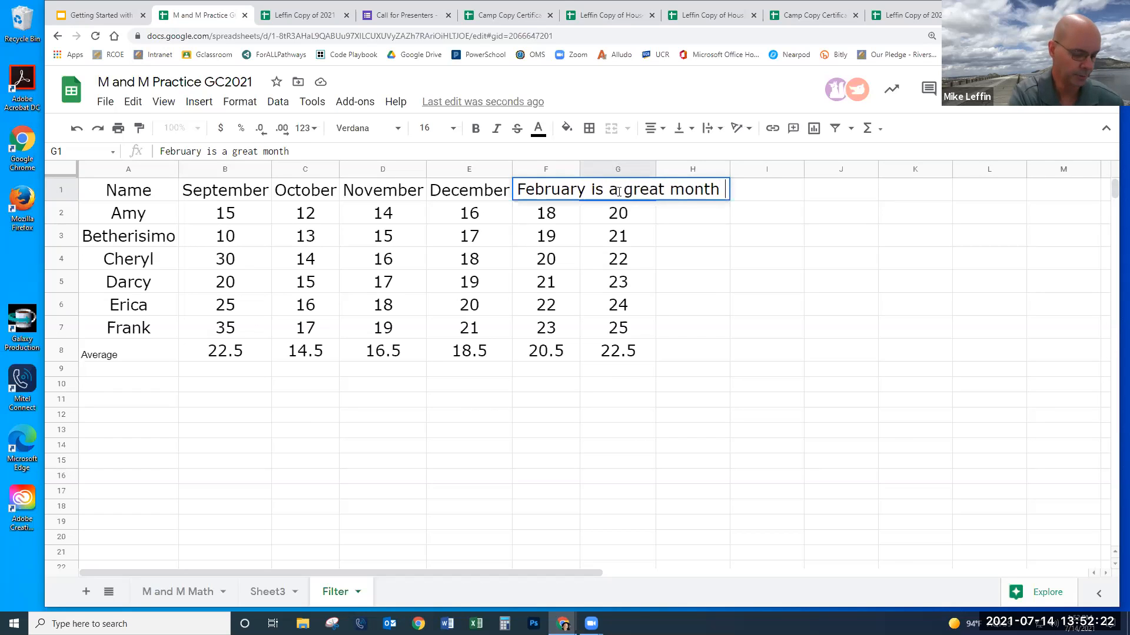
text(to be here)
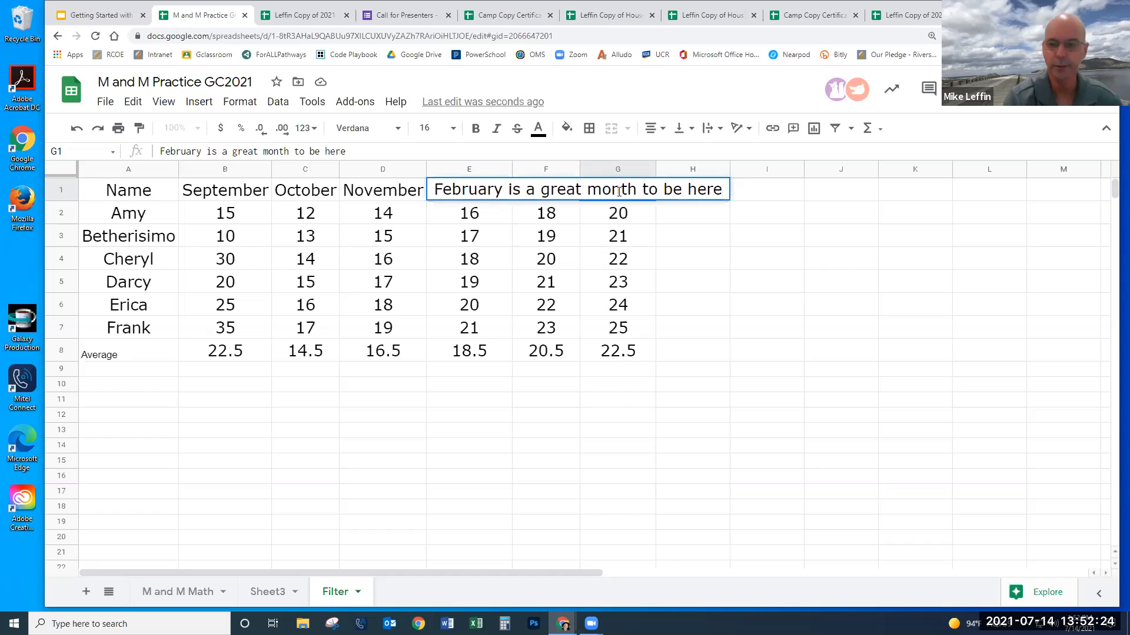
click(743, 462)
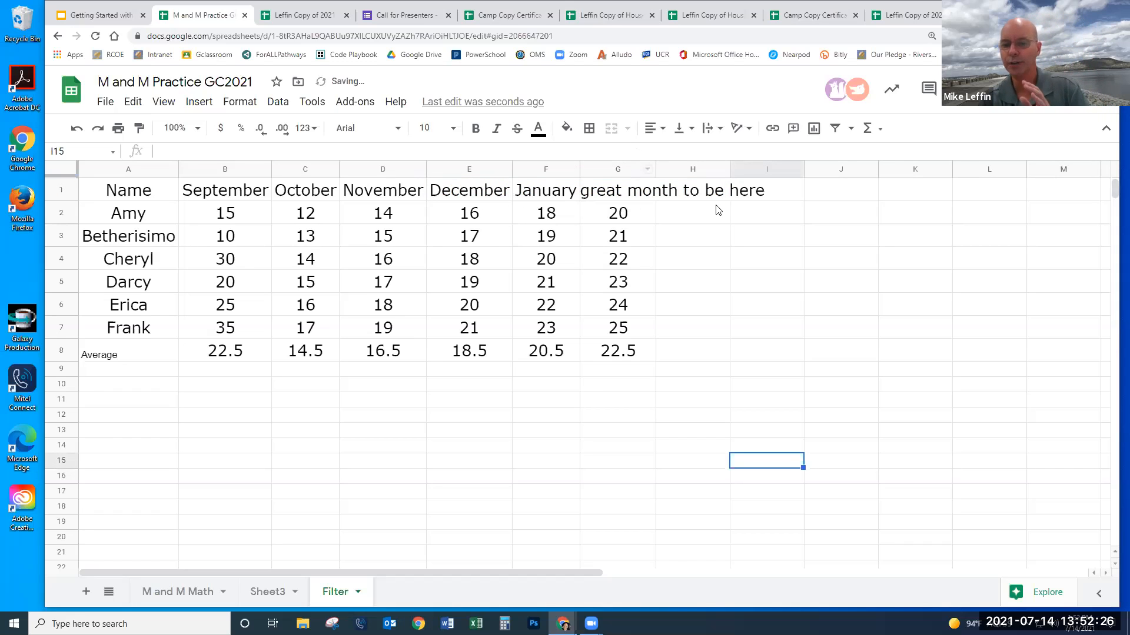
- Wrap the G1 text and widen column G so it uses fewer lines
click(612, 199)
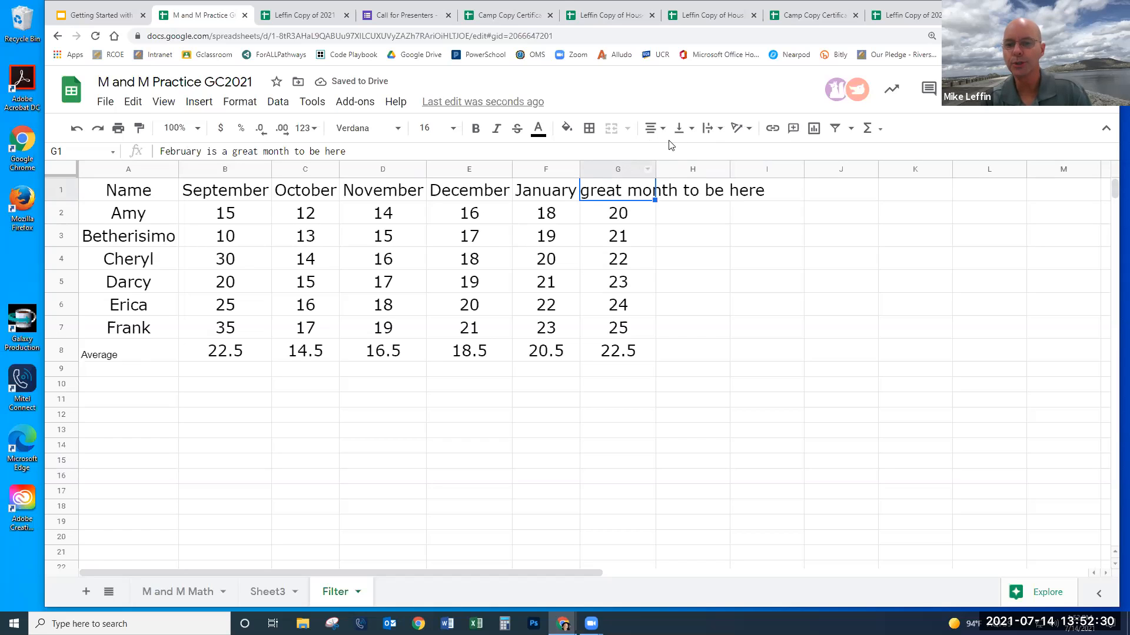
click(718, 130)
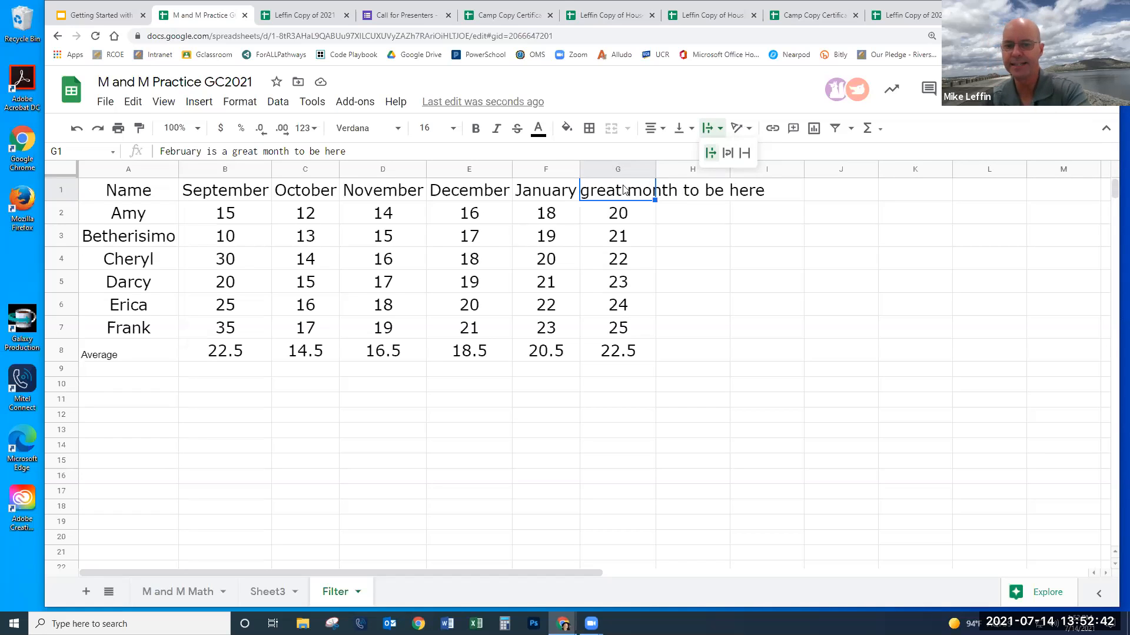
click(727, 155)
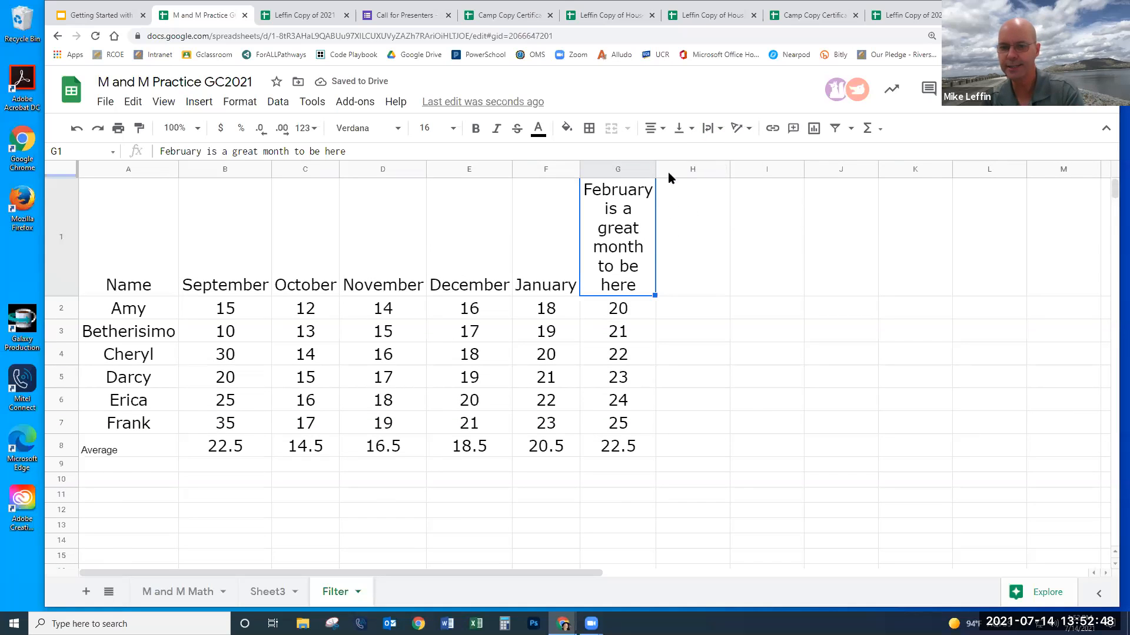
drag(659, 173, 712, 174)
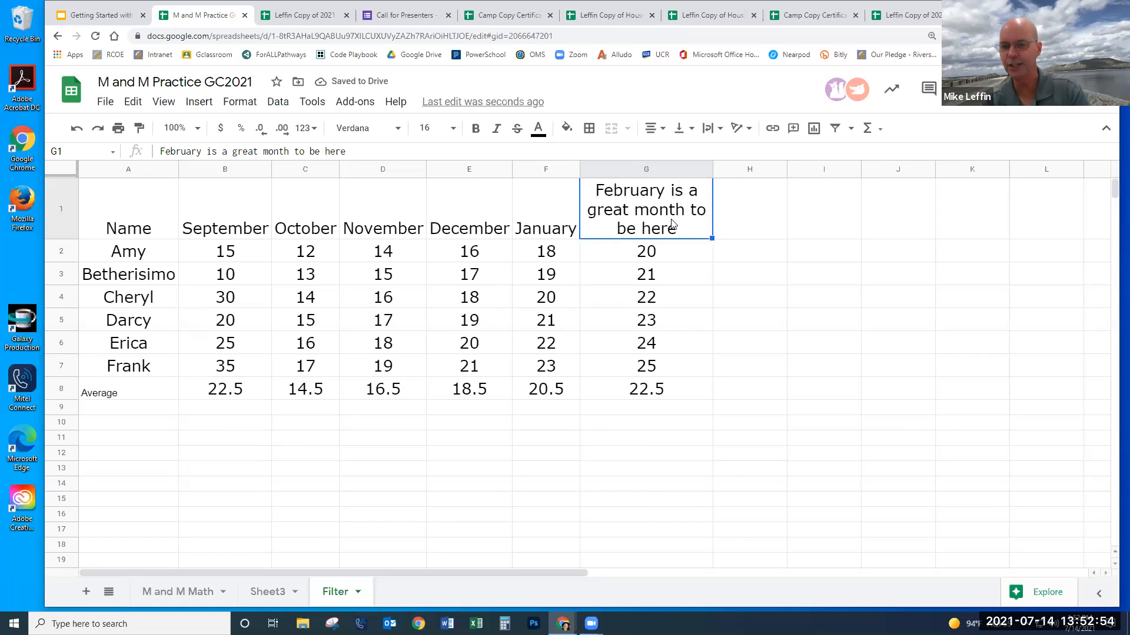
drag(713, 167, 718, 169)
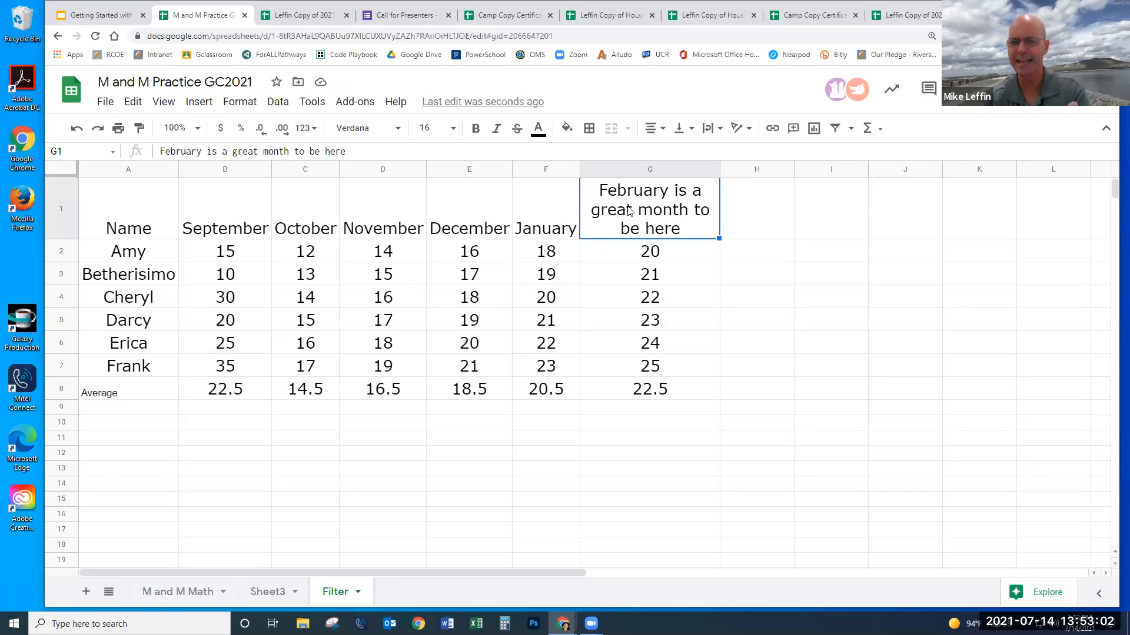
click(701, 296)
- Set the month headers B1:G1 to 12-point font size
drag(670, 222, 239, 220)
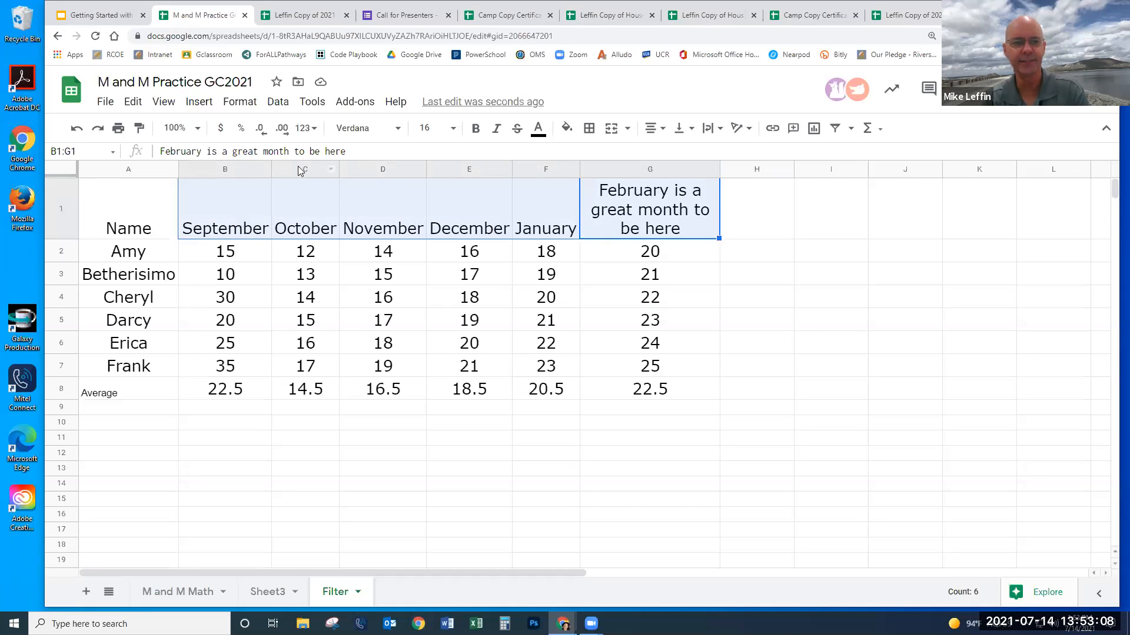
click(453, 129)
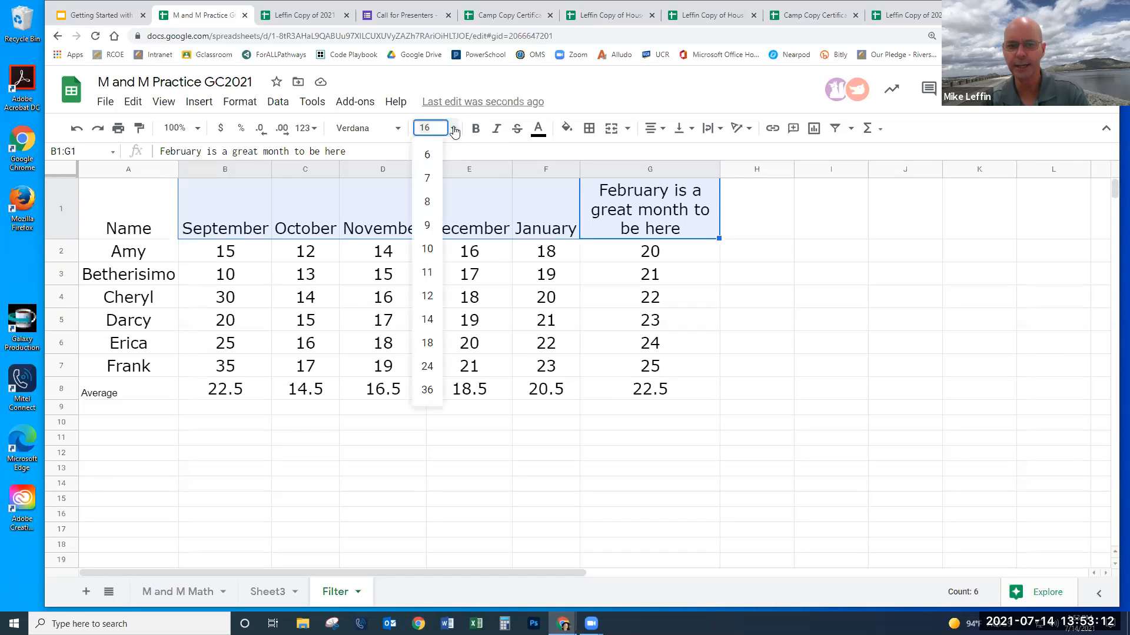
click(427, 295)
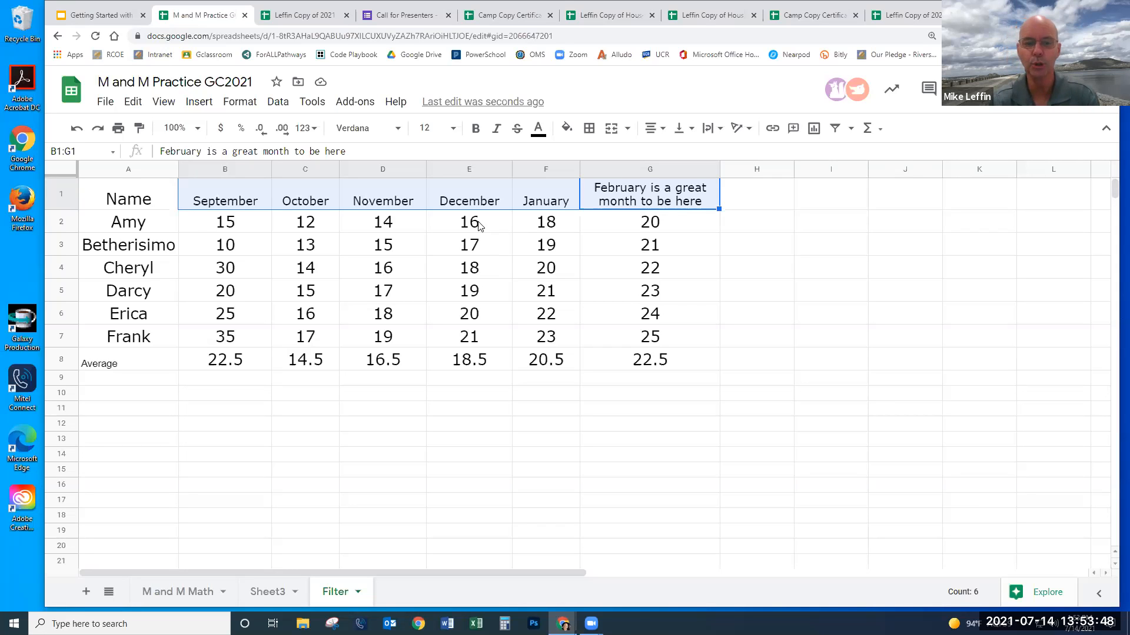
drag(224, 205, 469, 201)
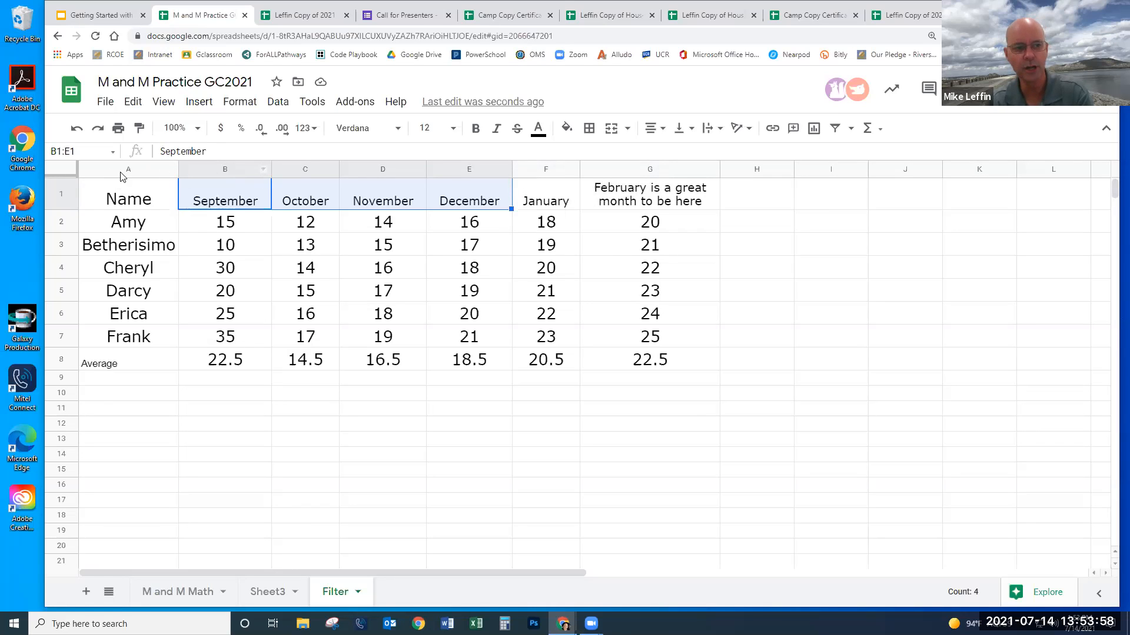
- Set every cell on the sheet to 12-point font size
click(58, 169)
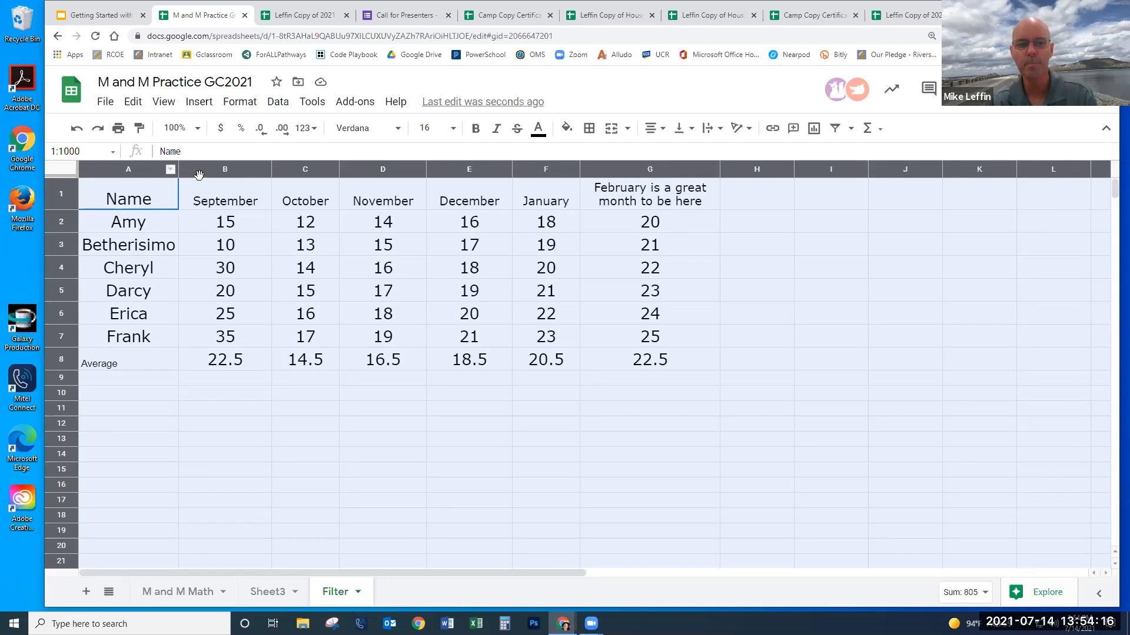
click(454, 130)
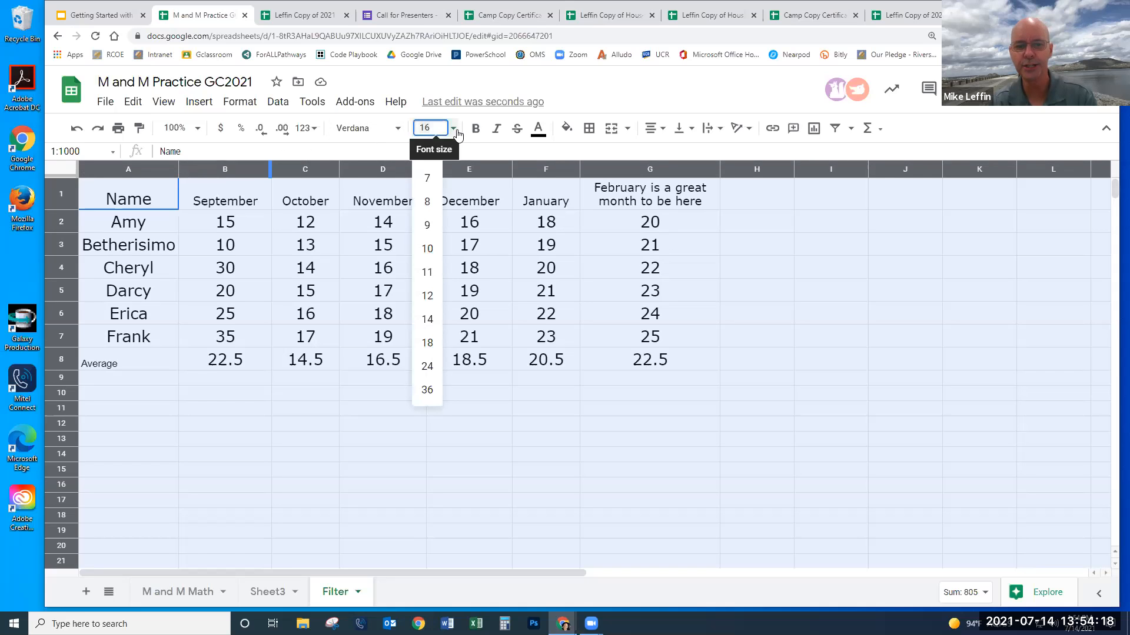
click(427, 296)
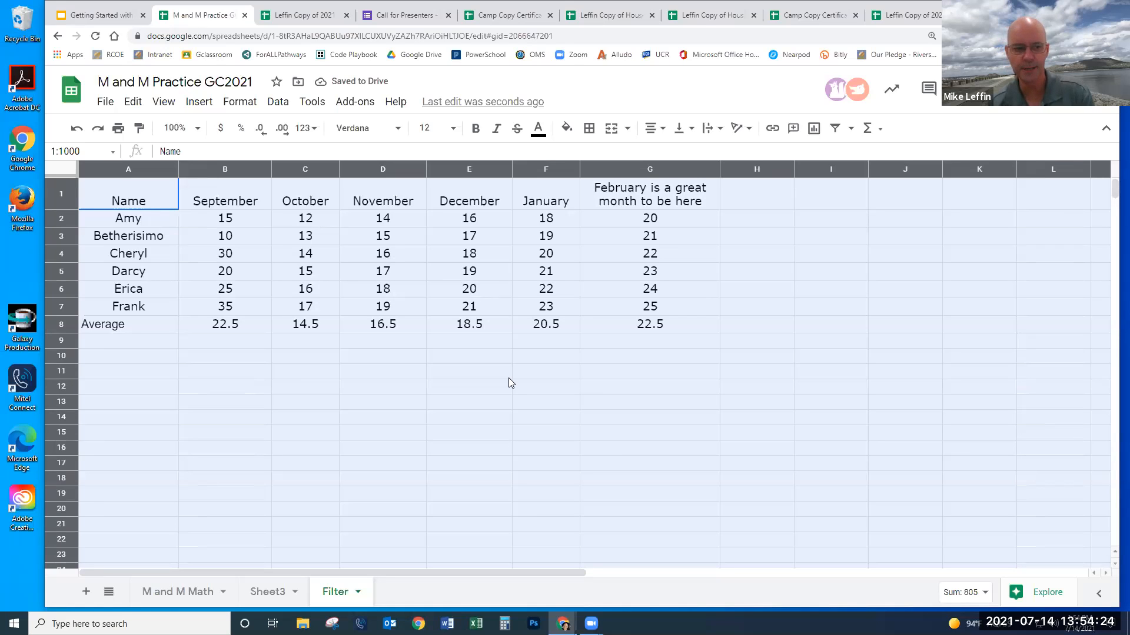
click(406, 377)
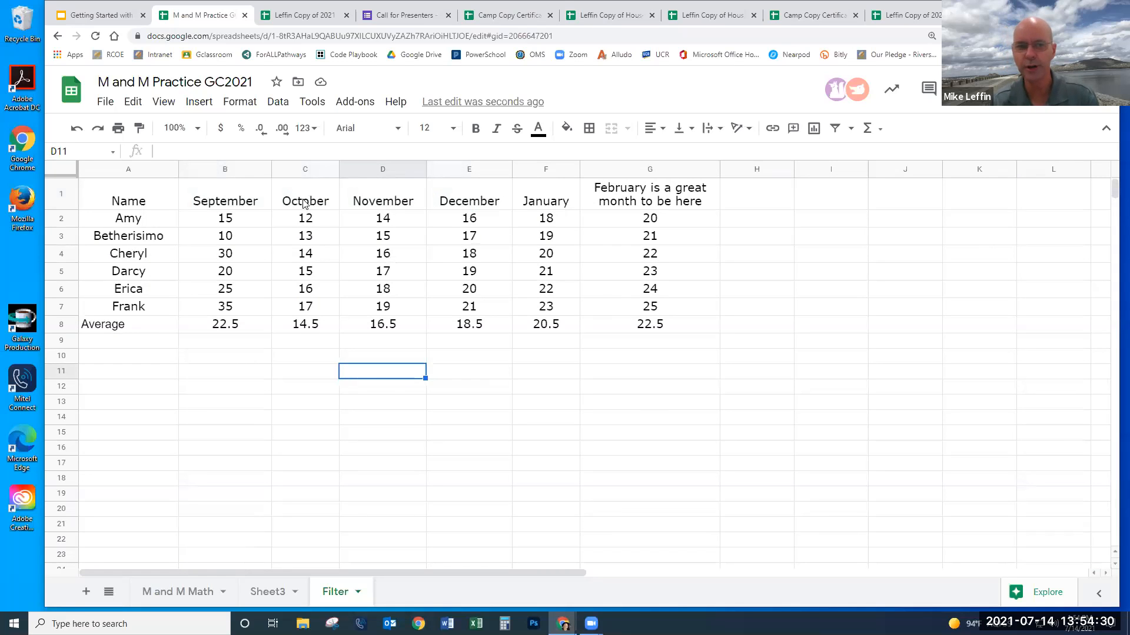
- Set the spreadsheet zoom level to 125% from the toolbar
click(193, 128)
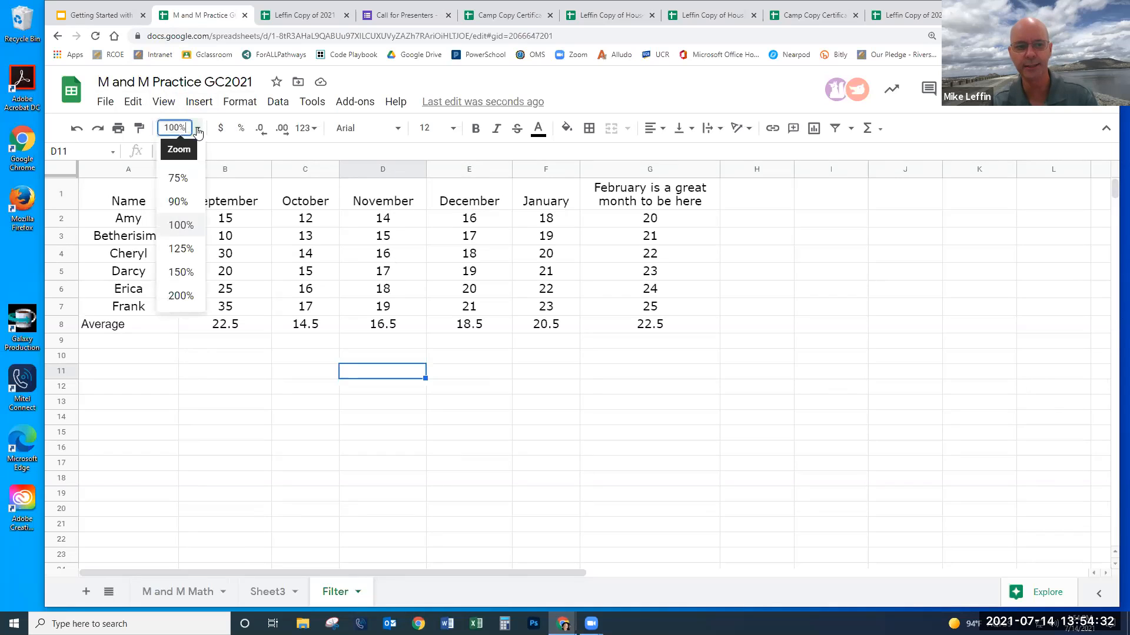
click(188, 249)
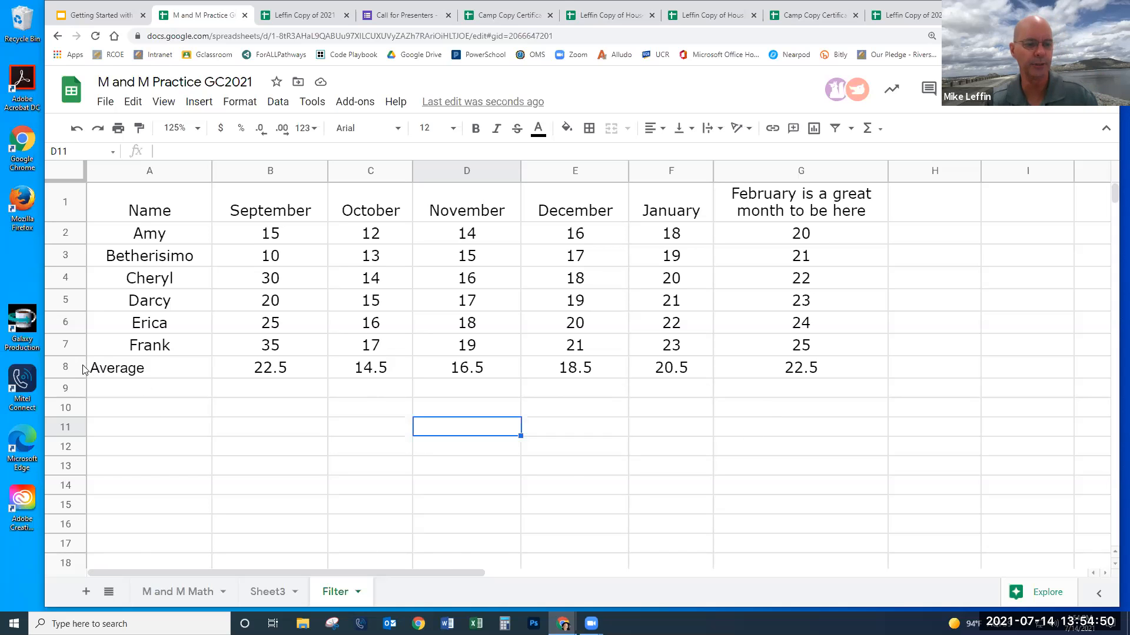
- Add a filter to the scores table A1:G8 using the header row A1:G1
drag(159, 203, 794, 194)
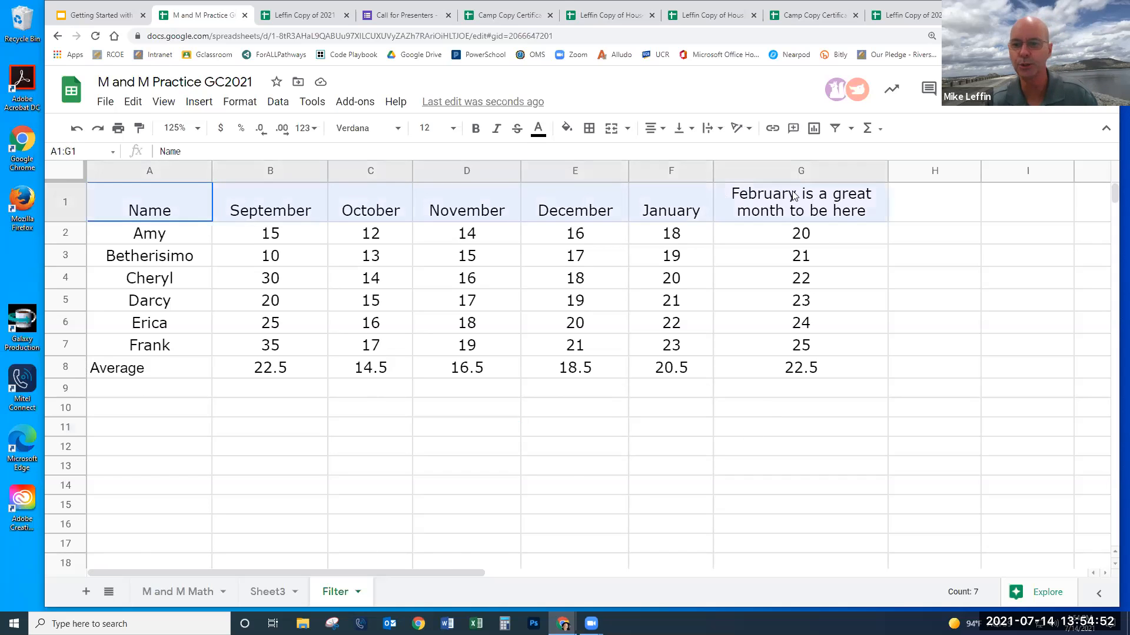
click(836, 128)
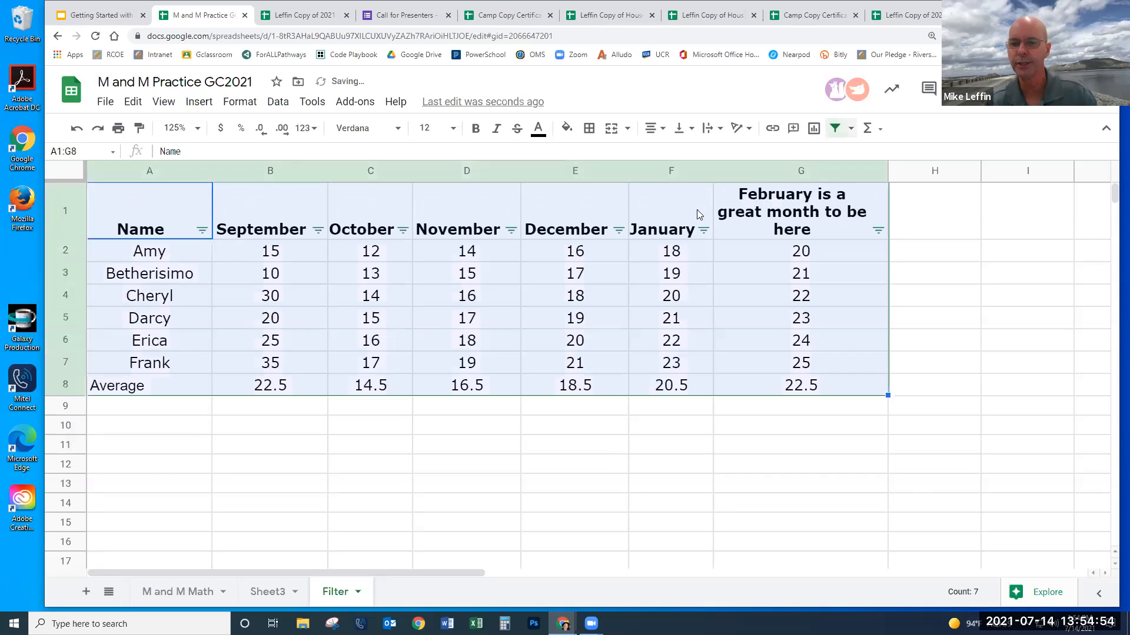
drag(673, 467, 676, 447)
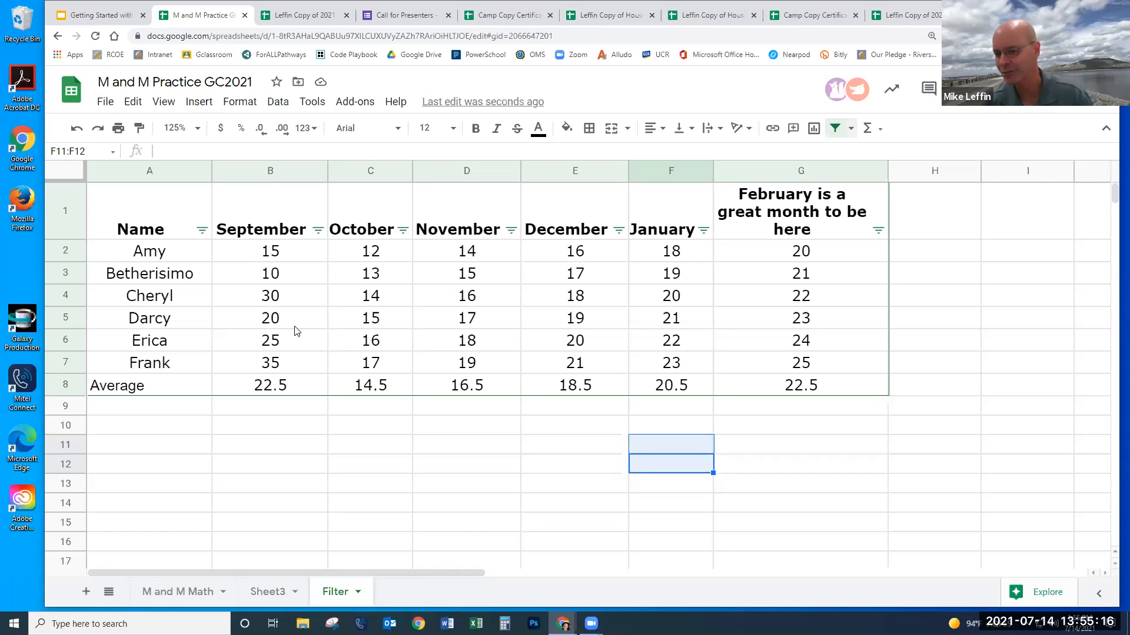
- Filter the Name column to show only Cheryl's row
click(202, 232)
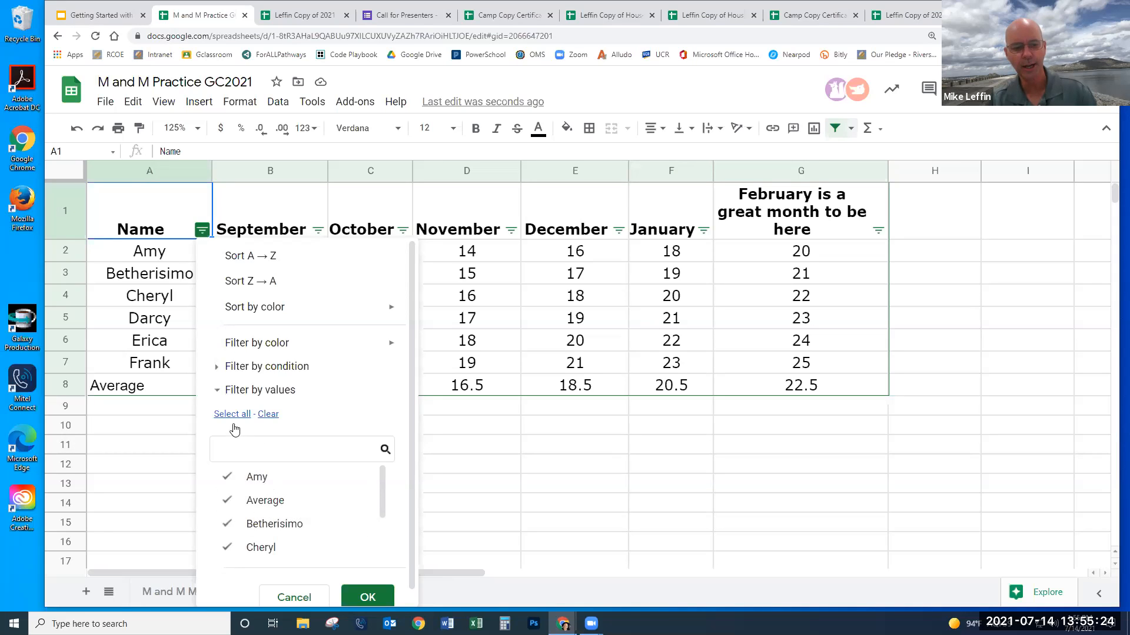
click(269, 414)
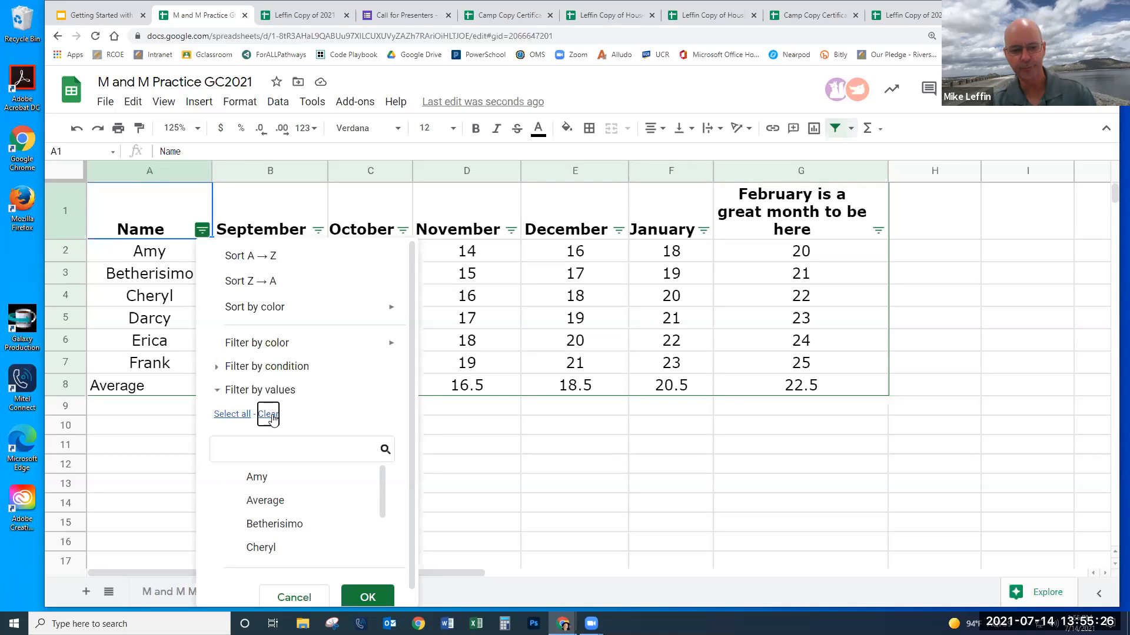
scroll(292, 511, down, 1)
click(290, 516)
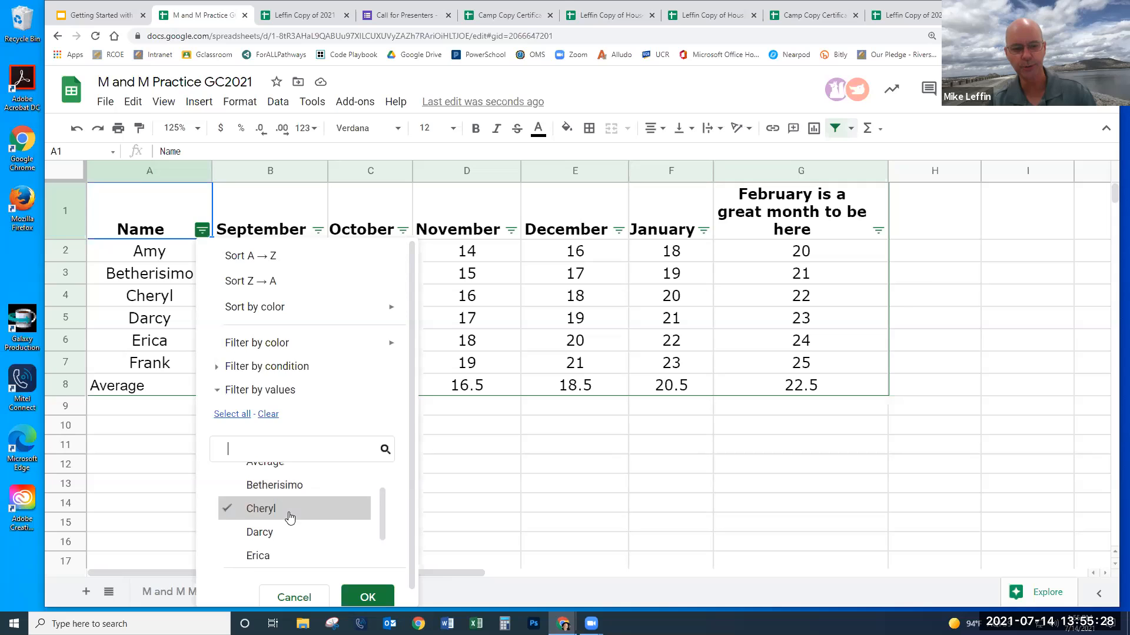
click(368, 597)
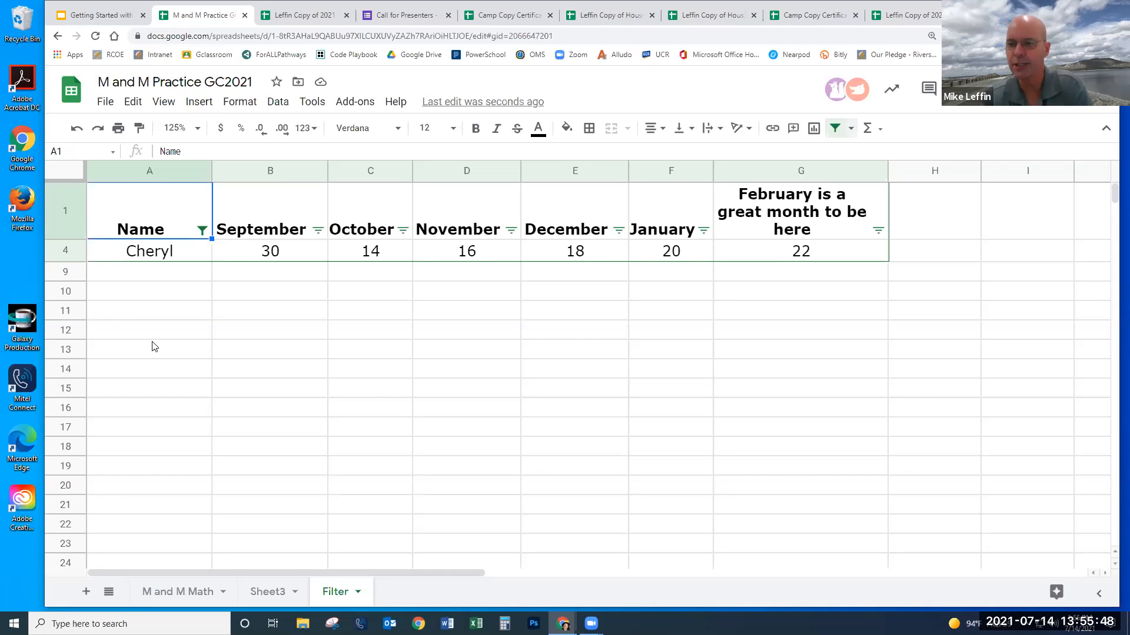
- Add the Average row to the Name filter alongside Cheryl
click(203, 230)
scroll(276, 503, down, 1)
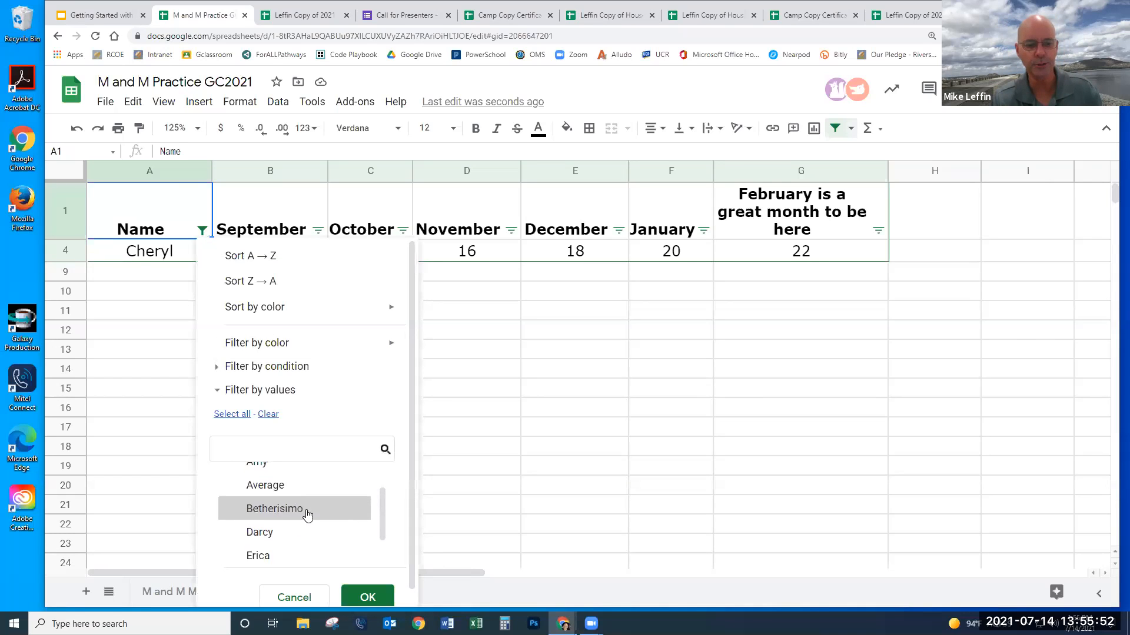
click(293, 486)
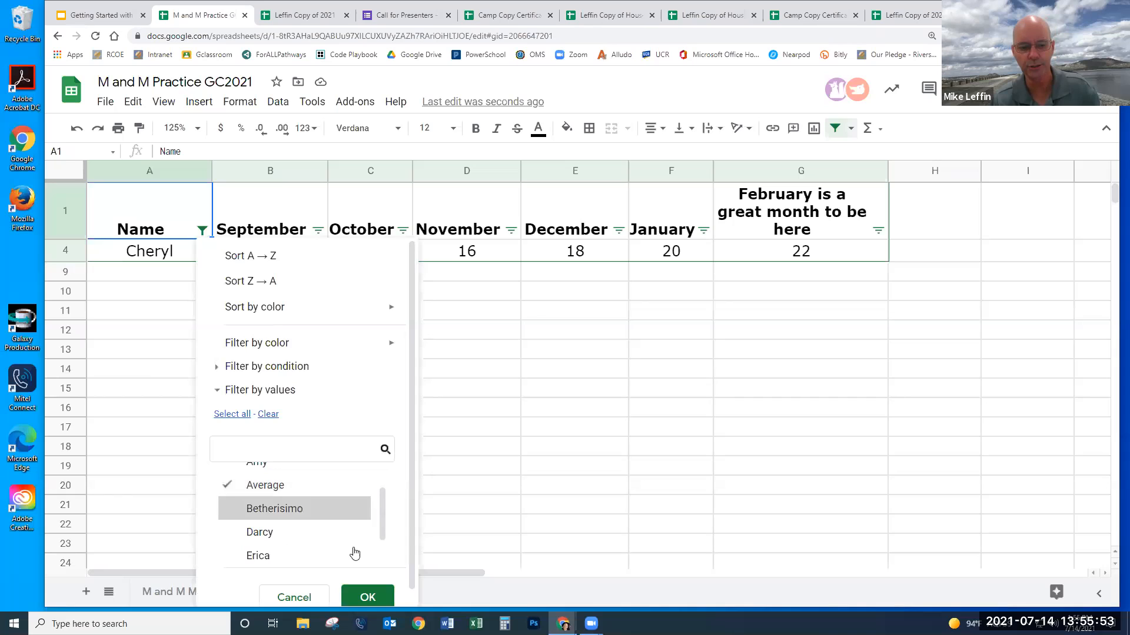
click(368, 598)
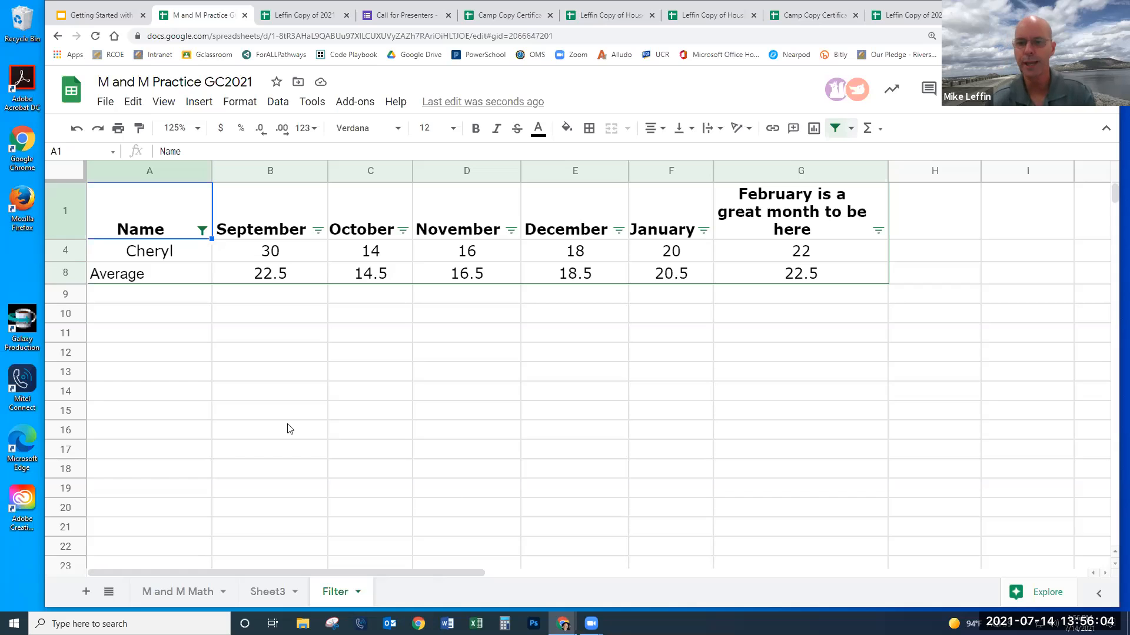
- Insert a line chart of A4:G8 with rows and columns switched so months form the axis
drag(160, 257, 768, 274)
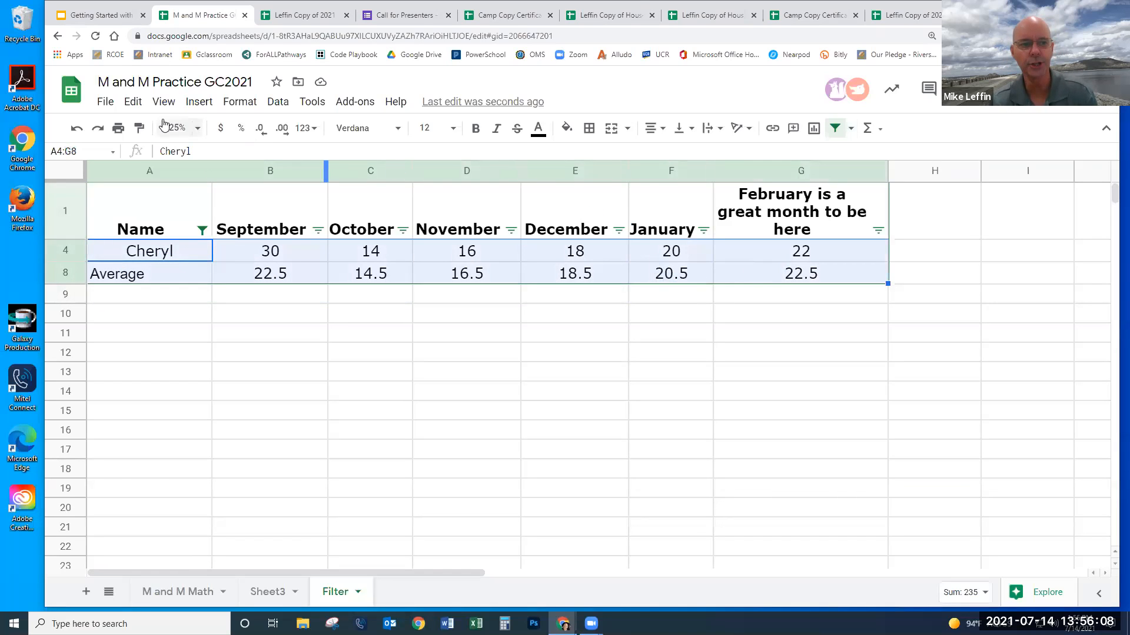
click(198, 102)
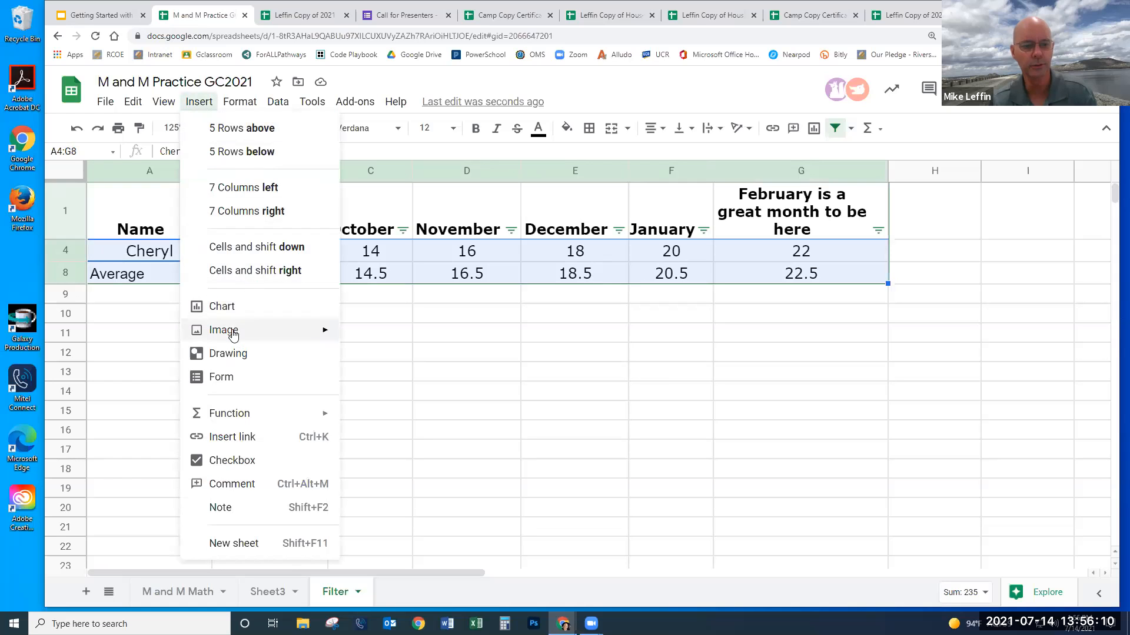
click(222, 307)
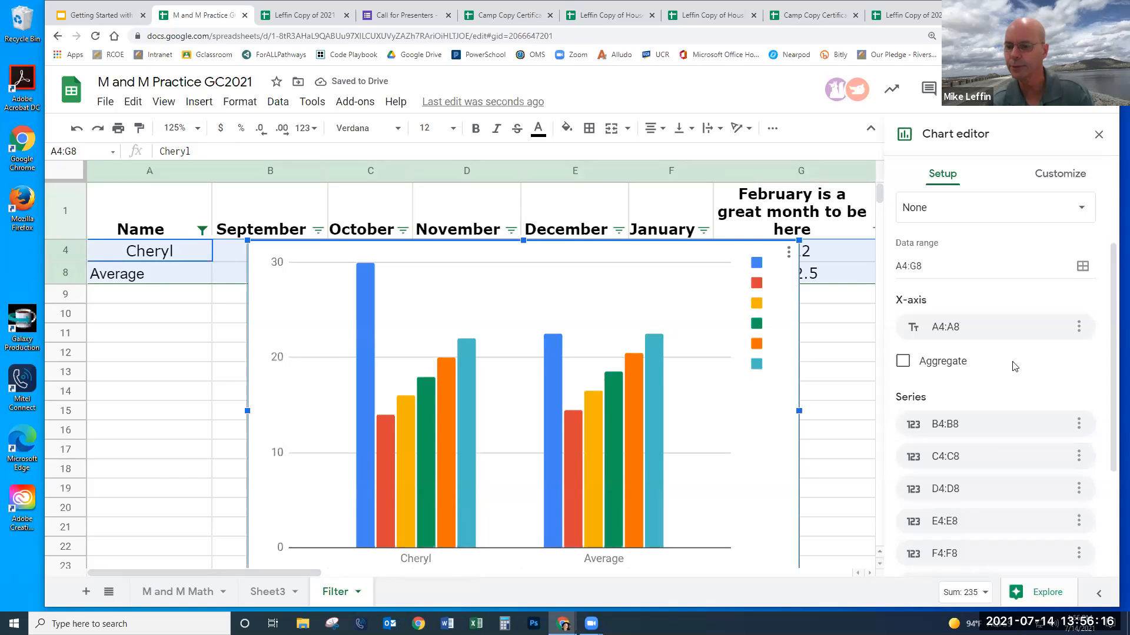
scroll(1016, 360, down, 3)
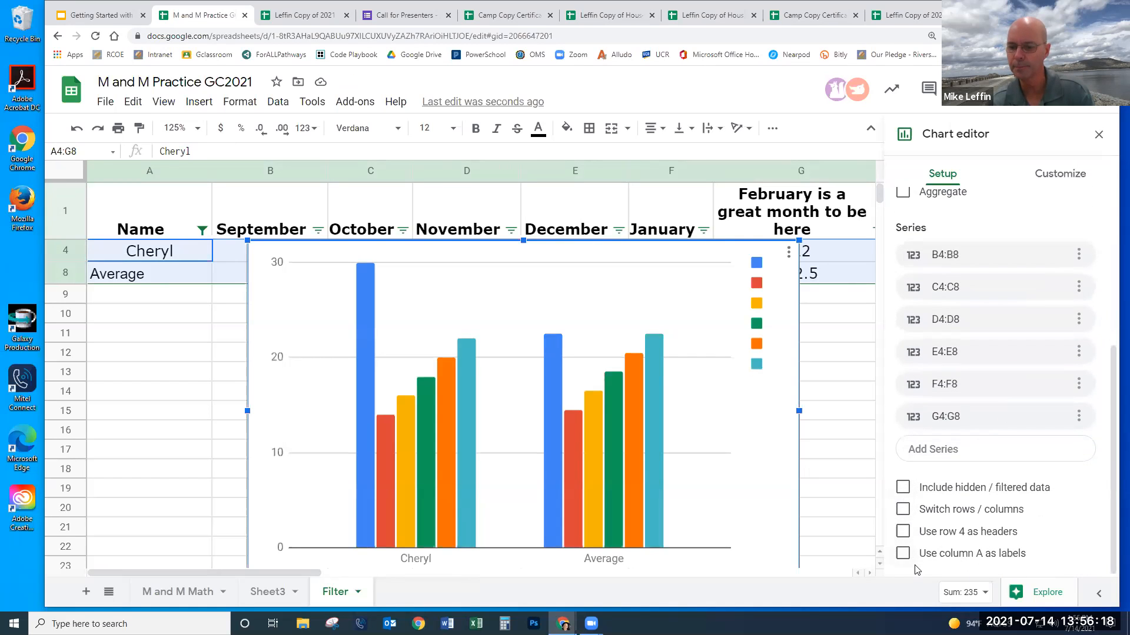
click(903, 511)
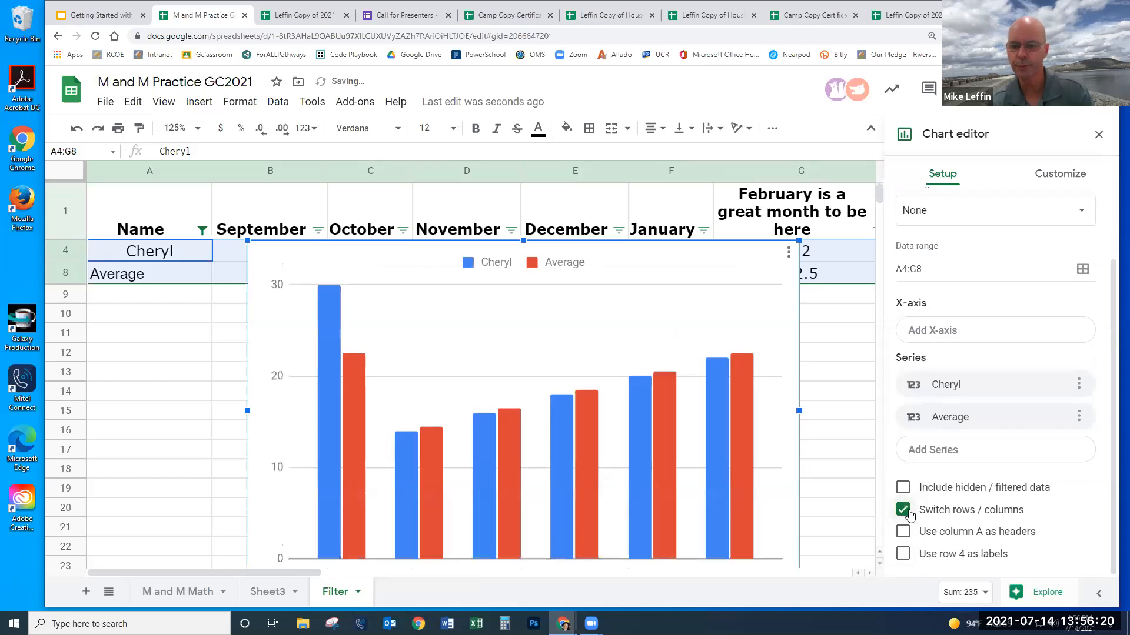
scroll(963, 243, up, 1)
scroll(962, 243, up, 2)
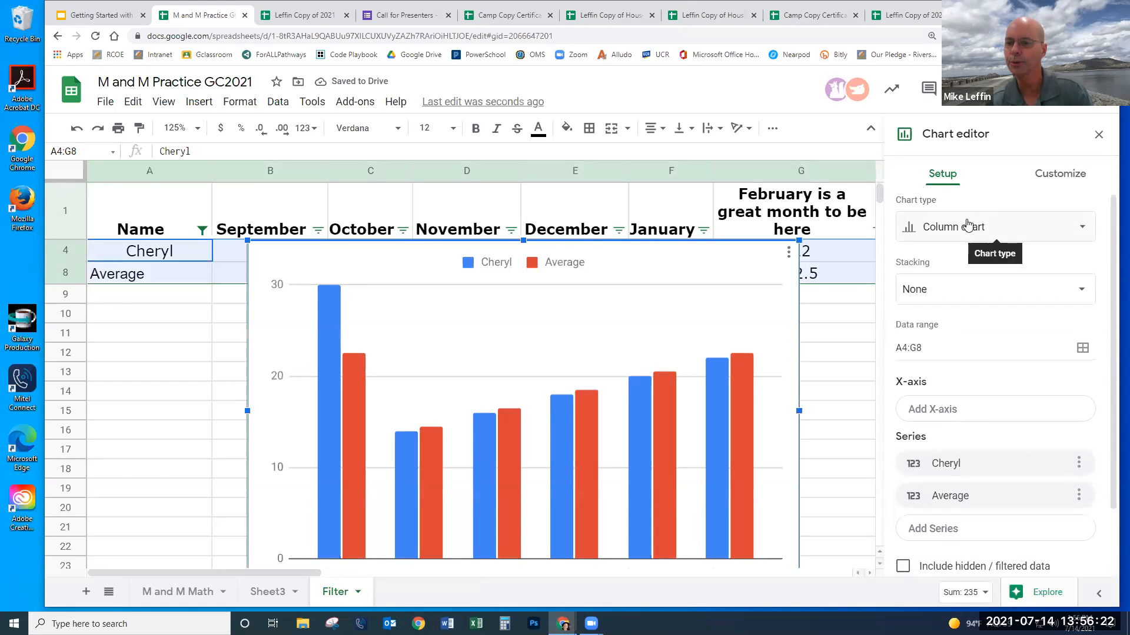
click(972, 238)
click(922, 308)
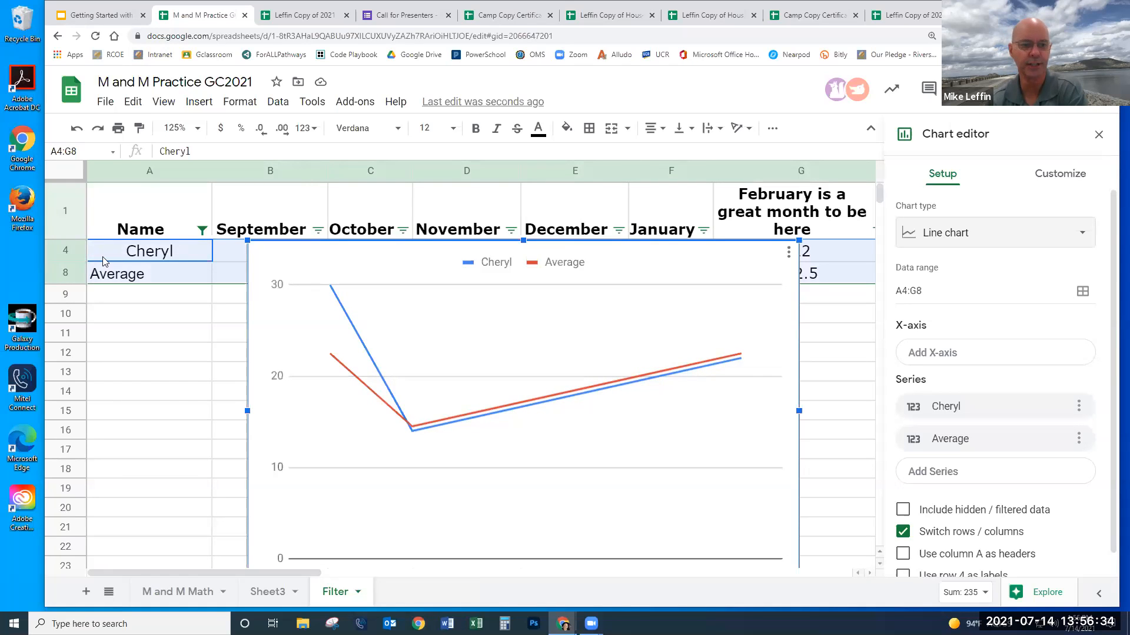
- Change the Name filter to show Amy instead of Cheryl, keeping Average
click(202, 230)
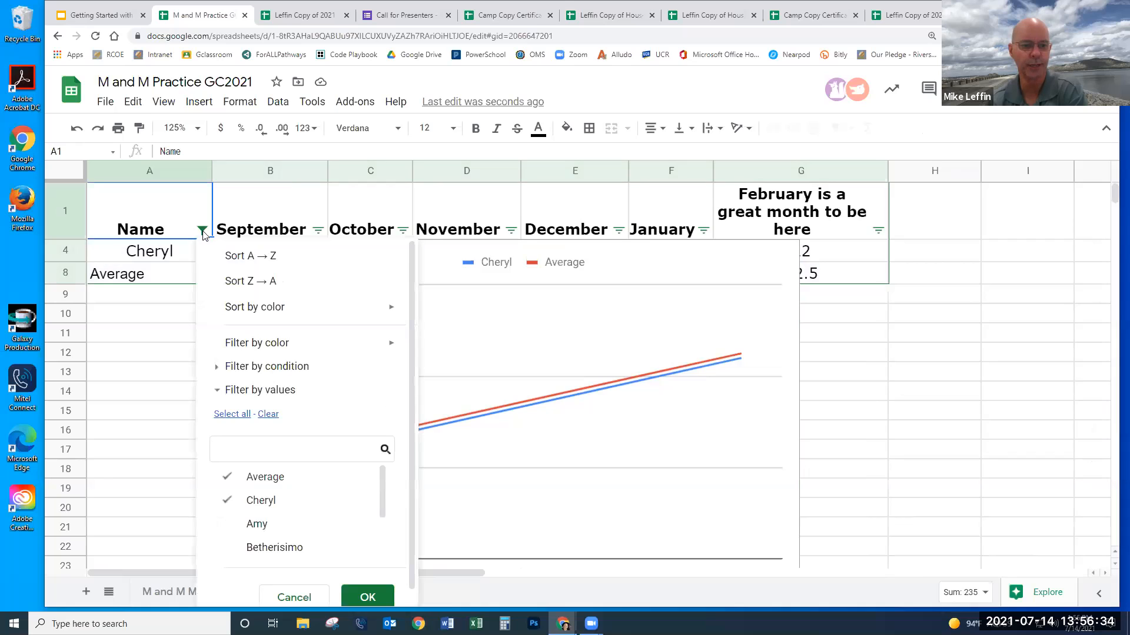
click(228, 524)
click(227, 502)
click(367, 598)
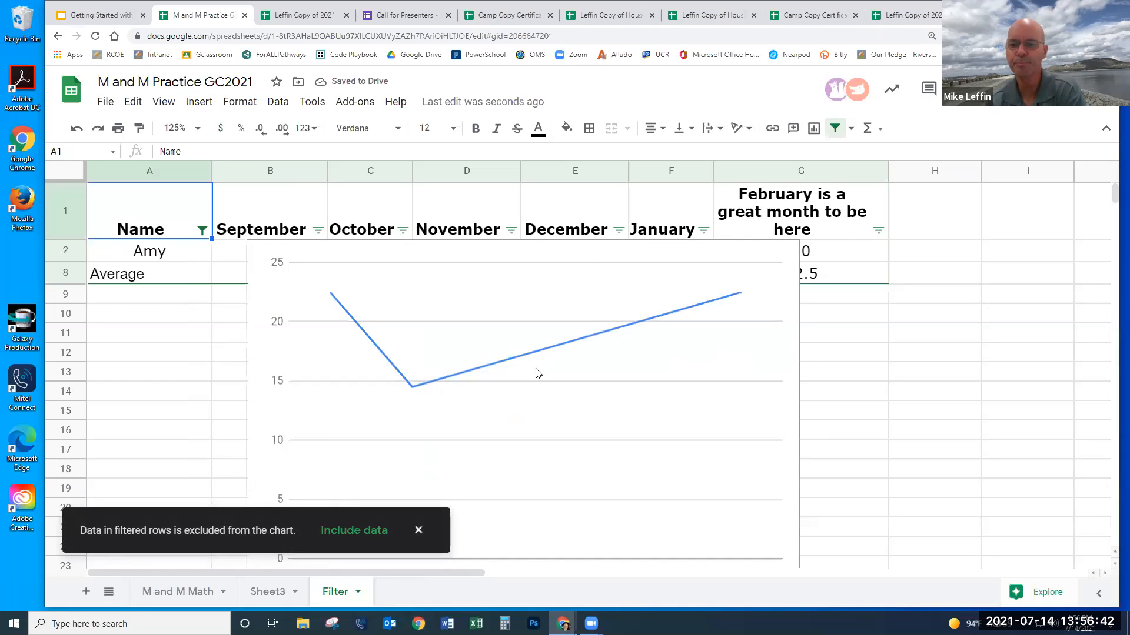
- Move the line chart aside, then delete it from the sheet
click(756, 329)
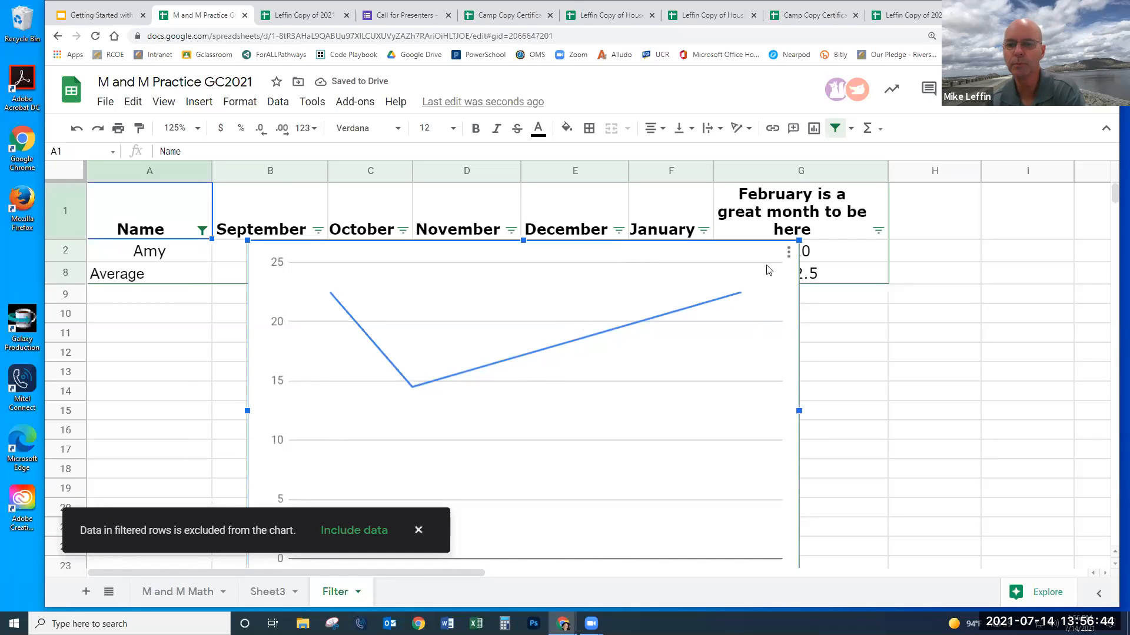
drag(785, 290, 790, 300)
drag(740, 268, 778, 188)
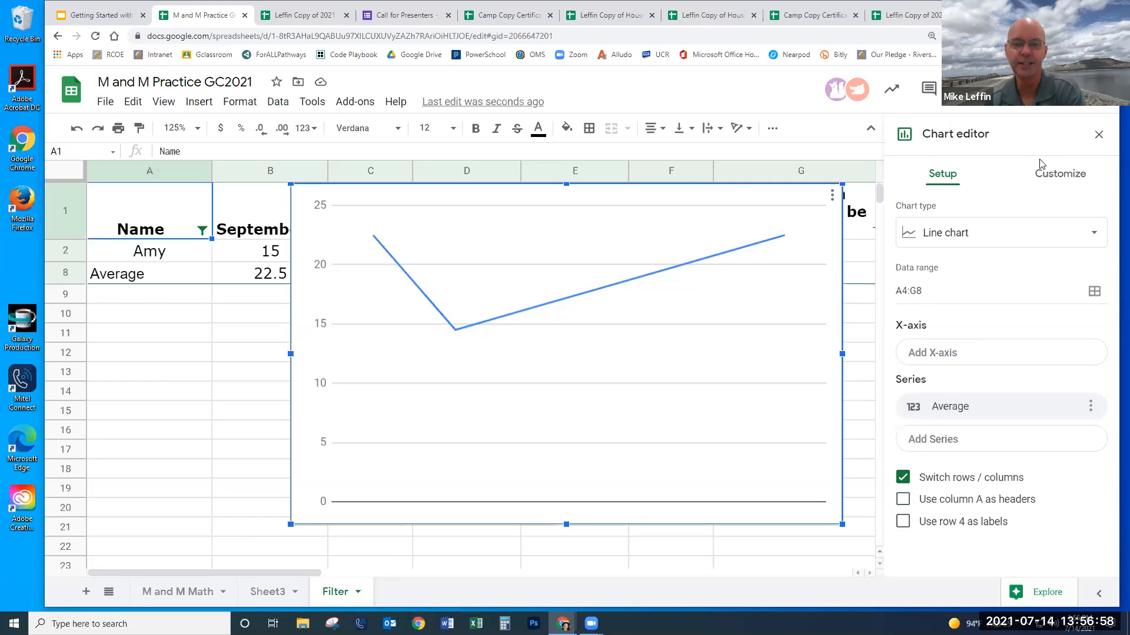
key(Delete)
click(605, 316)
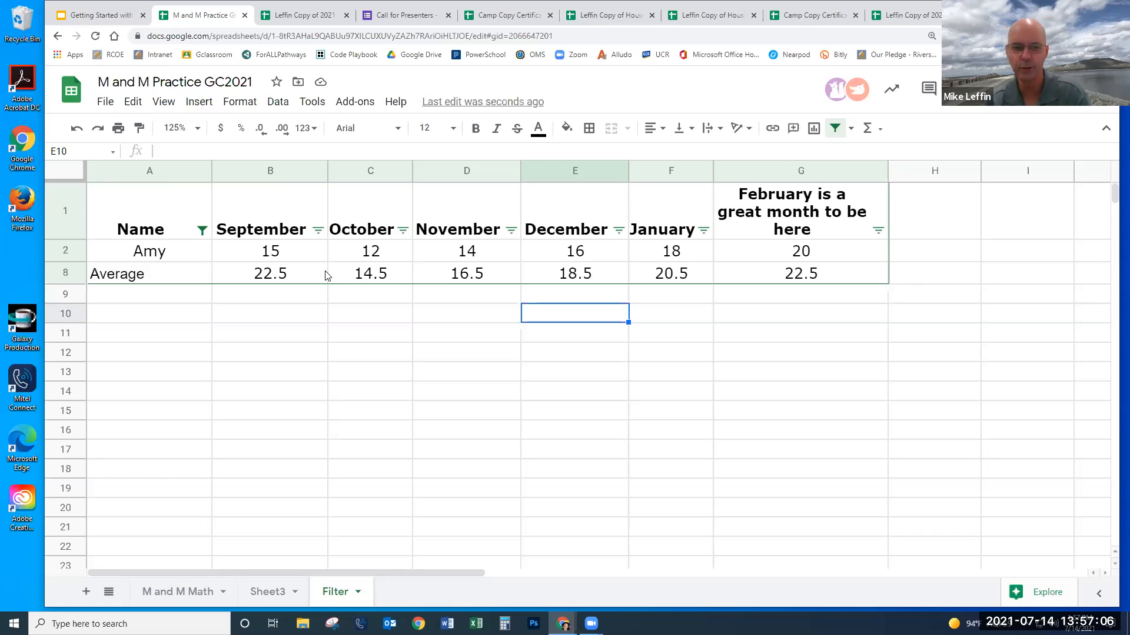
- Select all names in the Name filter to show every student, then view December's filter options
click(202, 231)
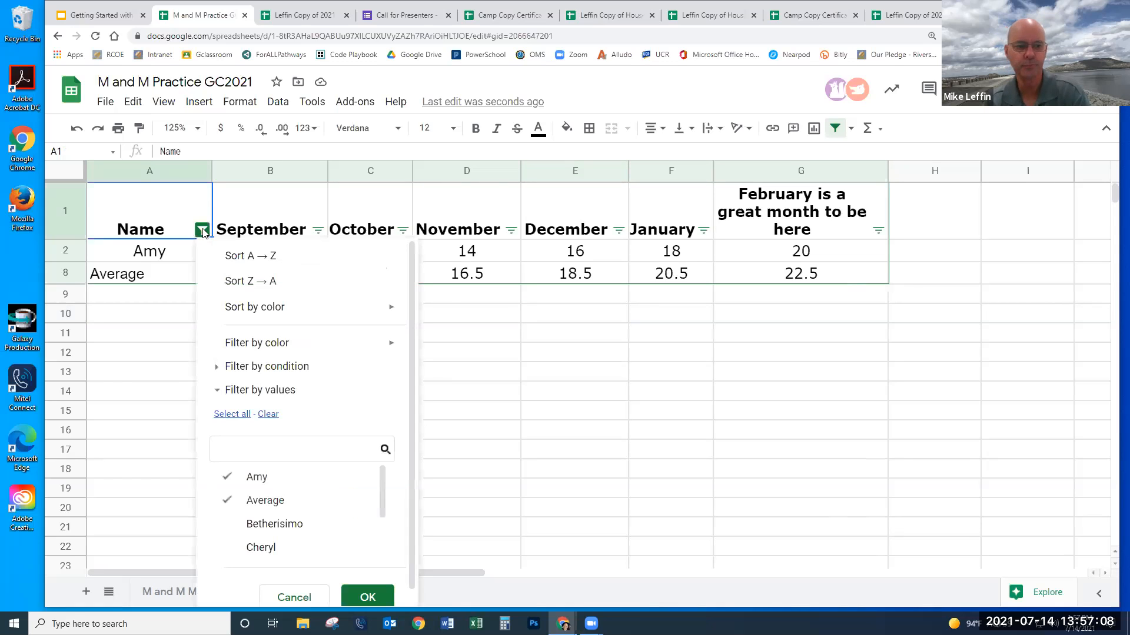
click(241, 415)
click(370, 598)
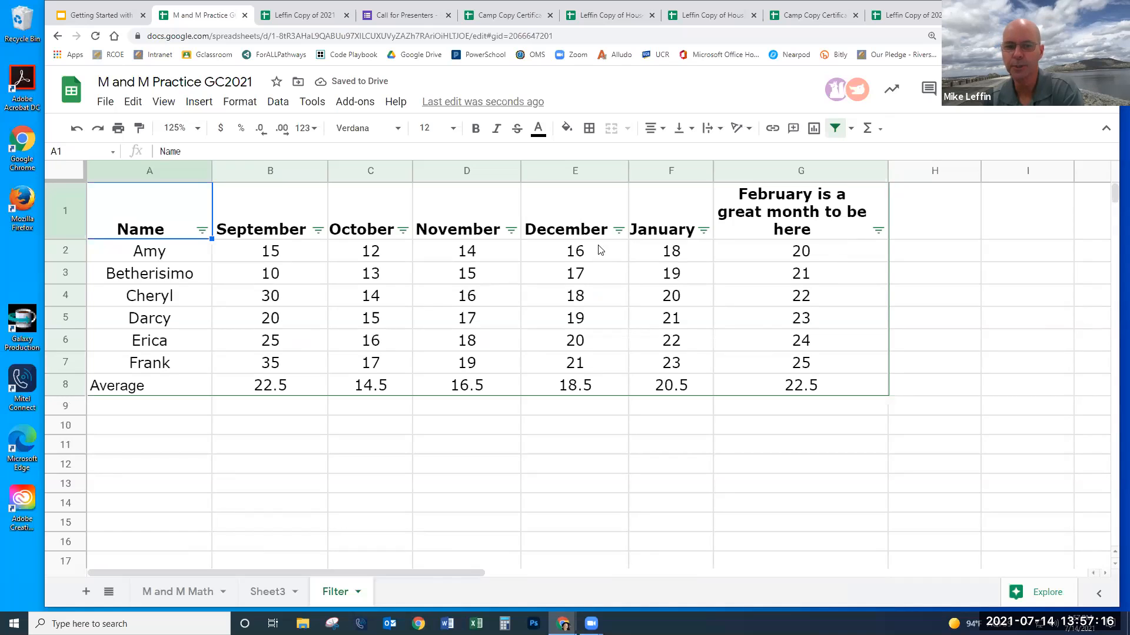
click(618, 230)
scroll(527, 369, down, 1)
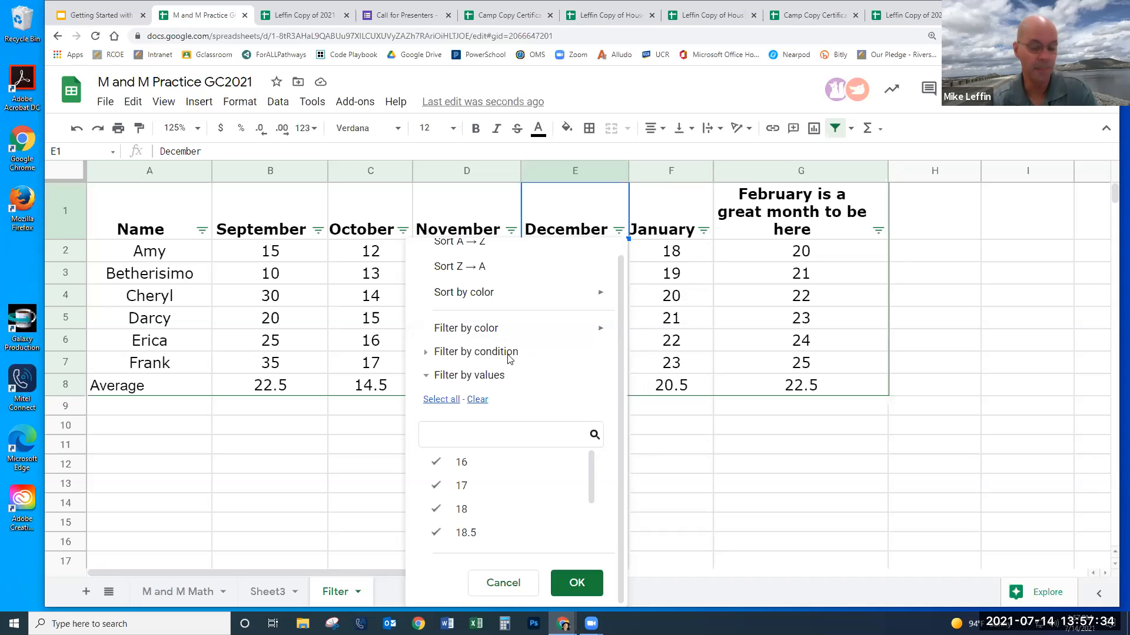
- Cancel the December filter dropdown, leaving the table data unchanged
click(513, 585)
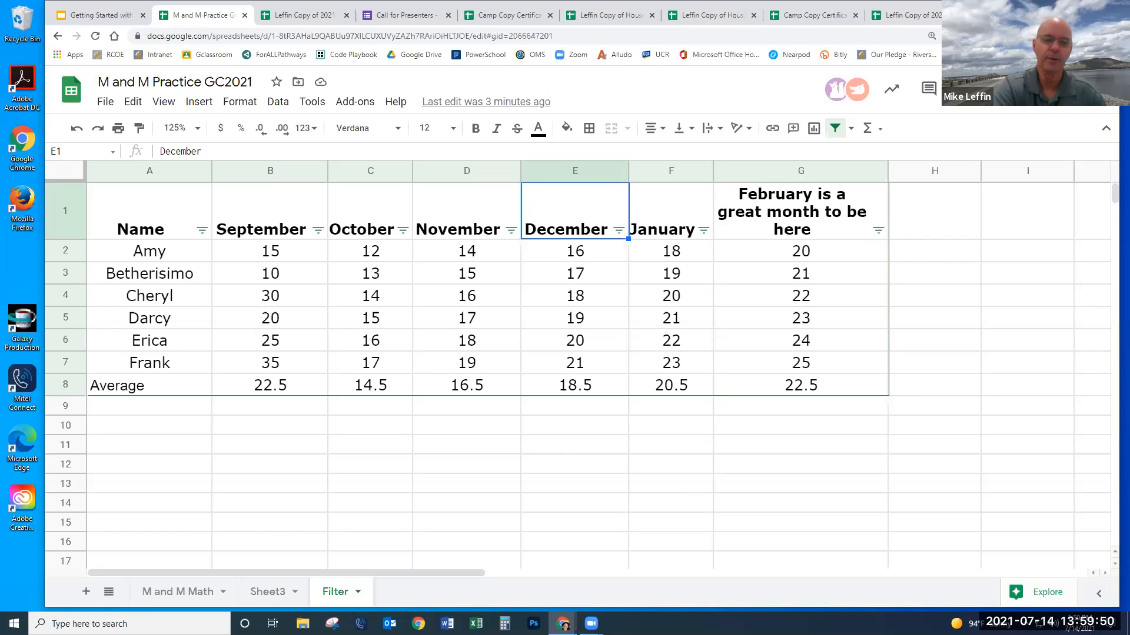
scroll(365, 453, down, 2)
- Enter 1 in D10 and fill it down through D20
click(427, 352)
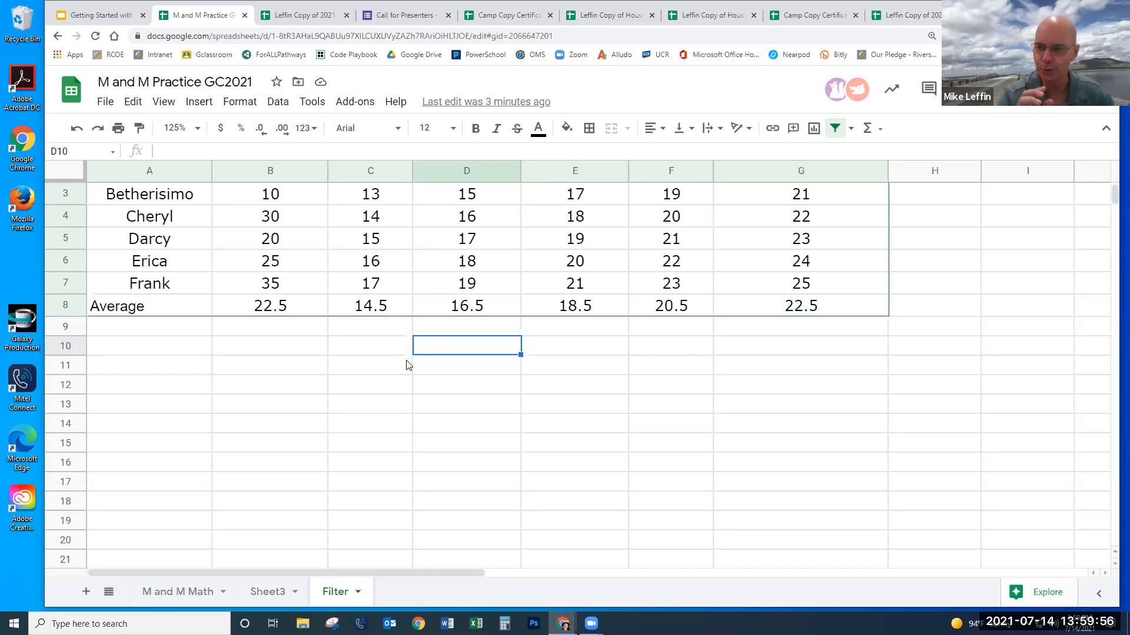
text(1)
key(Return)
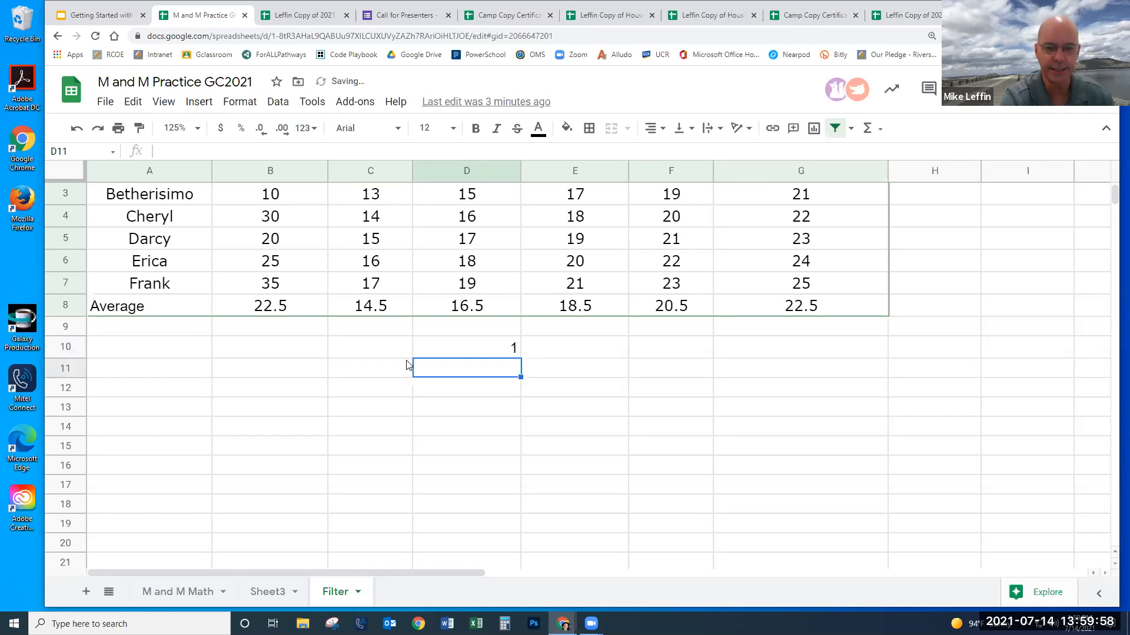
click(480, 352)
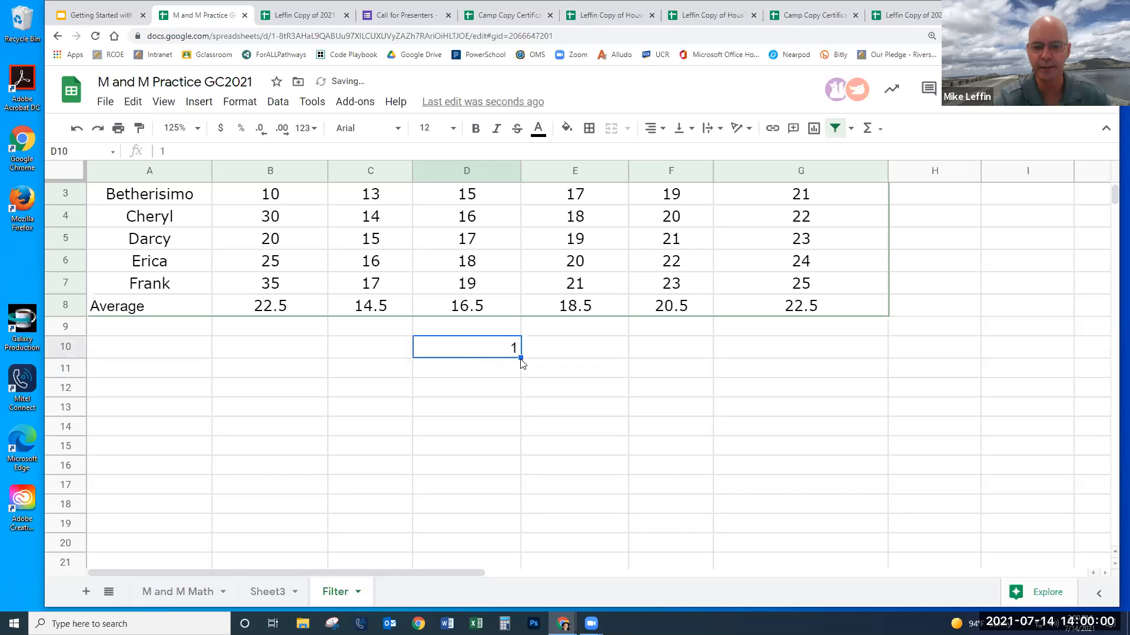
drag(504, 486, 539, 492)
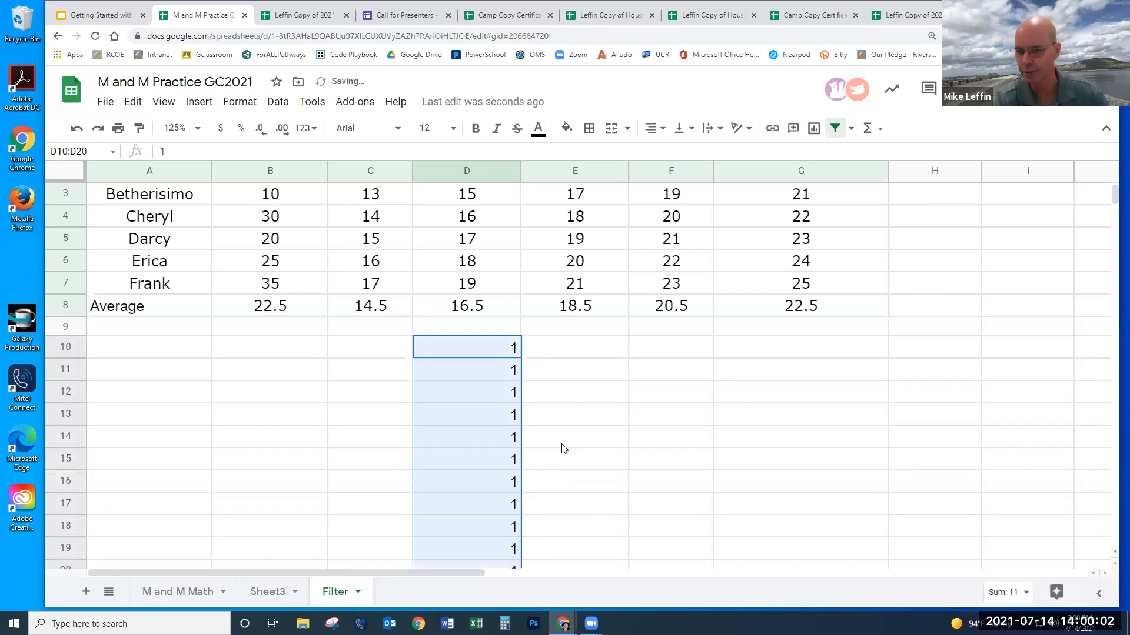
- Enter 7/12/2021 in E10, then clear the extra filled dates in E11:E15
click(574, 354)
text(7)
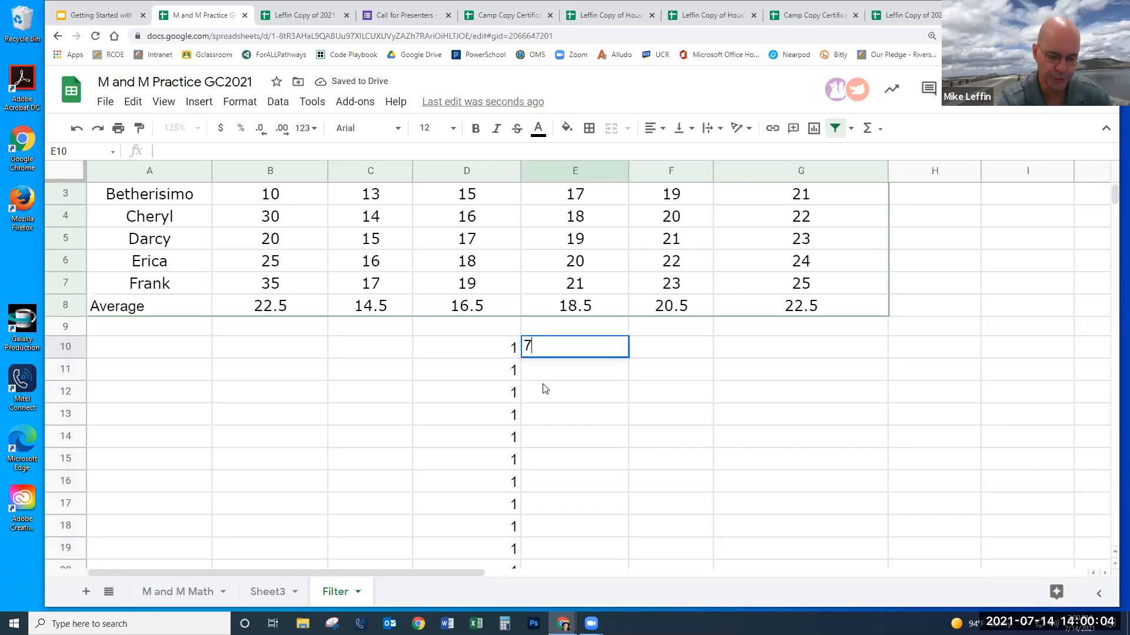
text(/12/202)
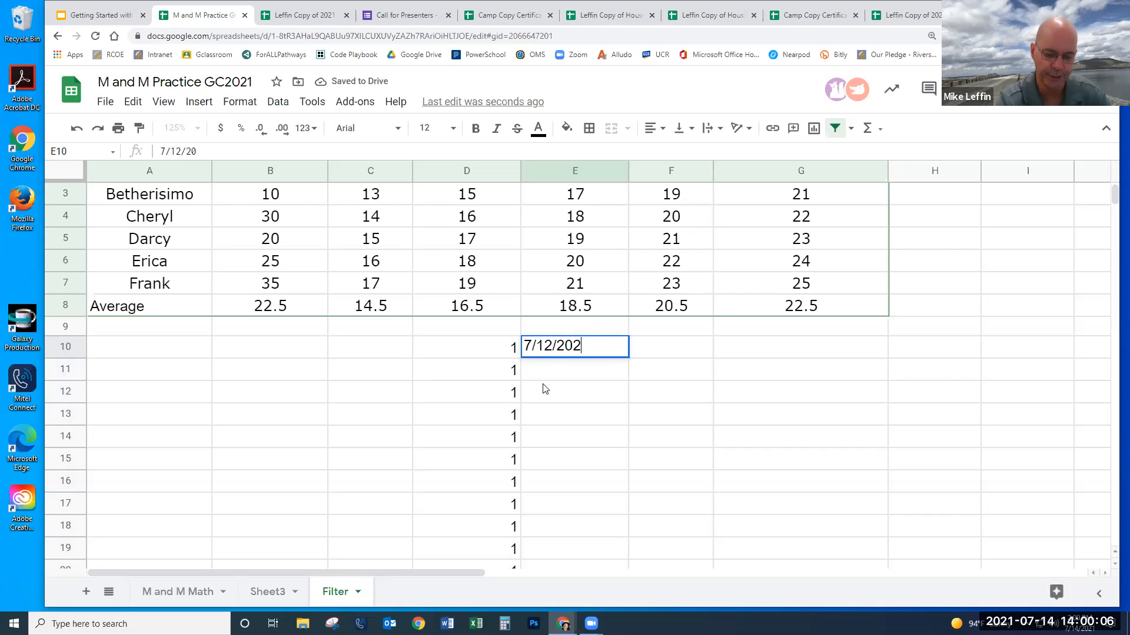
text(1)
key(Return)
click(594, 351)
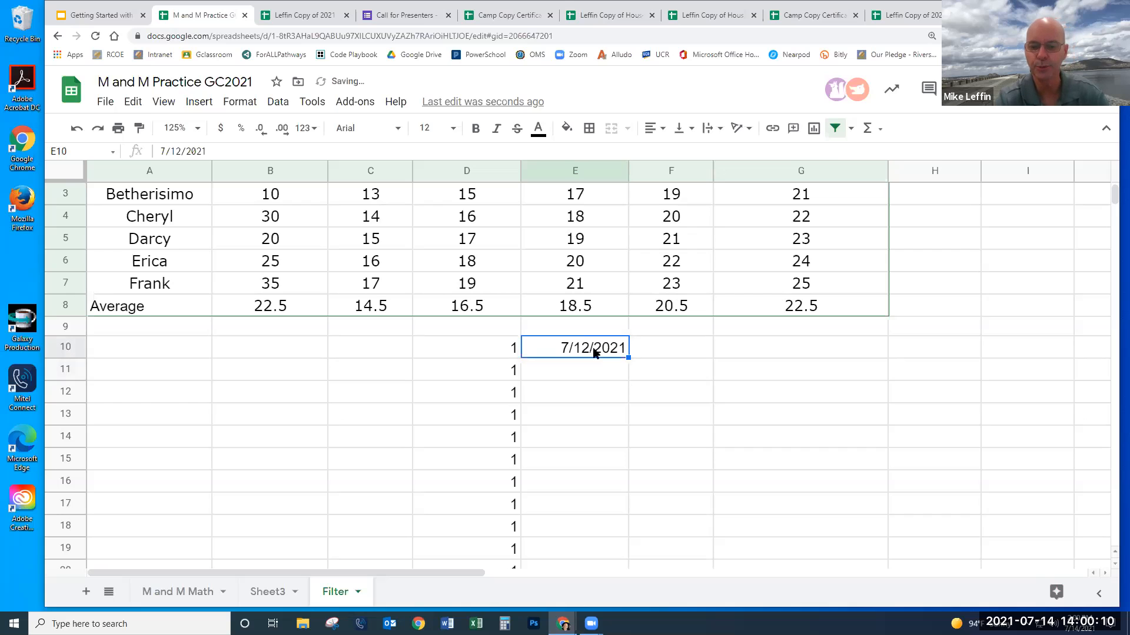
drag(627, 357, 623, 453)
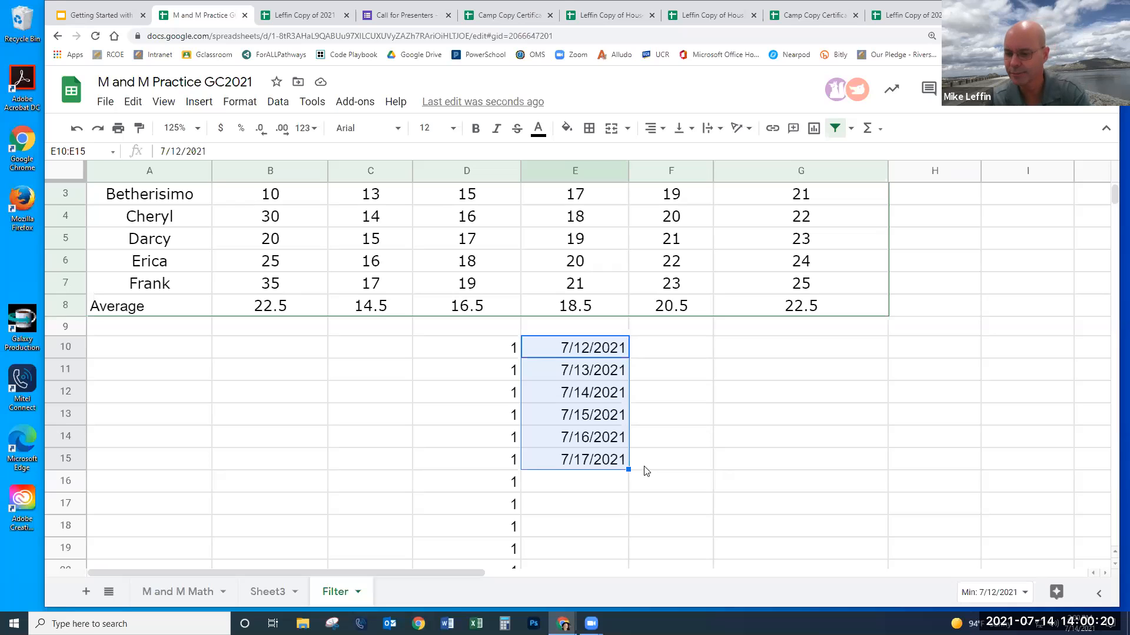
drag(581, 371, 583, 458)
key(Delete)
click(649, 447)
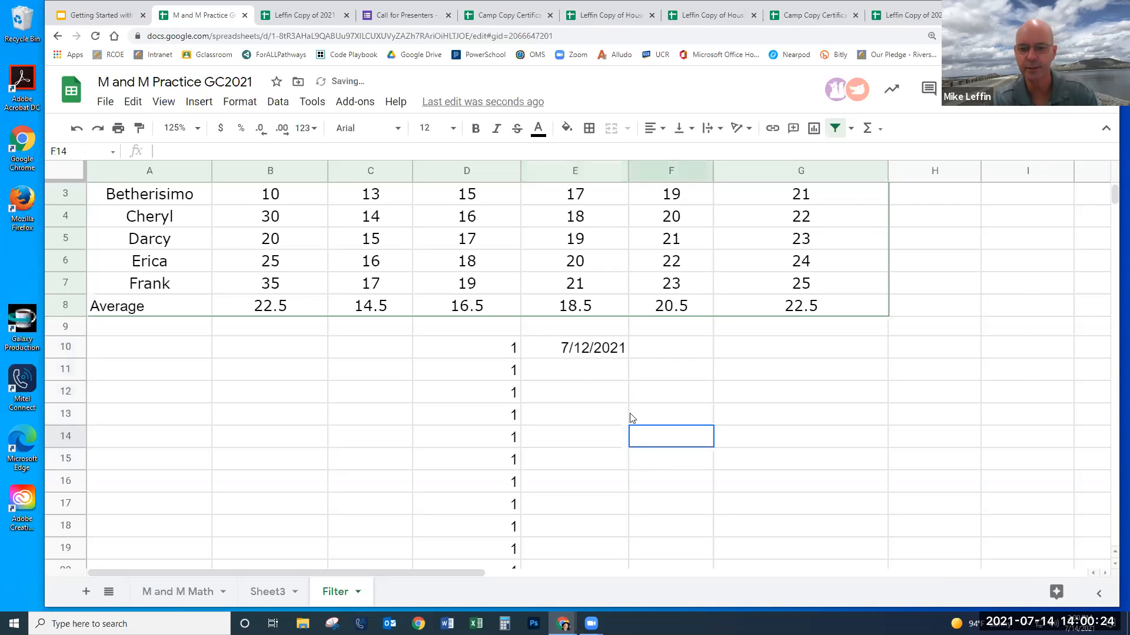
- Copy the 7/12/2021 date from E10 and paste it into E11:E18
click(603, 350)
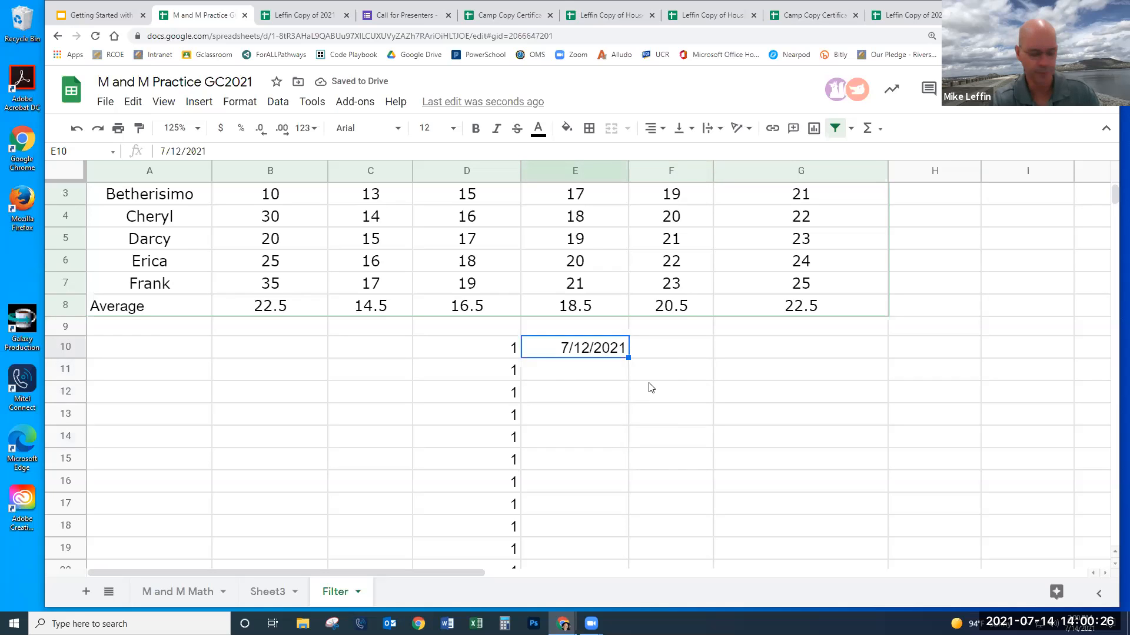
key(ctrl+c)
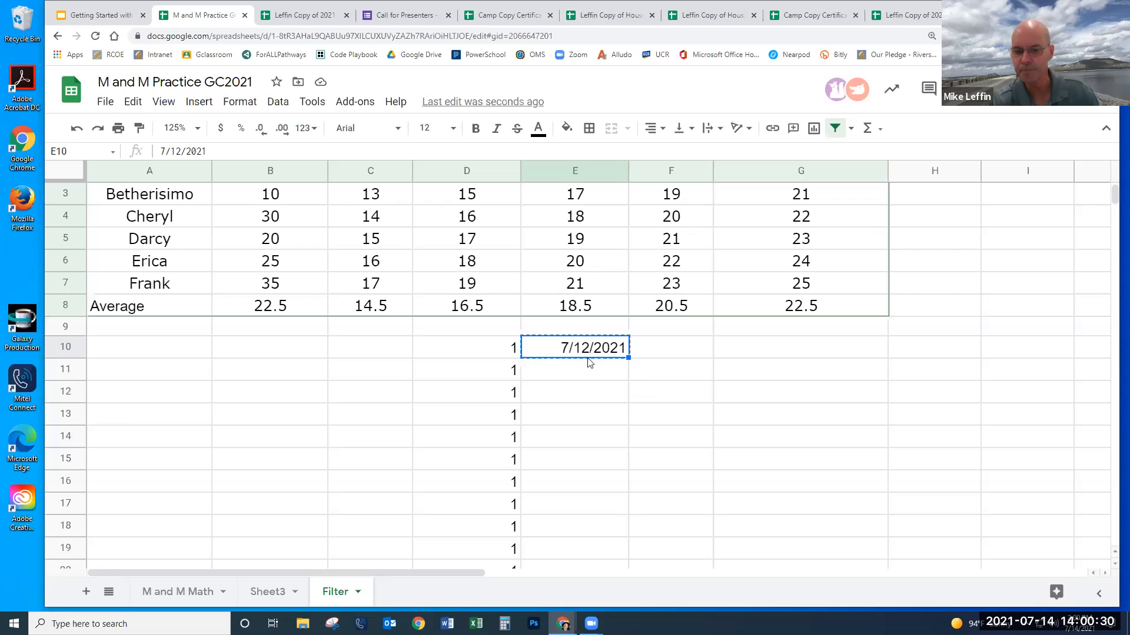
drag(589, 372, 593, 516)
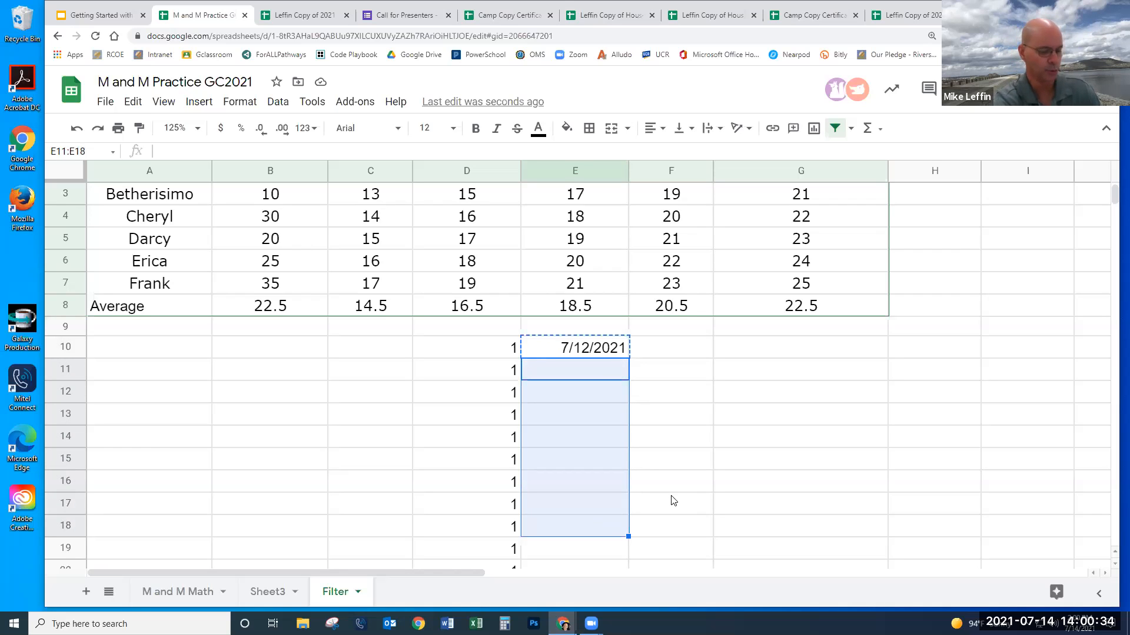
key(ctrl+v)
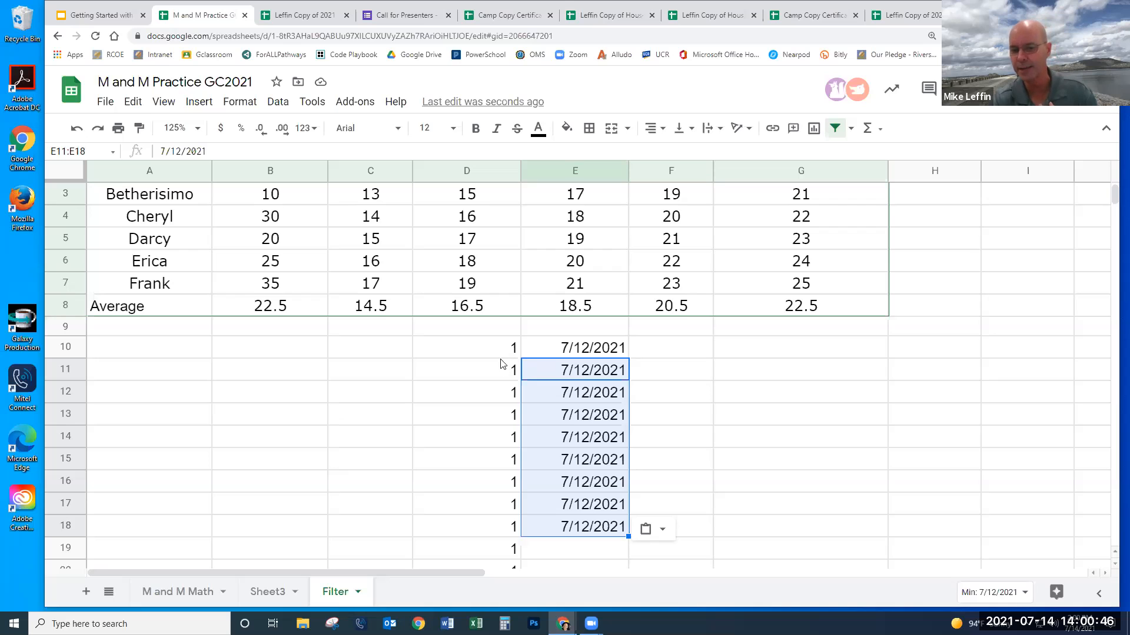
- Number C10 through C16 from 1 to 7 by extending the 1, 2 series
click(393, 354)
text(1)
key(Return)
key(Return)
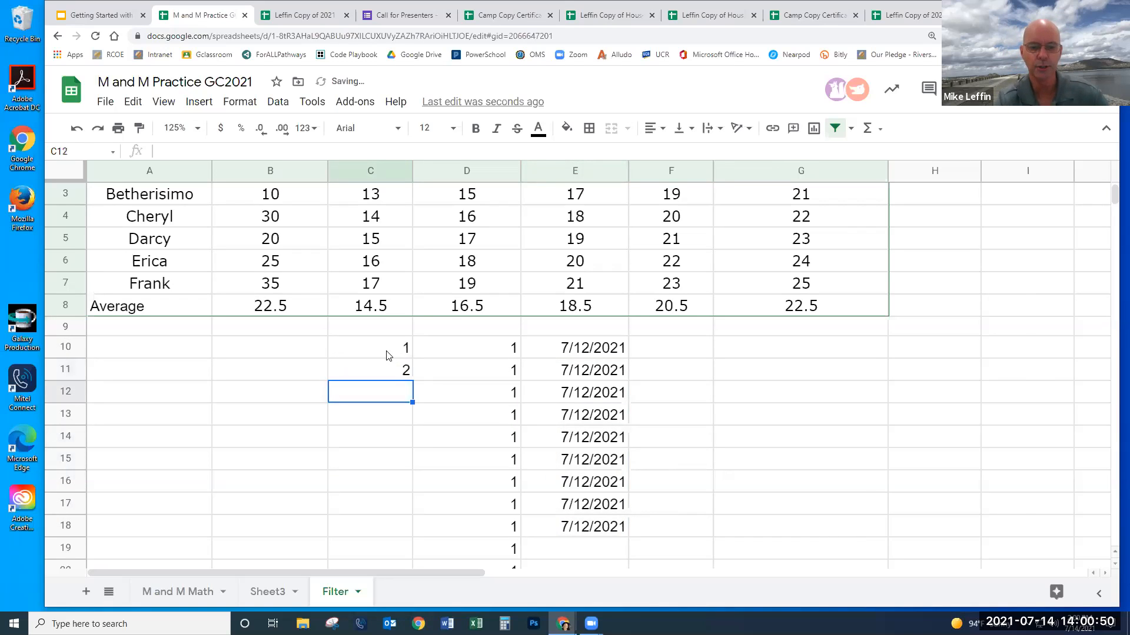
drag(393, 353, 409, 490)
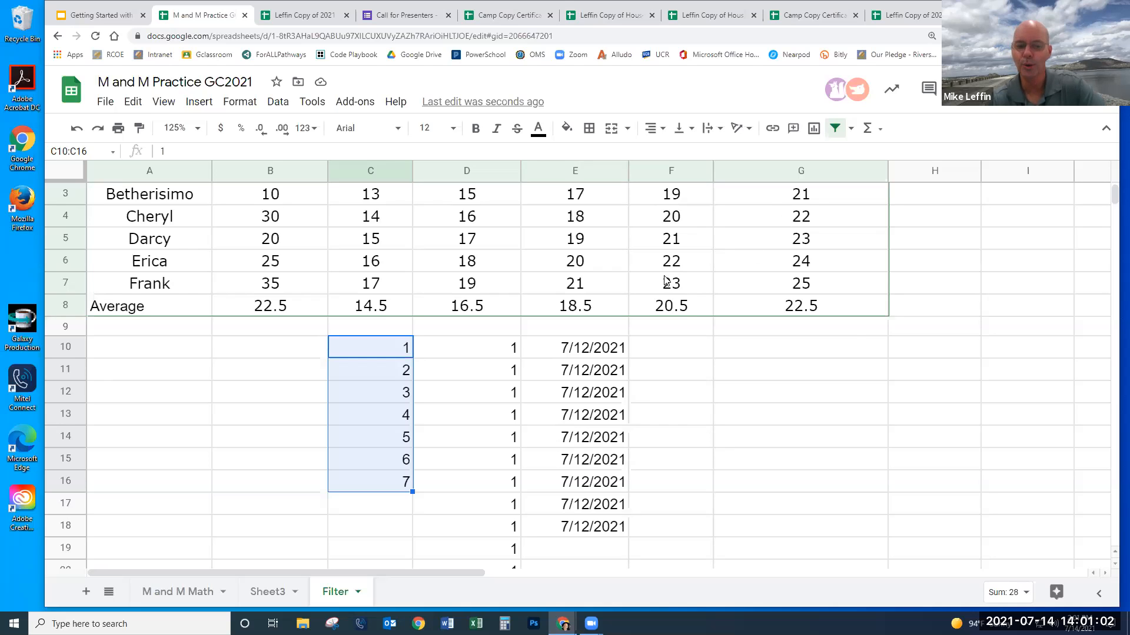
click(837, 362)
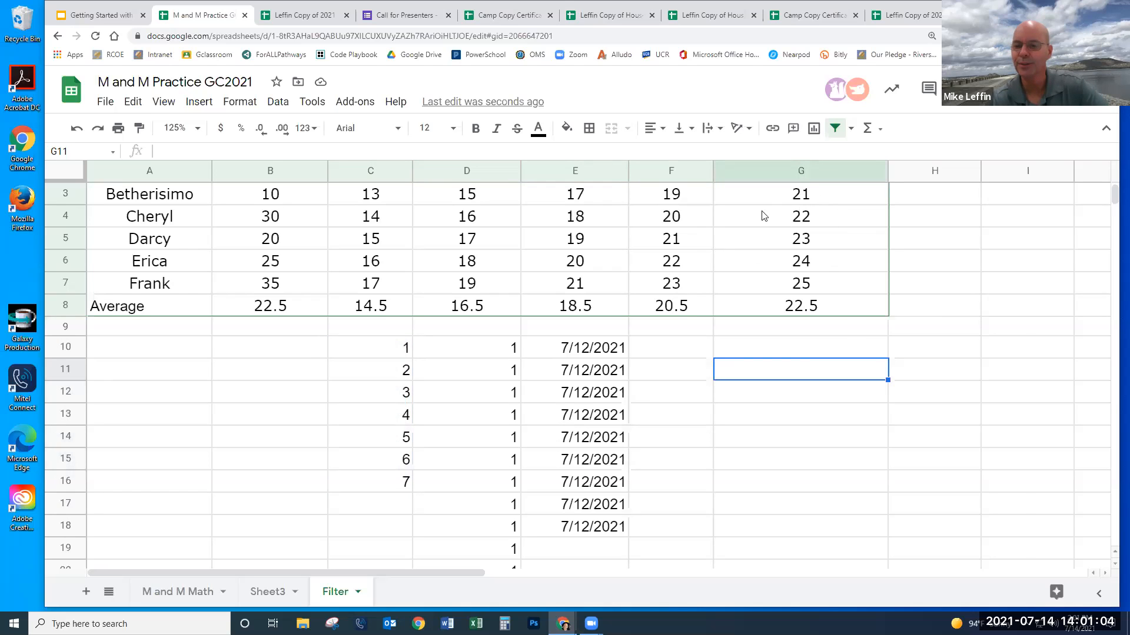
- Copy the January scores 19, 20 and 21 and select C14:C16
drag(676, 196, 678, 238)
key(ctrl+c)
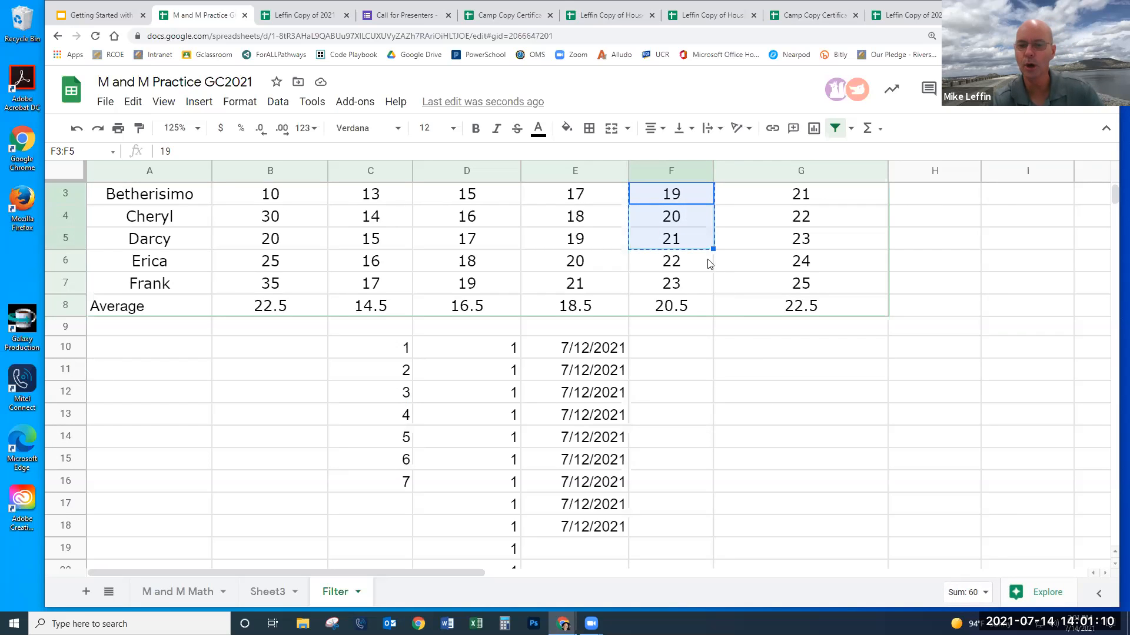
click(729, 366)
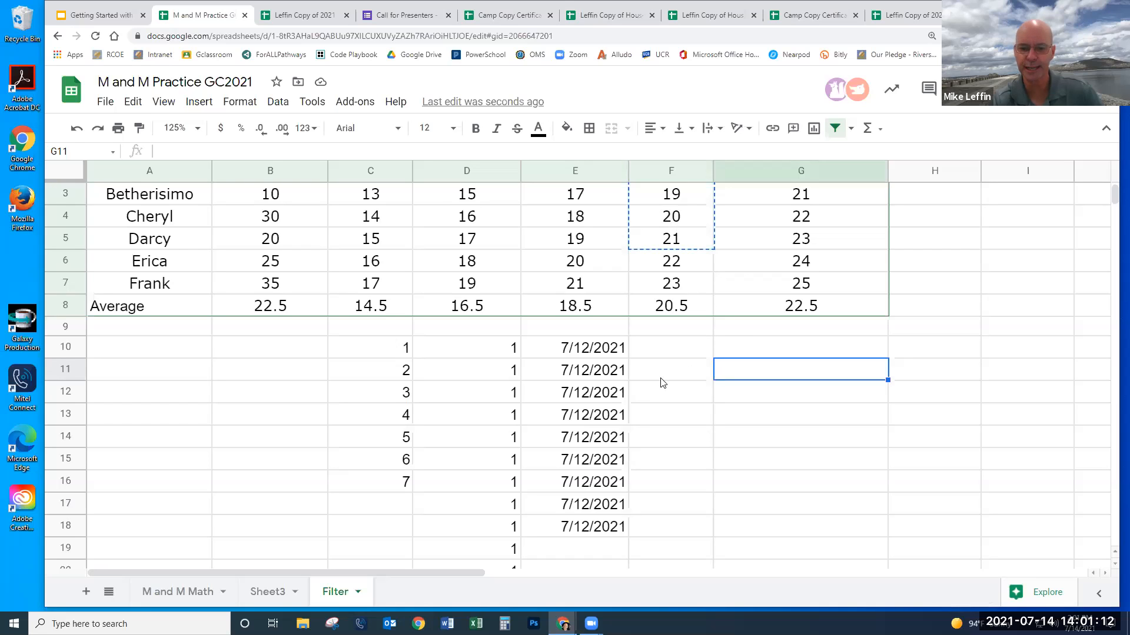
drag(404, 440, 406, 483)
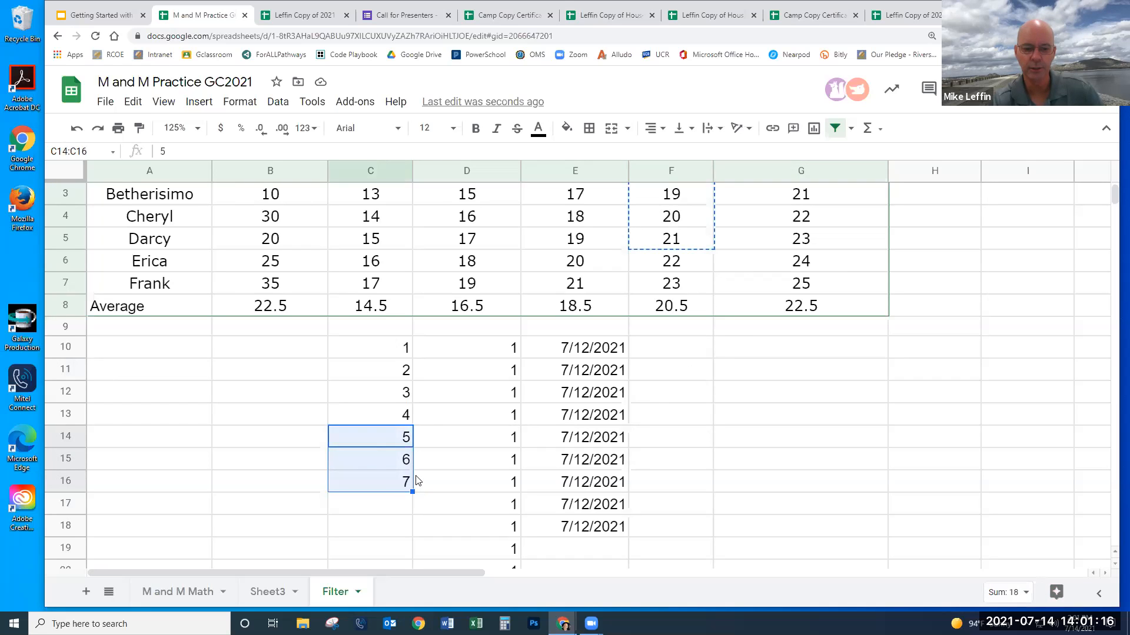
scroll(438, 470, down, 1)
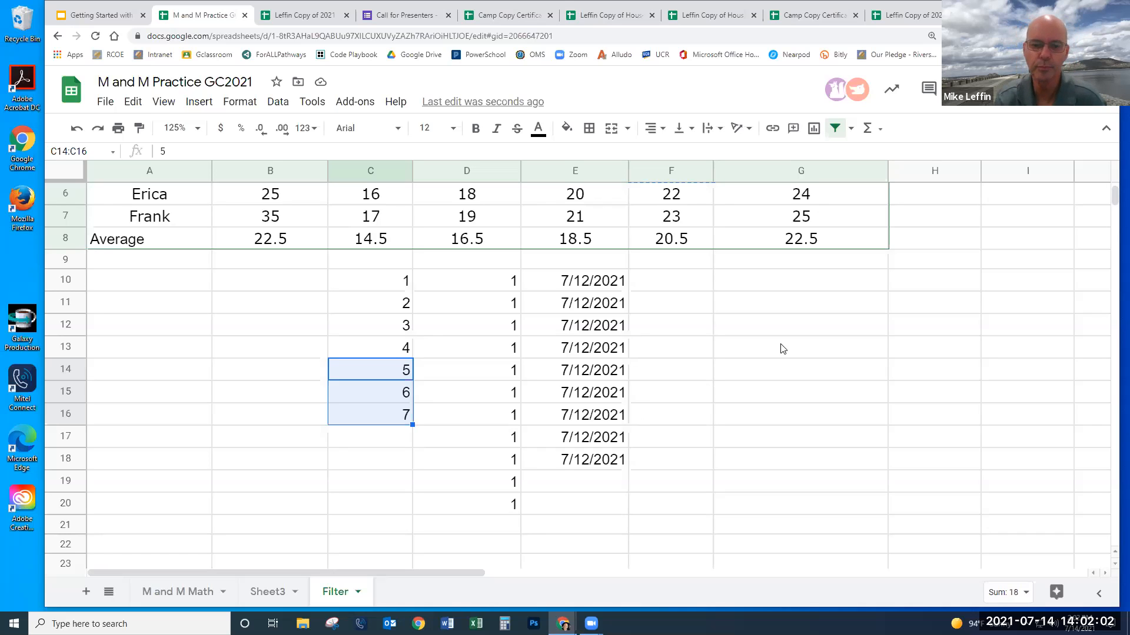
drag(373, 289, 597, 515)
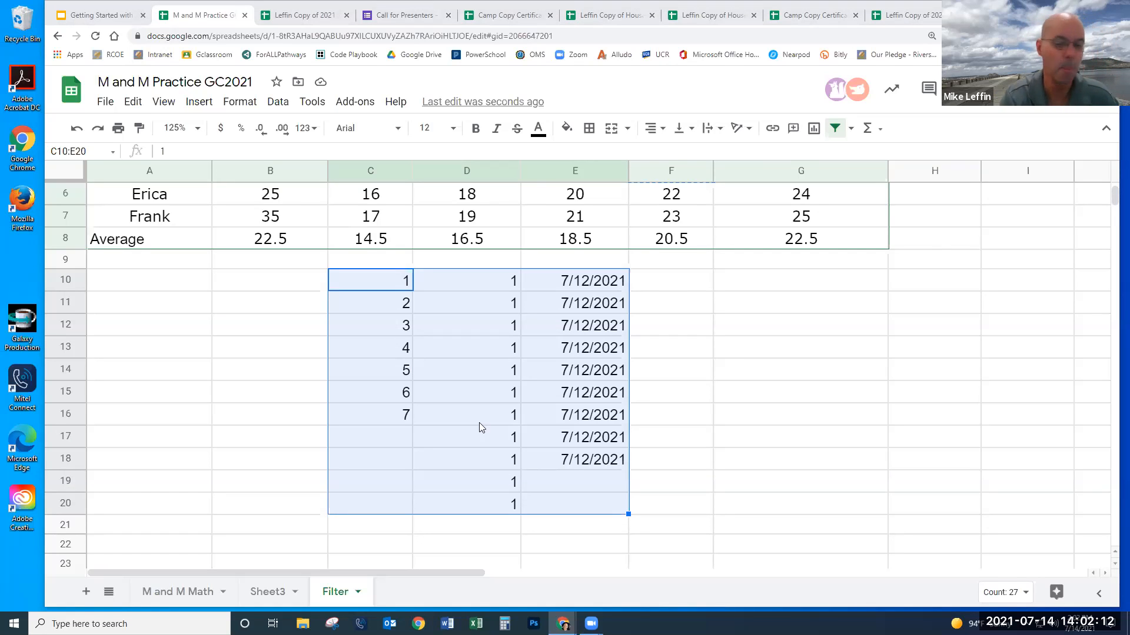
click(663, 405)
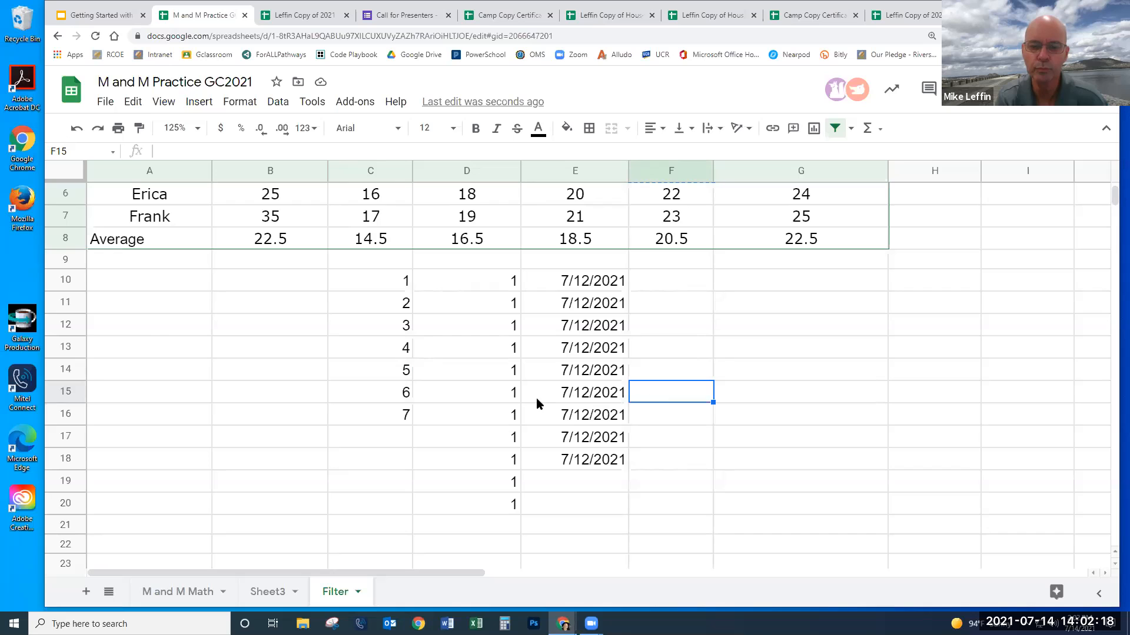
scroll(535, 397, up, 3)
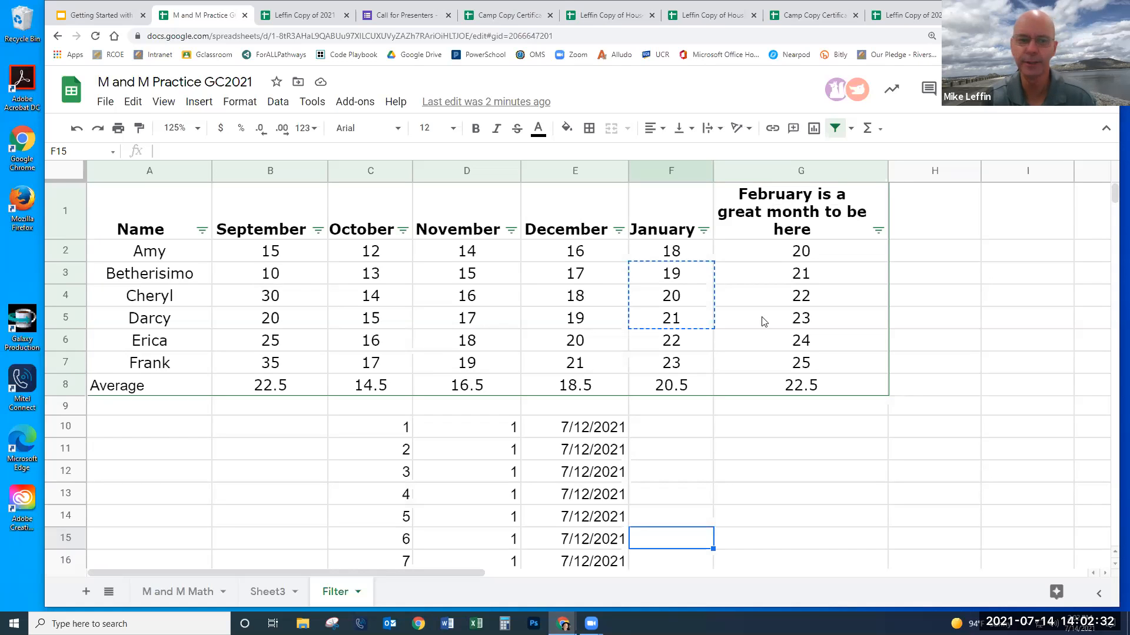
click(277, 452)
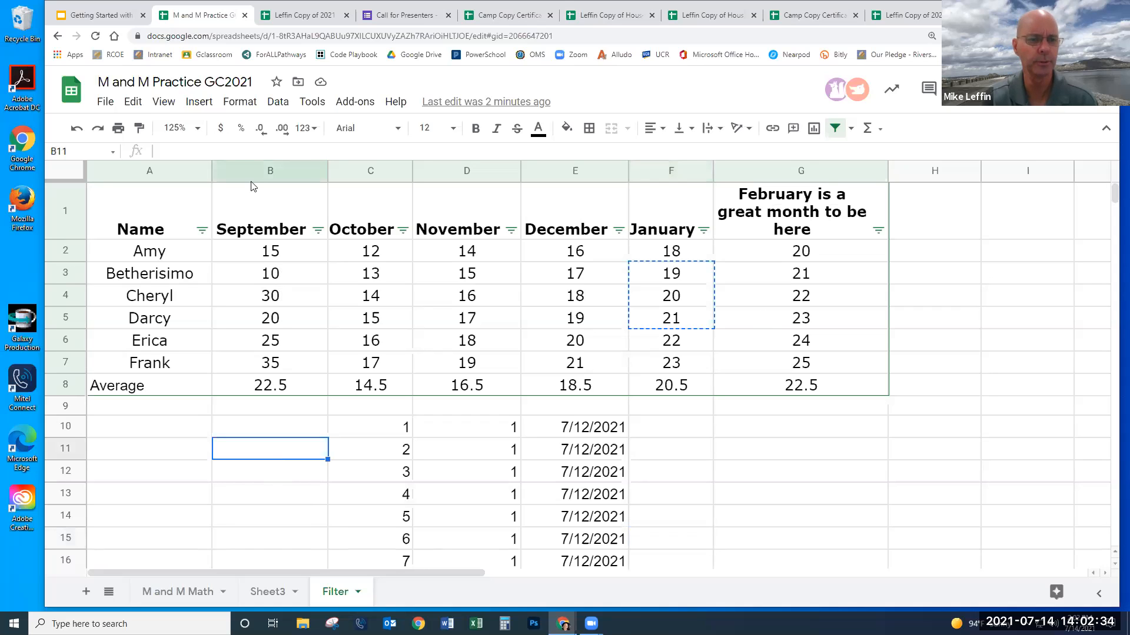
click(200, 103)
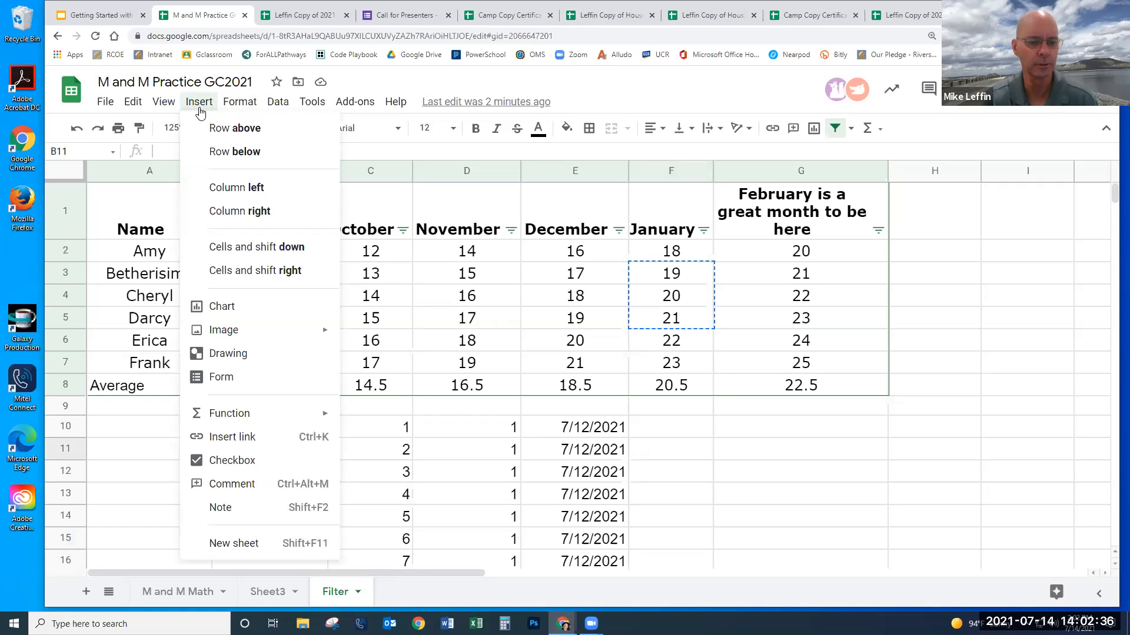
- Insert a blank column left of Name, shifting the table into columns B–H
click(199, 106)
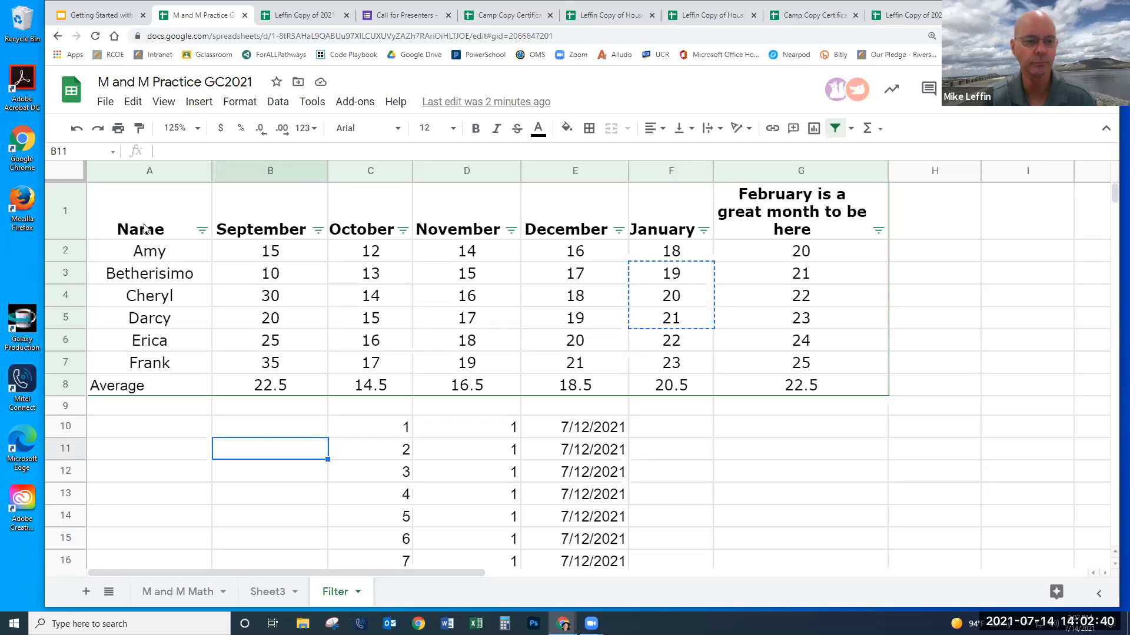
click(129, 176)
right_click(128, 176)
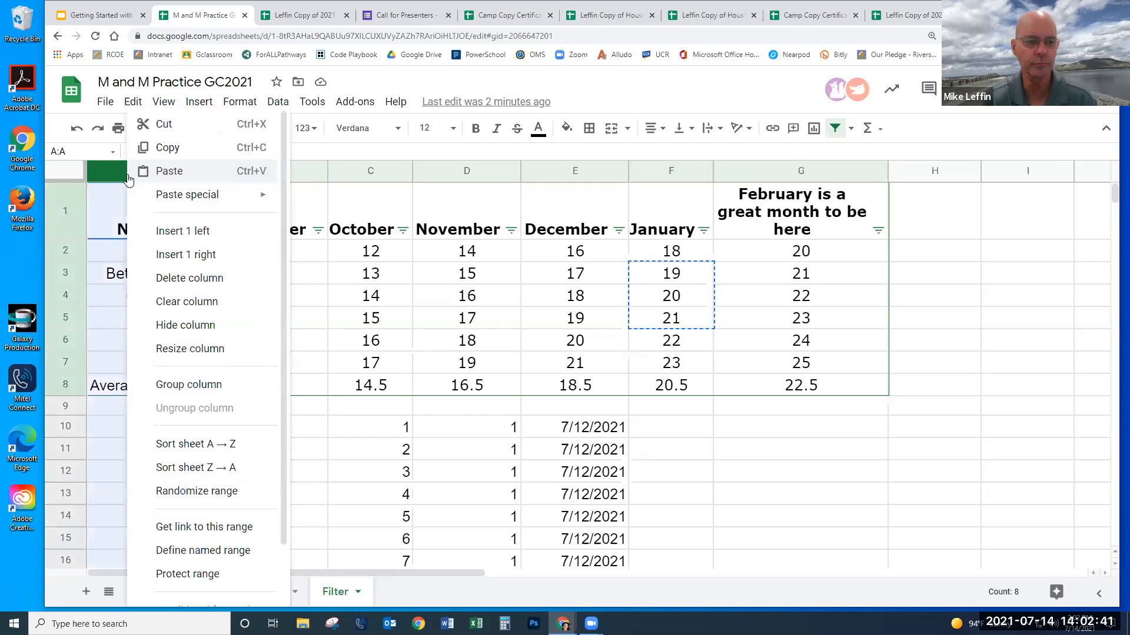
click(163, 243)
click(277, 471)
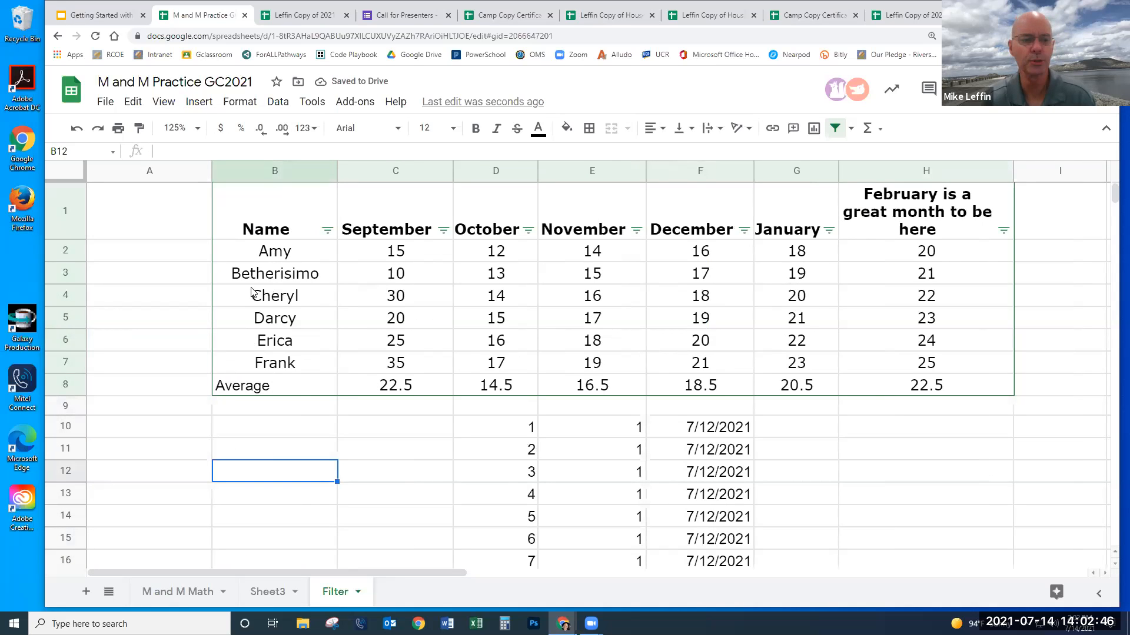
click(193, 253)
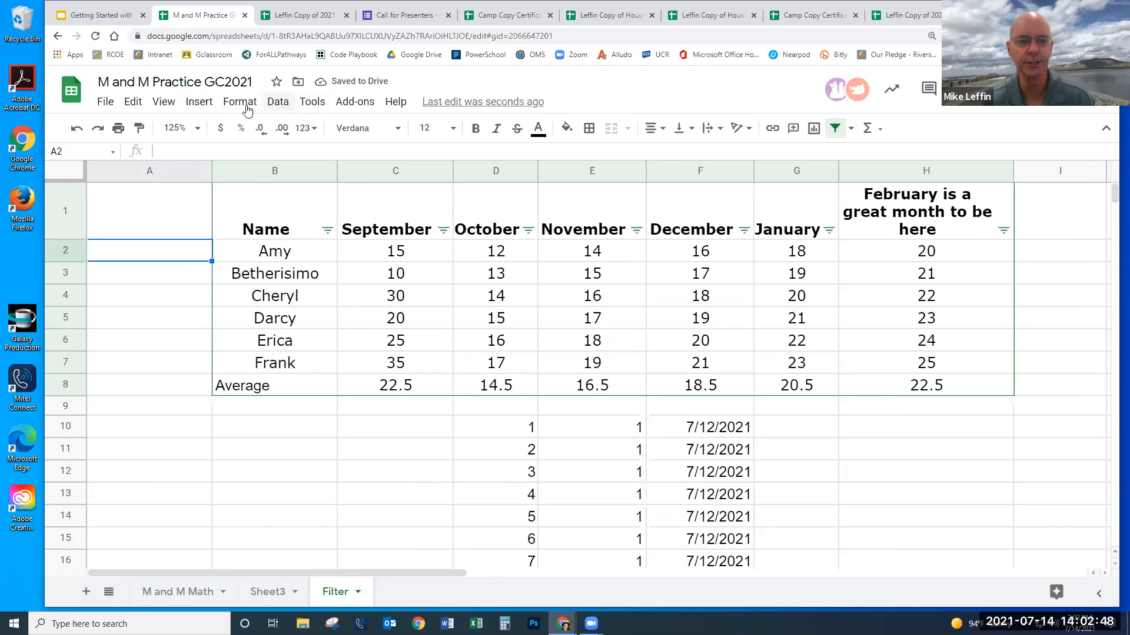
click(198, 104)
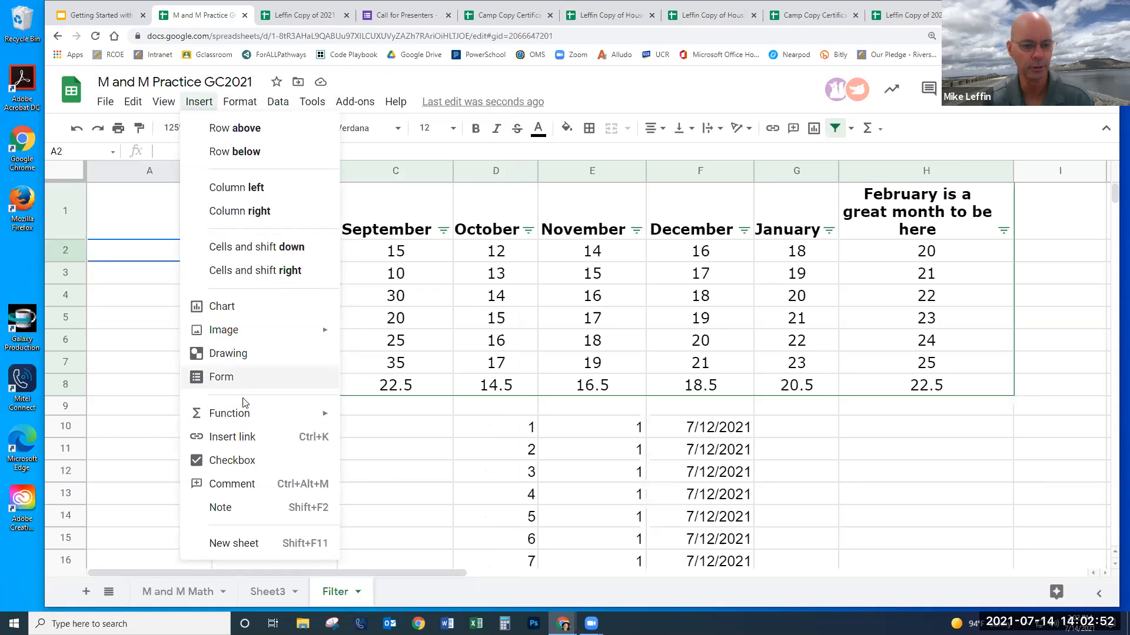
- Insert checkboxes in cells A2 through A7 beside the names on the Filter sheet
click(241, 460)
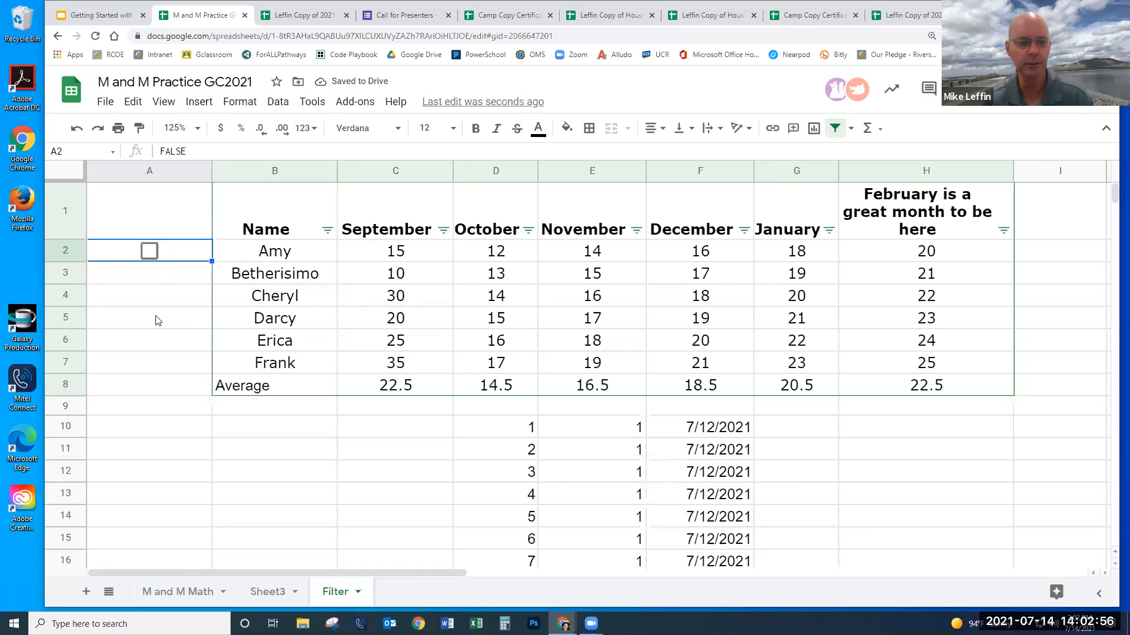
drag(174, 274, 188, 362)
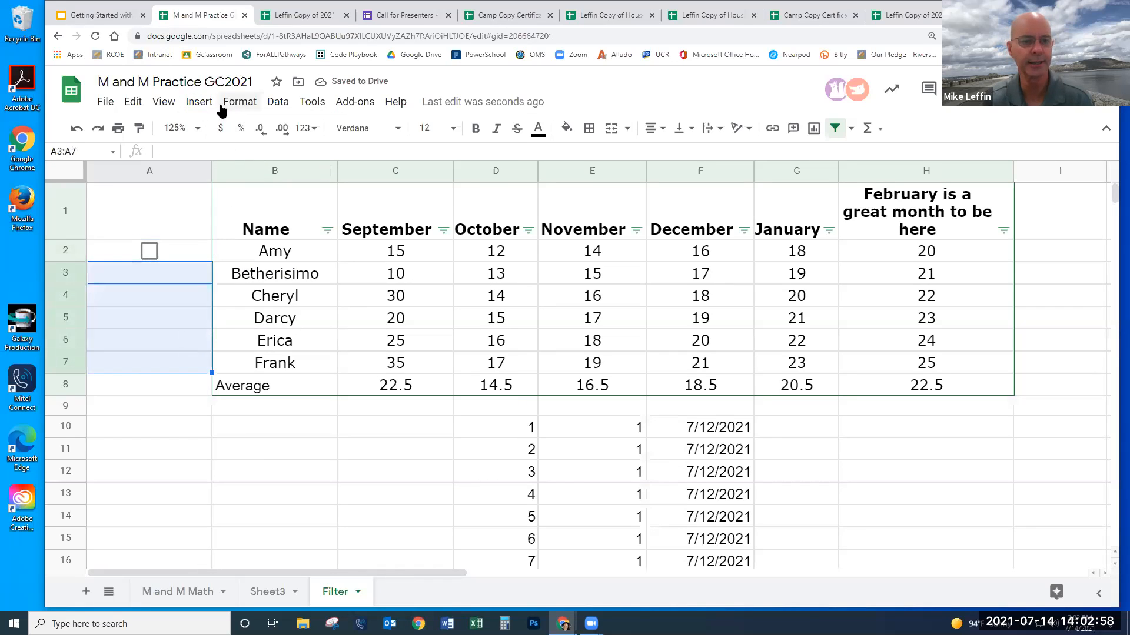
click(198, 101)
click(239, 461)
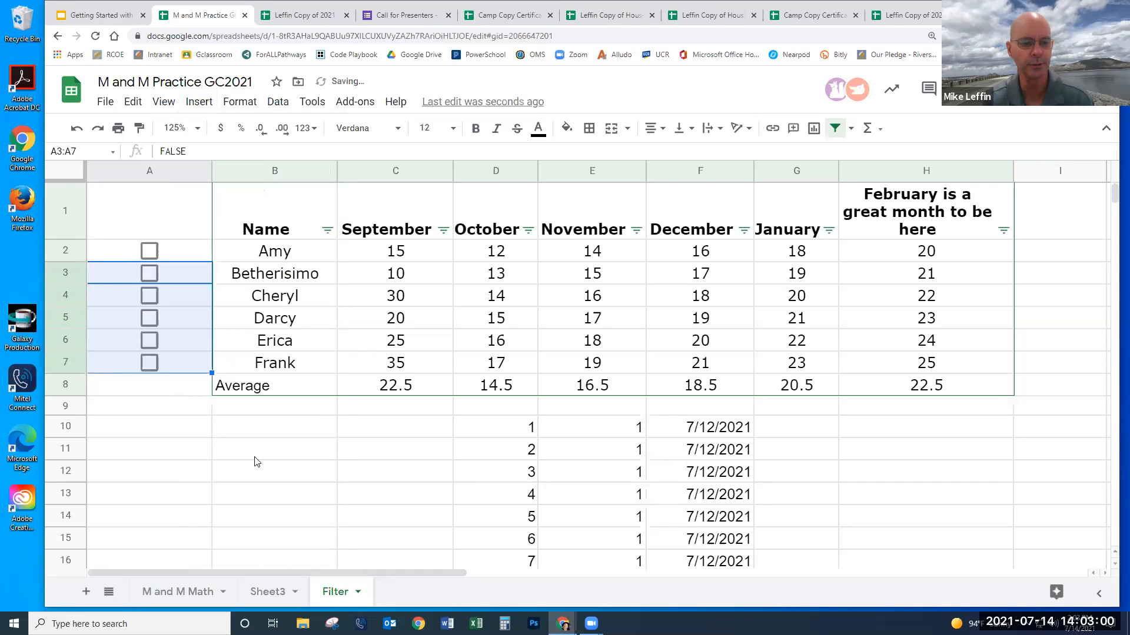
click(388, 493)
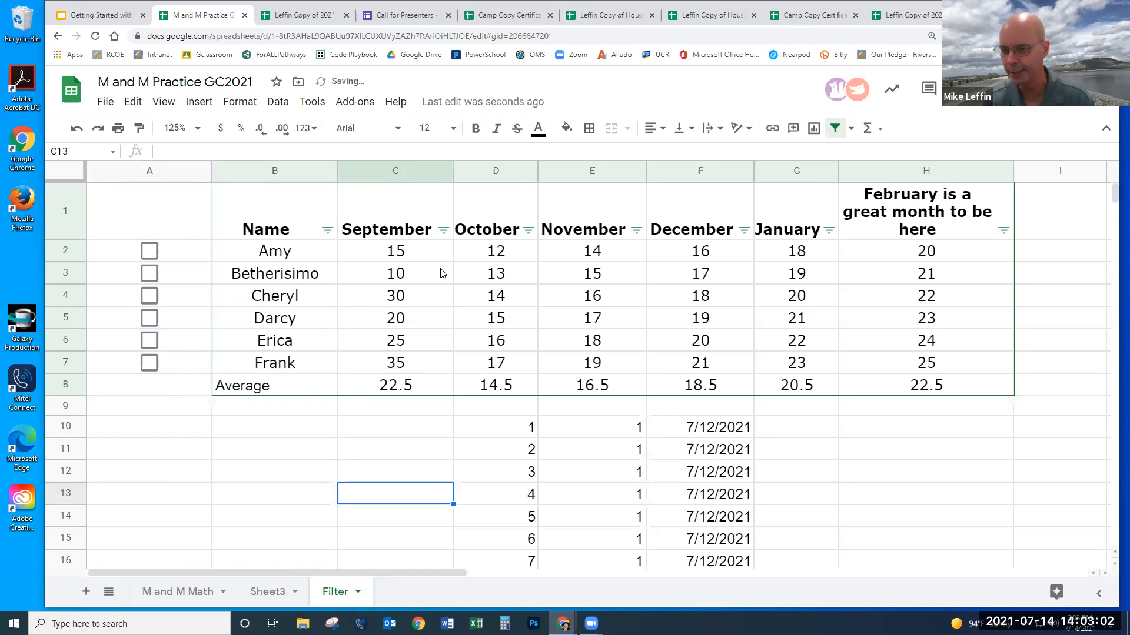
- Tick Amy's and Betherisimo's checkboxes, then switch to the M and M Math sheet
click(150, 252)
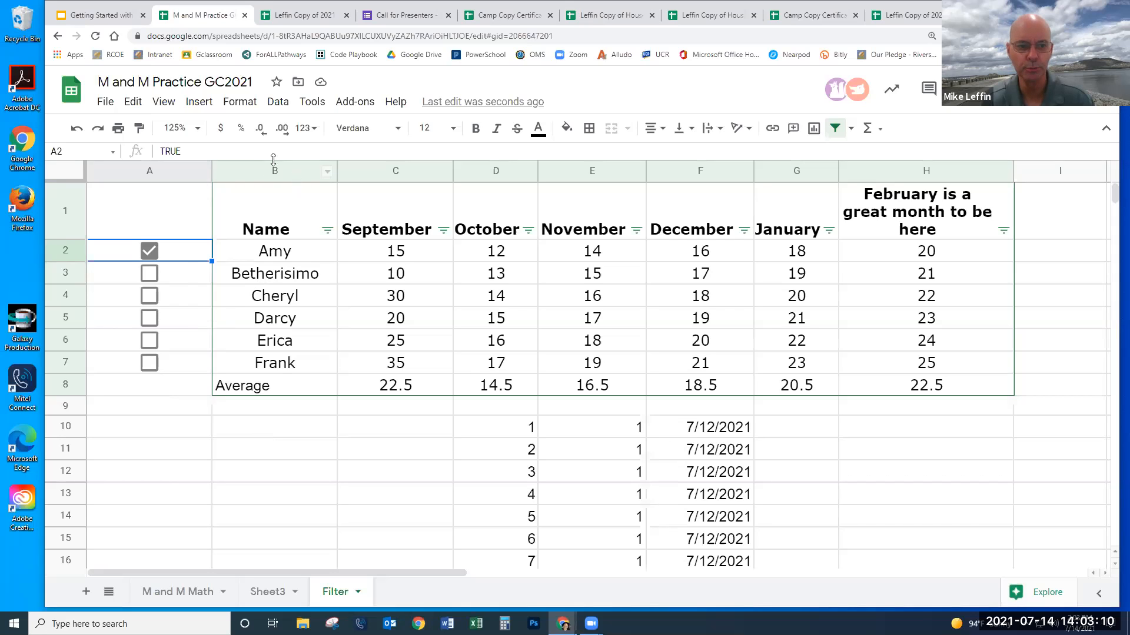
click(149, 273)
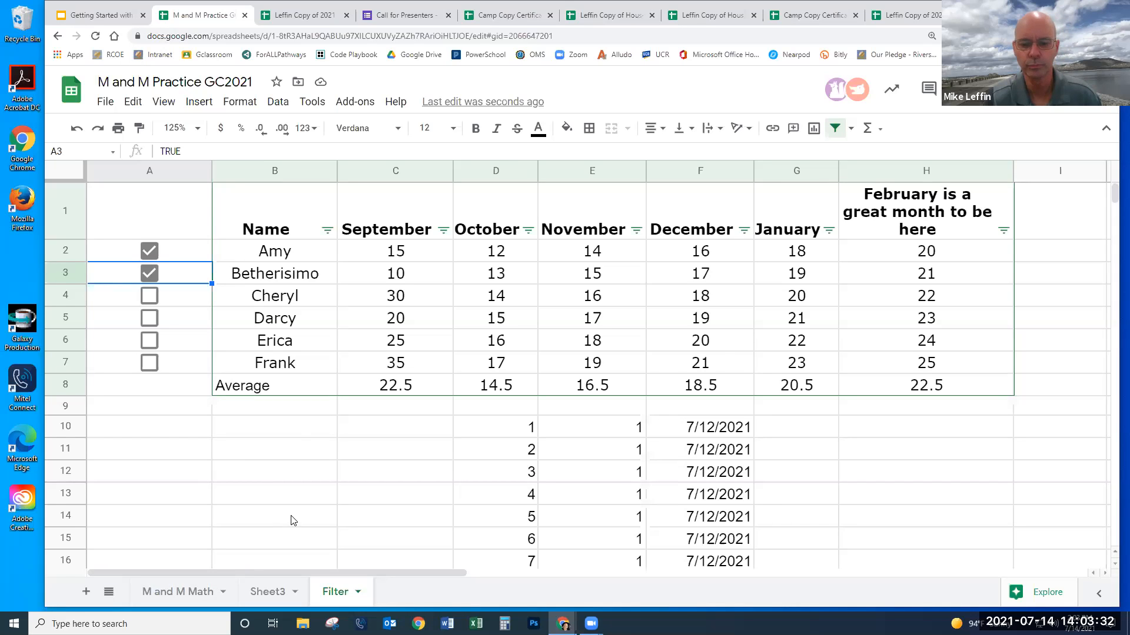
scroll(297, 522, down, 2)
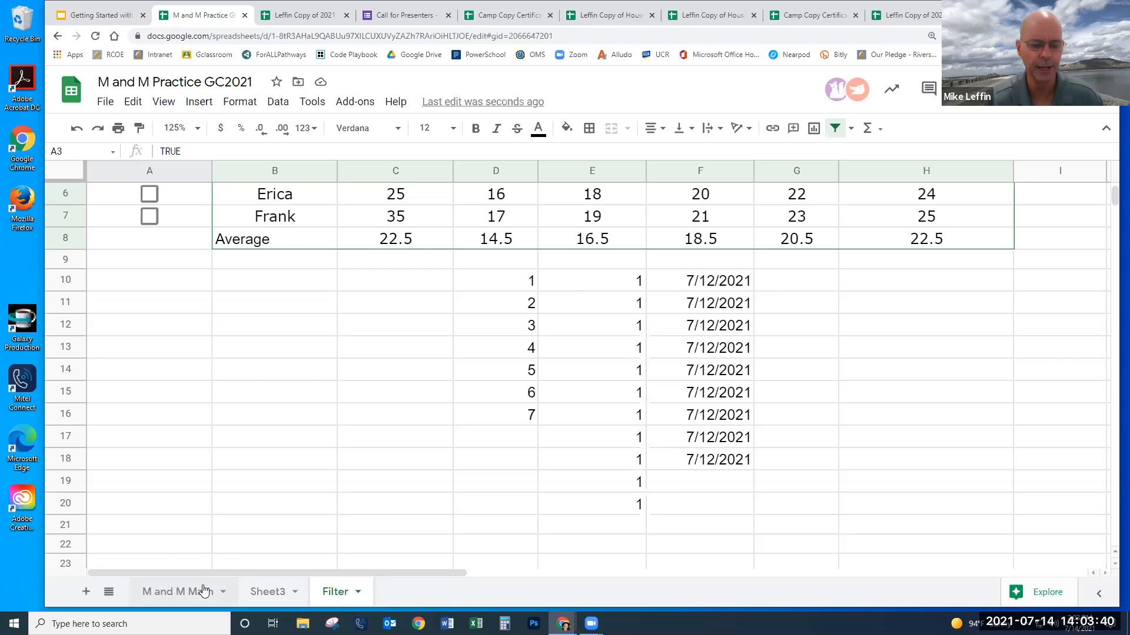
scroll(435, 406, up, 3)
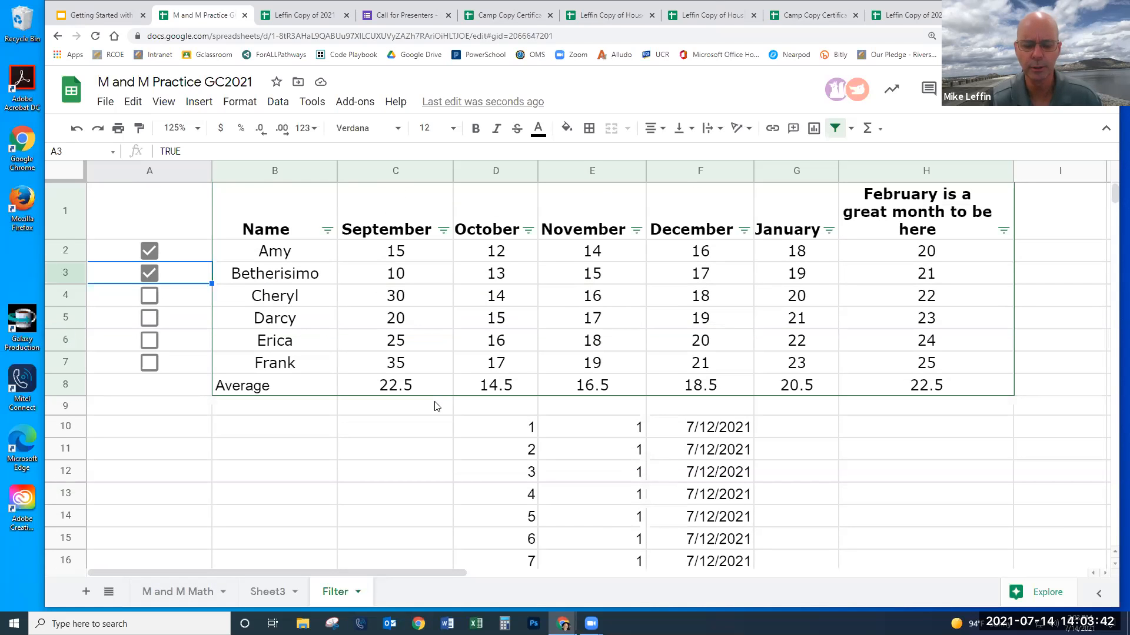
drag(337, 573, 491, 571)
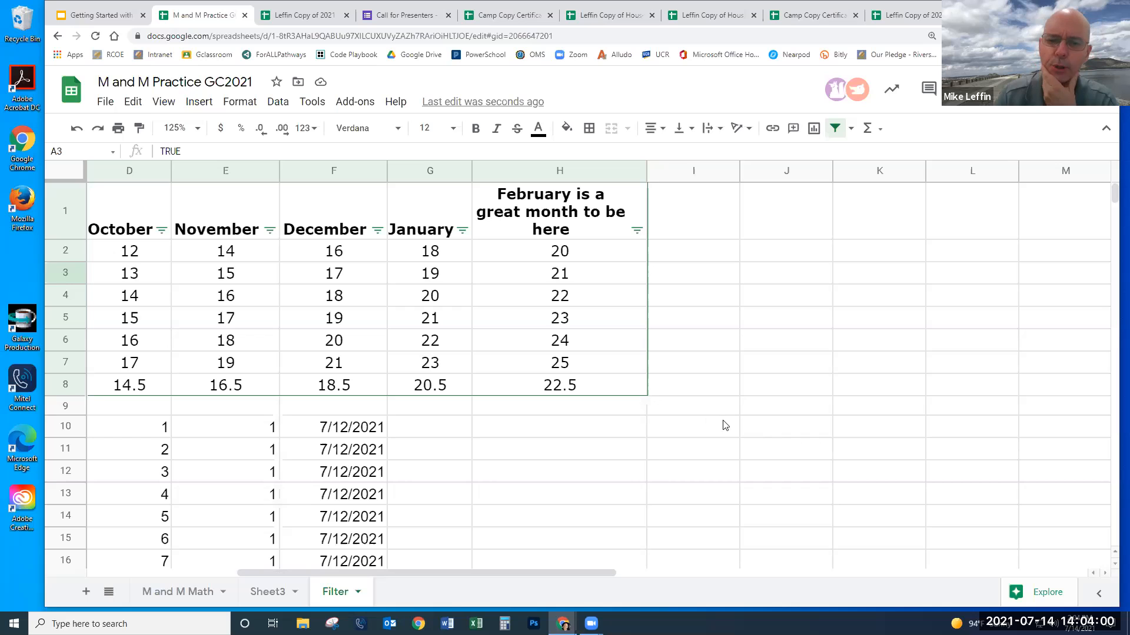
click(168, 594)
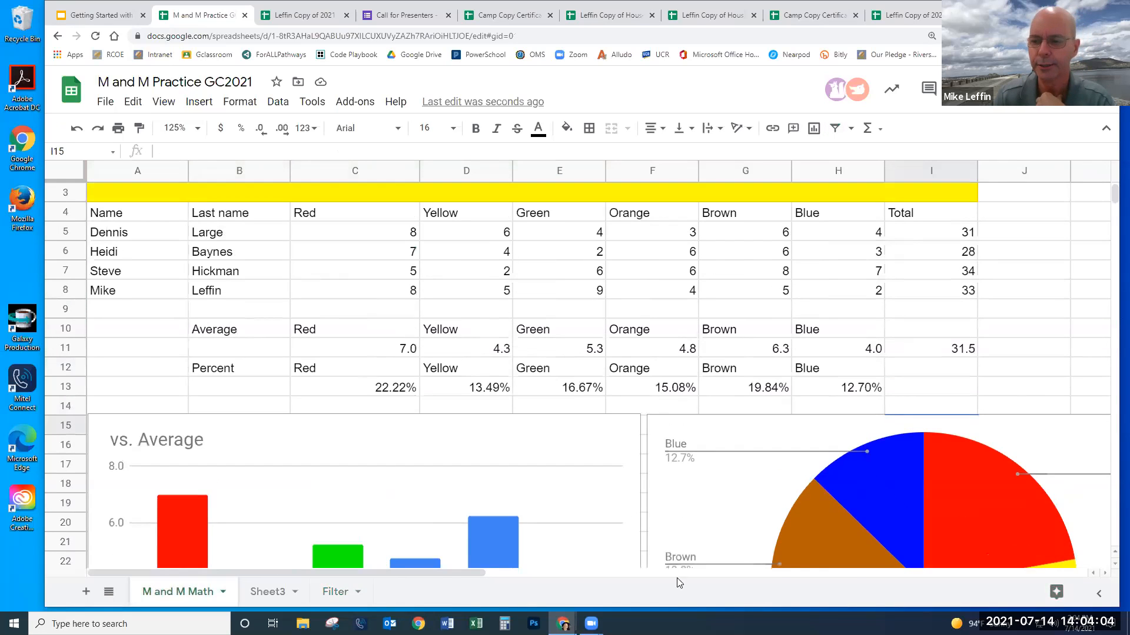
- Clear I6:I8 and fill I5's SUM formula down to I8, restoring totals 28, 34 and 33
drag(416, 573, 633, 570)
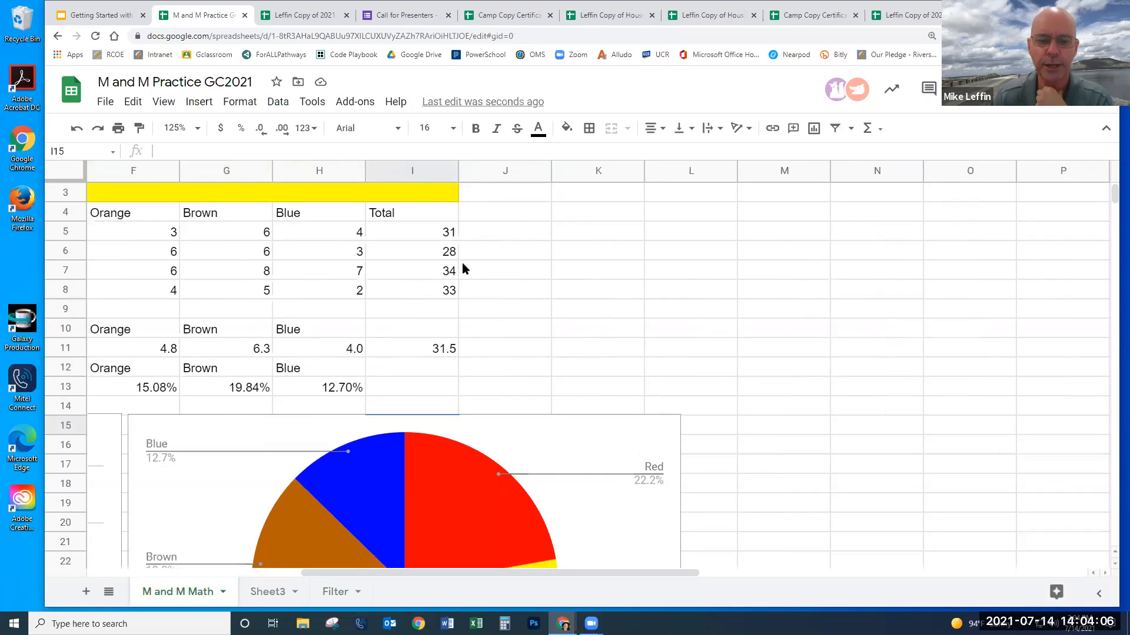
click(448, 235)
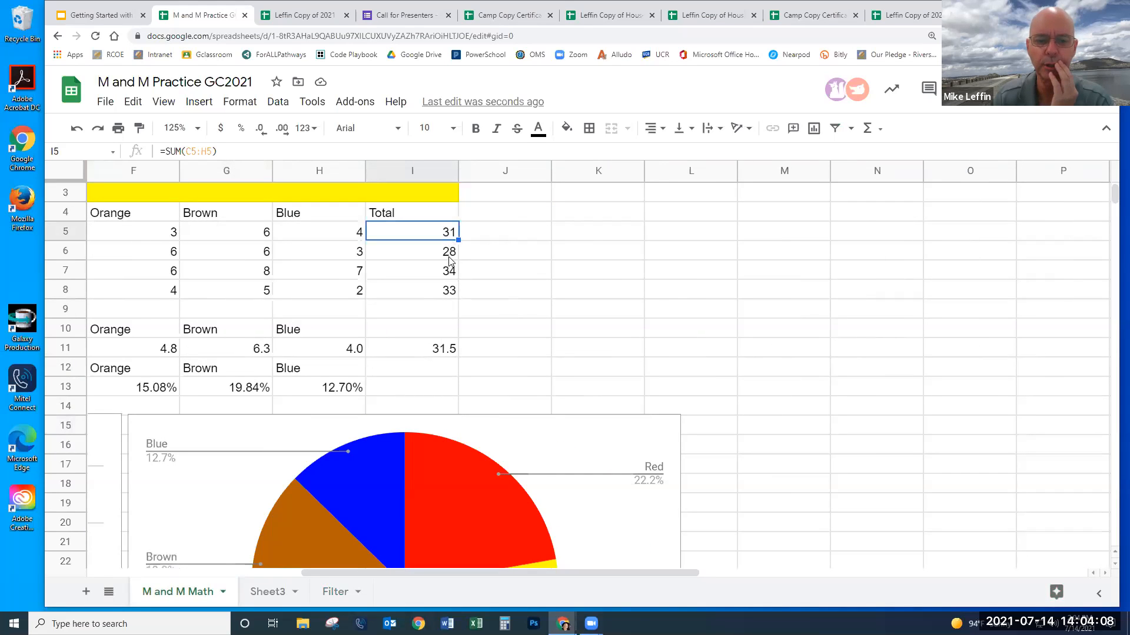
drag(444, 251, 447, 295)
key(Delete)
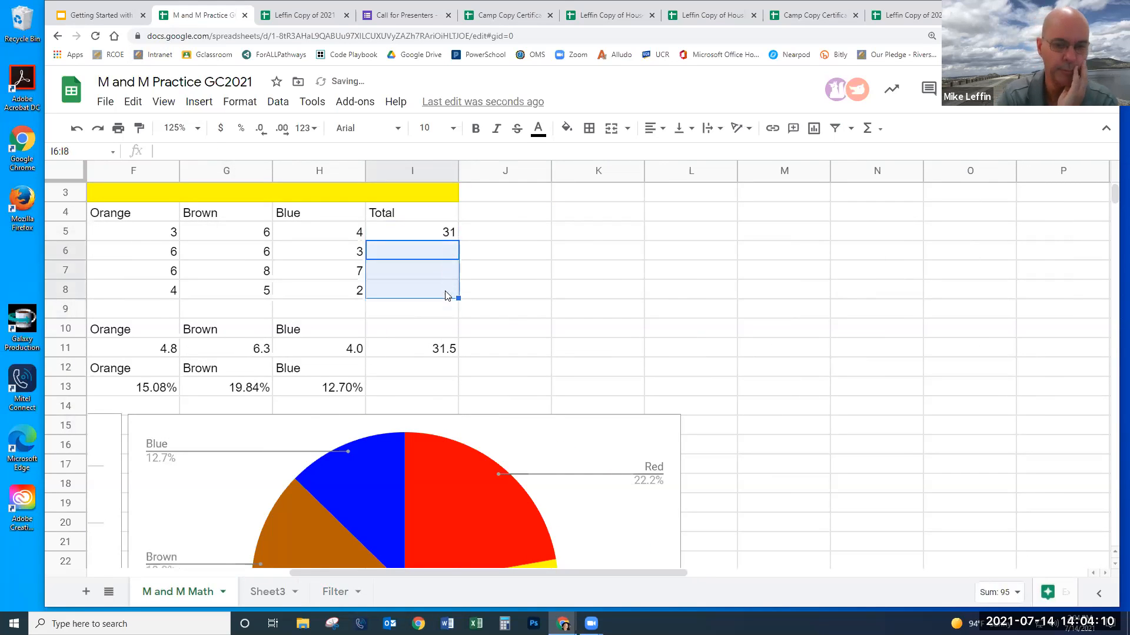
click(451, 234)
drag(457, 238, 457, 291)
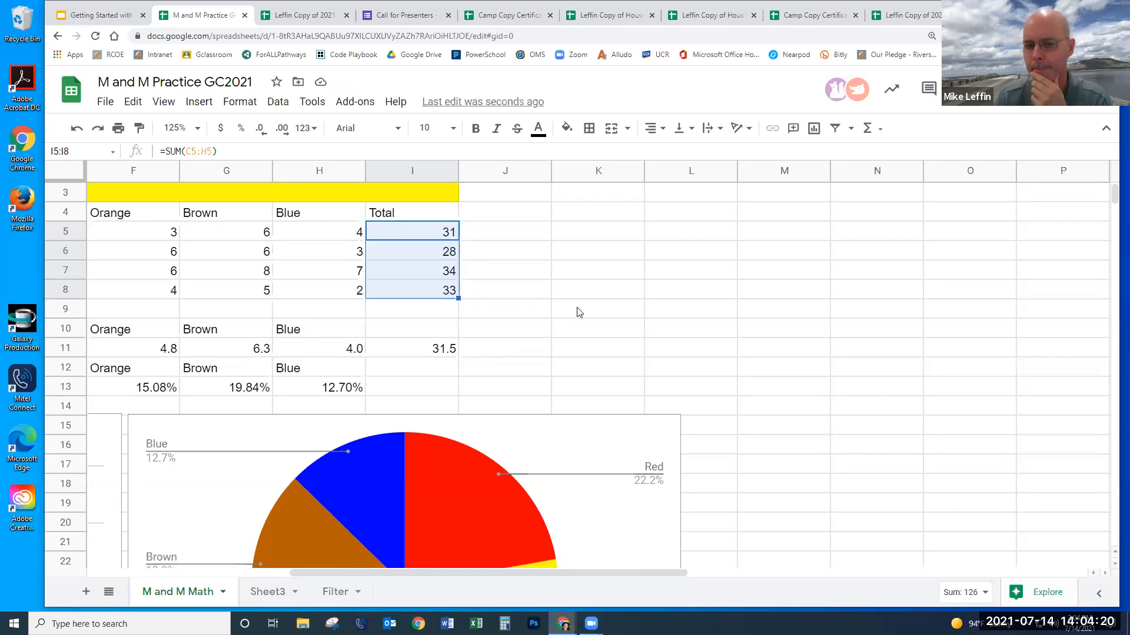
click(642, 312)
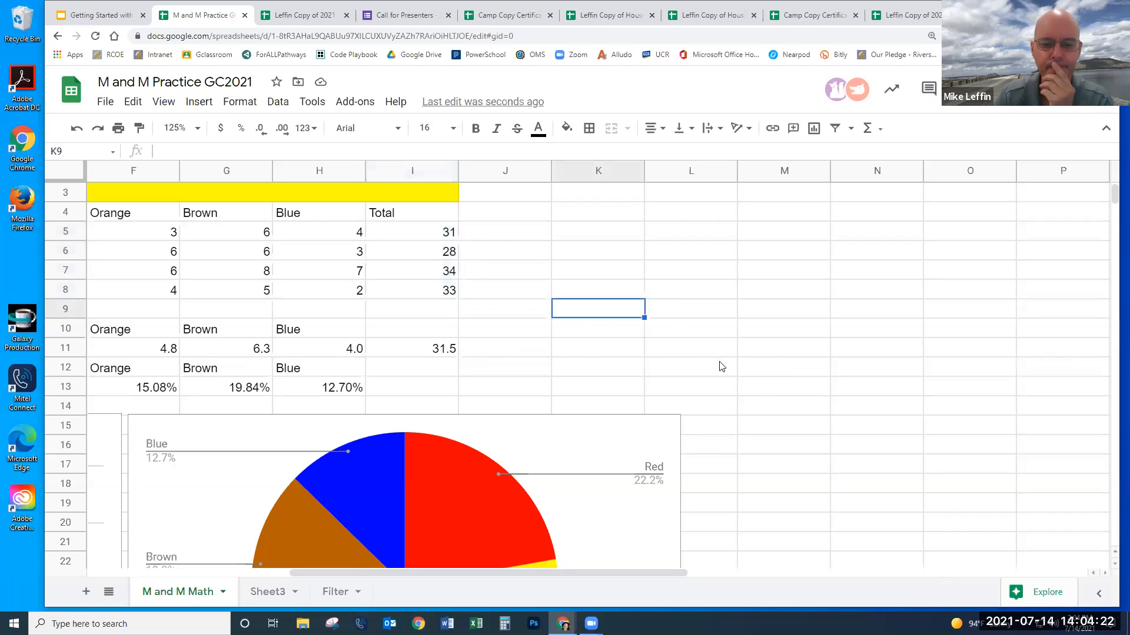
drag(580, 572, 497, 571)
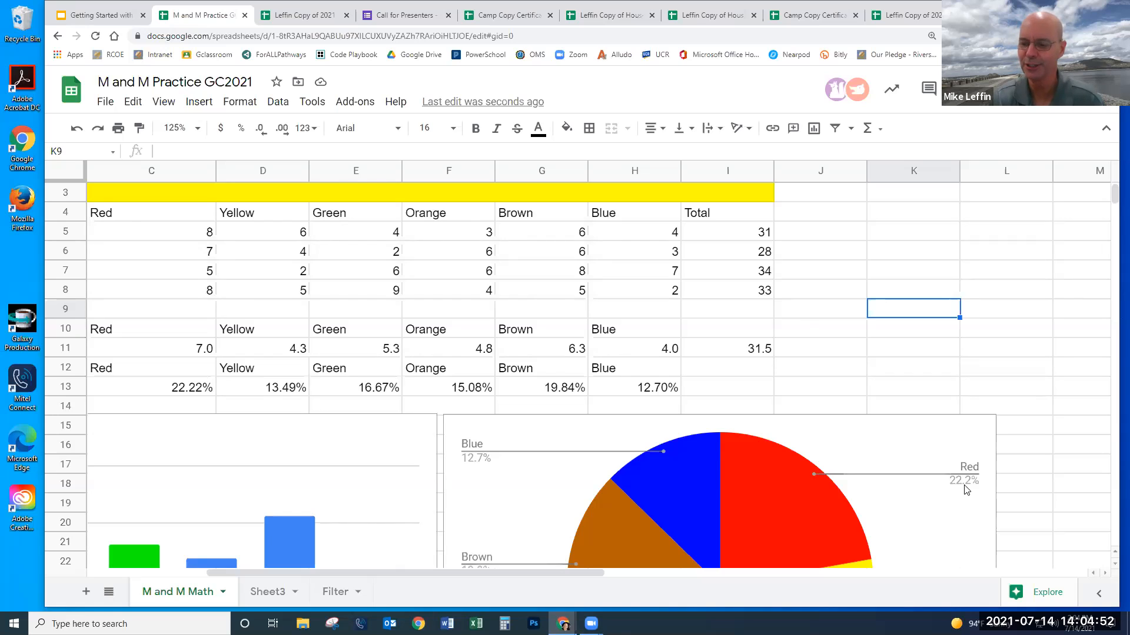
scroll(865, 366, up, 1)
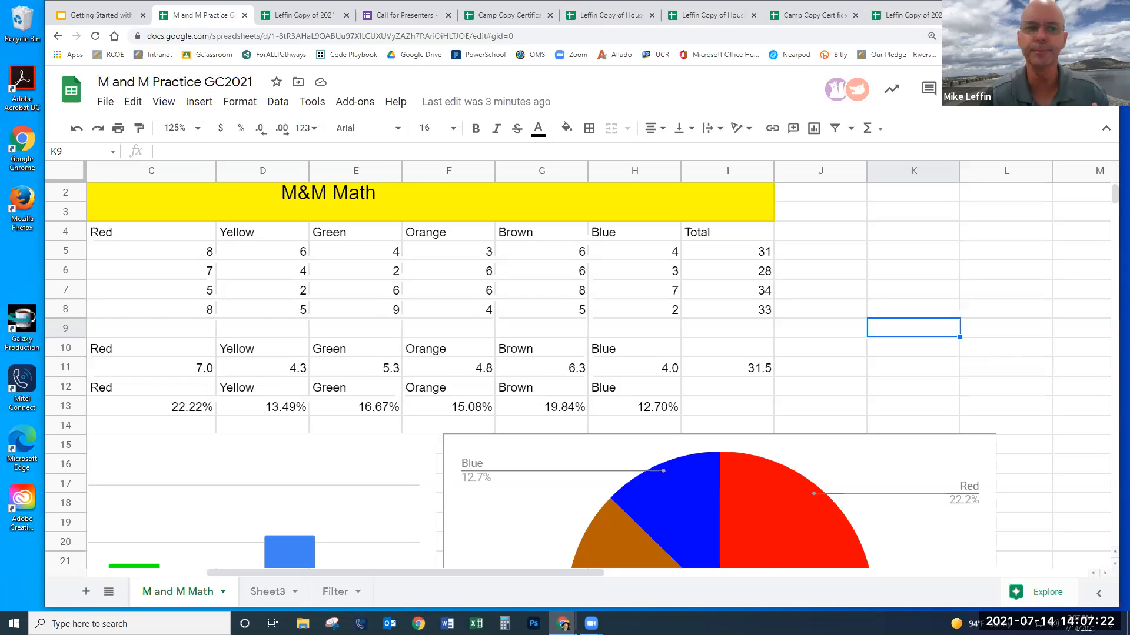
- Load Google Drive's My Drive in a new browser tab via the bookmark
key(ctrl+t)
click(393, 55)
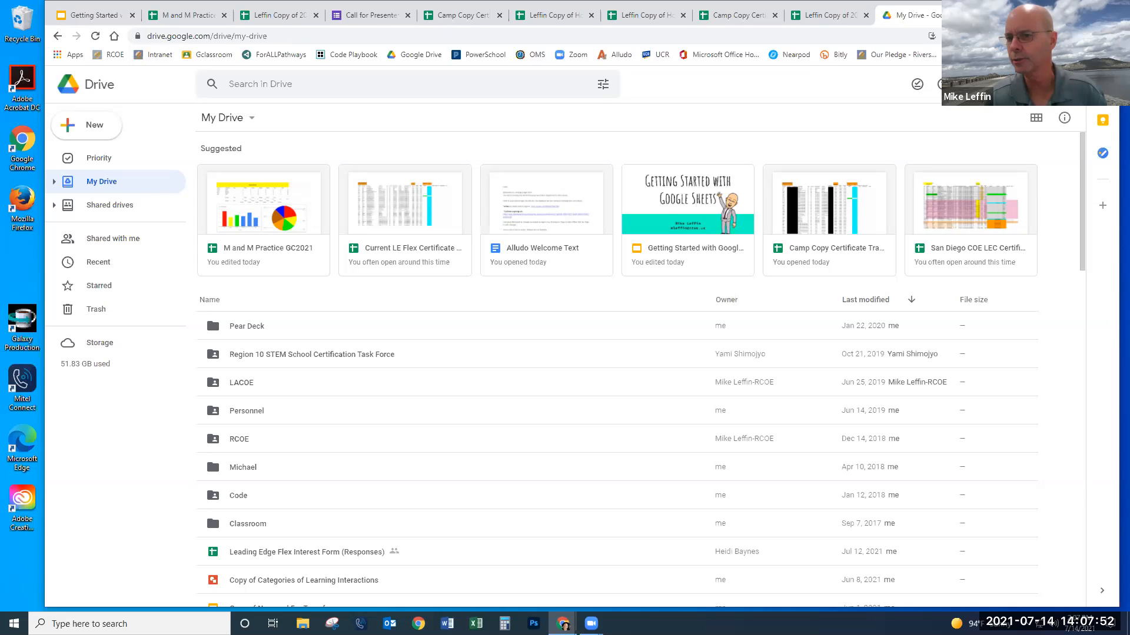
click(943, 85)
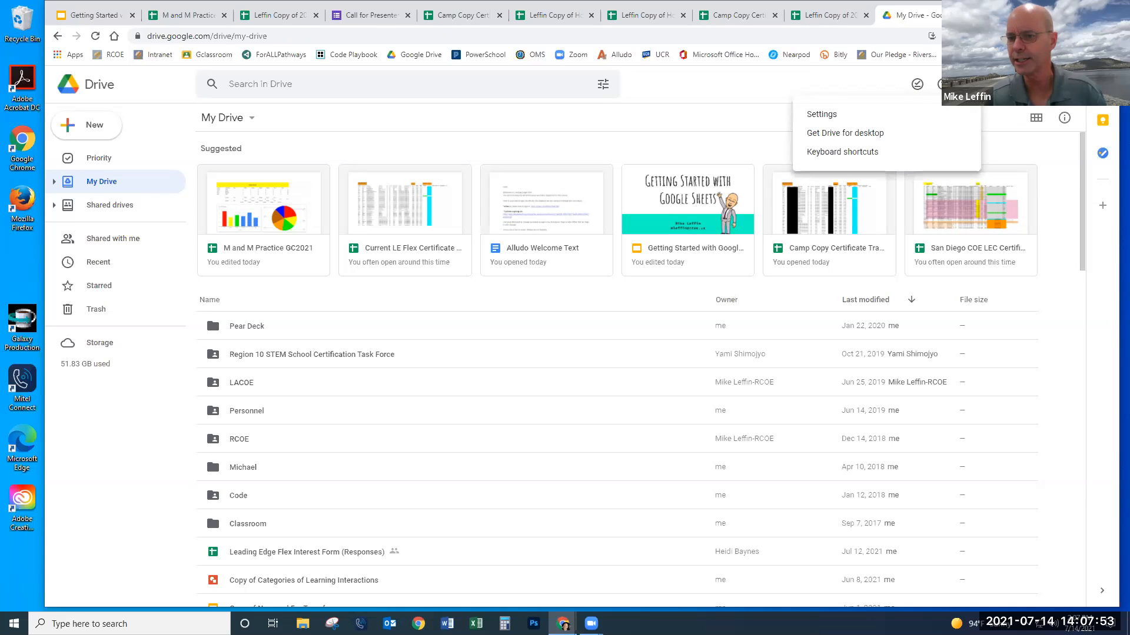
- Enable 'Convert uploaded files to Google Docs editor format' in Drive settings
click(838, 116)
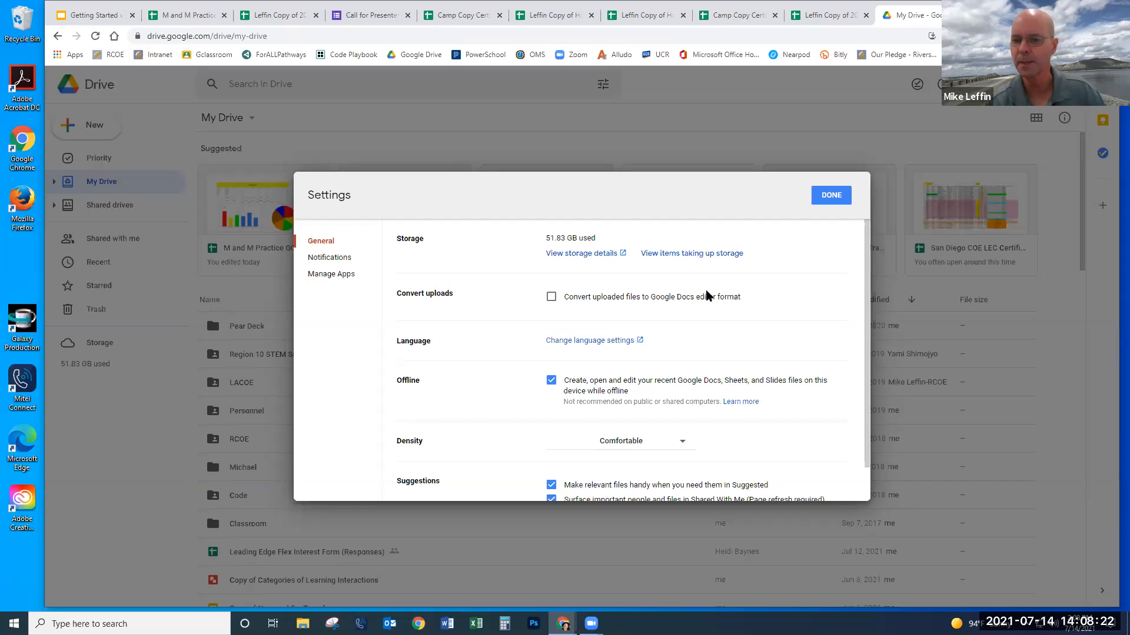
click(551, 297)
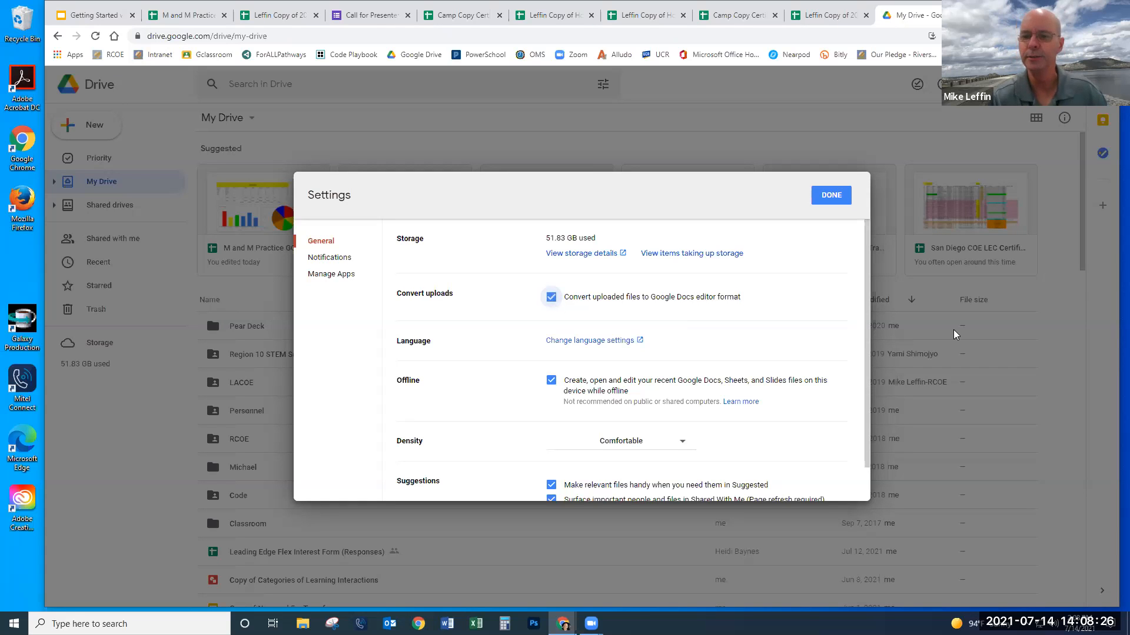
click(841, 196)
click(302, 624)
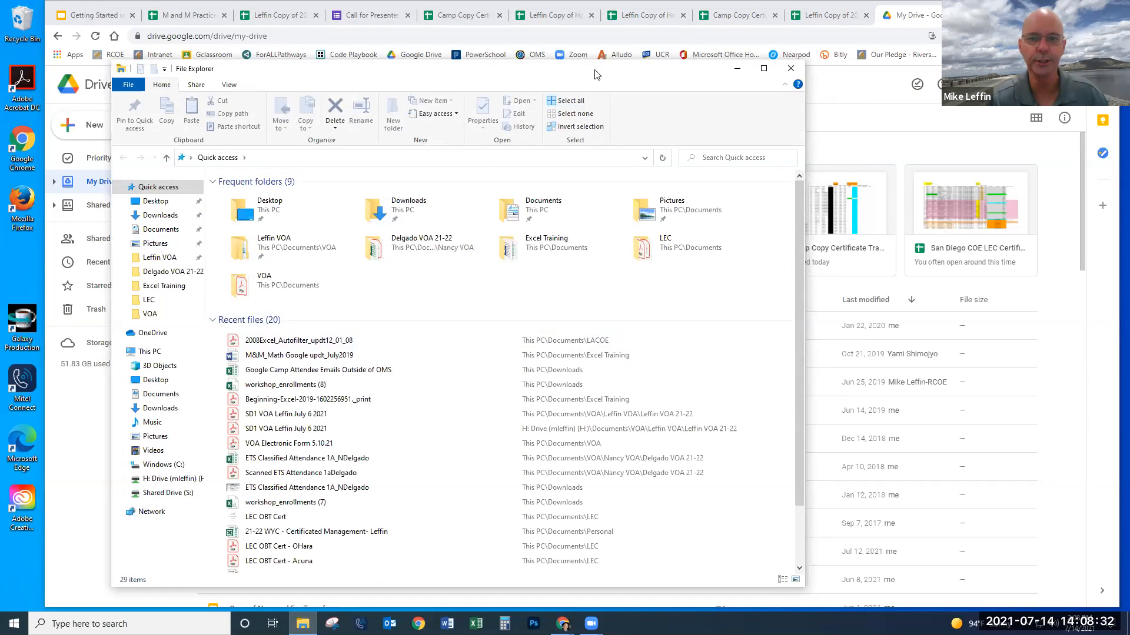
- Drag workshop_enrollments (8).csv from File Explorer onto My Drive to upload it
drag(596, 70, 0, 70)
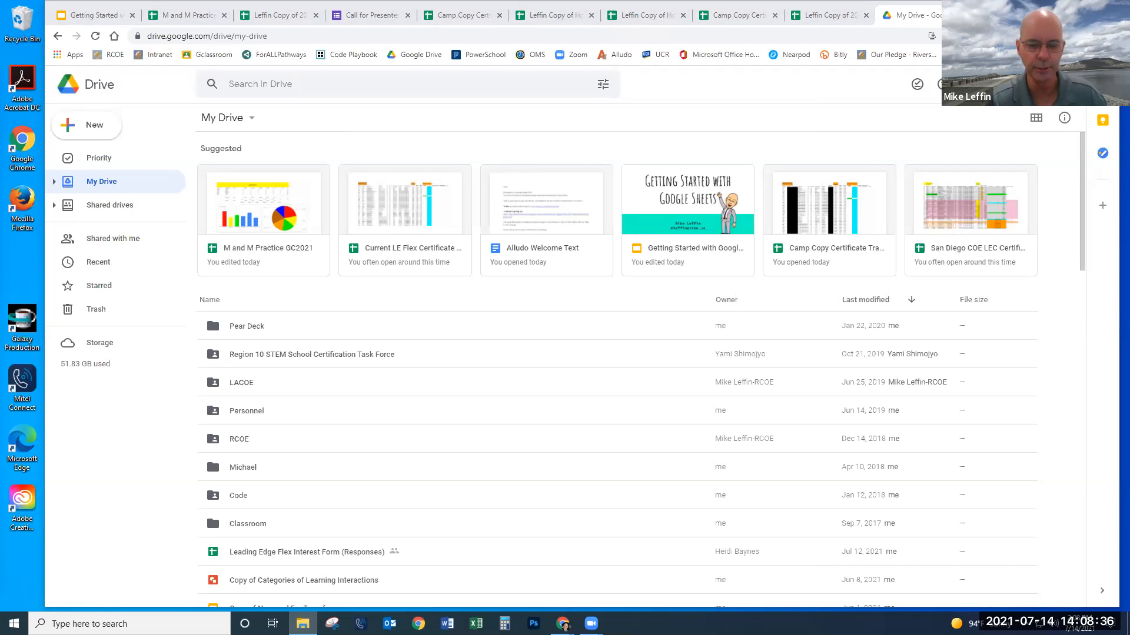
drag(0, 101, 589, 102)
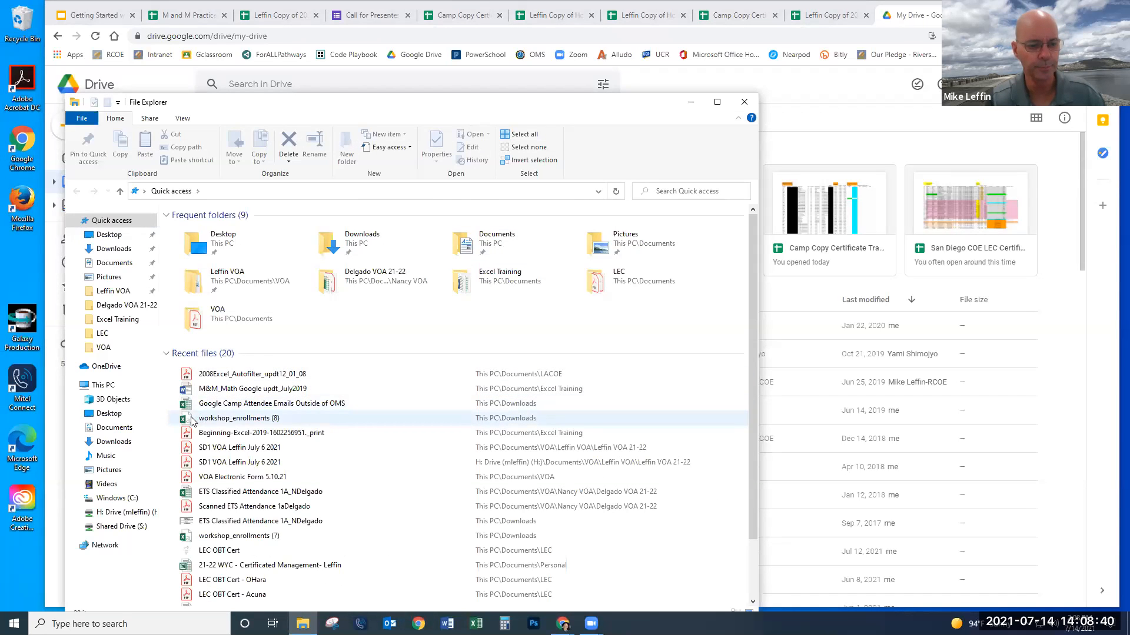
drag(187, 421, 817, 410)
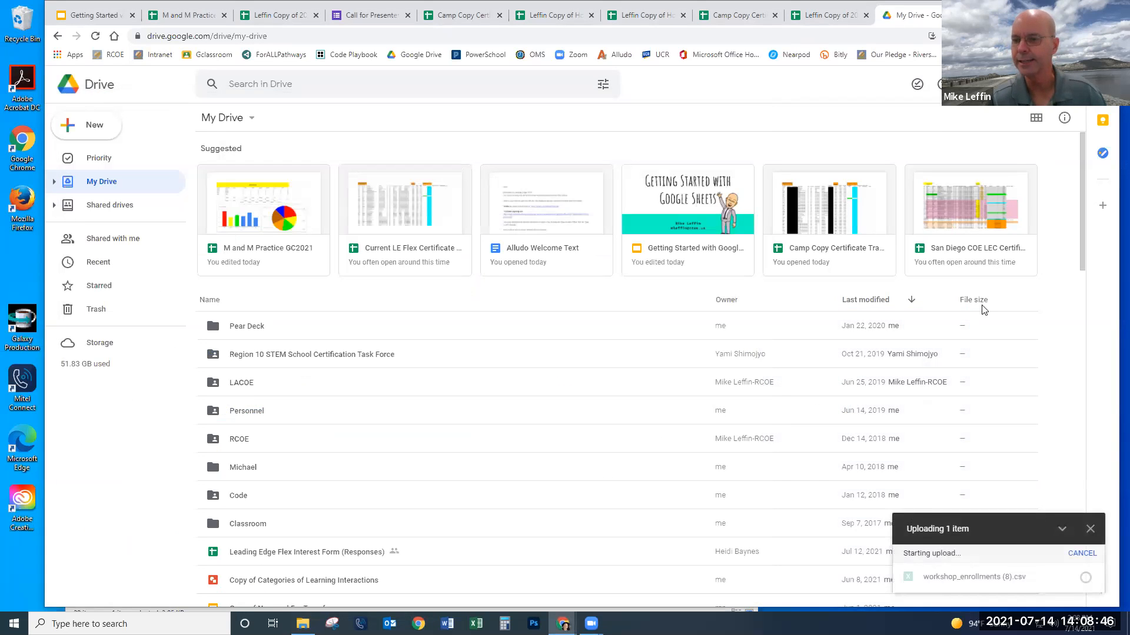